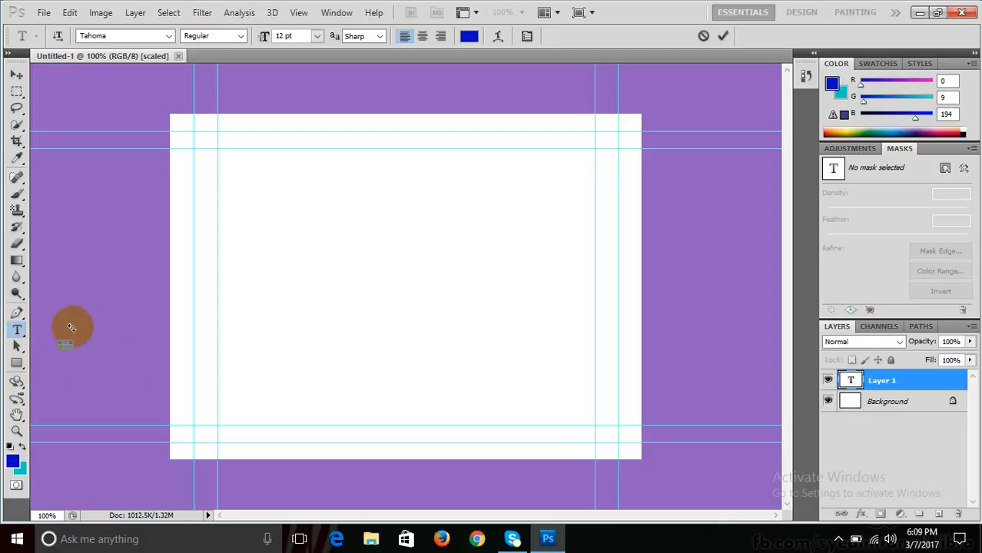
# - Discard the empty entry and start new text on the canvas at 48 pt
pyautogui.click(65, 328)
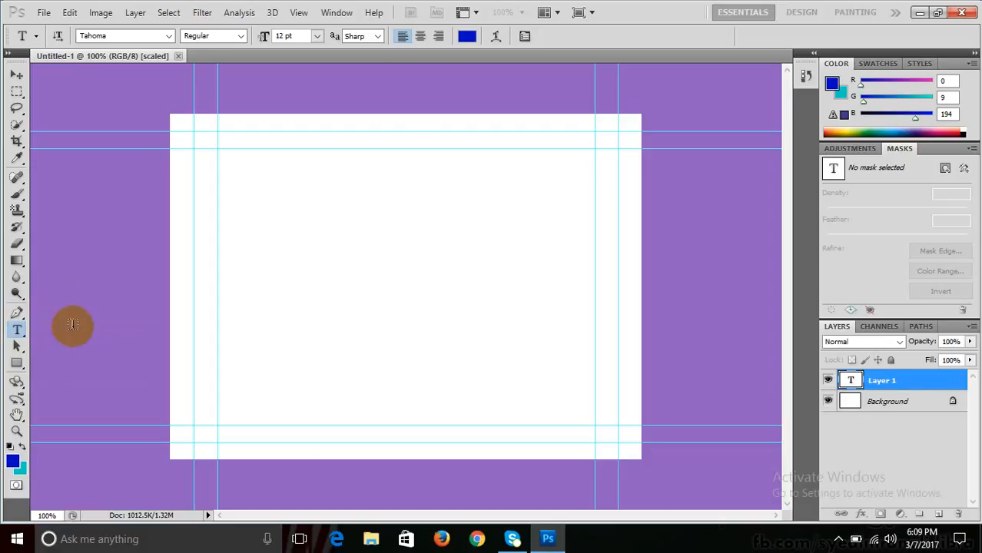
pyautogui.click(288, 233)
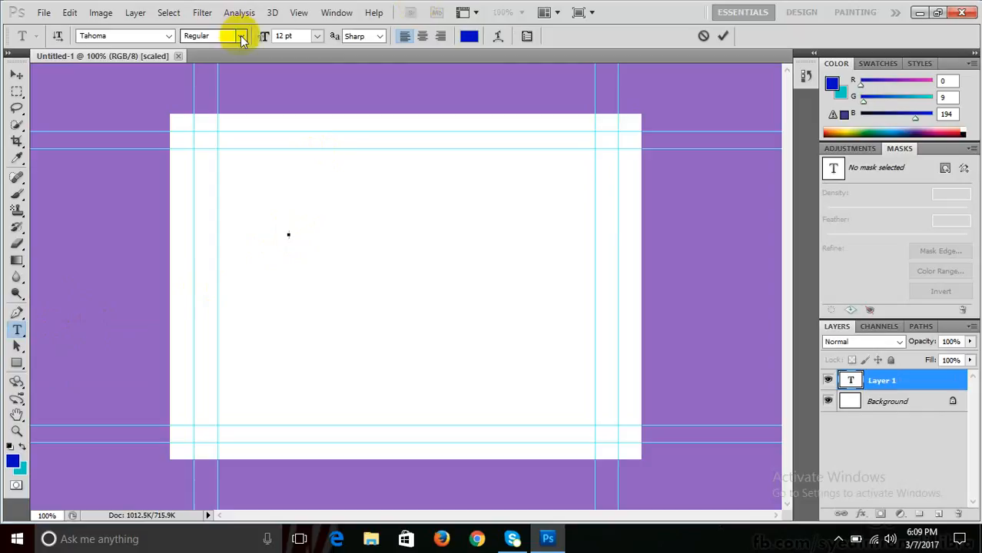
pyautogui.click(317, 35)
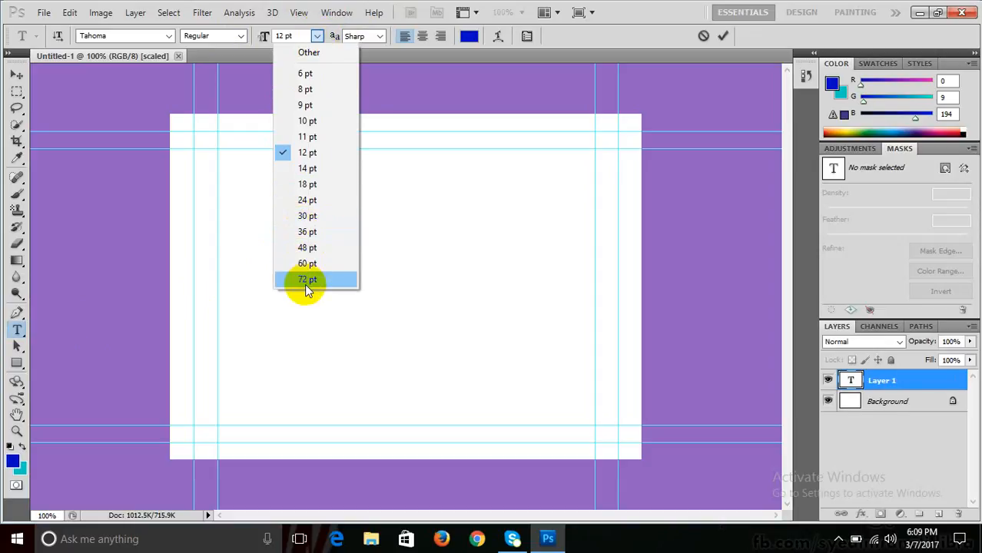
pyautogui.click(310, 245)
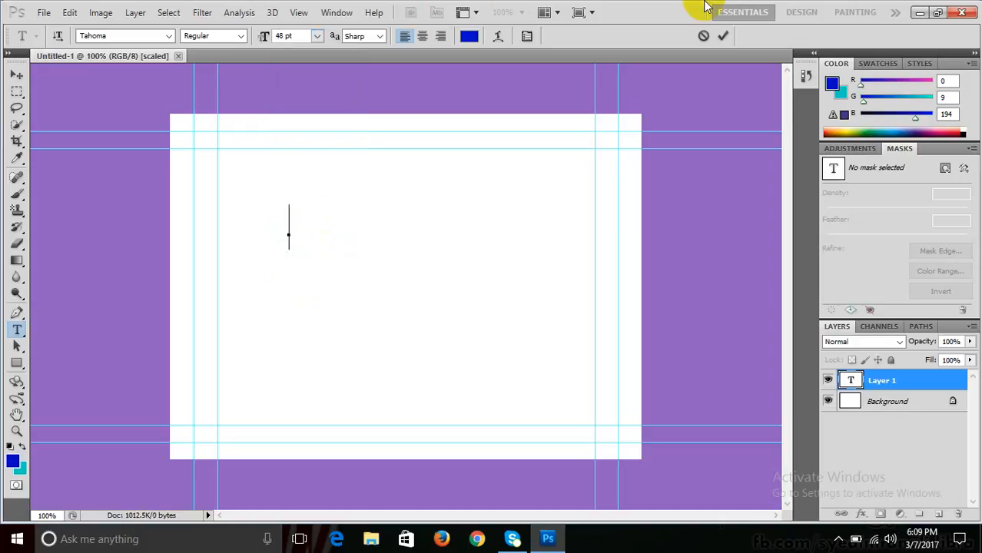
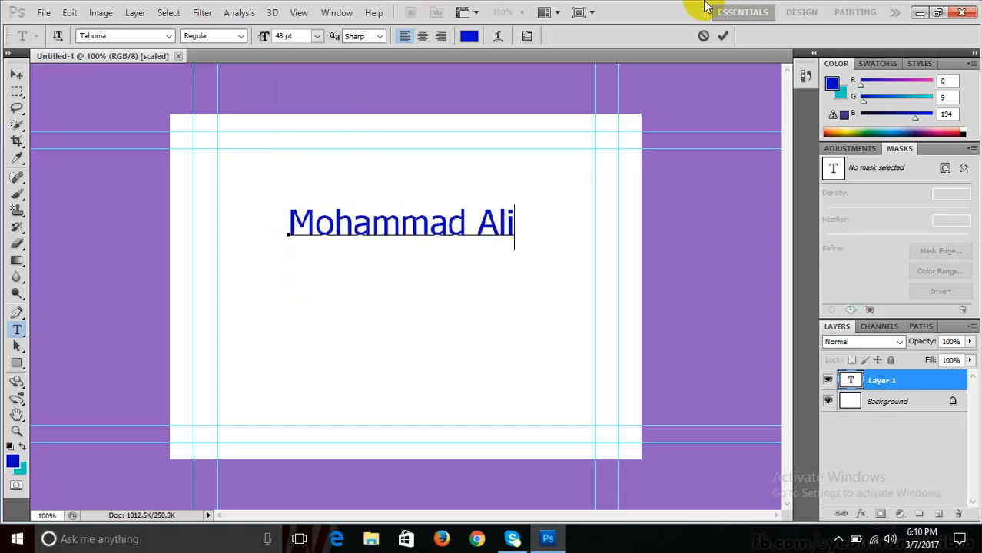
# - Type the person's full name, correcting the mistyped first attempt, and select it
pyautogui.write('D')
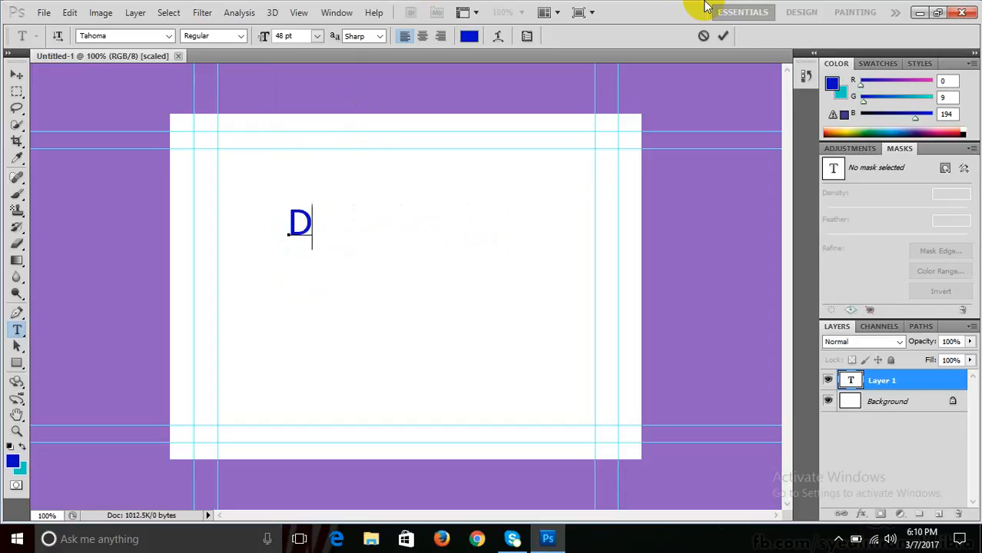
pyautogui.press('BackSpace')
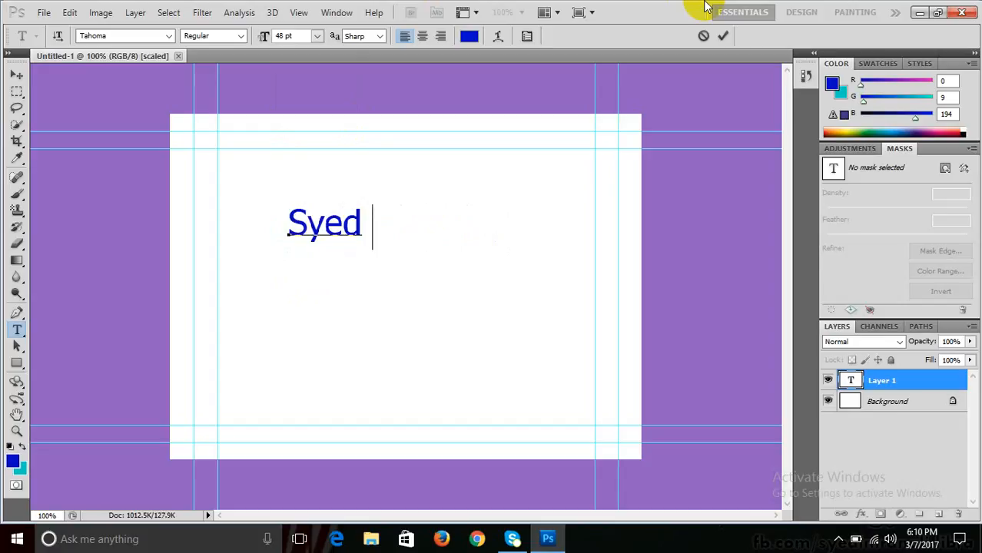
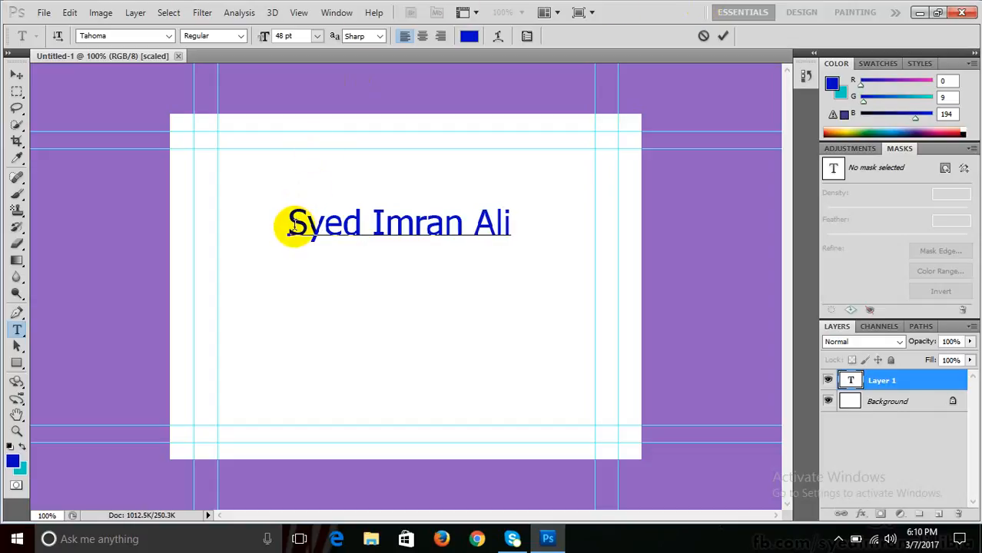
pyautogui.moveTo(287, 224); pyautogui.dragTo(513, 214)
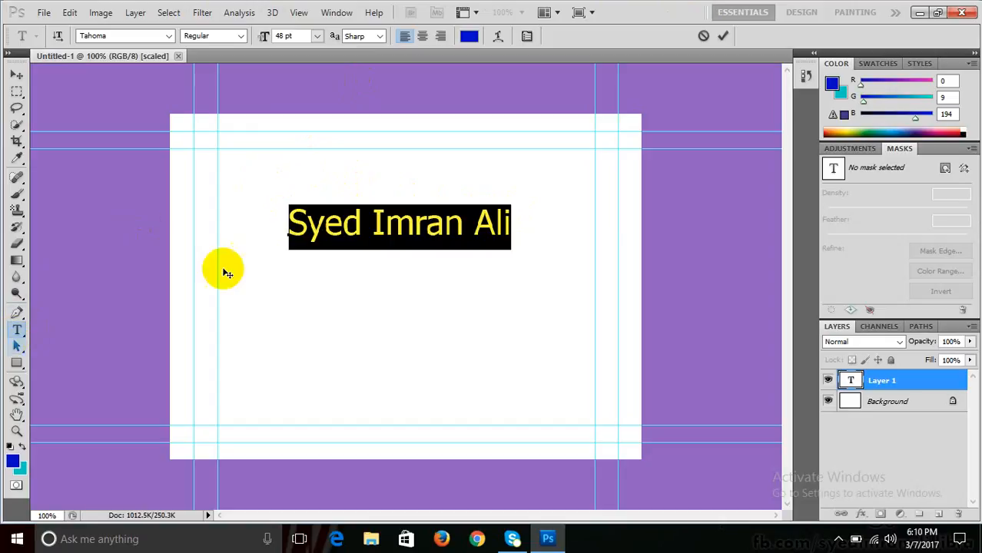
# - Enlarge the name text to 60 pt and make it Bold
pyautogui.press('ctrl')
pyautogui.press('ctrl')
pyautogui.press('ctrl')
pyautogui.press('ctrl')
pyautogui.press('ctrl')
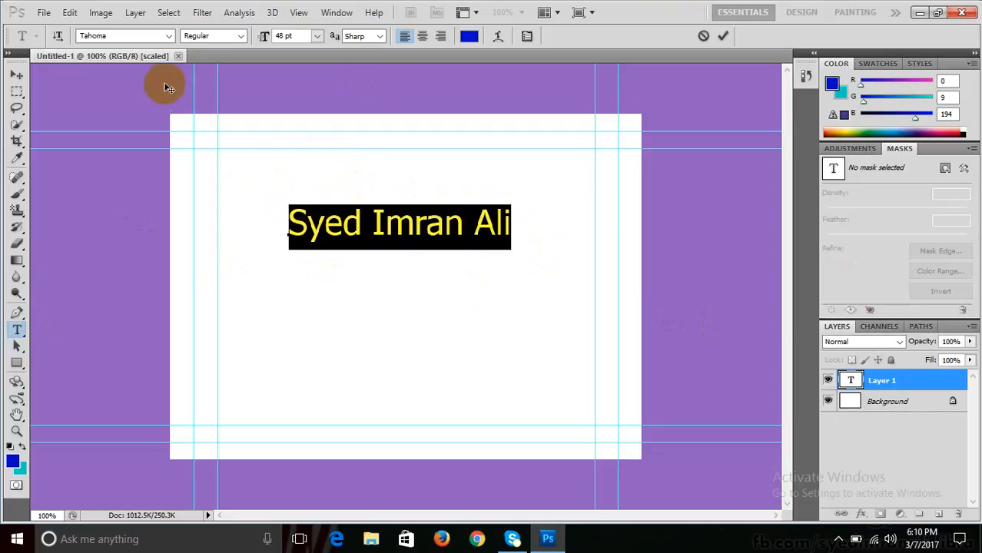
pyautogui.click(316, 37)
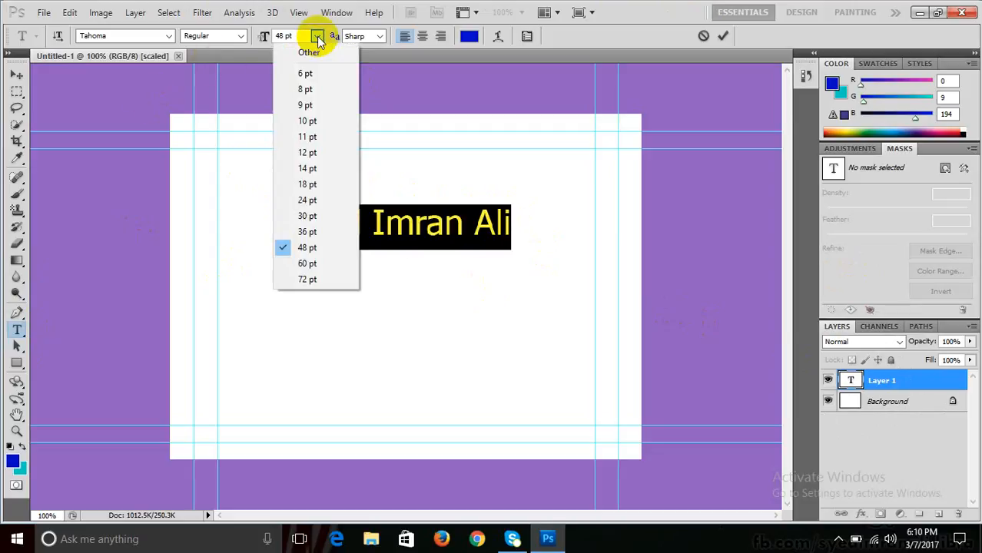
pyautogui.click(293, 264)
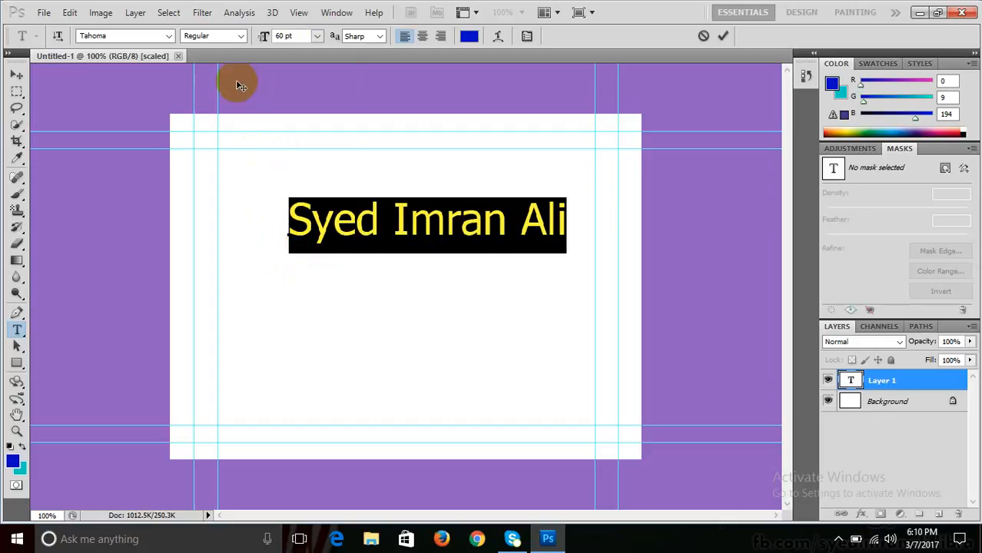
pyautogui.click(238, 36)
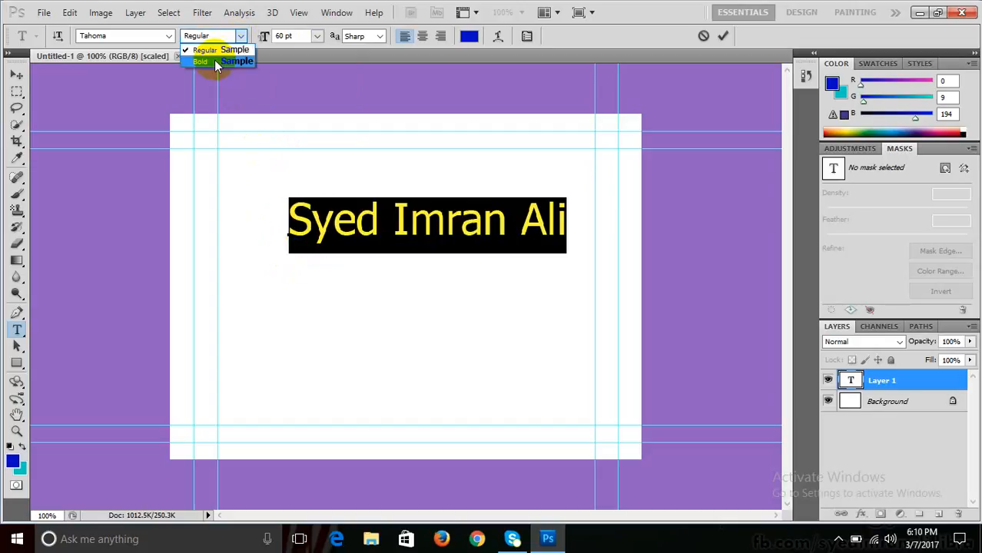
pyautogui.click(214, 60)
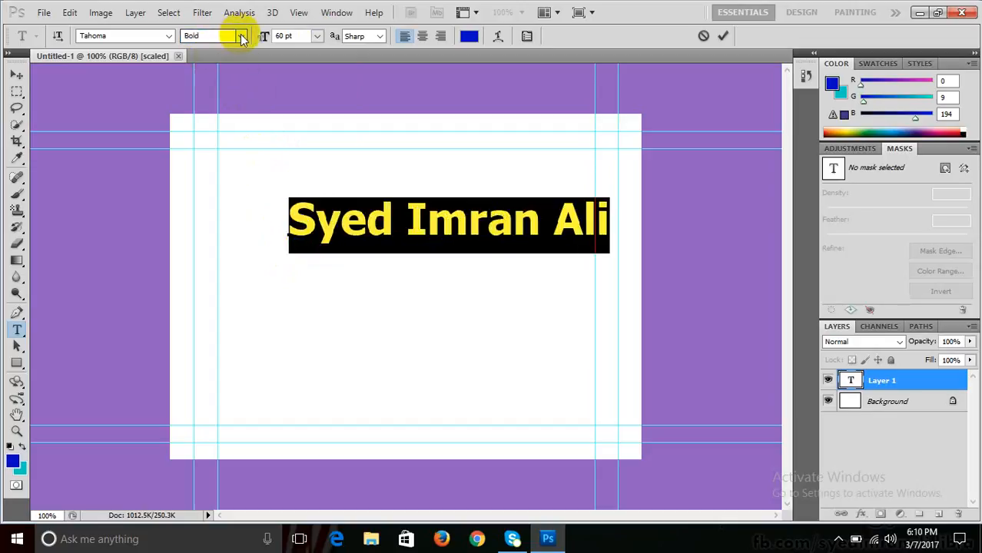
# - Try stepping to another font family, then dismiss the resulting program error
pyautogui.click(168, 36)
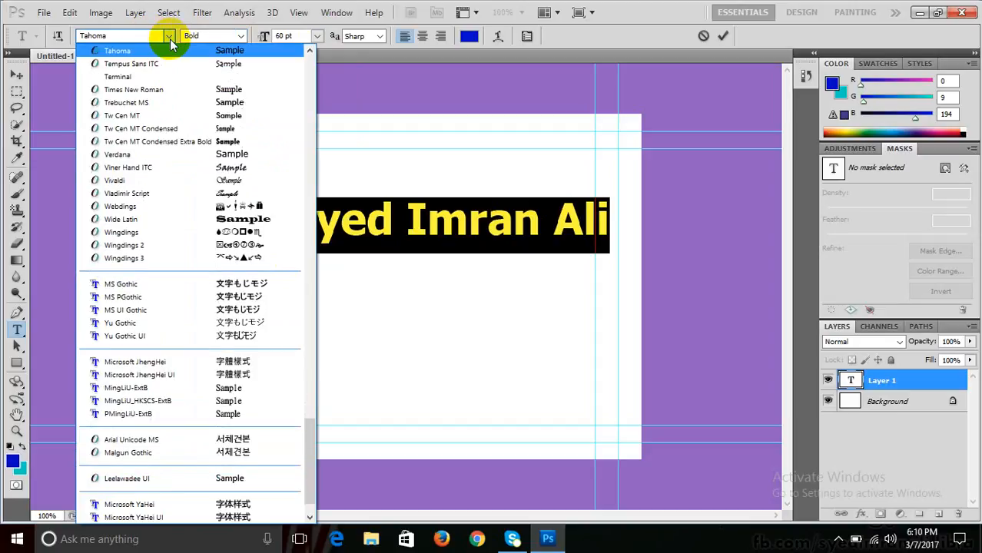
pyautogui.click(168, 37)
pyautogui.click(168, 37)
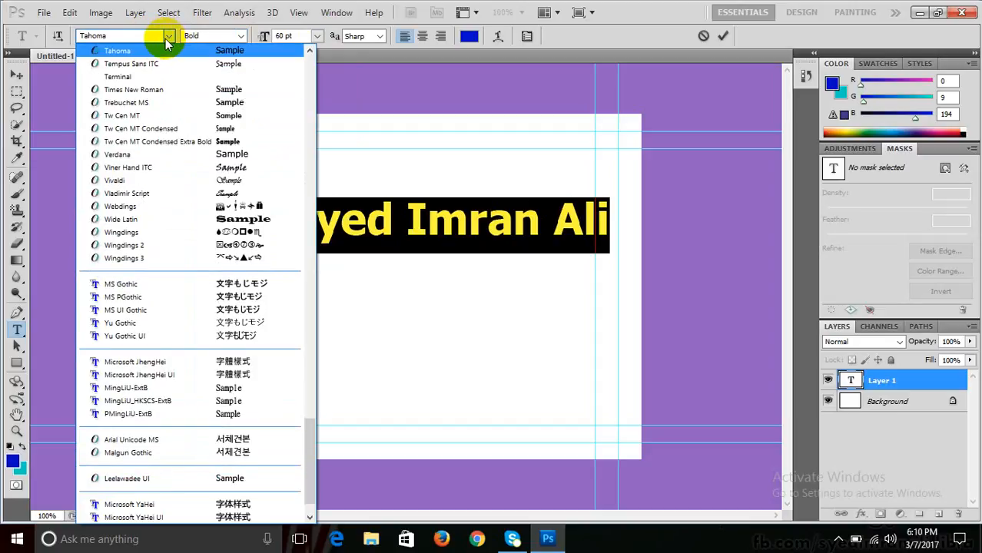
pyautogui.click(167, 39)
pyautogui.click(102, 37)
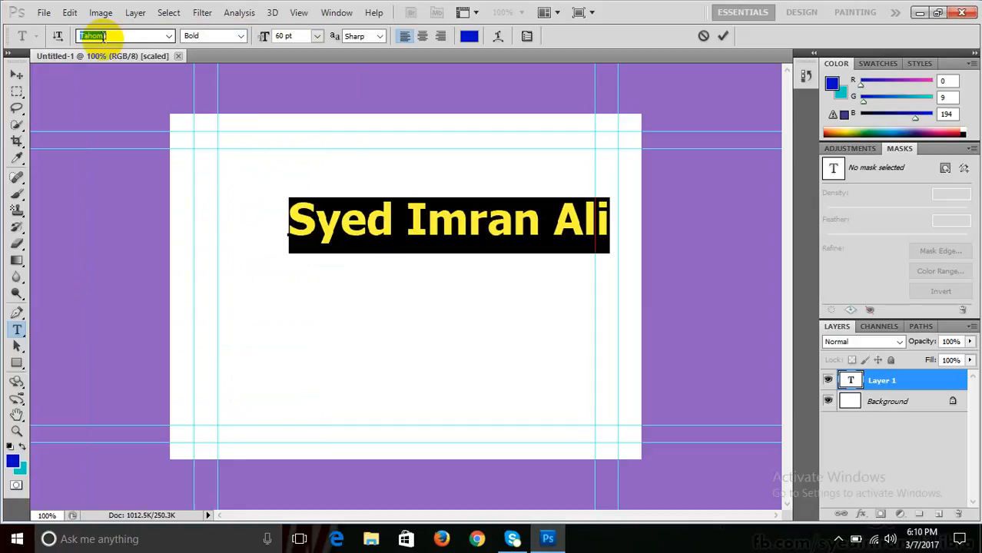
pyautogui.press('Down')
pyautogui.press('Down')
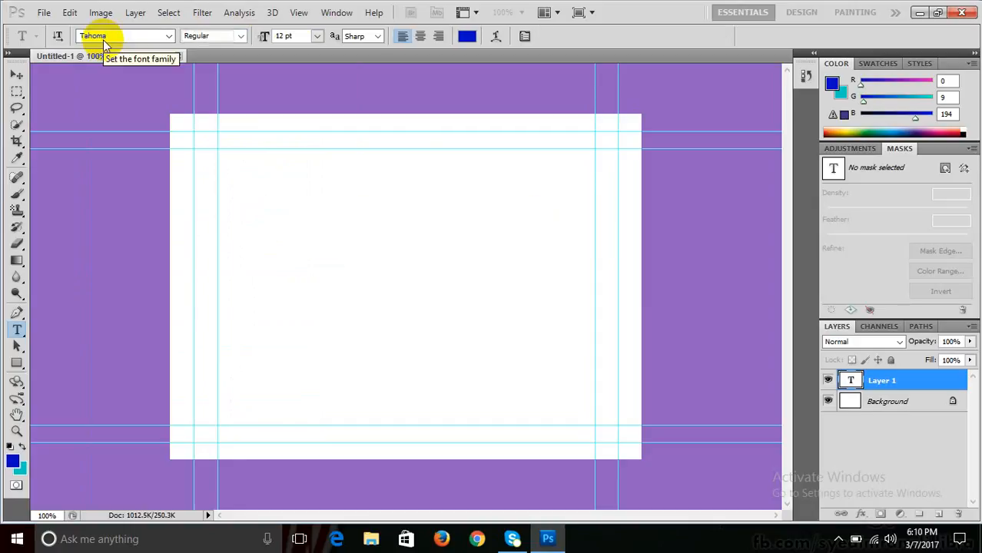
pyautogui.press('Return')
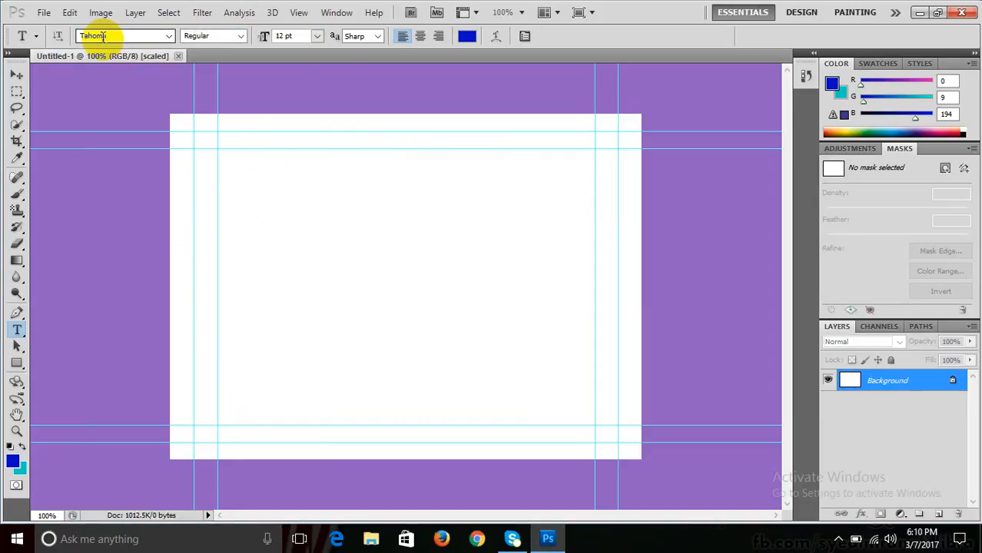
# - Start a fresh empty text entry on the blank canvas
pyautogui.click(355, 192)
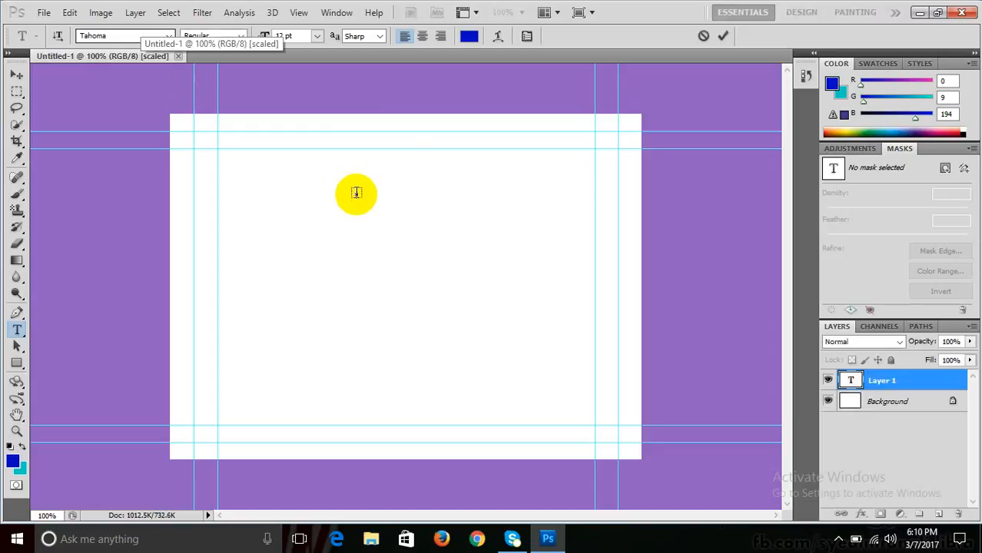
pyautogui.press('Escape')
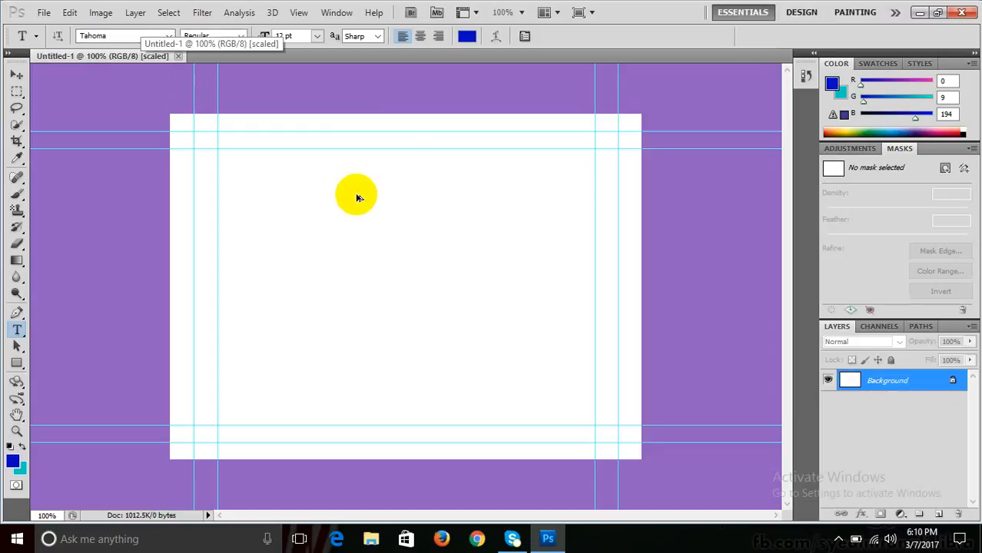
pyautogui.click(17, 77)
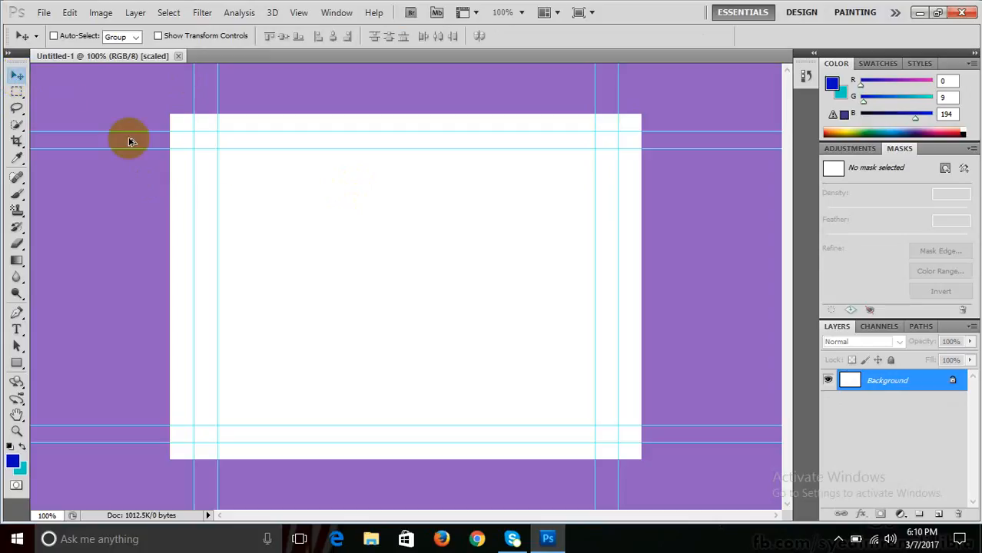
pyautogui.click(17, 330)
pyautogui.click(309, 260)
pyautogui.click(309, 260)
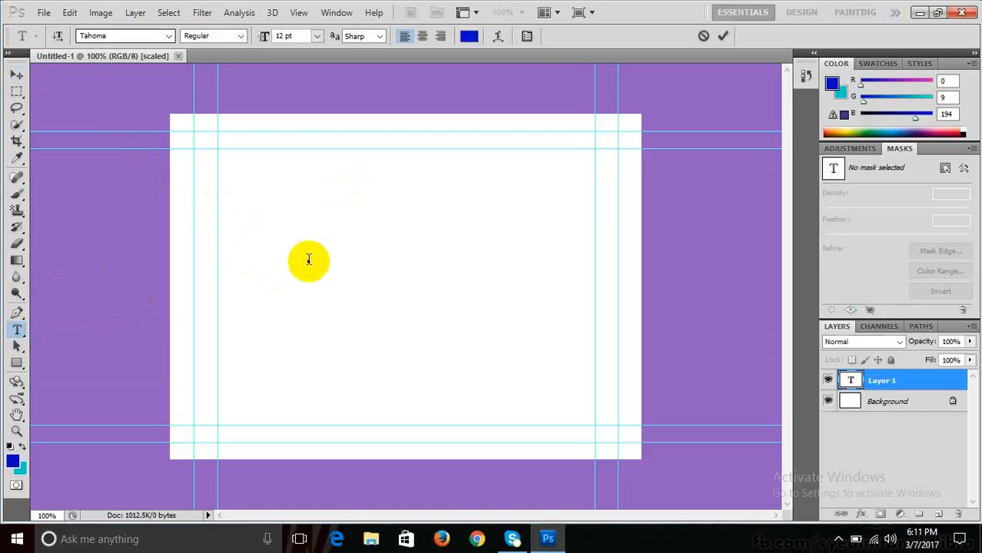
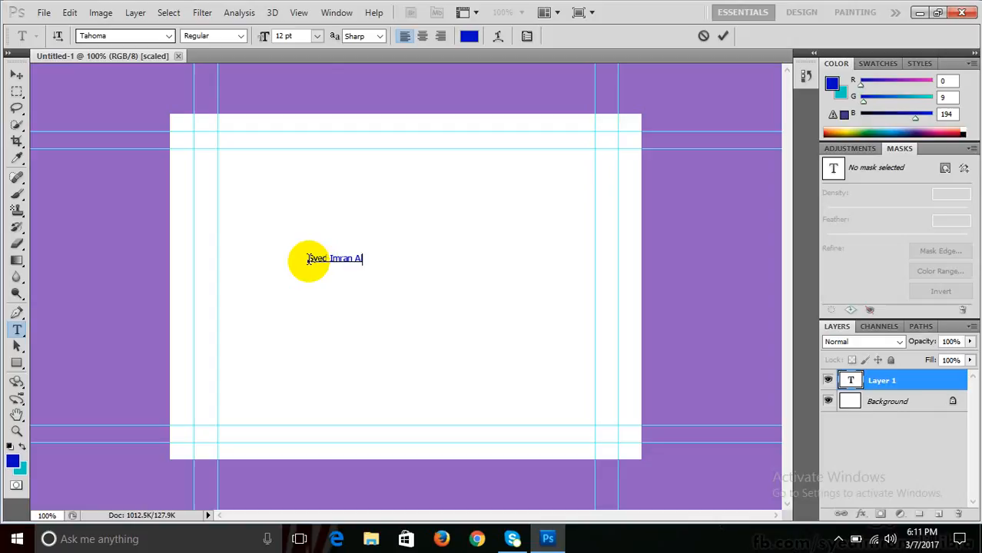
# - Retype the name, select it all, and set it to Bold 48 pt
pyautogui.hotkey('ctrl', 'a')
pyautogui.click(316, 36)
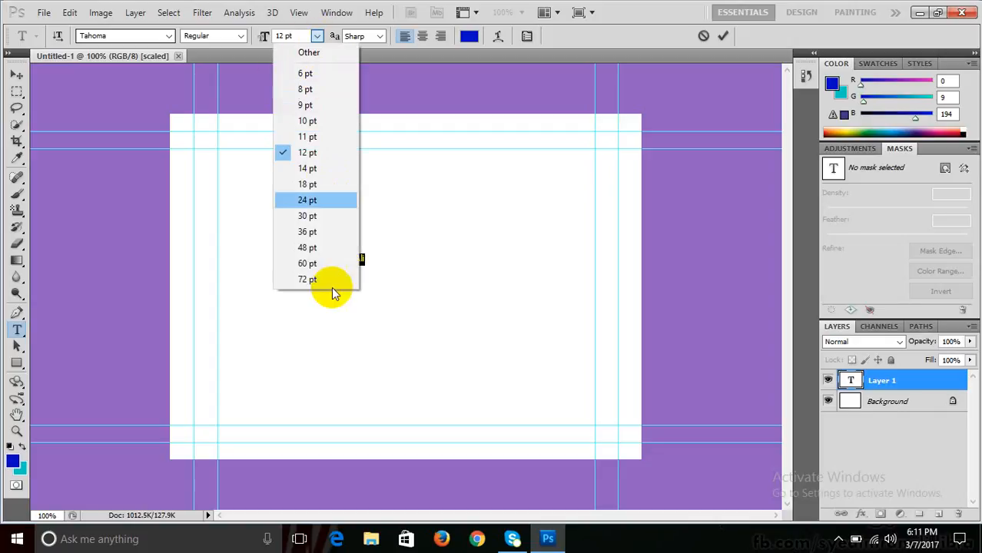
pyautogui.click(300, 252)
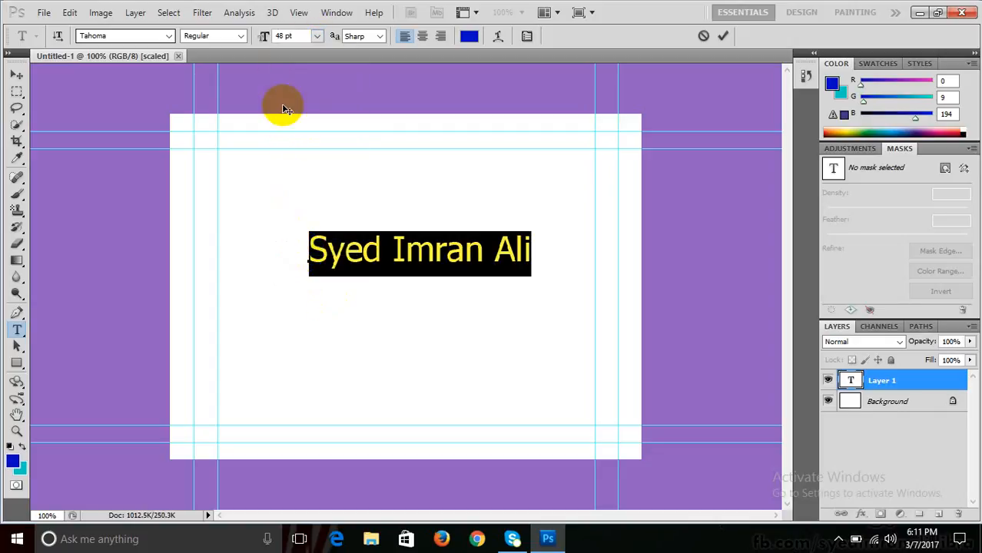
pyautogui.click(238, 36)
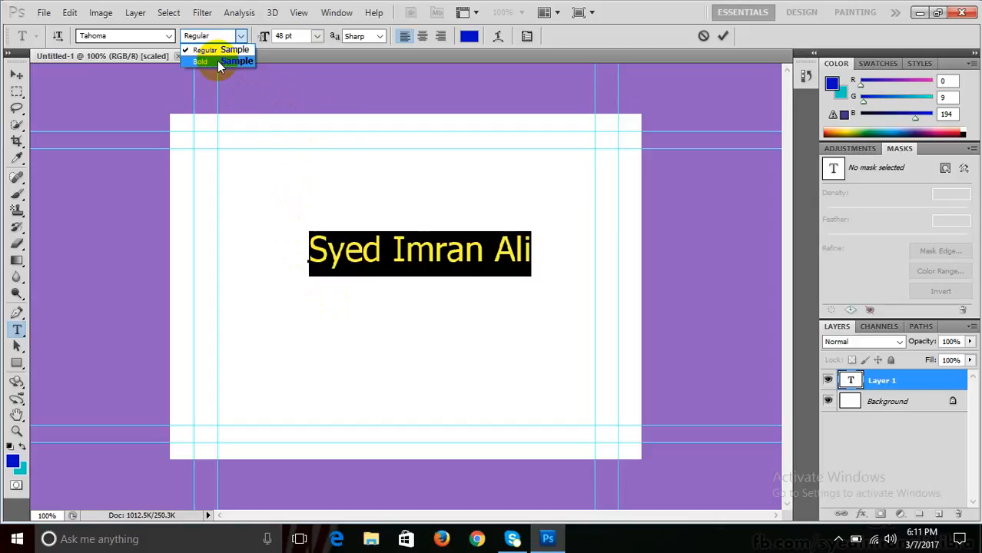
pyautogui.click(218, 62)
# - Change the name text's font family to Rockwell
pyautogui.click(169, 37)
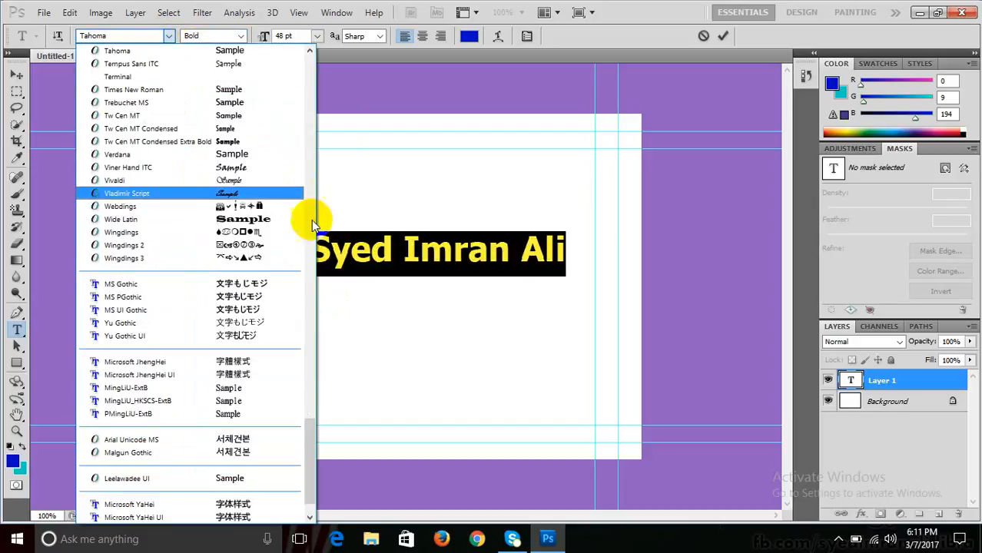
pyautogui.scroll(7, 313, 411)
pyautogui.scroll(3, 315, 407)
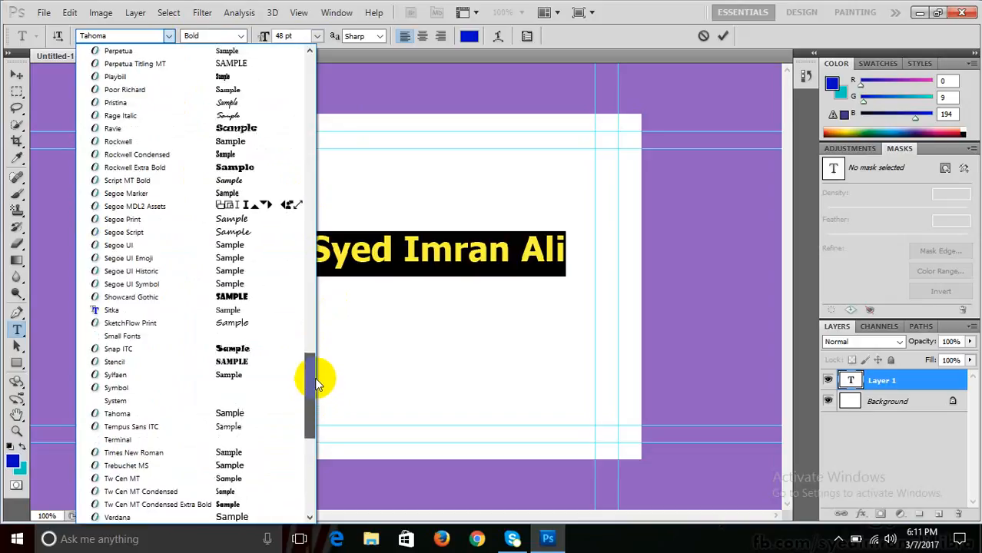
pyautogui.scroll(1, 319, 384)
pyautogui.click(241, 184)
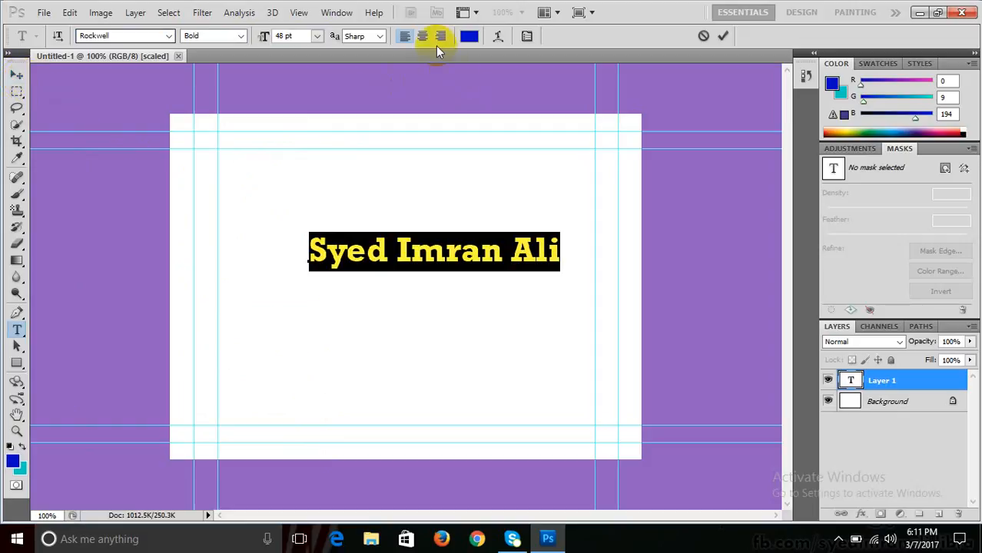
# - Compare Crisp and Smooth anti-aliasing, keep Sharp, and bring up the text colour picker
pyautogui.click(381, 37)
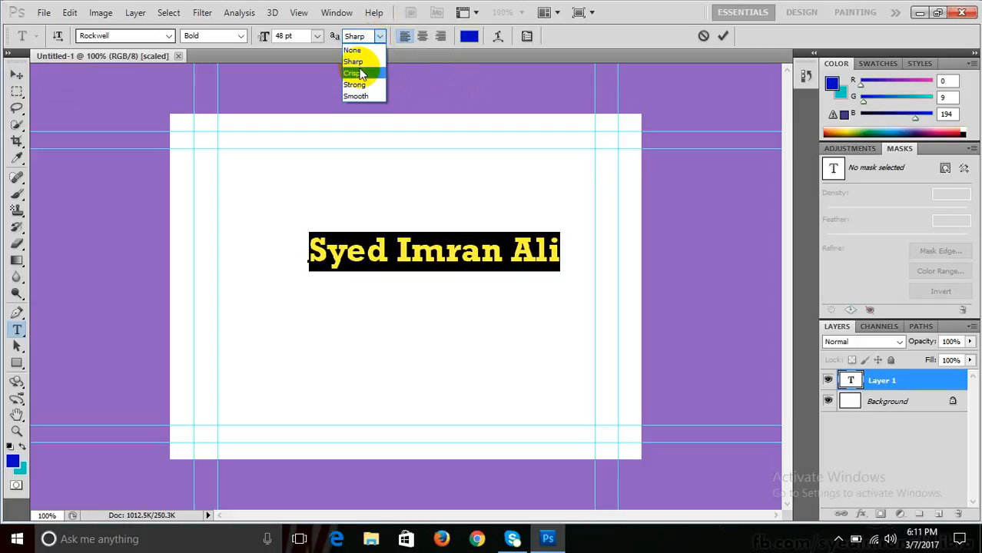
pyautogui.click(361, 73)
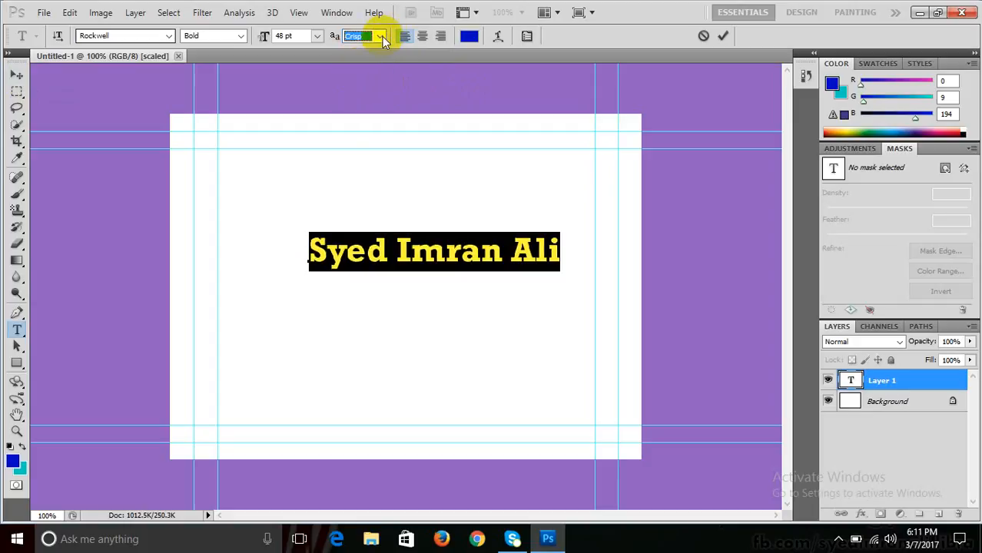
pyautogui.click(382, 37)
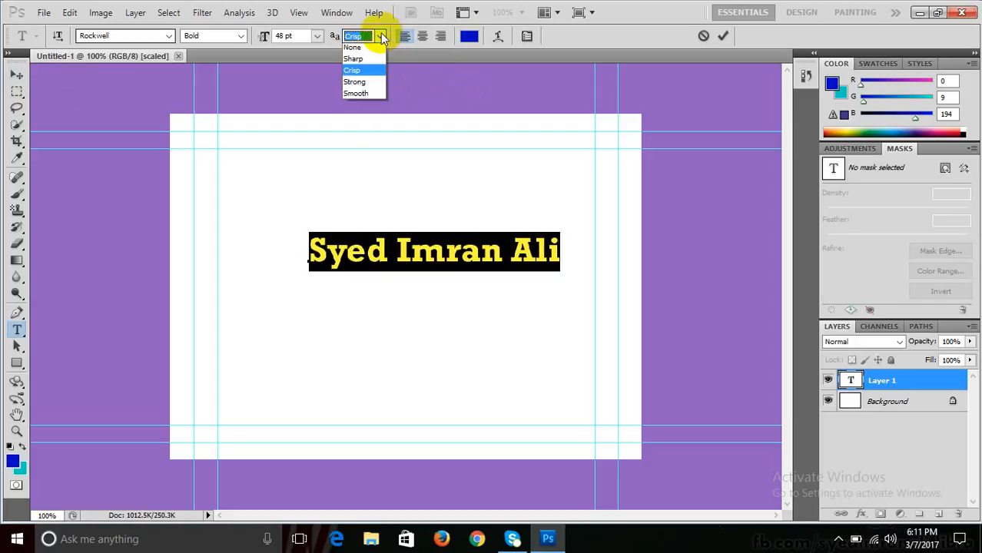
pyautogui.click(361, 95)
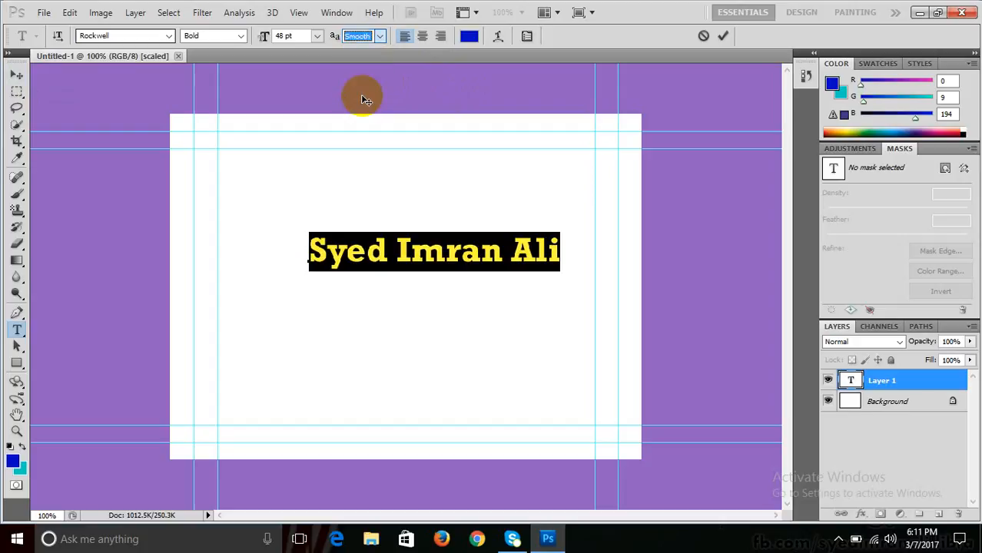
pyautogui.click(382, 36)
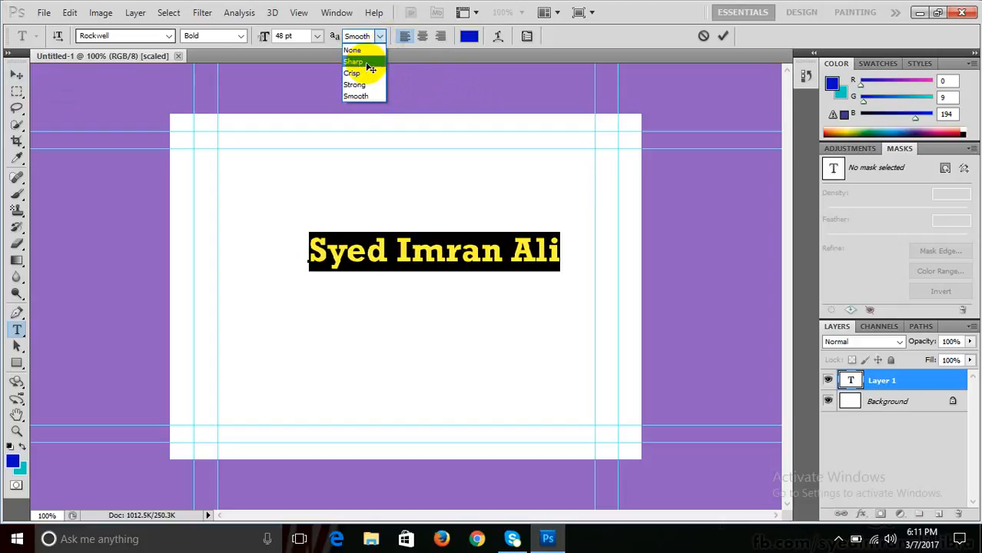
pyautogui.click(365, 63)
pyautogui.click(468, 36)
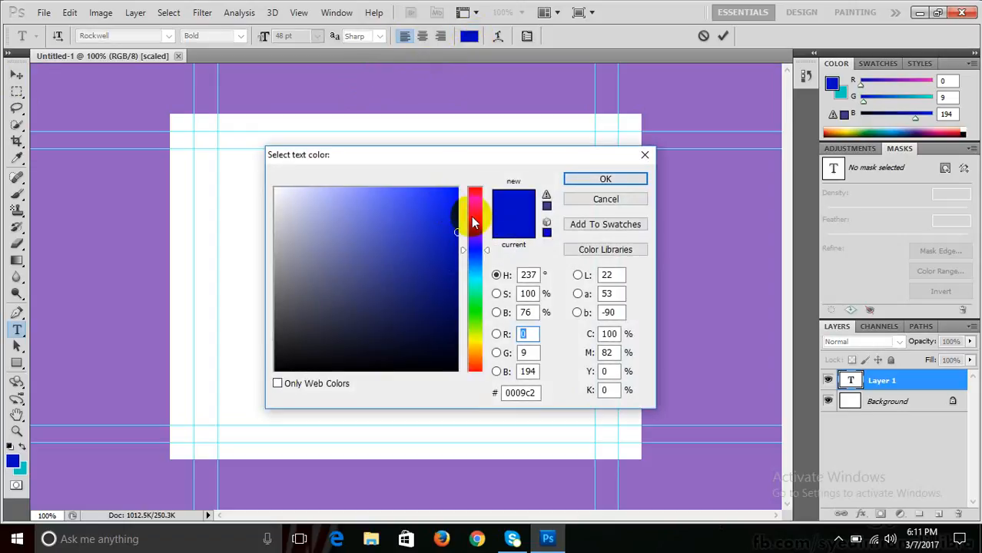
# - Colour the name text magenta ef05e1
pyautogui.click(471, 215)
pyautogui.click(454, 199)
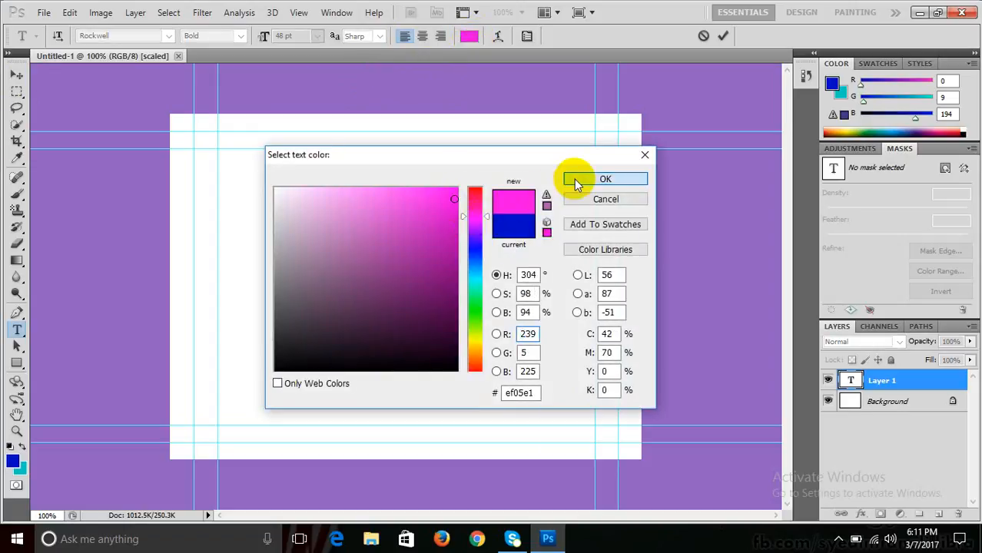
pyautogui.click(576, 179)
# - Move the text lower and left, then reselect all of it for editing
pyautogui.click(15, 77)
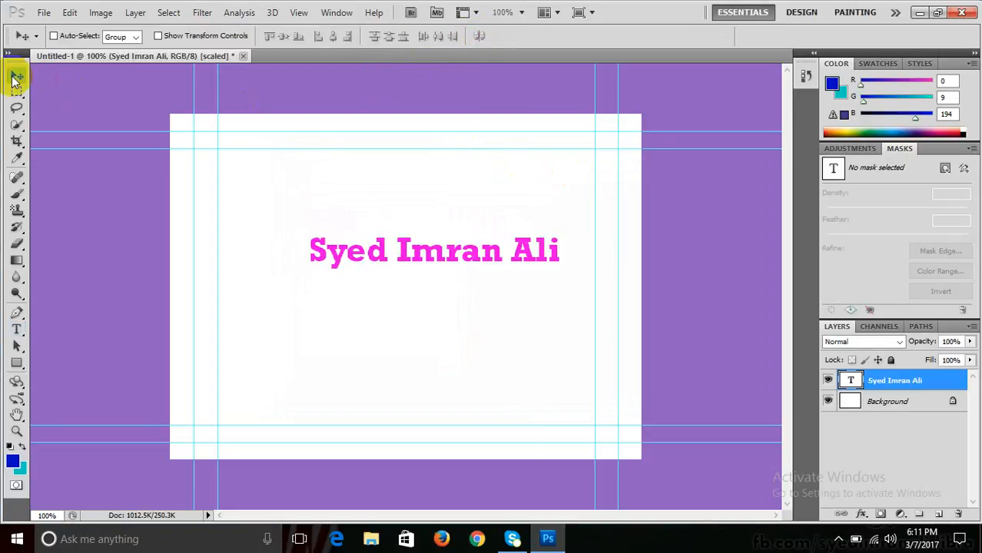
pyautogui.moveTo(409, 253); pyautogui.dragTo(380, 293)
pyautogui.click(16, 332)
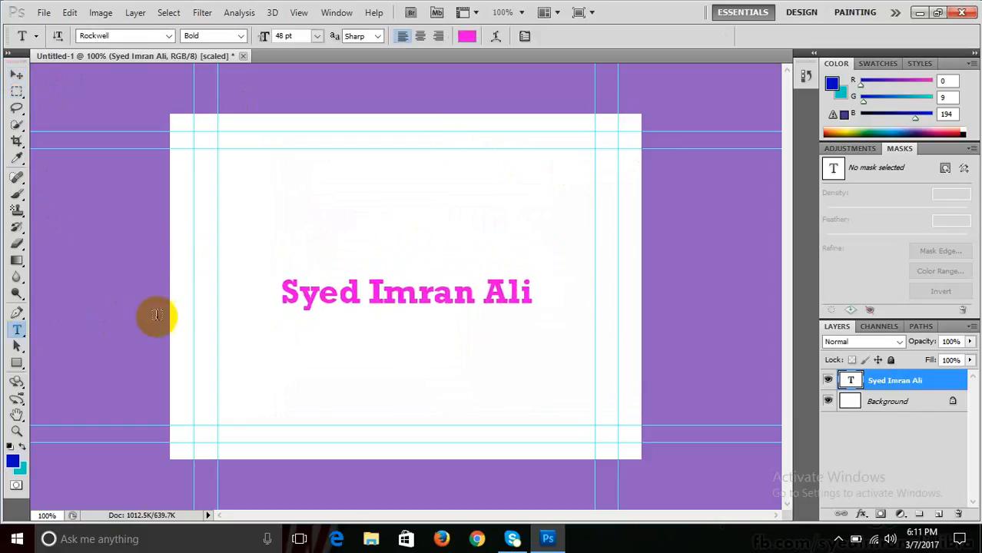
pyautogui.click(315, 307)
pyautogui.hotkey('ctrl', 'a')
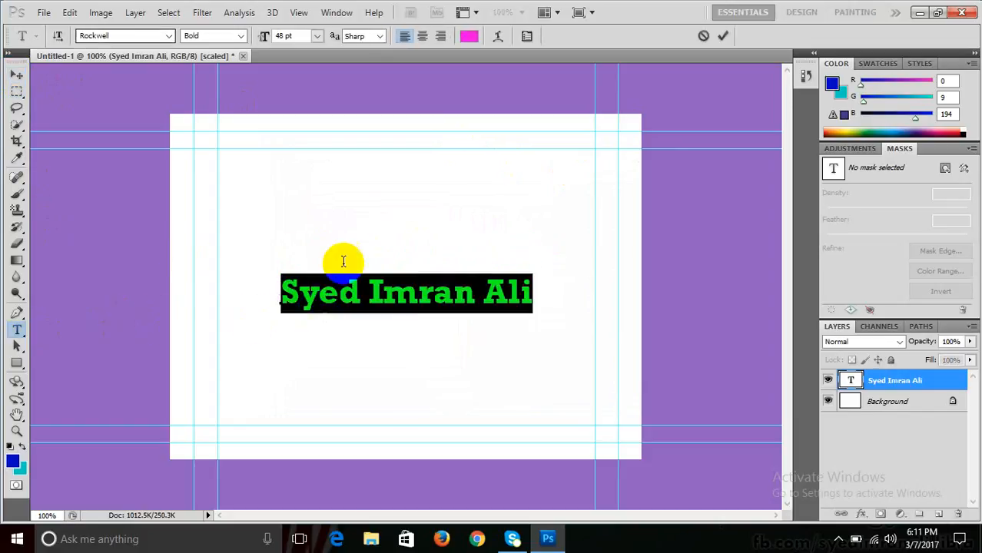
# - Warp the name into an Arc with Bend +40, Horizontal +2, Vertical -1
pyautogui.click(500, 35)
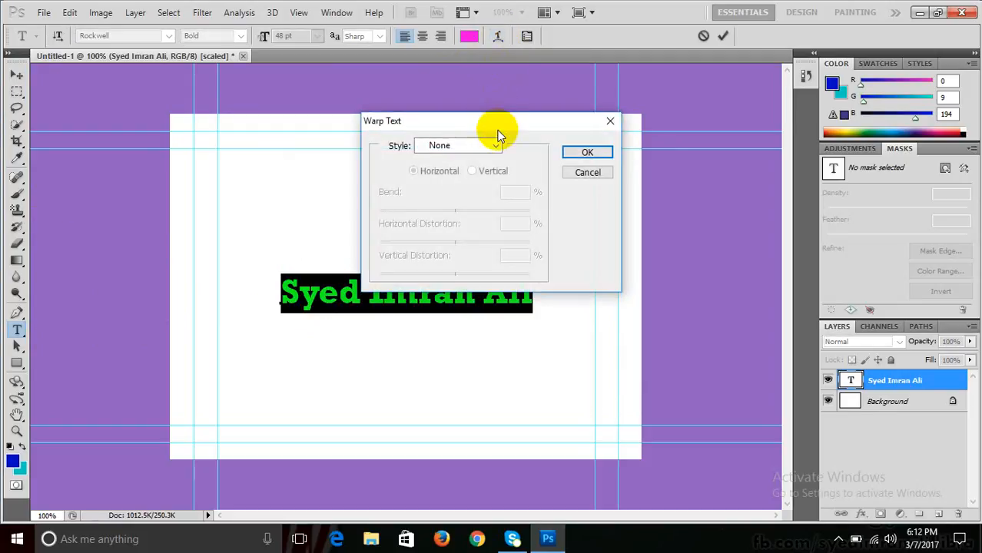
pyautogui.moveTo(499, 127); pyautogui.dragTo(800, 96)
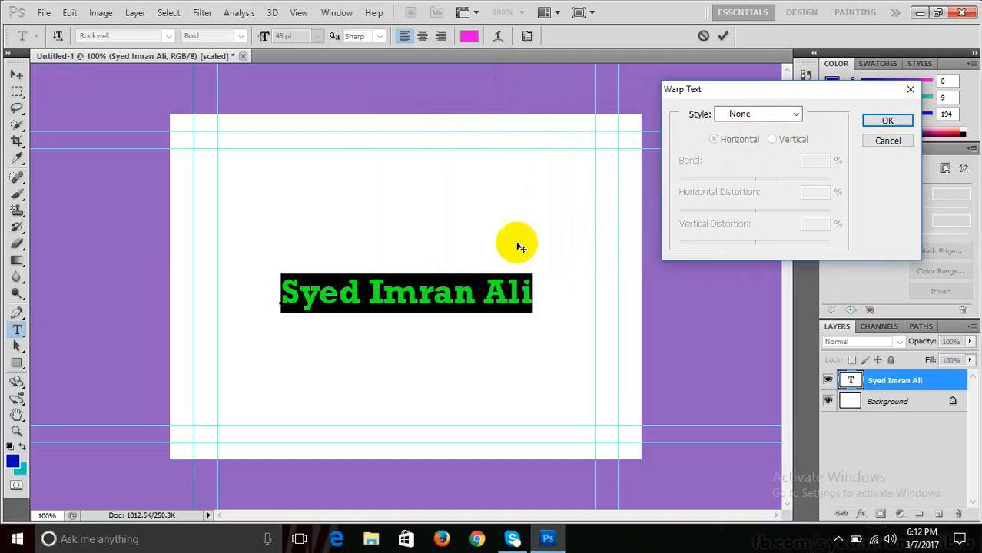
pyautogui.moveTo(340, 286); pyautogui.dragTo(491, 295)
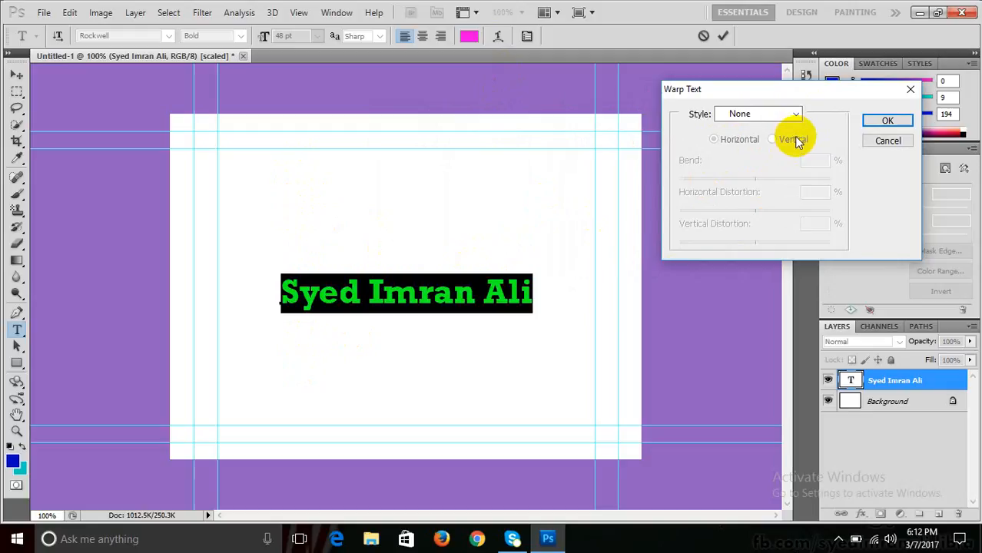
pyautogui.click(762, 115)
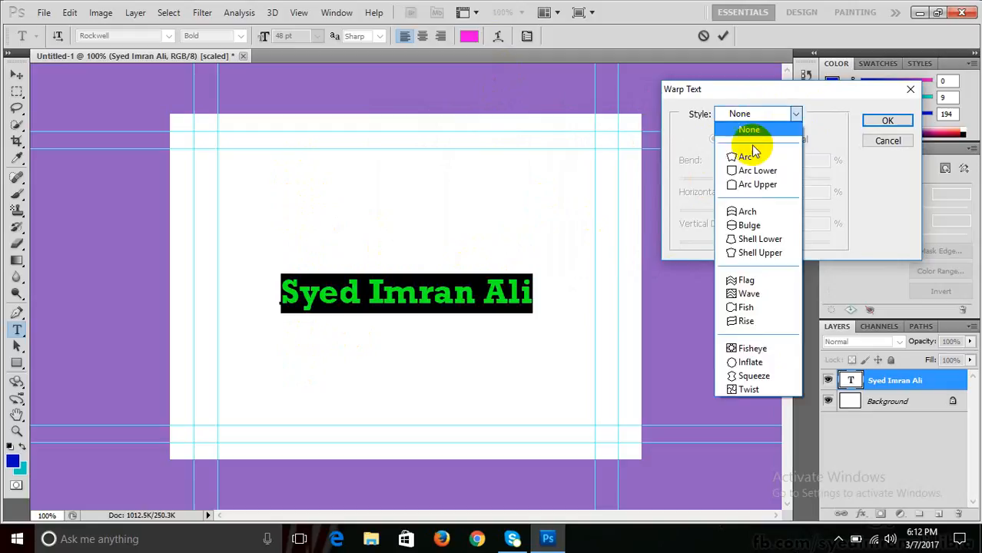
pyautogui.click(748, 160)
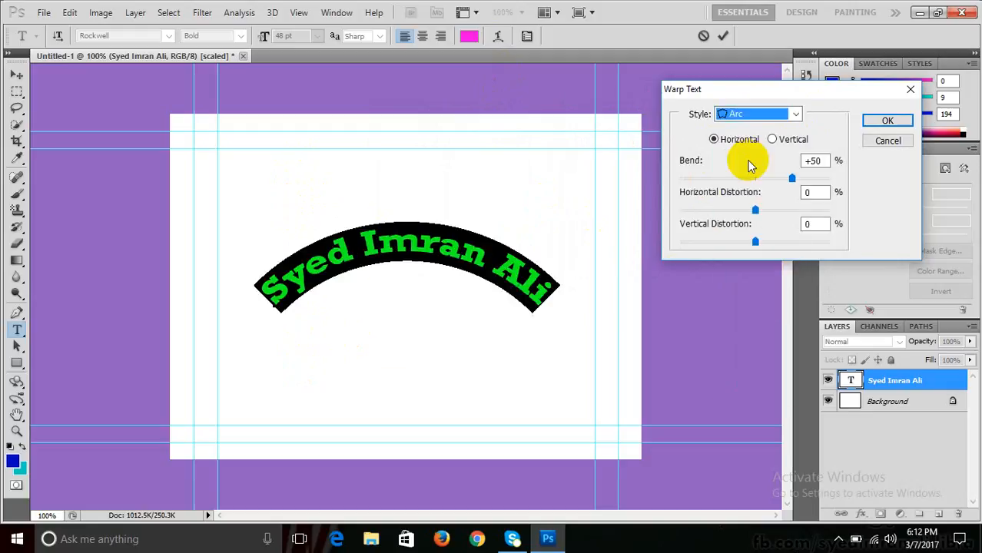
pyautogui.moveTo(792, 178); pyautogui.dragTo(807, 209)
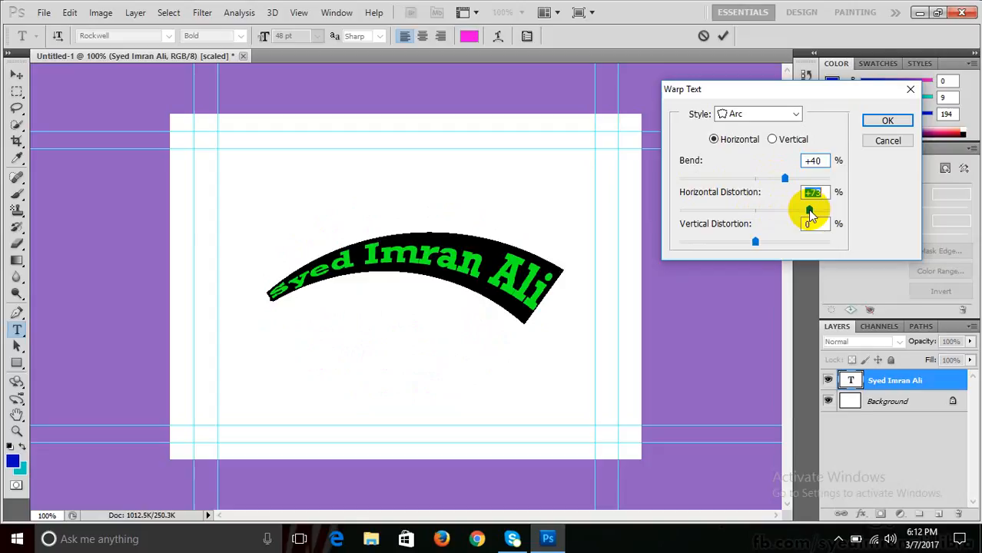
pyautogui.moveTo(809, 213); pyautogui.dragTo(759, 220)
pyautogui.moveTo(752, 217); pyautogui.dragTo(770, 242)
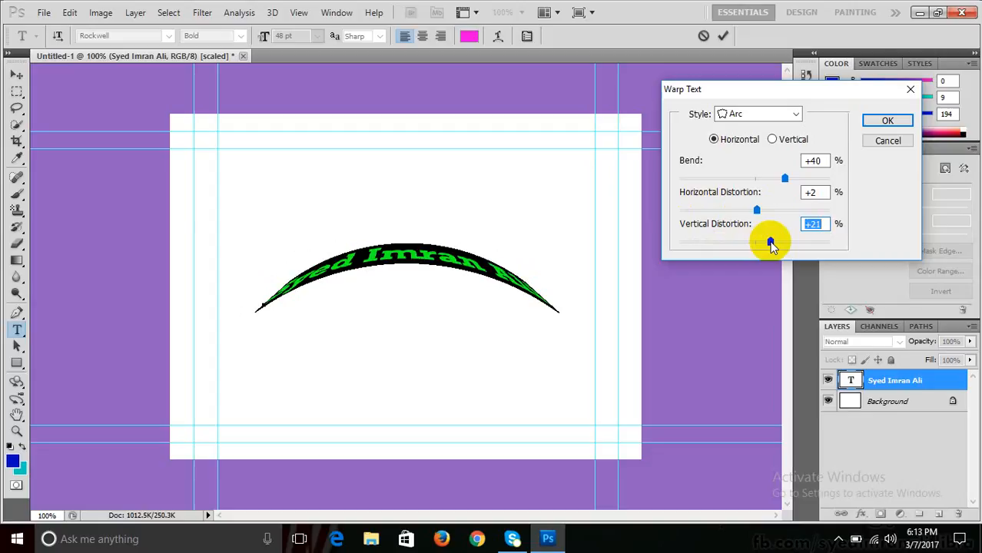
pyautogui.moveTo(771, 243); pyautogui.dragTo(754, 241)
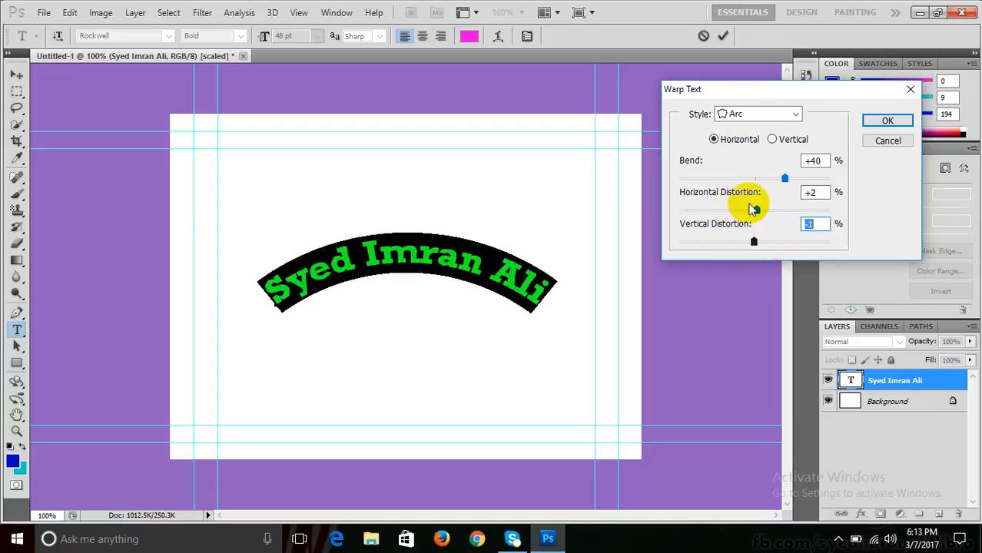
# - Preview Arc Lower at bend +63, then Arc Upper, Arch, Bulge and Shell Lower warps
pyautogui.click(741, 114)
pyautogui.click(746, 170)
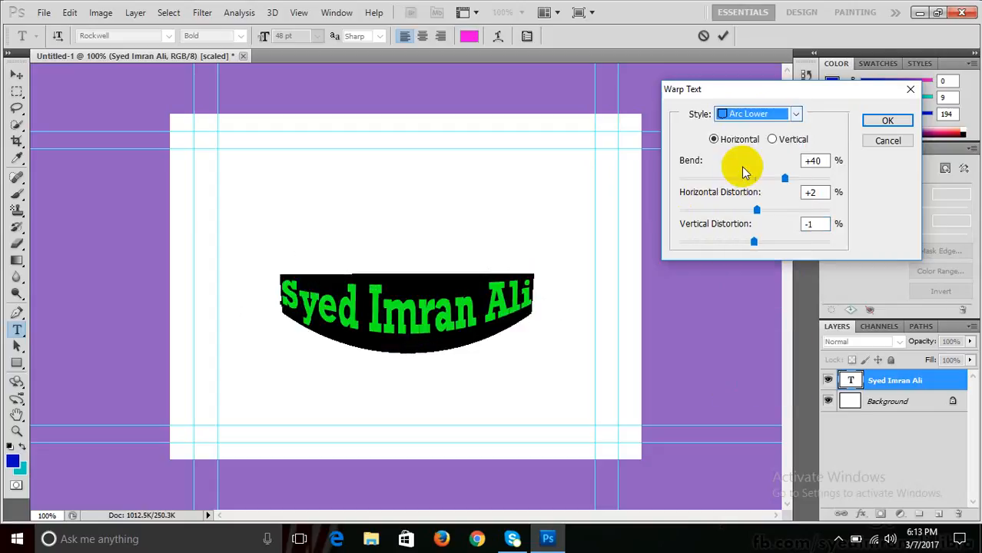
pyautogui.moveTo(784, 179); pyautogui.dragTo(802, 178)
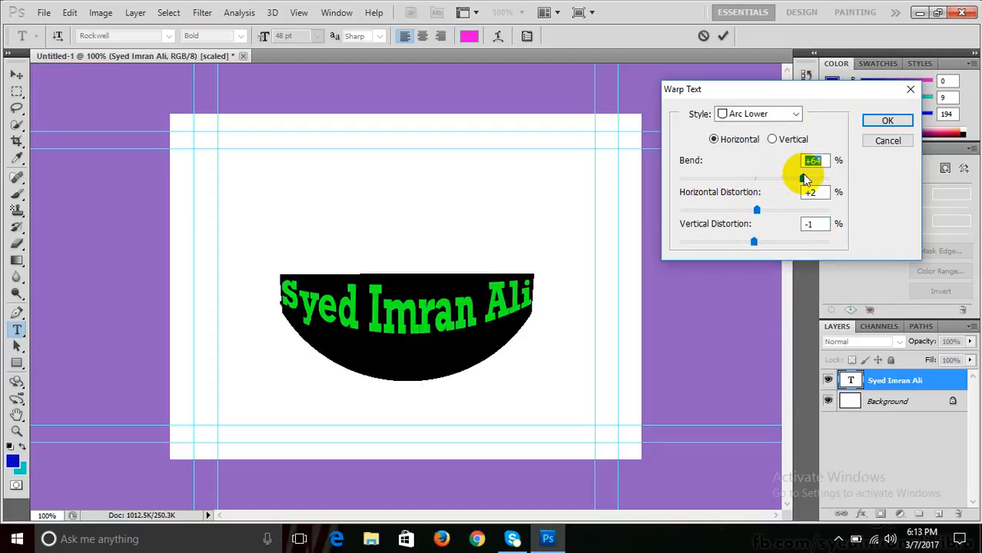
pyautogui.click(760, 117)
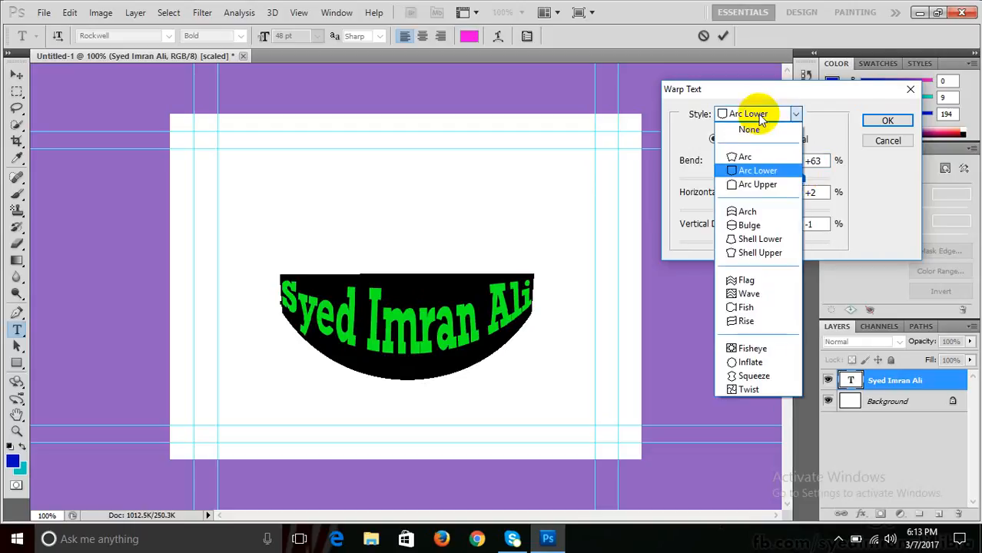
pyautogui.click(751, 184)
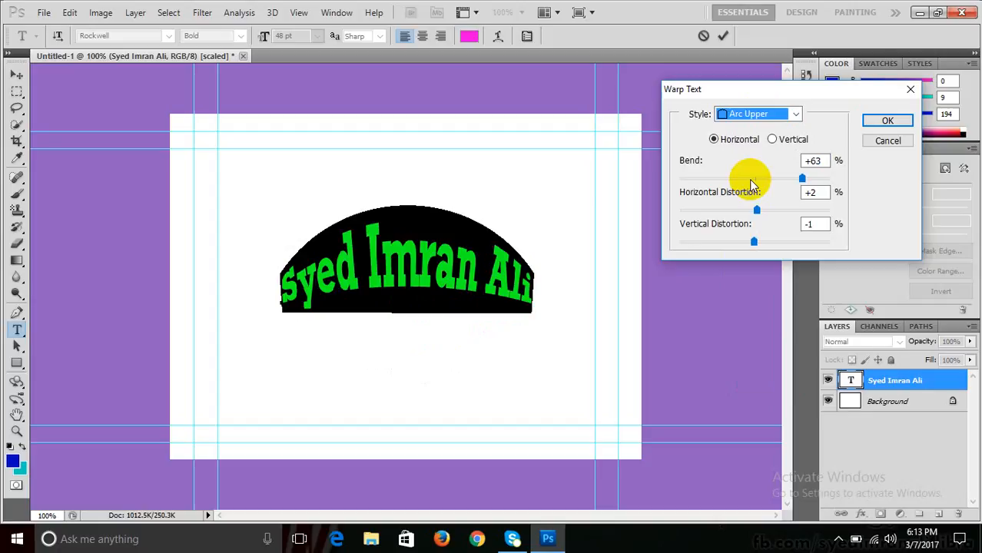
pyautogui.click(745, 114)
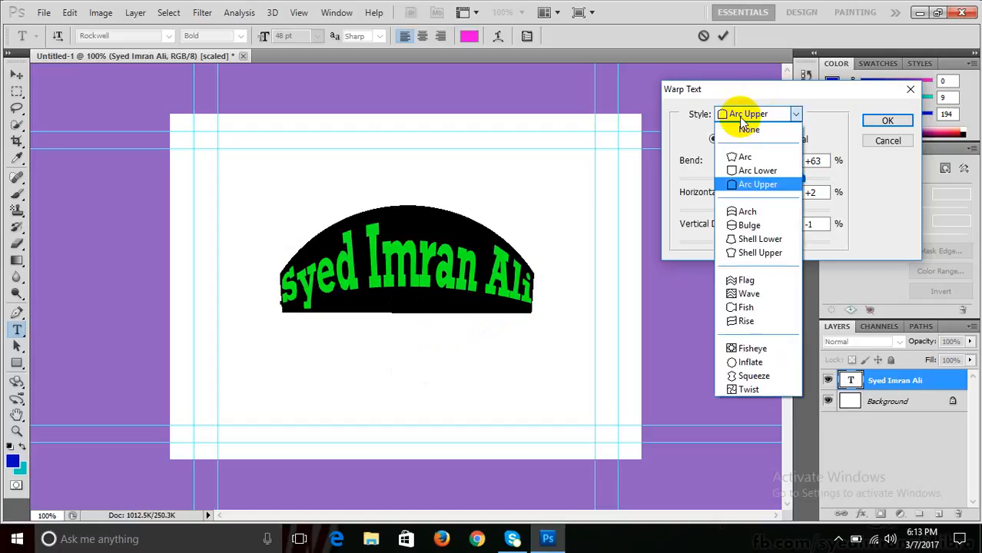
pyautogui.click(742, 212)
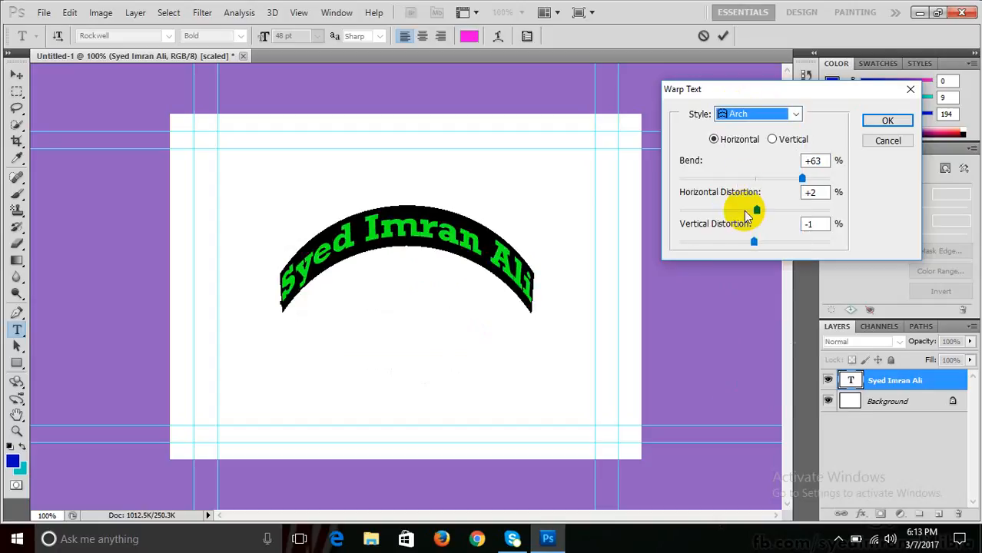
pyautogui.click(742, 114)
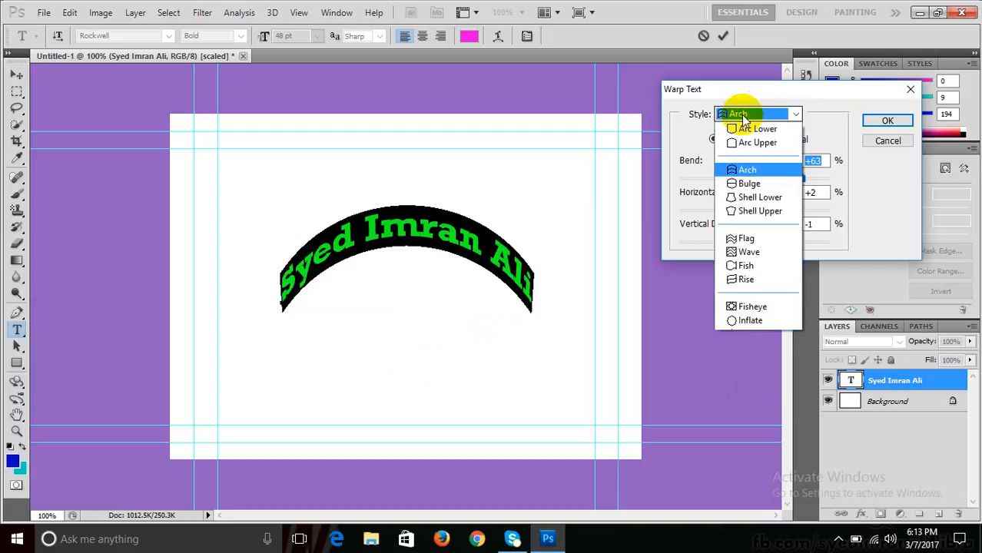
pyautogui.click(746, 222)
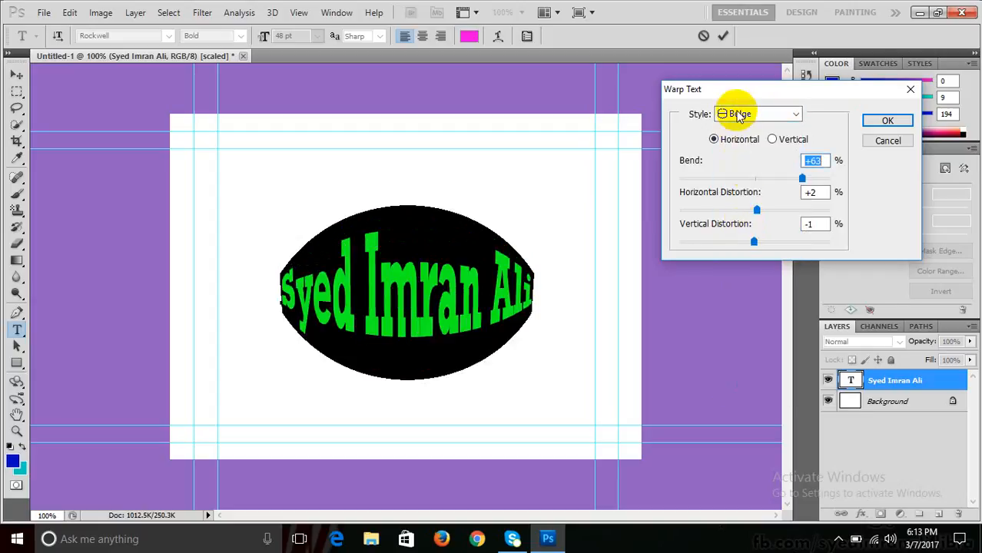
pyautogui.click(749, 114)
pyautogui.click(749, 239)
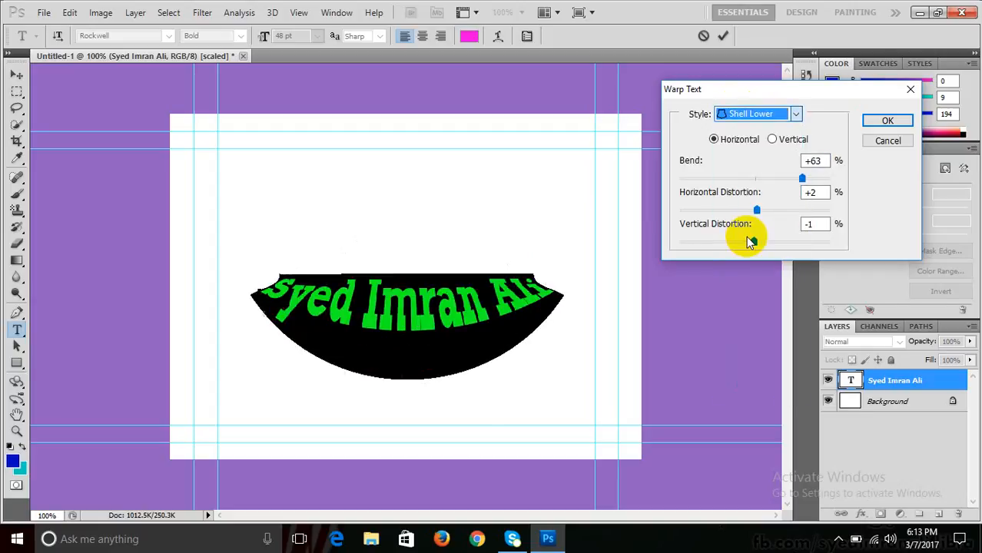
pyautogui.click(725, 114)
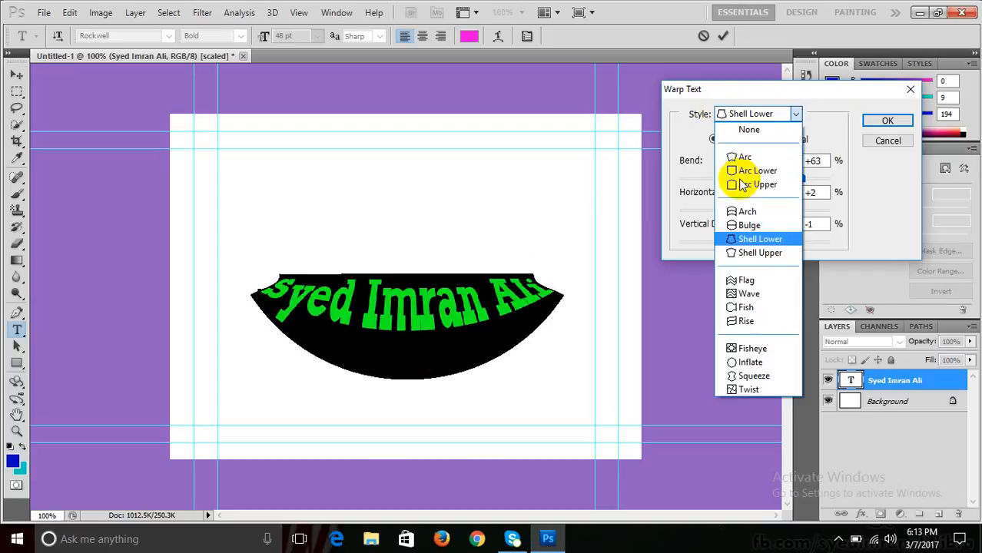
# - Choose the Flag warp with Bend +96, Horizontal +17 and Vertical +15
pyautogui.click(751, 282)
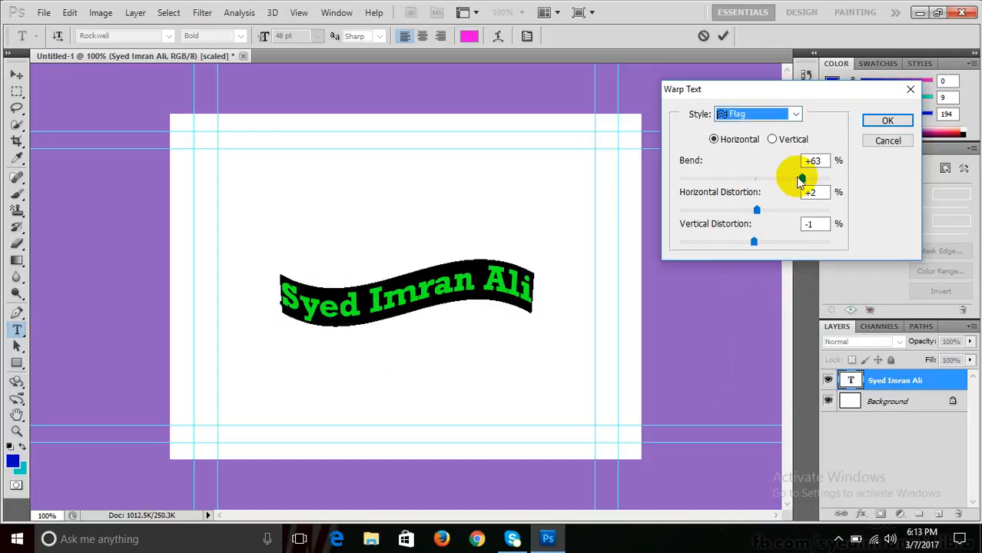
pyautogui.moveTo(801, 179); pyautogui.dragTo(825, 178)
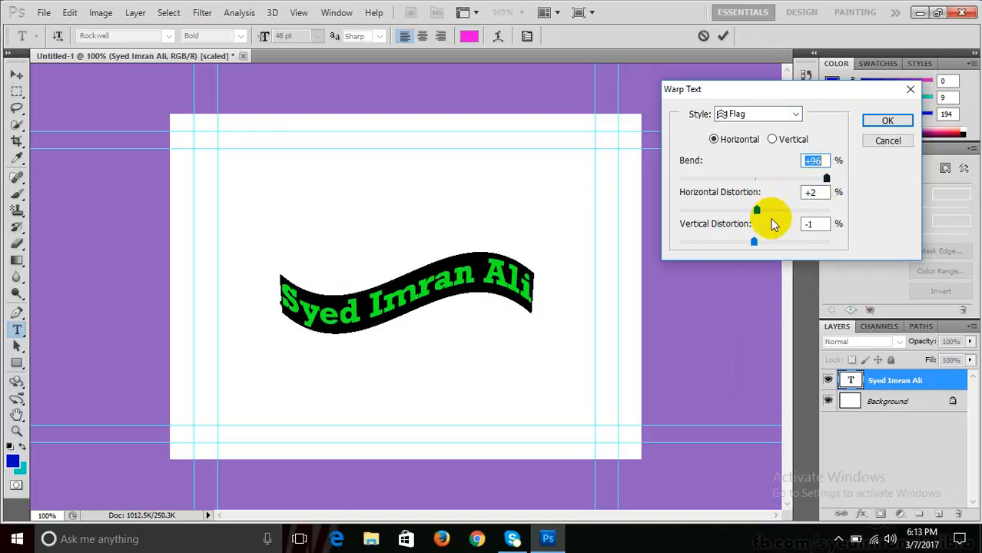
pyautogui.moveTo(756, 210); pyautogui.dragTo(766, 209)
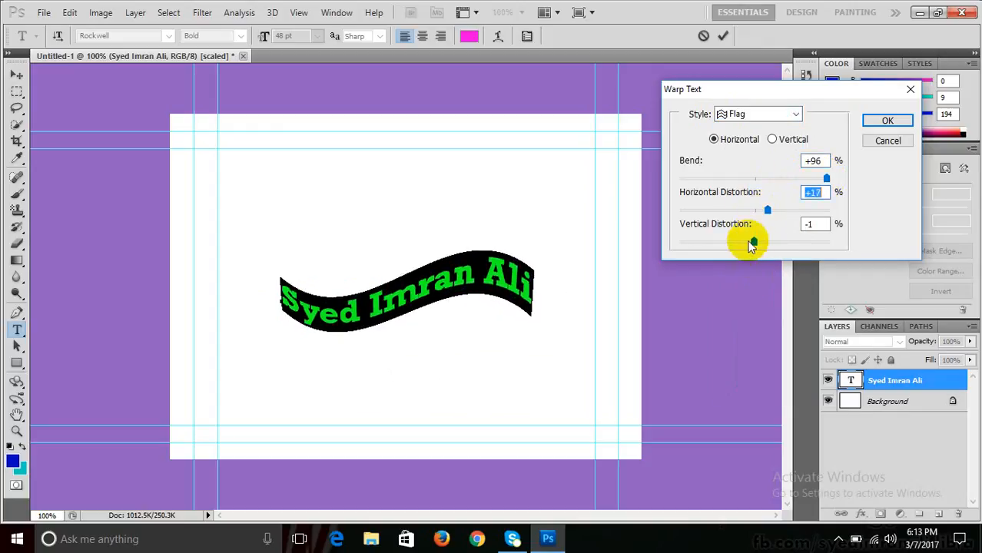
pyautogui.moveTo(753, 244); pyautogui.dragTo(764, 242)
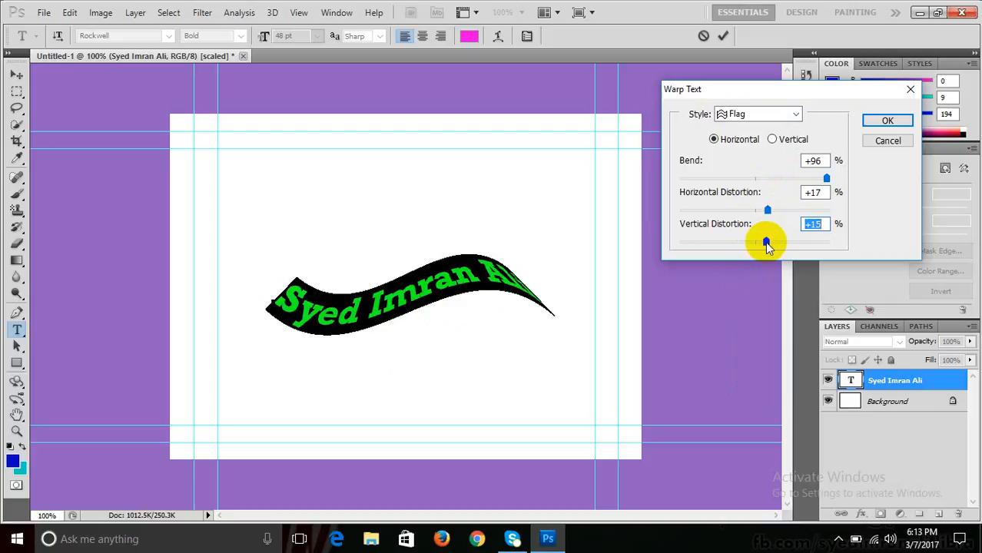
pyautogui.click(785, 114)
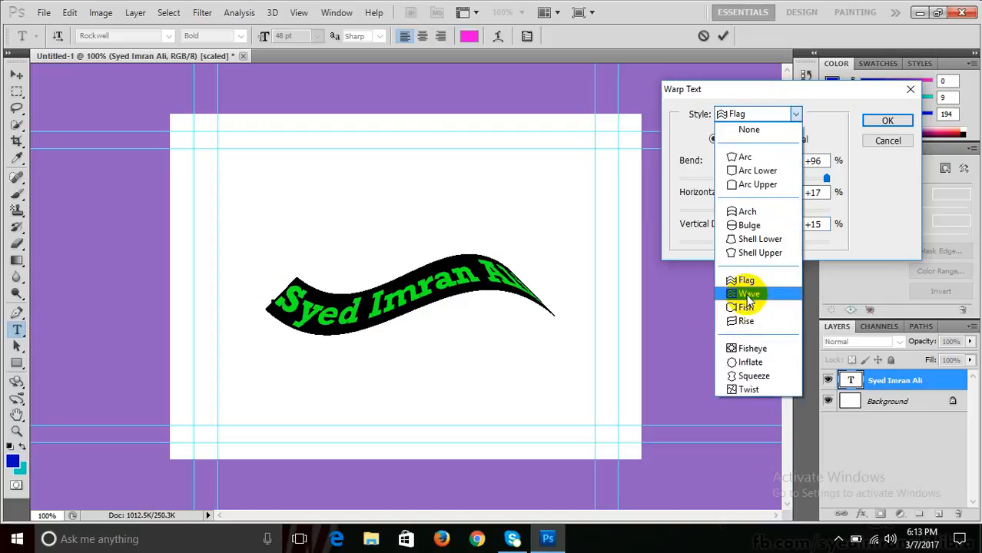
# - Preview a Wave warp, then set Fish with Bend +73, Horizontal +1, Vertical 0
pyautogui.click(745, 293)
pyautogui.moveTo(764, 211); pyautogui.dragTo(783, 210)
pyautogui.click(751, 122)
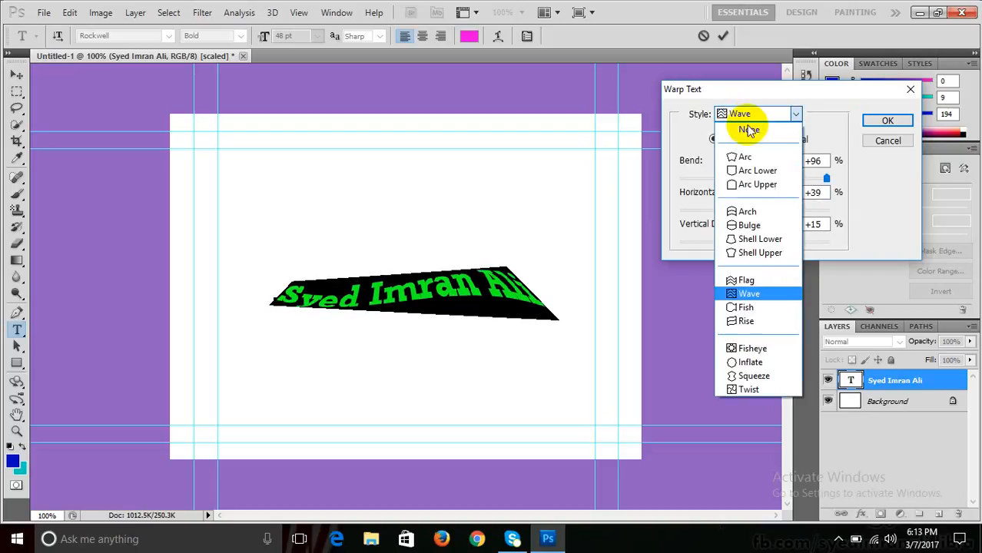
pyautogui.click(736, 308)
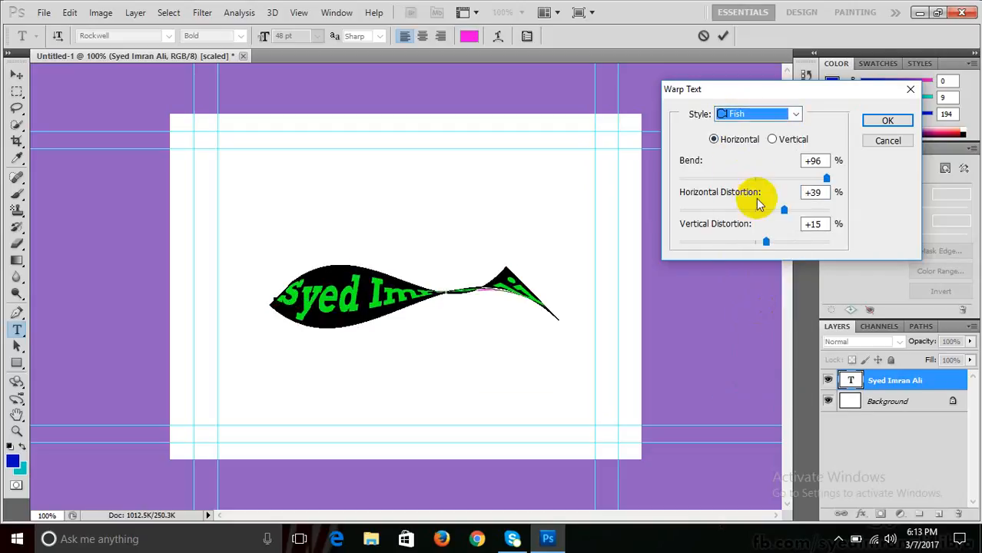
pyautogui.moveTo(784, 209); pyautogui.dragTo(756, 212)
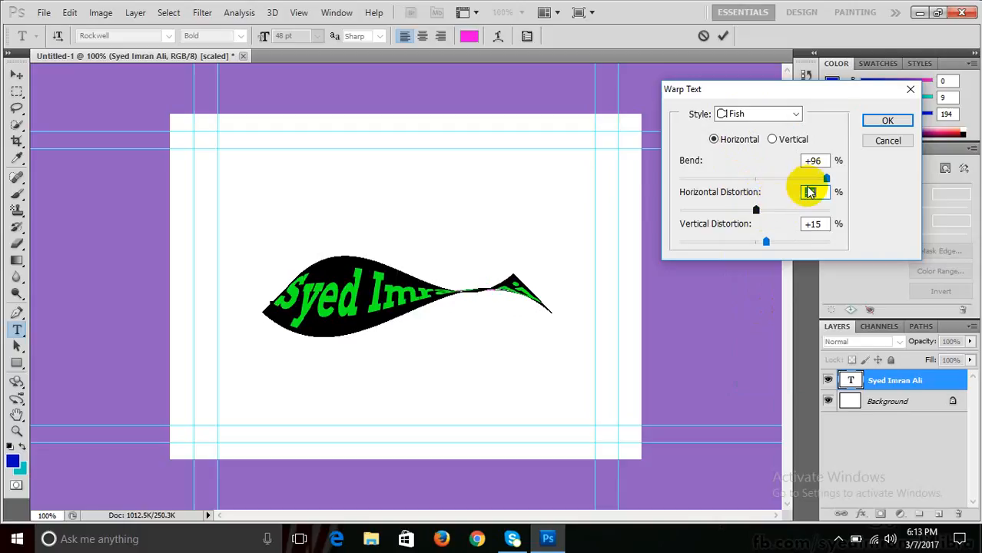
pyautogui.moveTo(825, 179); pyautogui.dragTo(799, 178)
pyautogui.click(766, 242)
pyautogui.moveTo(765, 242); pyautogui.dragTo(755, 241)
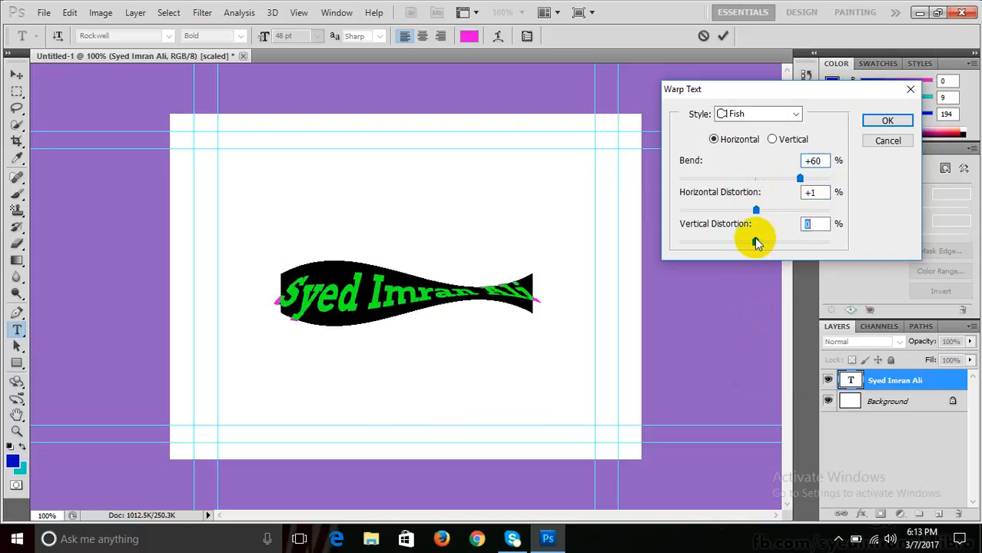
pyautogui.moveTo(804, 180)
pyautogui.mouseDown()
pyautogui.moveTo(830, 182)
pyautogui.moveTo(810, 183)
pyautogui.mouseUp()
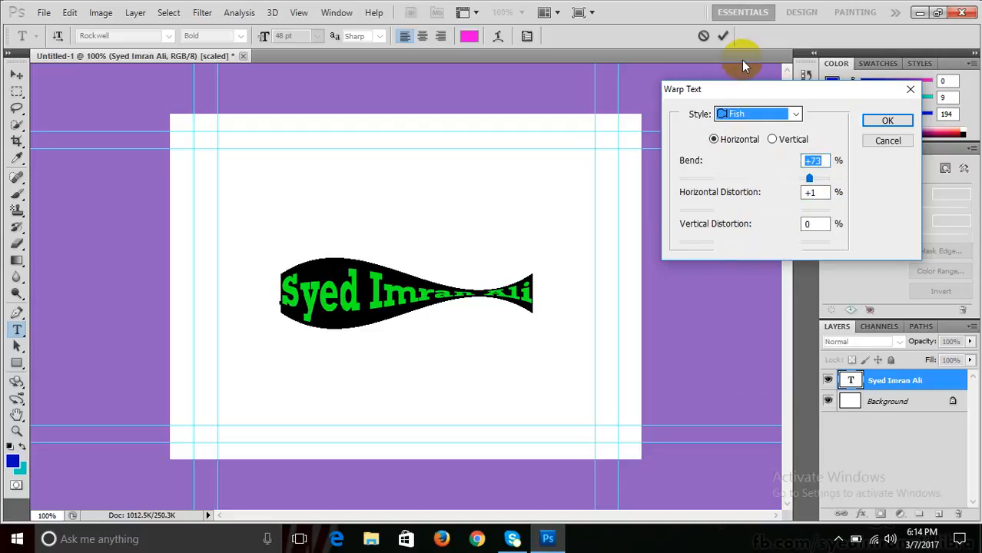
# - Preview the Rise, Fisheye, Inflate, Squeeze and Twist warp styles
pyautogui.click(760, 113)
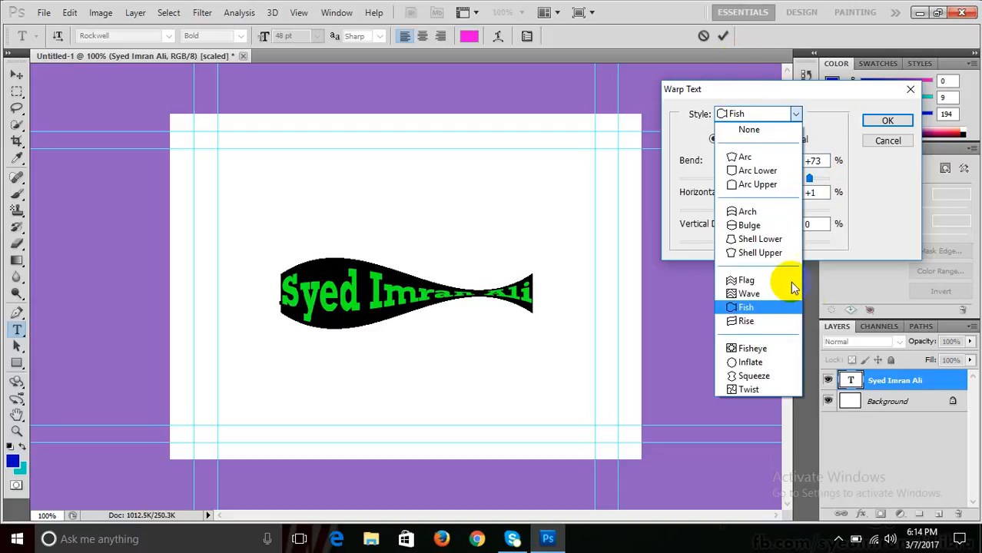
pyautogui.click(757, 322)
pyautogui.click(727, 115)
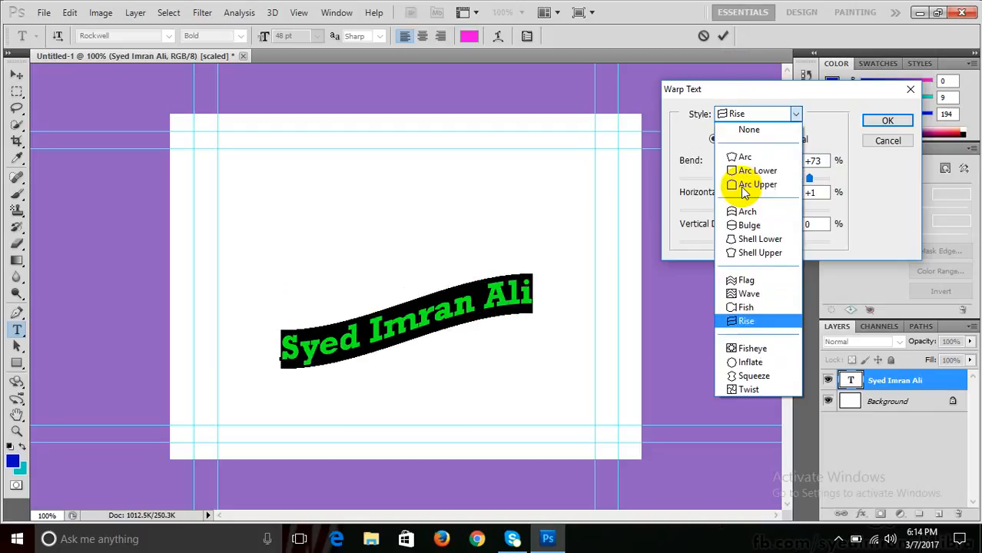
pyautogui.click(753, 349)
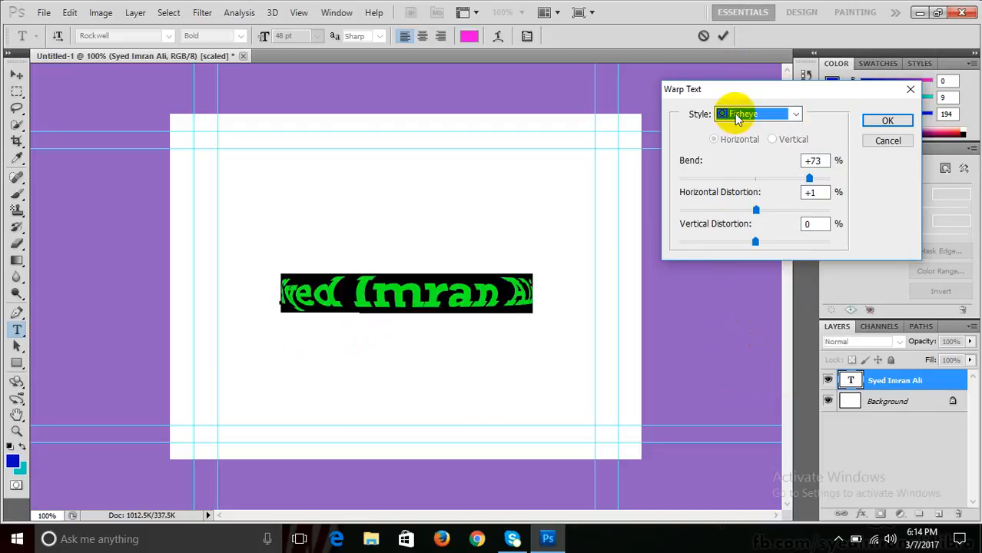
pyautogui.click(730, 114)
pyautogui.click(761, 359)
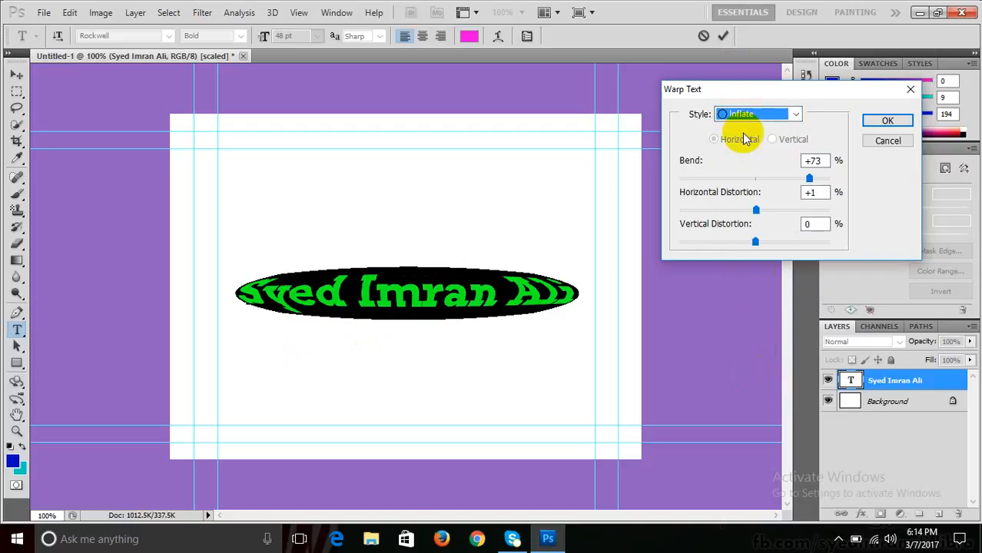
pyautogui.click(734, 114)
pyautogui.click(753, 375)
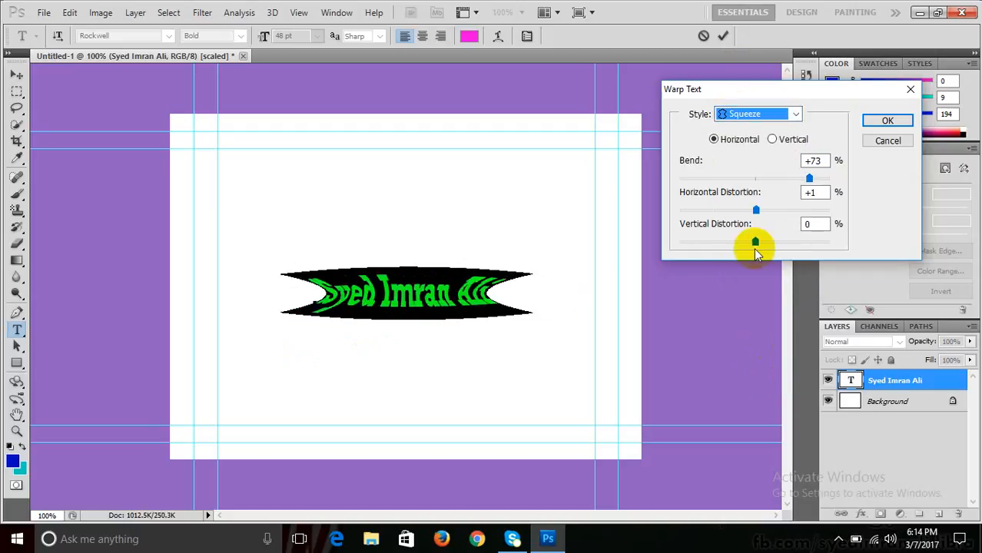
pyautogui.click(745, 115)
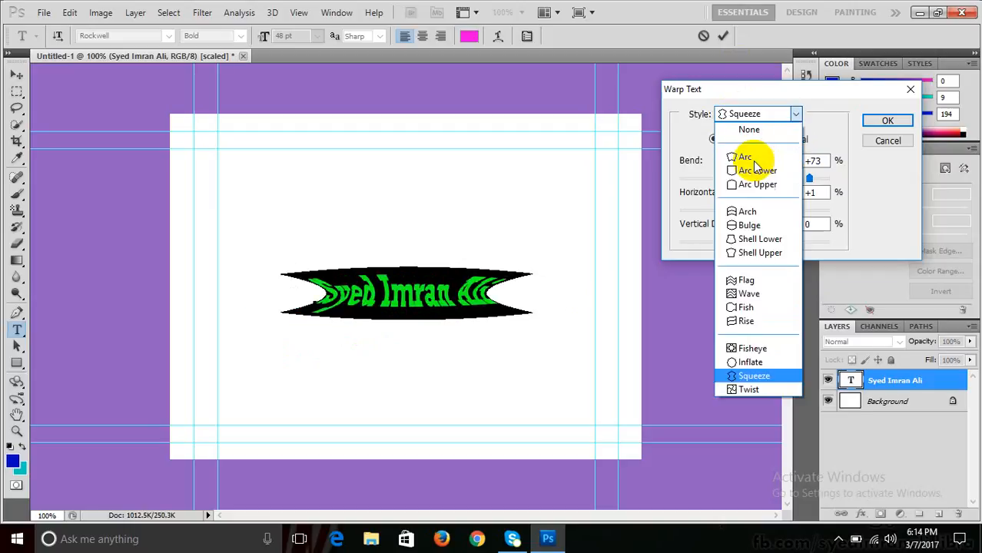
pyautogui.click(757, 388)
# - Return to the Flag warp at Bend +73 and apply it
pyautogui.click(736, 115)
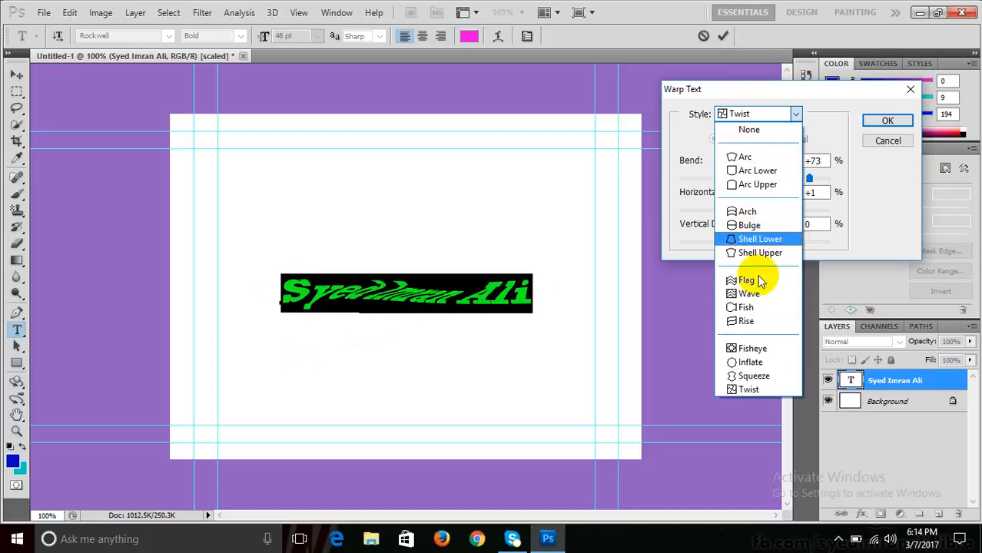
pyautogui.click(759, 279)
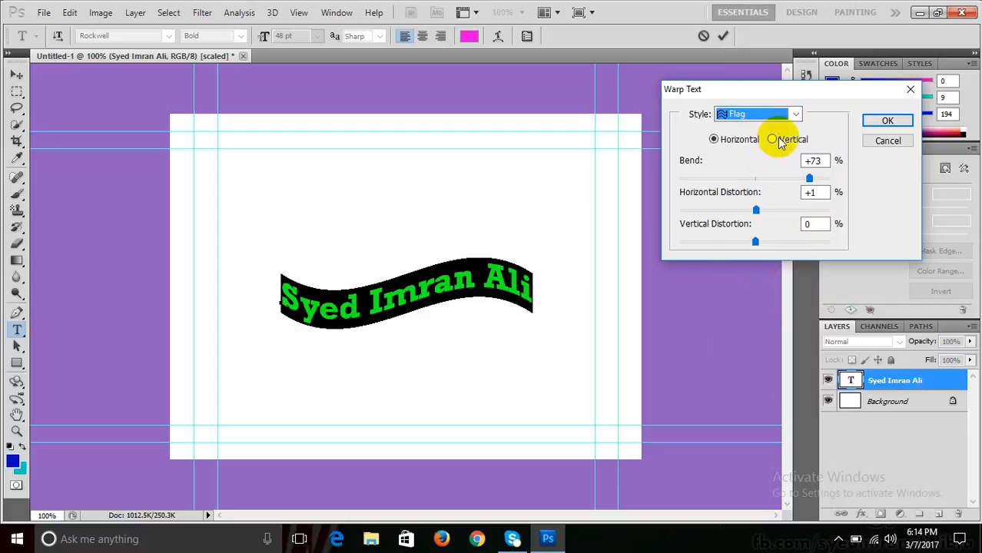
pyautogui.click(868, 121)
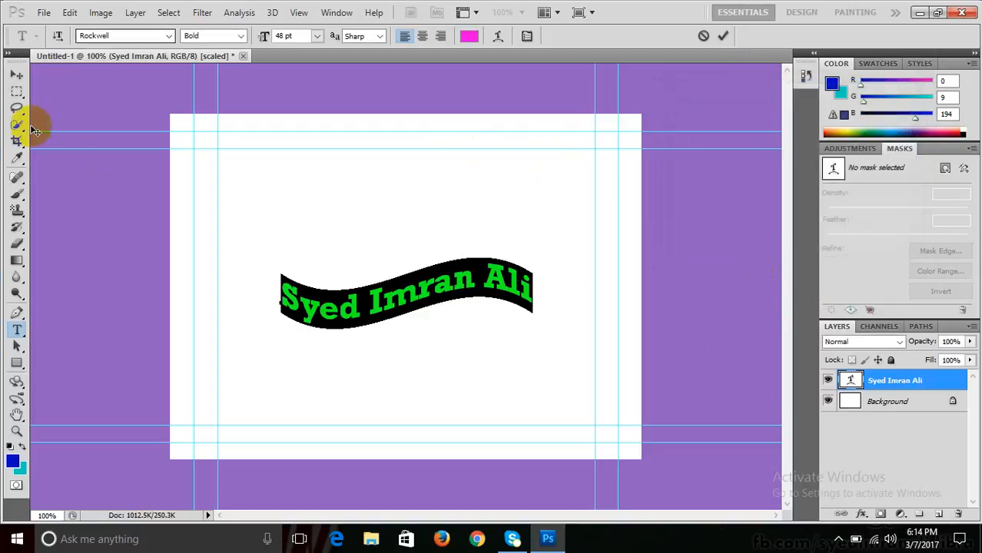
# - Commit the flag-warped text and nudge it slightly higher on the canvas
pyautogui.click(17, 74)
pyautogui.moveTo(444, 292); pyautogui.dragTo(451, 262)
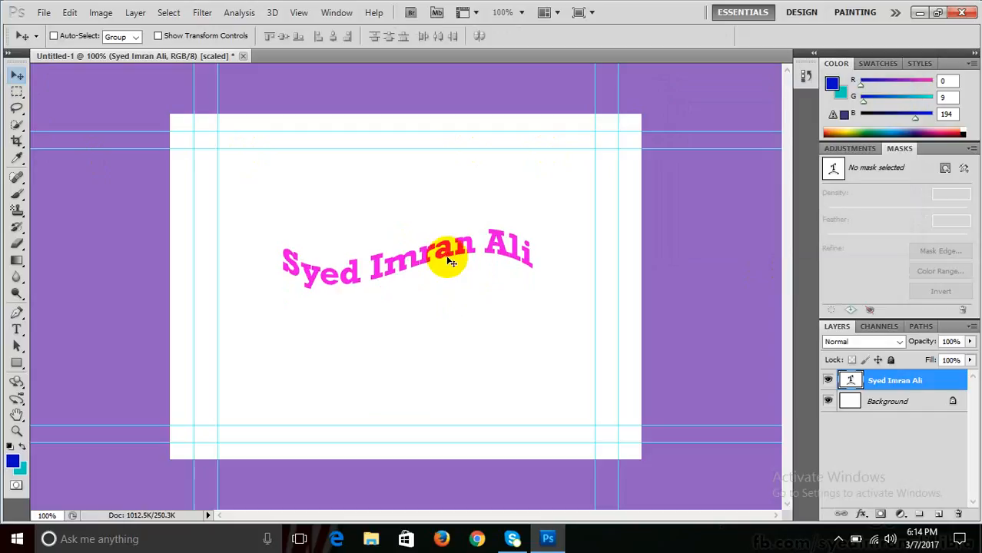
pyautogui.click(134, 13)
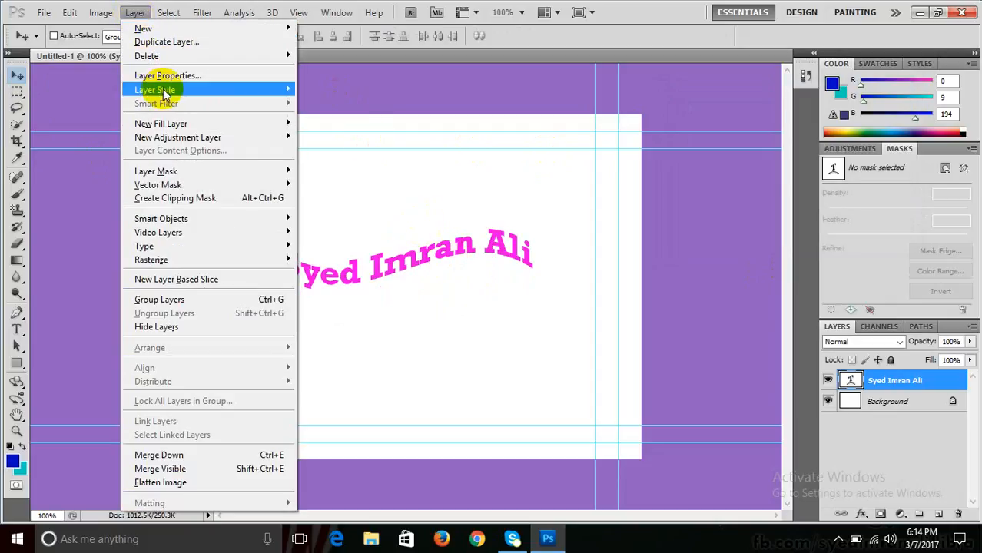
# - Enable Drop Shadow on the text and toggle its preview to compare with and without it
pyautogui.moveTo(278, 90)
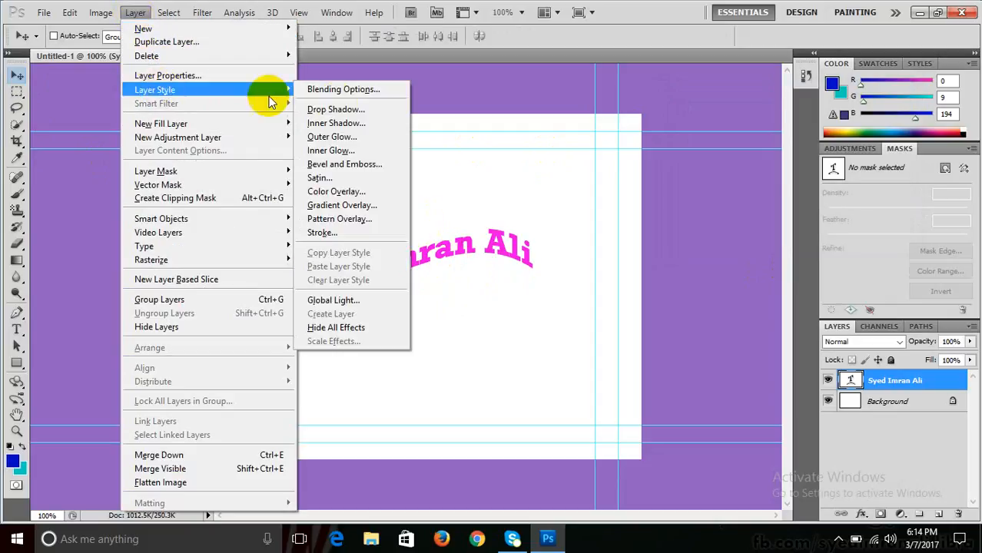
pyautogui.click(335, 110)
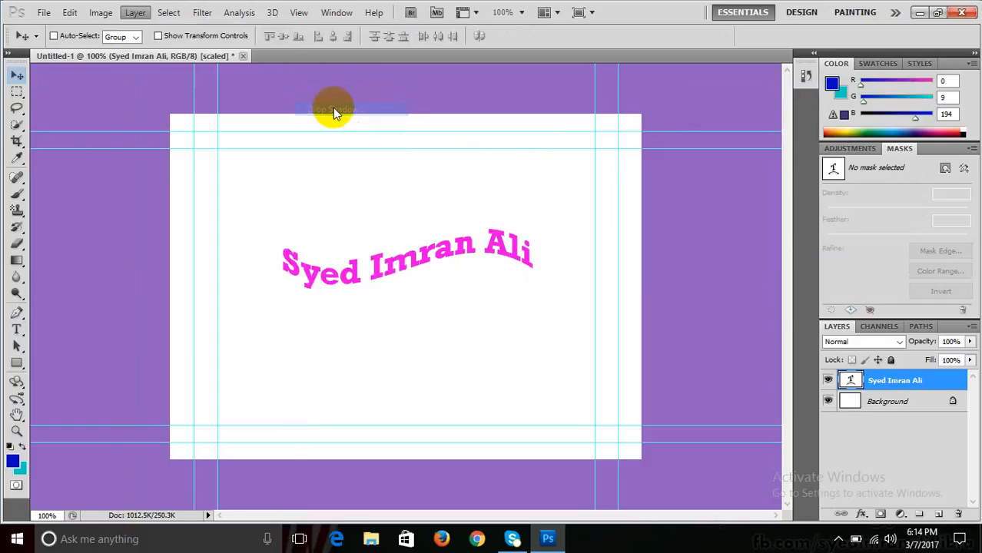
pyautogui.moveTo(411, 74); pyautogui.dragTo(689, 76)
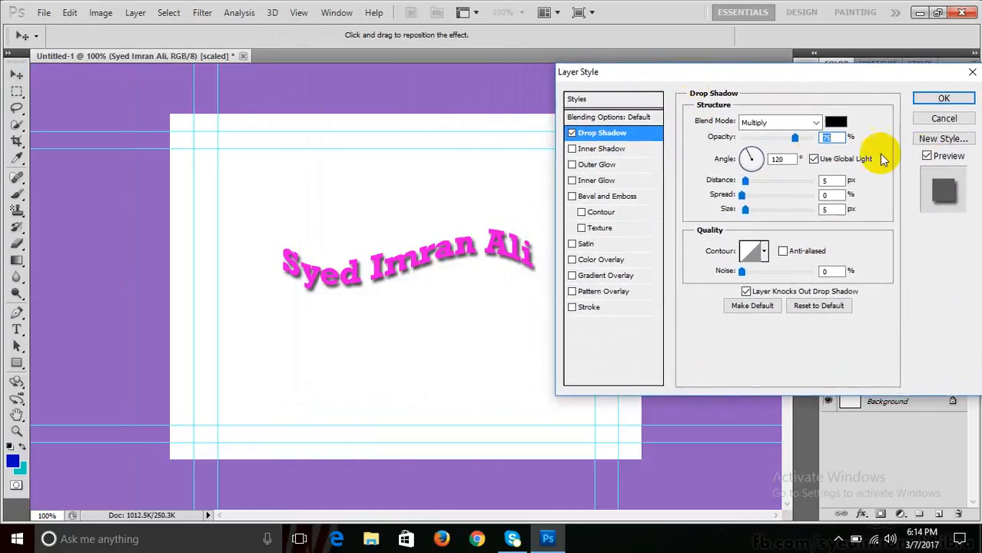
pyautogui.click(927, 156)
pyautogui.click(927, 156)
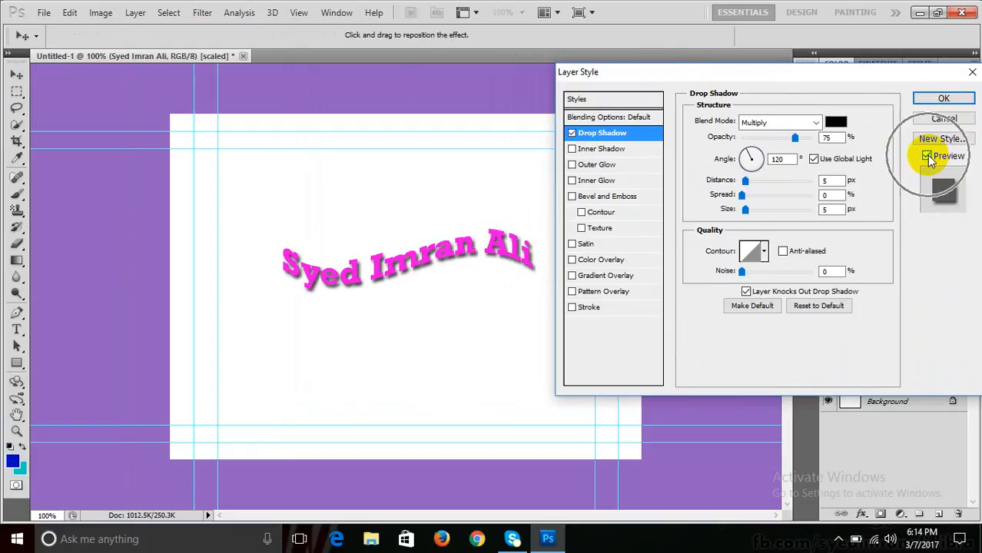
pyautogui.click(927, 156)
pyautogui.click(927, 155)
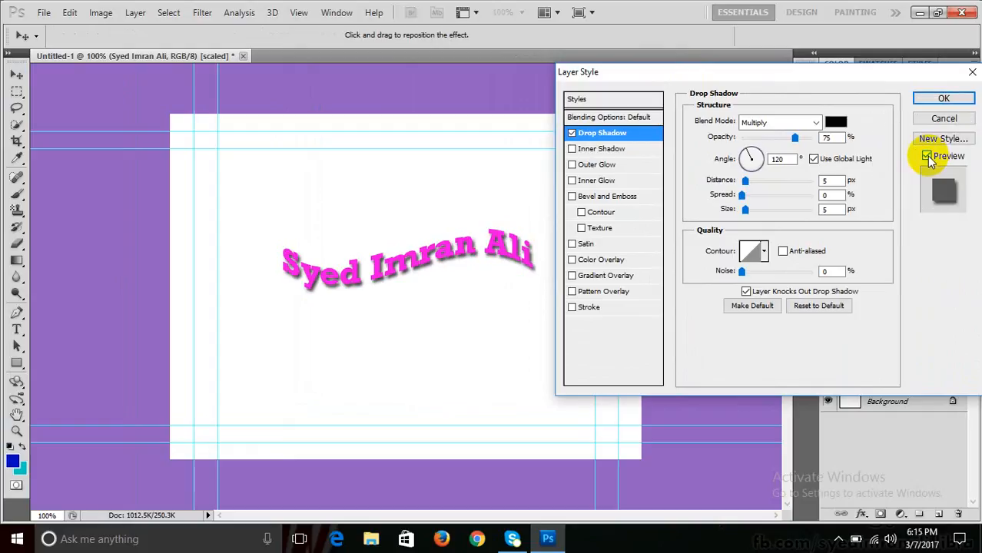
pyautogui.click(927, 156)
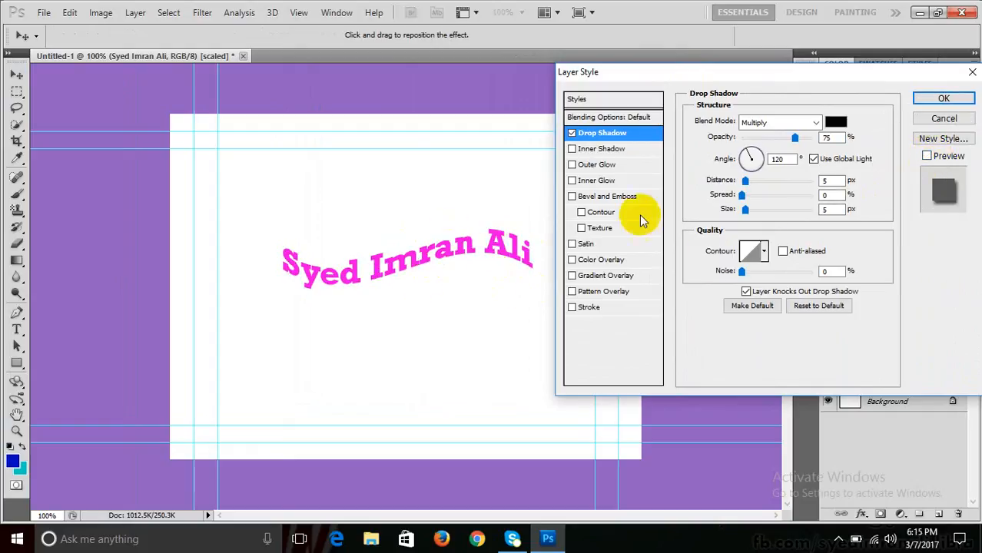
pyautogui.click(927, 156)
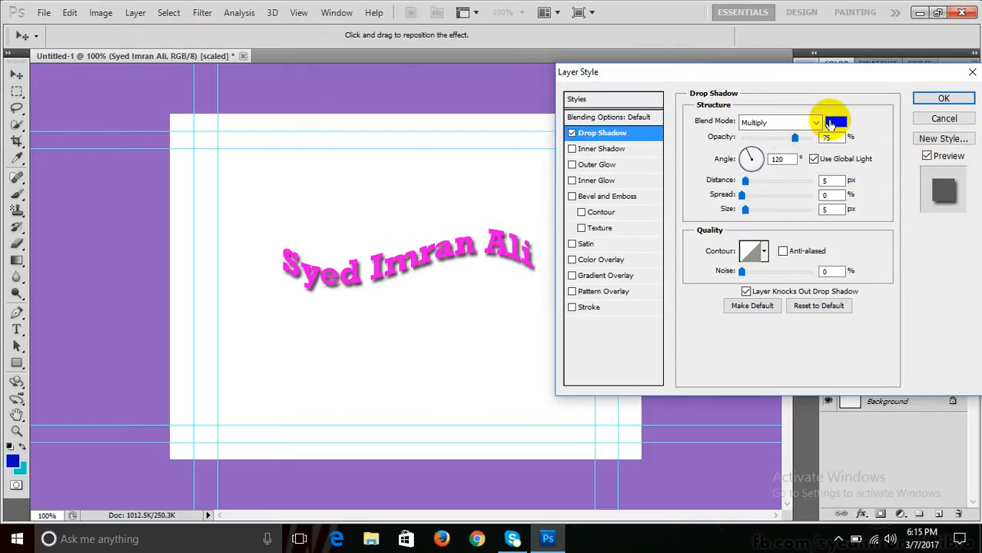
# - Set the shadow opacity to 52%, then try larger distance, size and noise values
pyautogui.moveTo(795, 139); pyautogui.dragTo(765, 140)
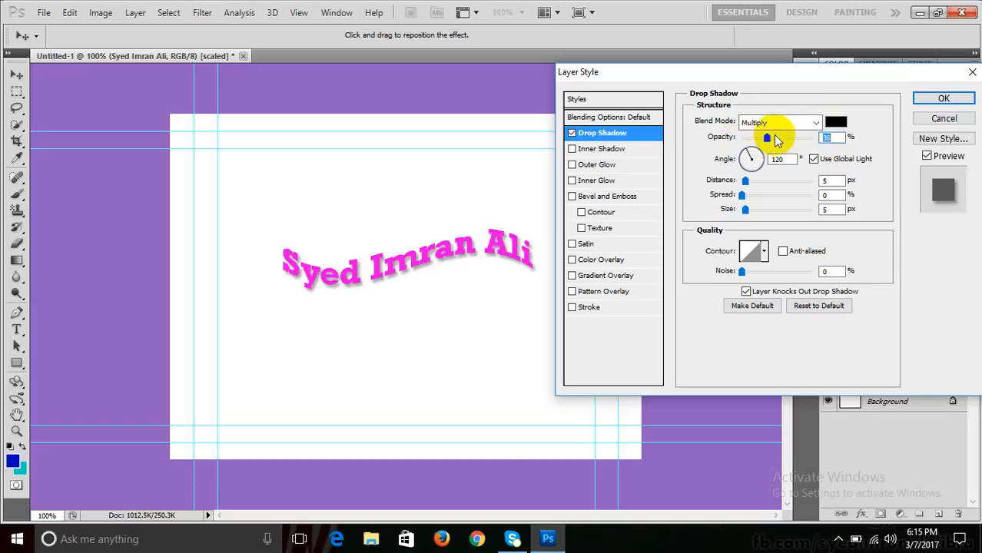
pyautogui.moveTo(745, 180); pyautogui.dragTo(750, 215)
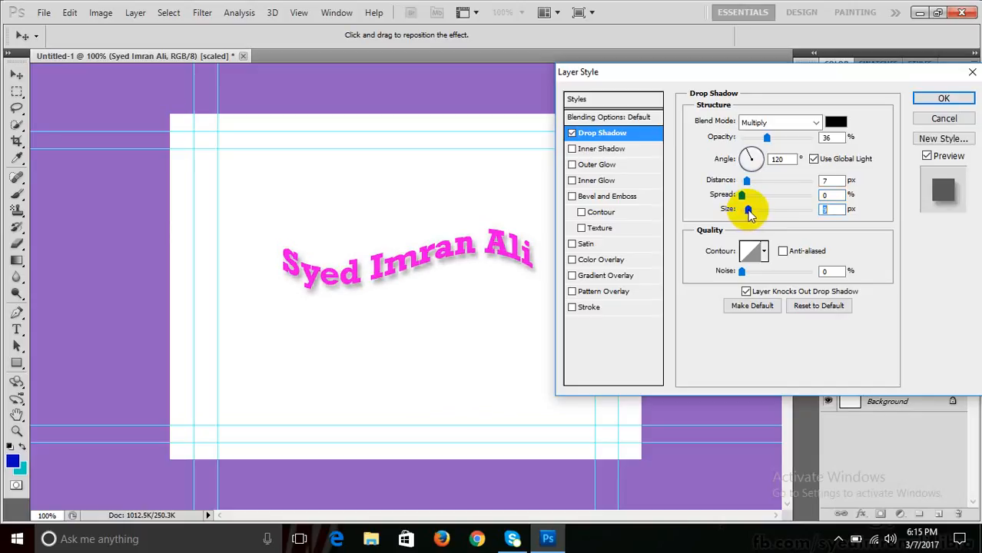
pyautogui.moveTo(746, 182); pyautogui.dragTo(750, 185)
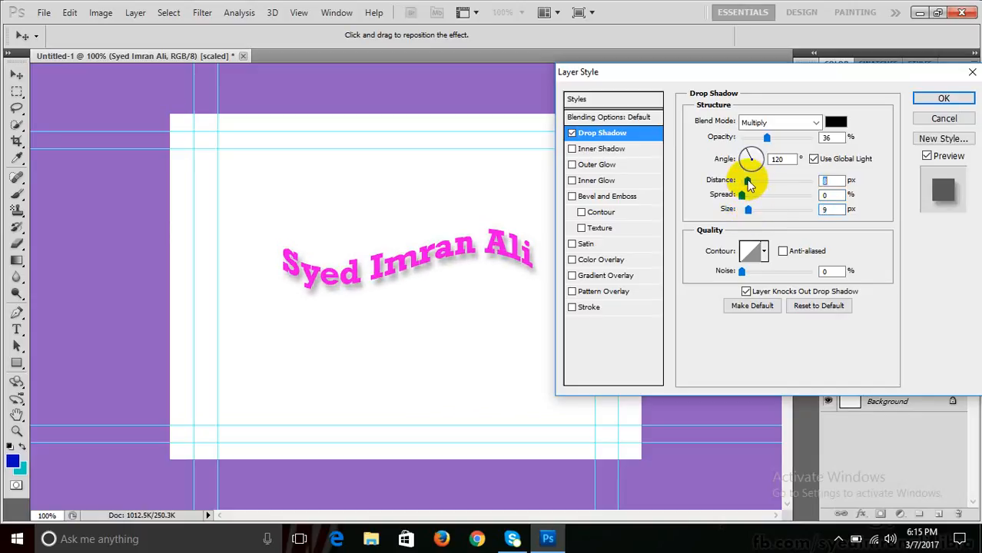
pyautogui.moveTo(767, 138); pyautogui.dragTo(778, 137)
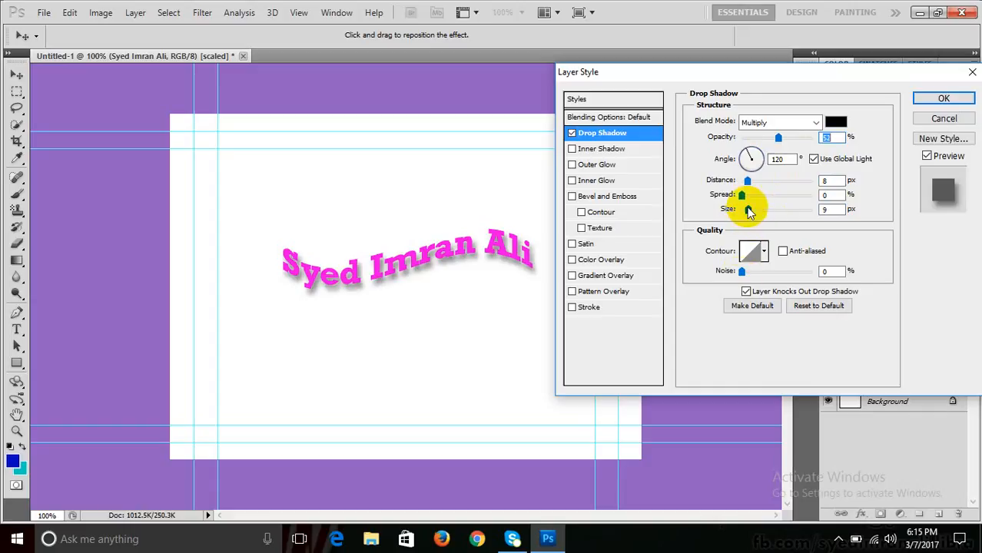
pyautogui.moveTo(750, 211); pyautogui.dragTo(753, 213)
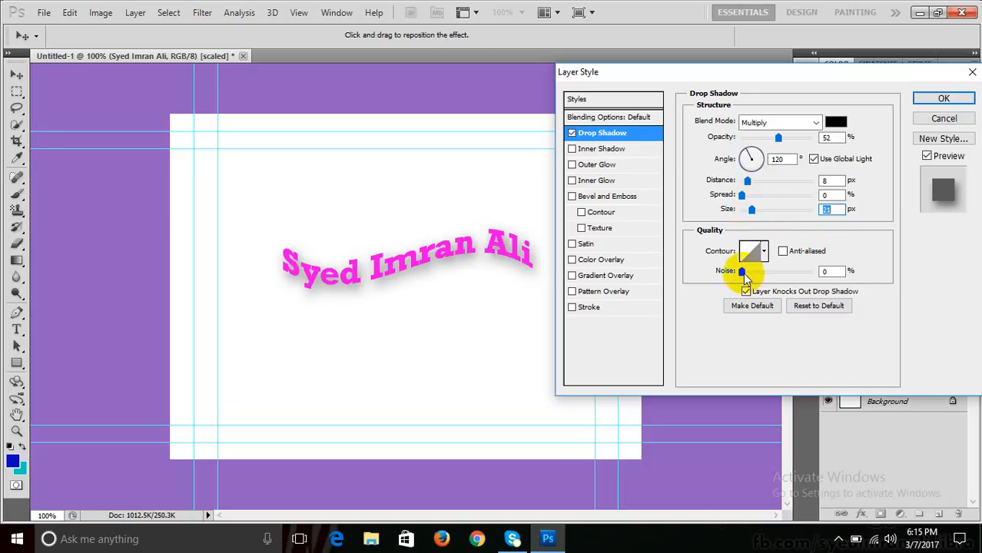
pyautogui.moveTo(743, 273)
pyautogui.mouseDown()
pyautogui.moveTo(767, 272)
pyautogui.moveTo(742, 274)
pyautogui.mouseUp()
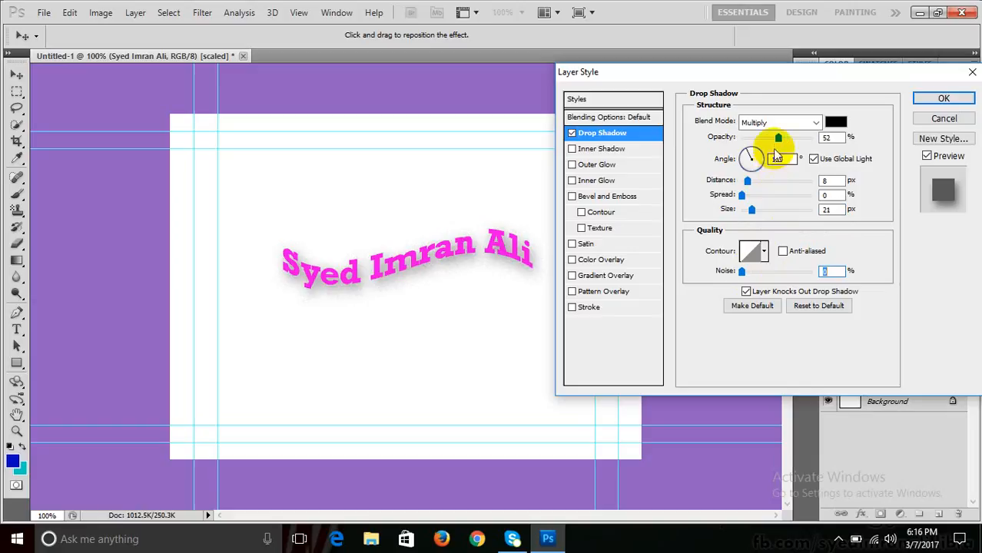
# - Set the shadow angle to 135° with 4 px distance and a small, sharp size
pyautogui.moveTo(742, 178); pyautogui.dragTo(749, 215)
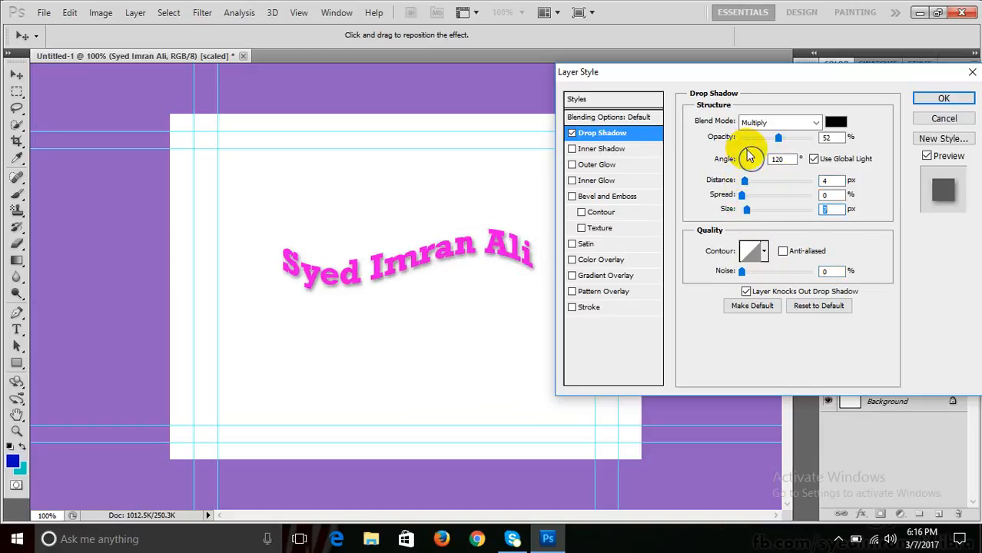
pyautogui.moveTo(749, 156); pyautogui.dragTo(757, 167)
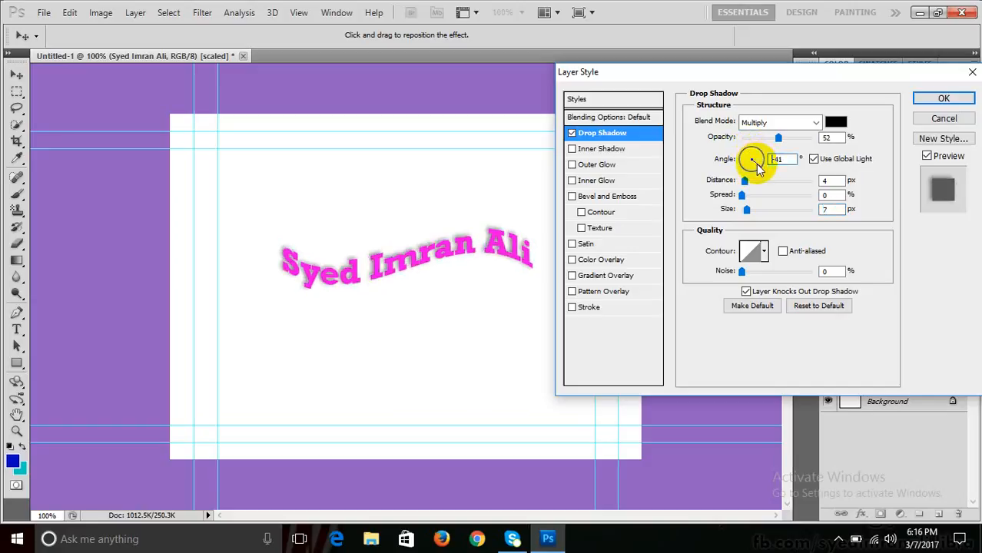
pyautogui.click(756, 165)
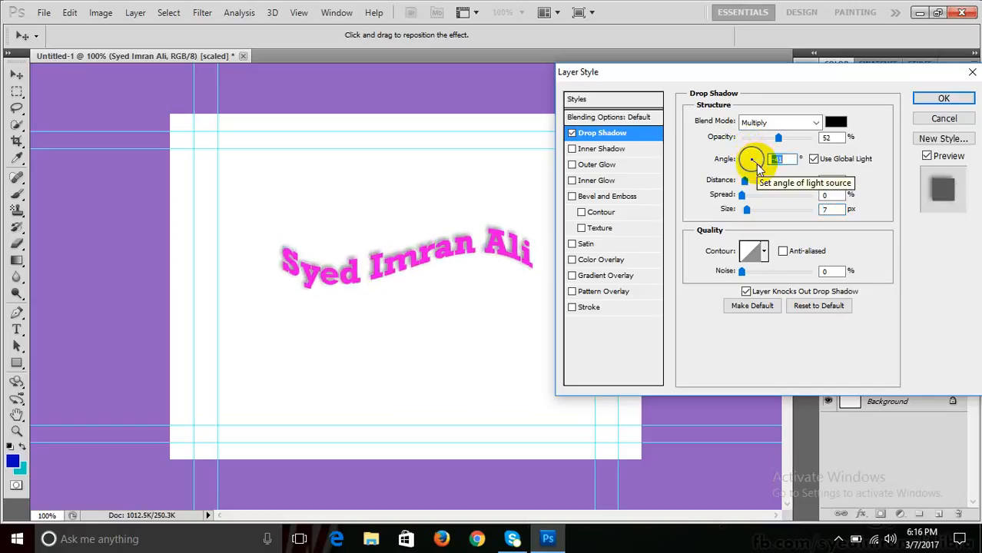
pyautogui.click(749, 169)
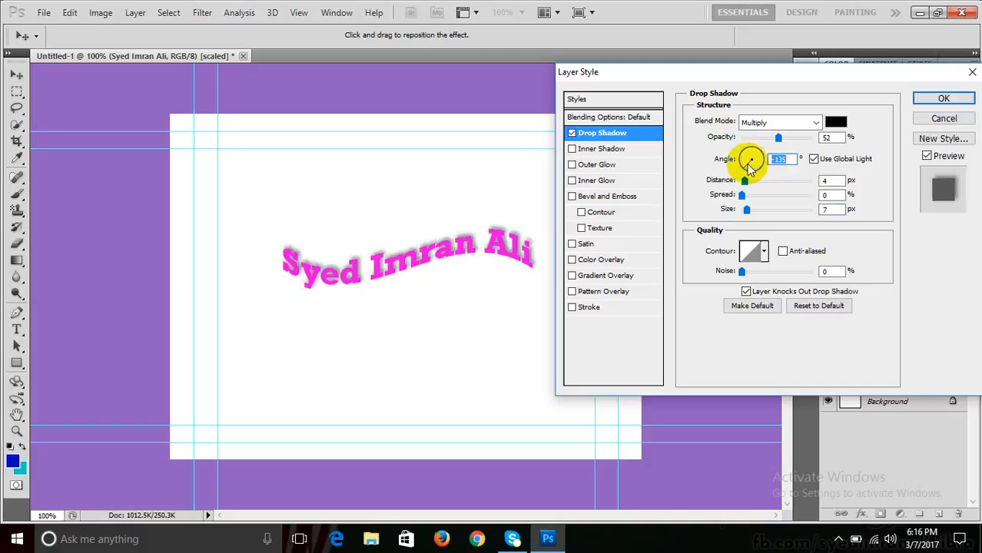
pyautogui.moveTo(749, 169); pyautogui.dragTo(742, 154)
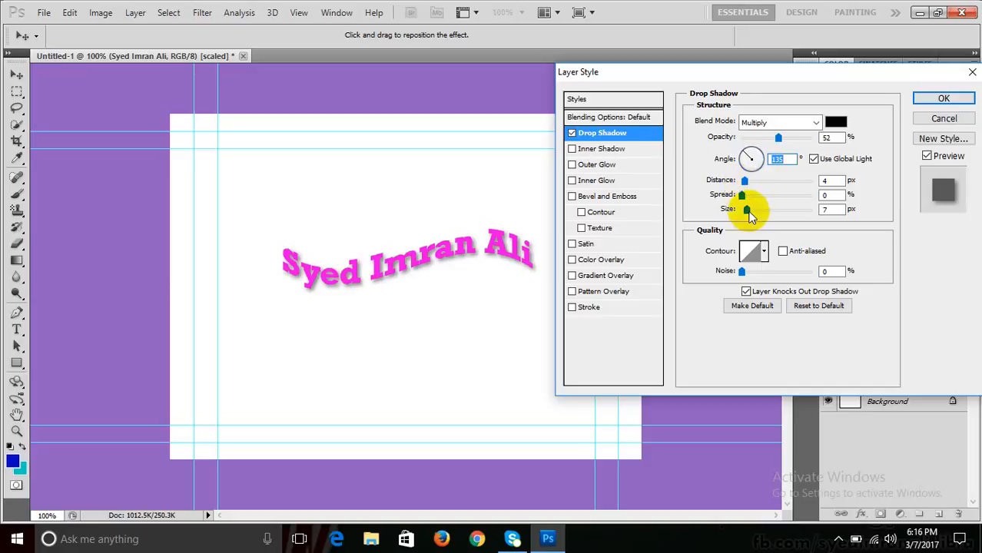
pyautogui.moveTo(748, 210); pyautogui.dragTo(742, 210)
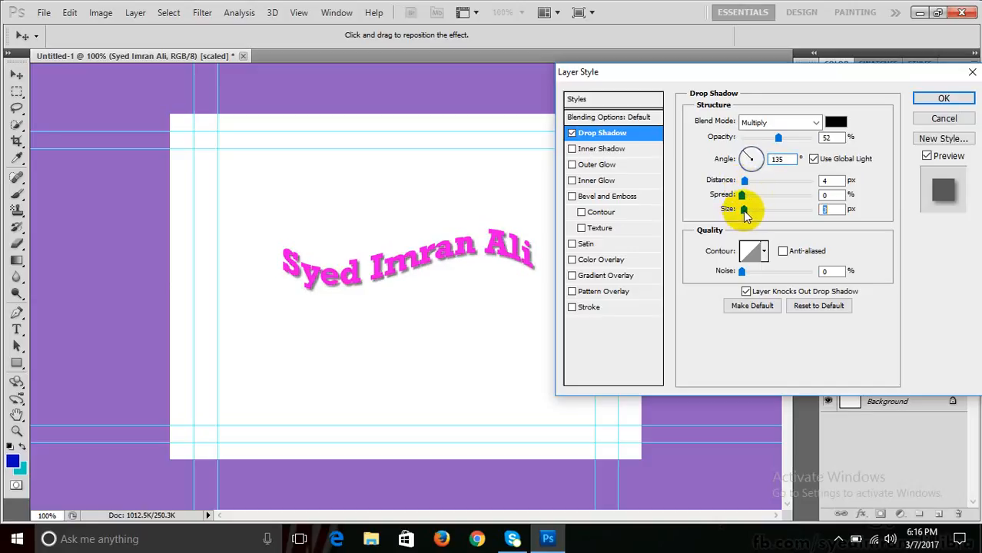
pyautogui.click(835, 122)
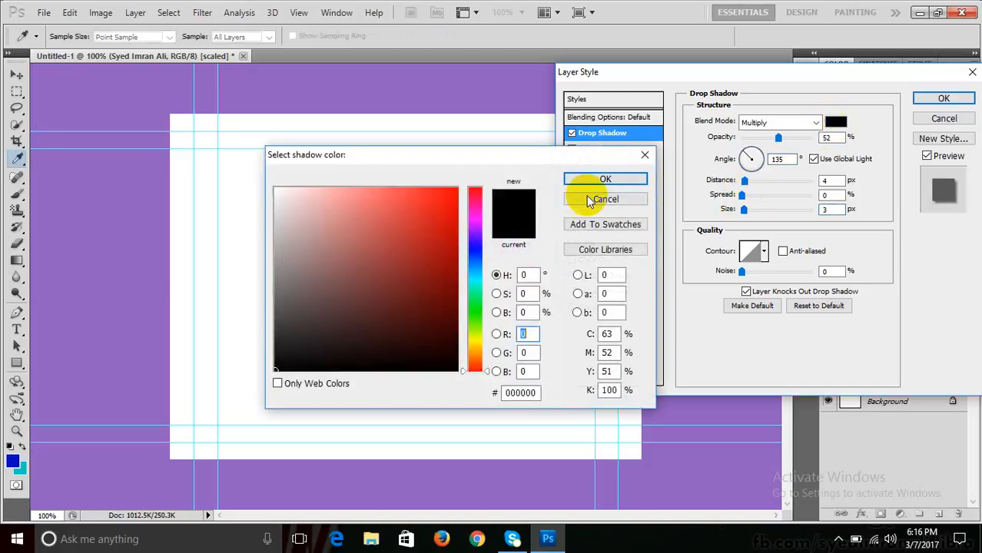
pyautogui.moveTo(508, 158); pyautogui.dragTo(770, 116)
pyautogui.click(708, 156)
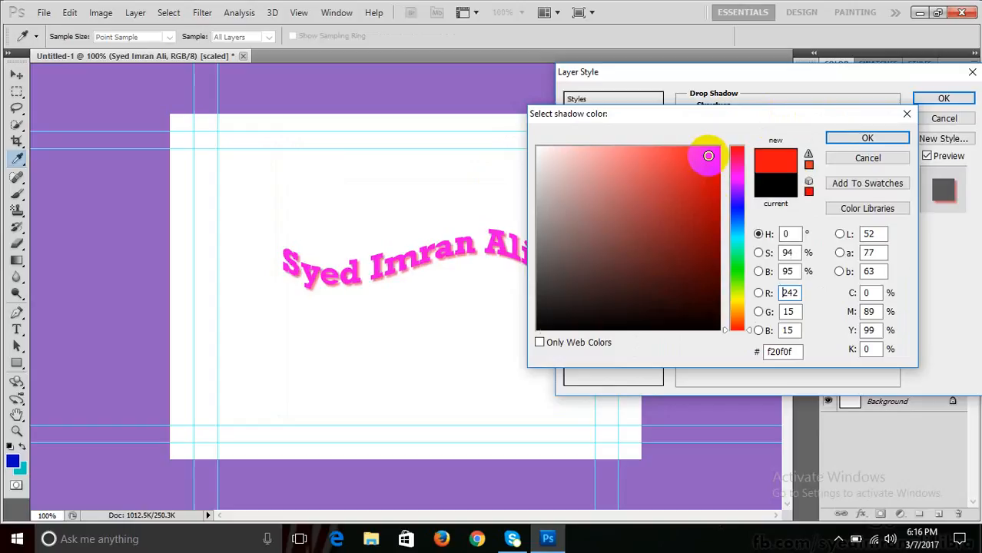
pyautogui.click(736, 205)
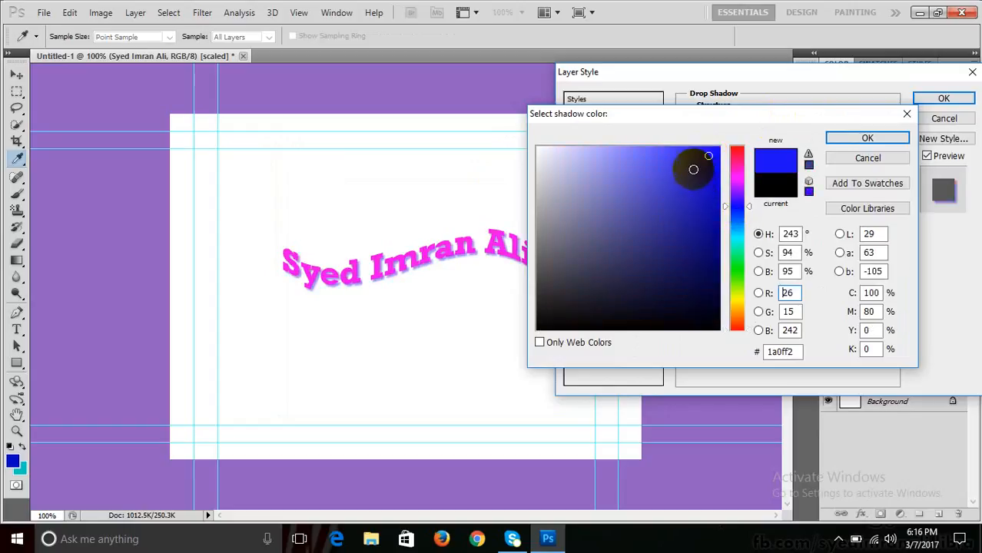
pyautogui.click(736, 302)
pyautogui.click(736, 275)
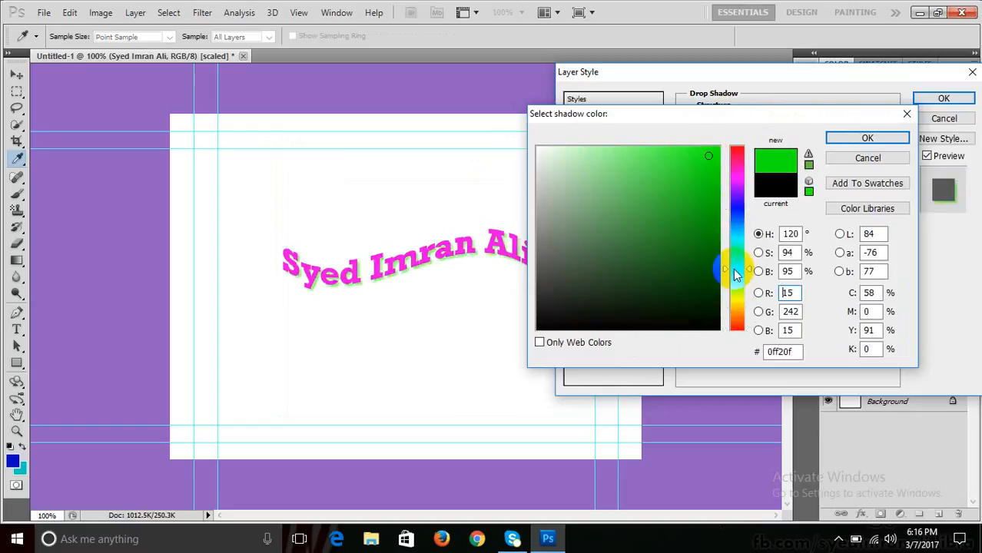
pyautogui.click(736, 244)
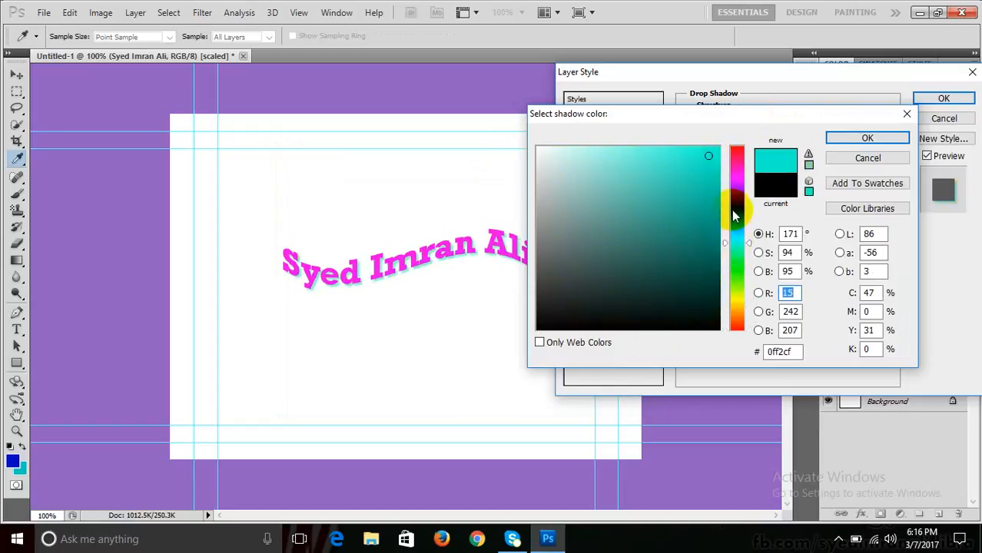
pyautogui.click(734, 210)
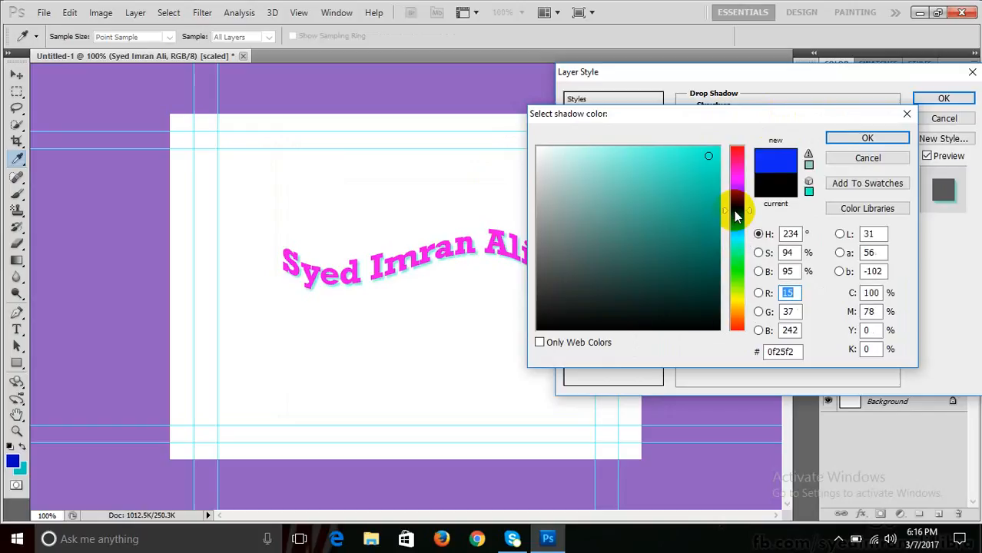
pyautogui.click(867, 158)
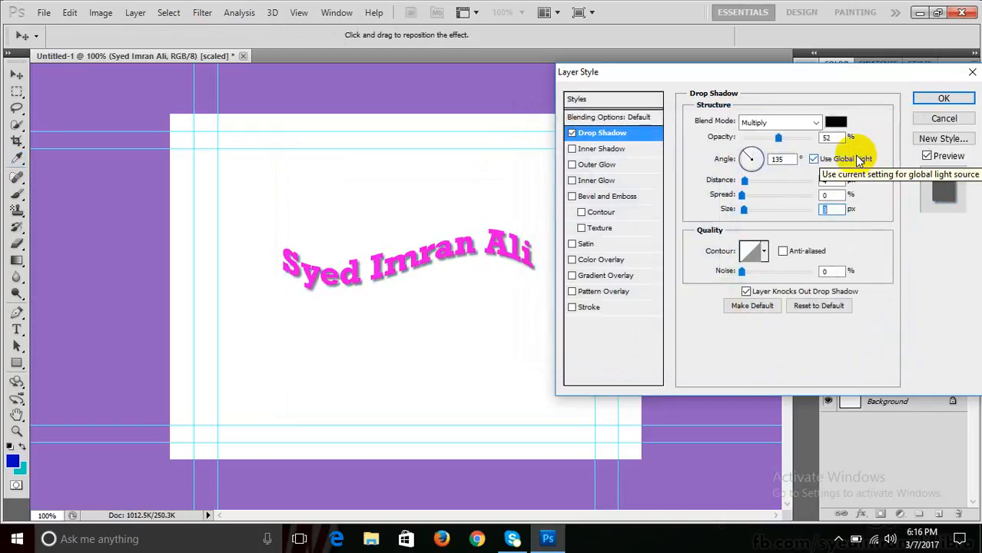
pyautogui.click(838, 123)
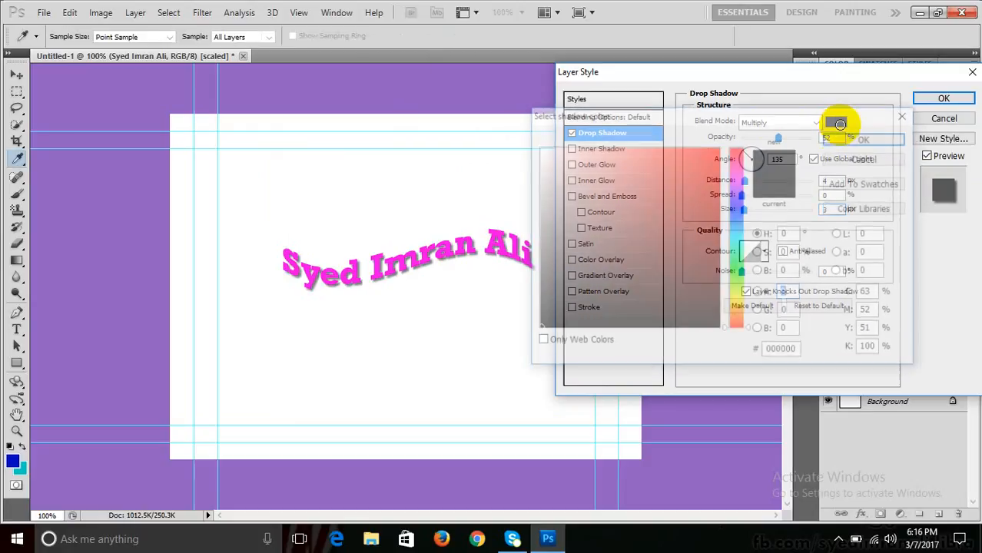
pyautogui.click(707, 174)
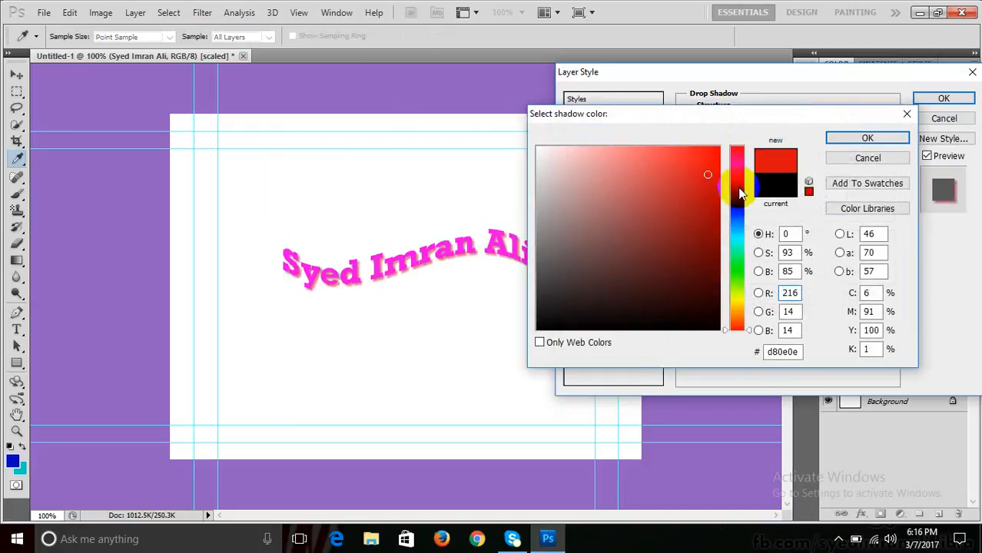
pyautogui.moveTo(740, 194); pyautogui.dragTo(715, 140)
pyautogui.click(736, 232)
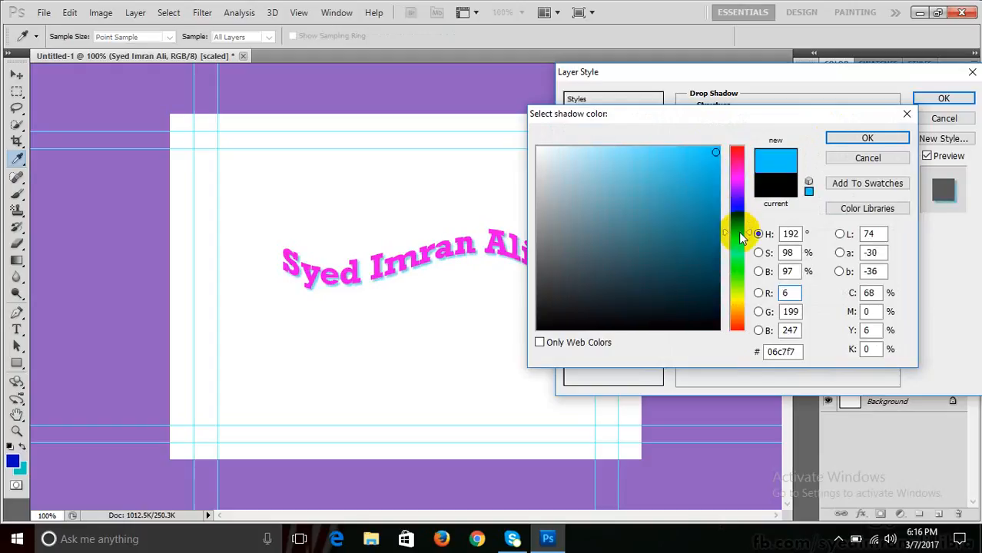
pyautogui.moveTo(739, 238); pyautogui.dragTo(734, 186)
pyautogui.click(854, 157)
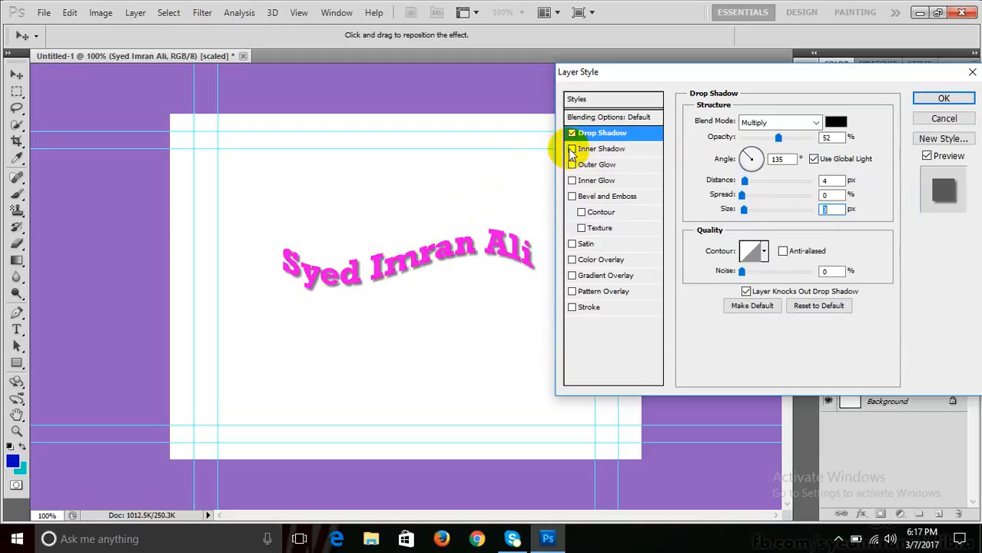
pyautogui.click(599, 150)
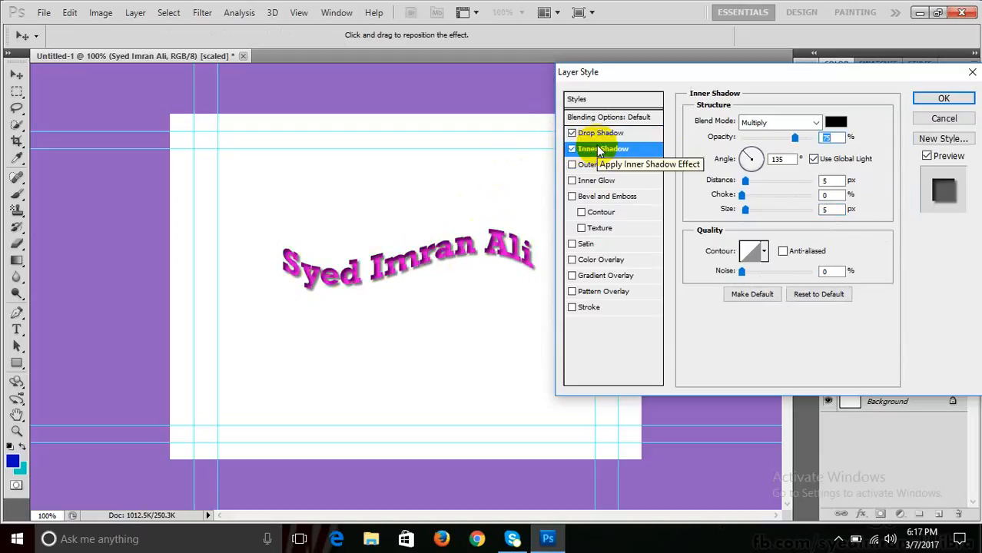
pyautogui.click(571, 151)
pyautogui.click(572, 151)
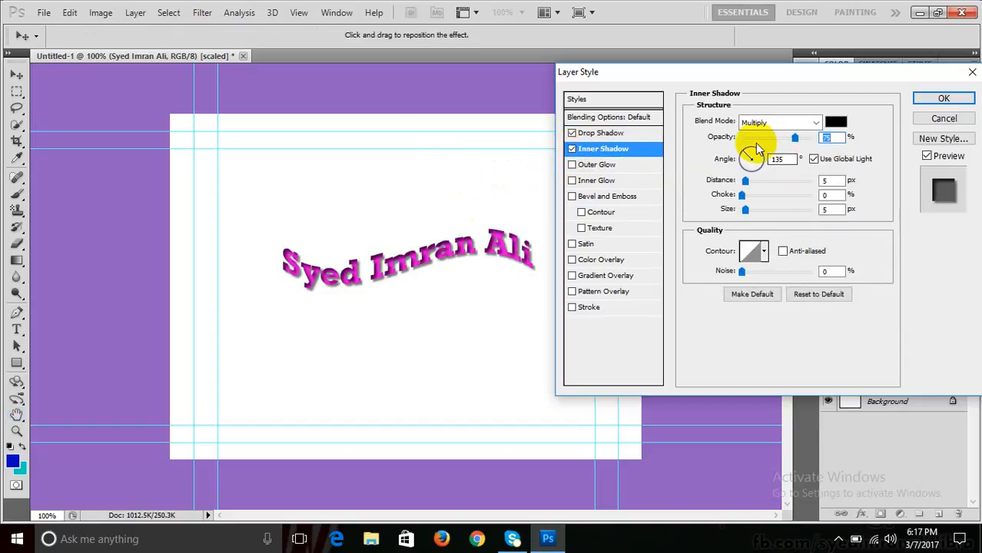
pyautogui.click(633, 152)
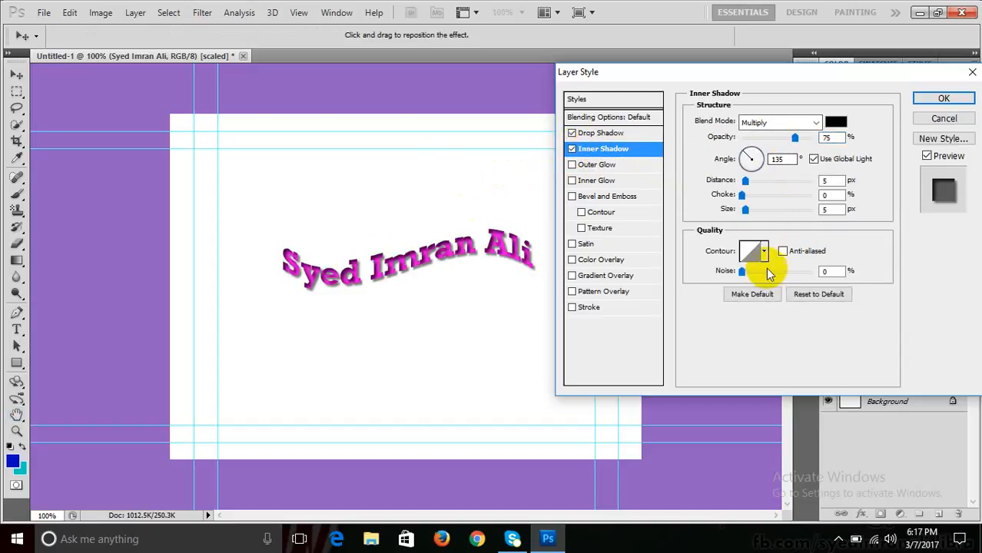
pyautogui.click(571, 151)
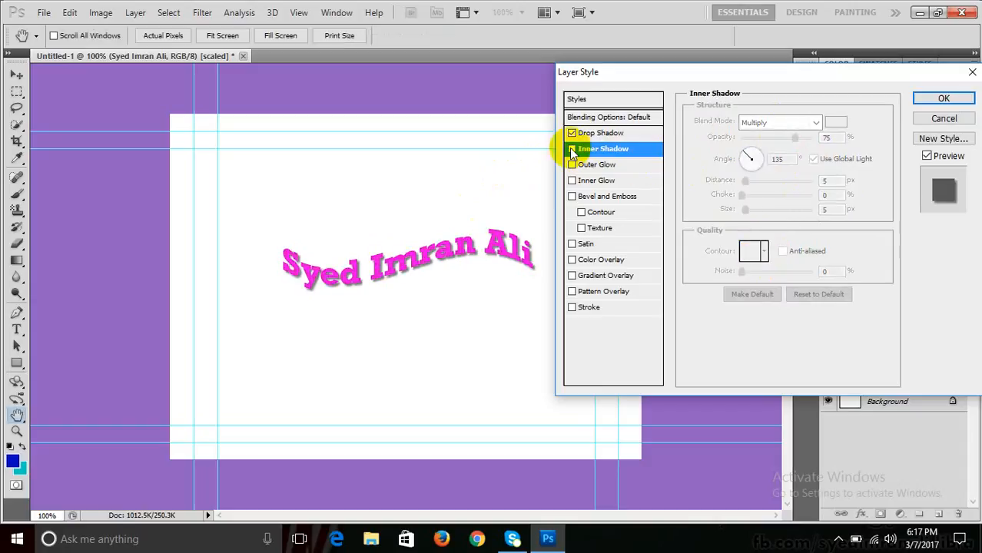
pyautogui.click(597, 133)
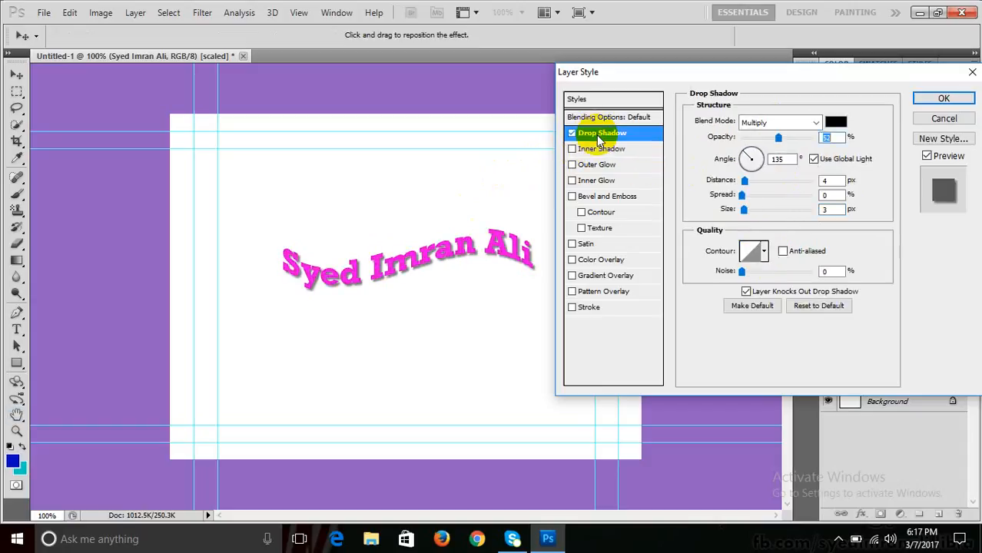
pyautogui.click(765, 255)
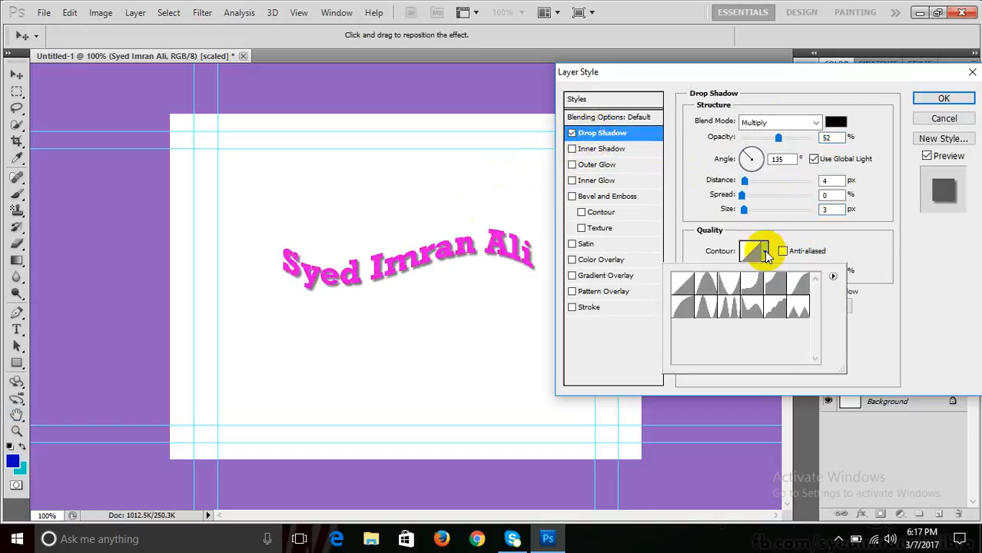
# - Preview Cone, inverted Cone and other contour presets on the drop shadow
pyautogui.click(708, 282)
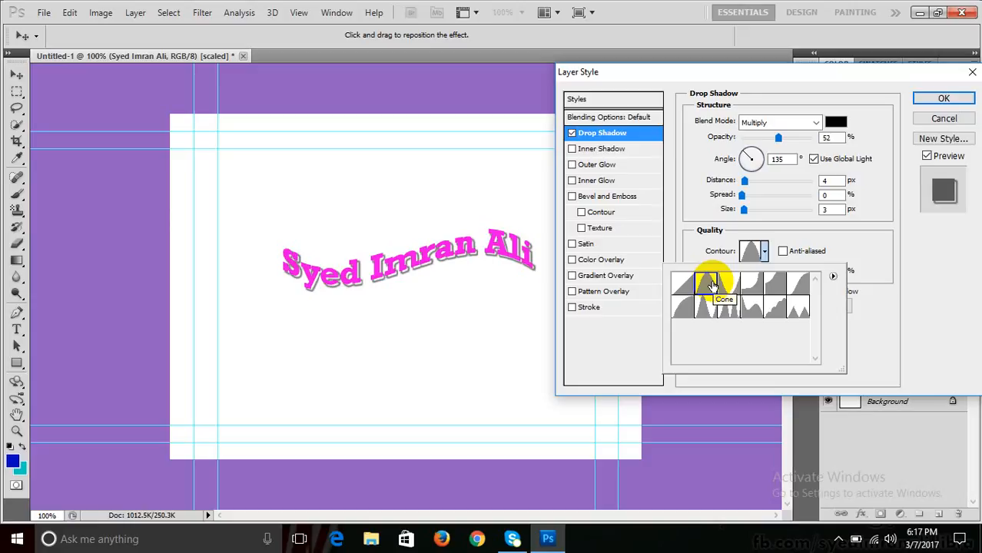
pyautogui.click(727, 284)
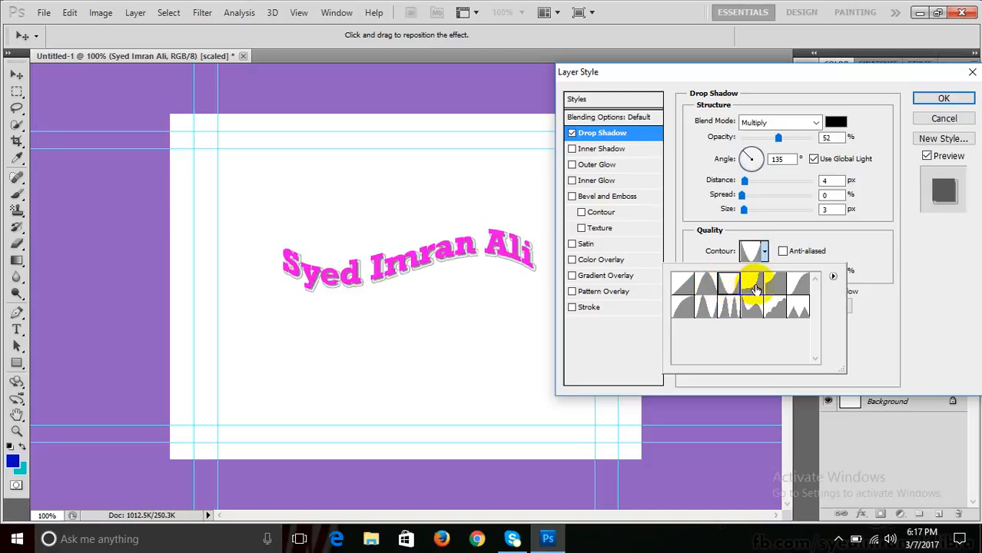
pyautogui.click(758, 289)
pyautogui.click(768, 288)
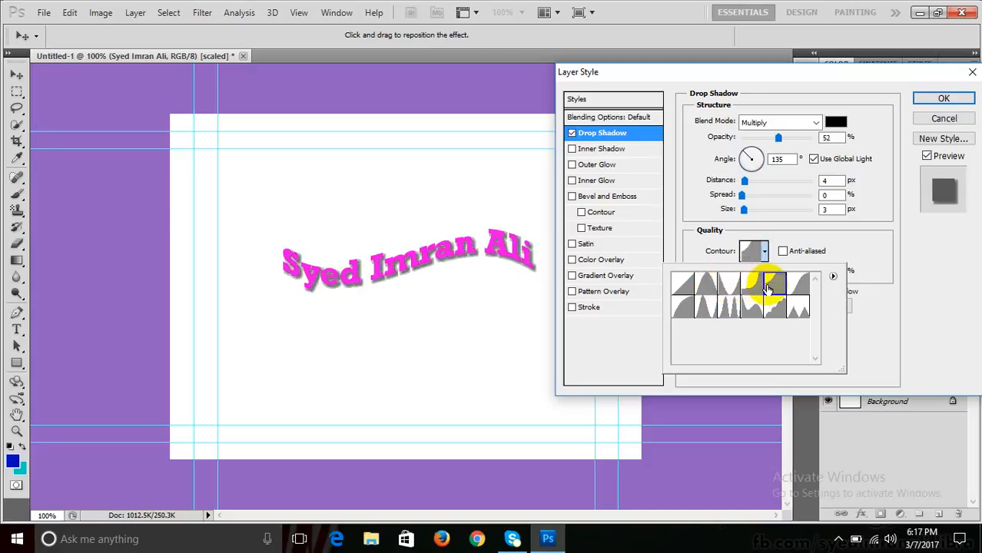
pyautogui.click(798, 285)
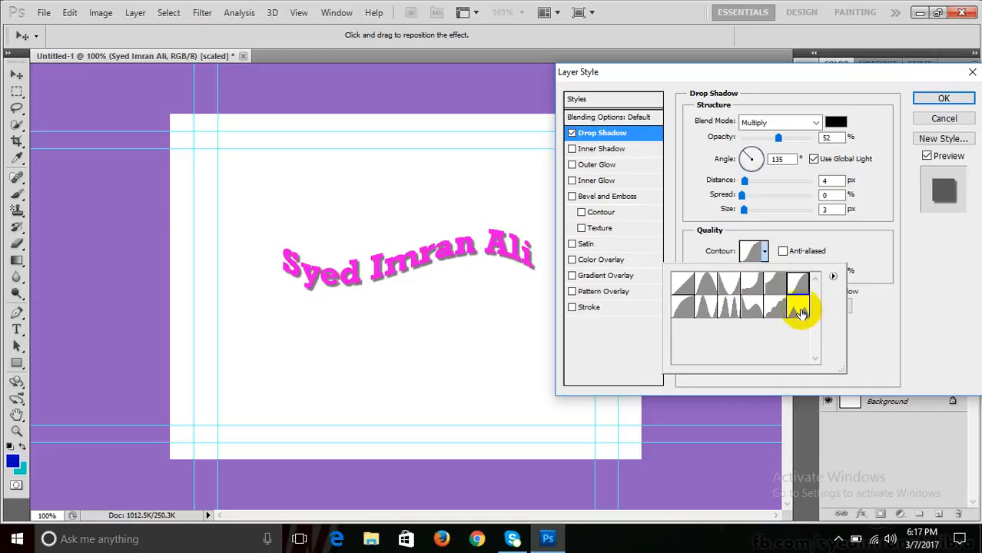
pyautogui.click(799, 309)
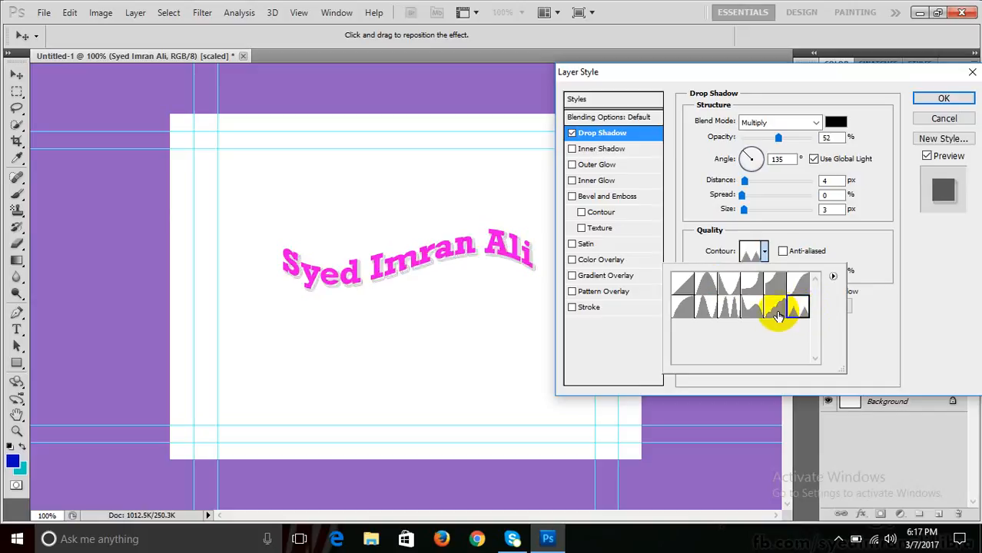
pyautogui.click(774, 309)
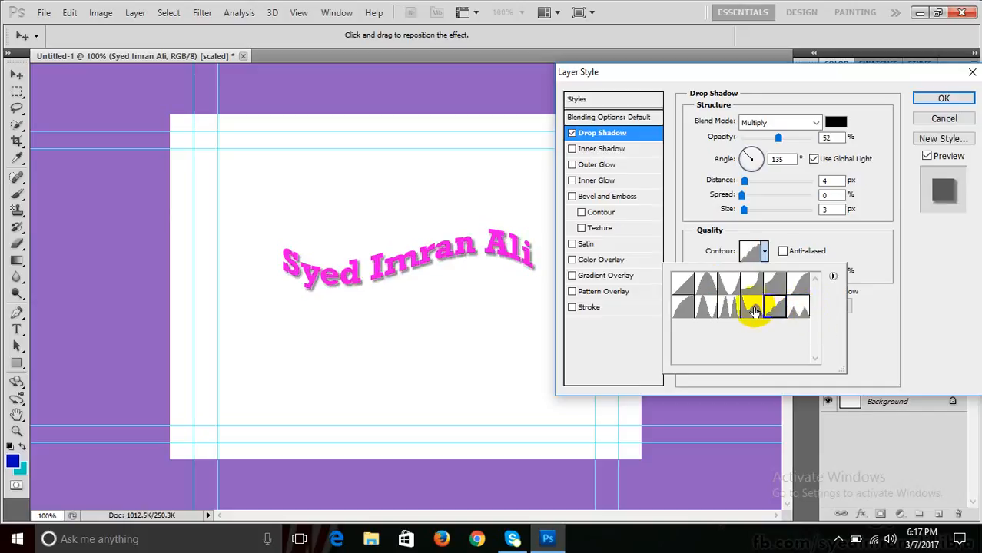
pyautogui.click(753, 309)
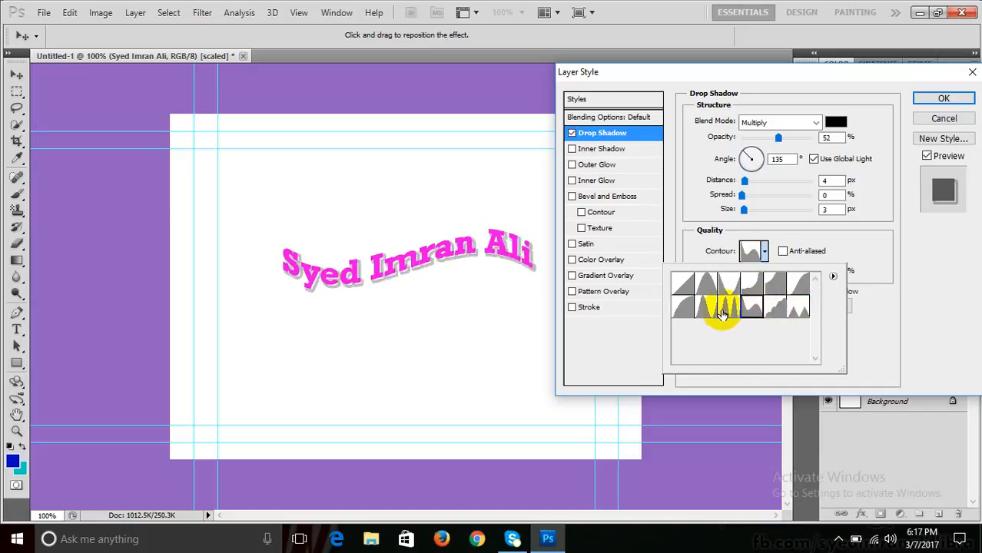
# - Try Ring and the remaining presets, return the contour to Linear, and enable Inner Shadow
pyautogui.click(726, 311)
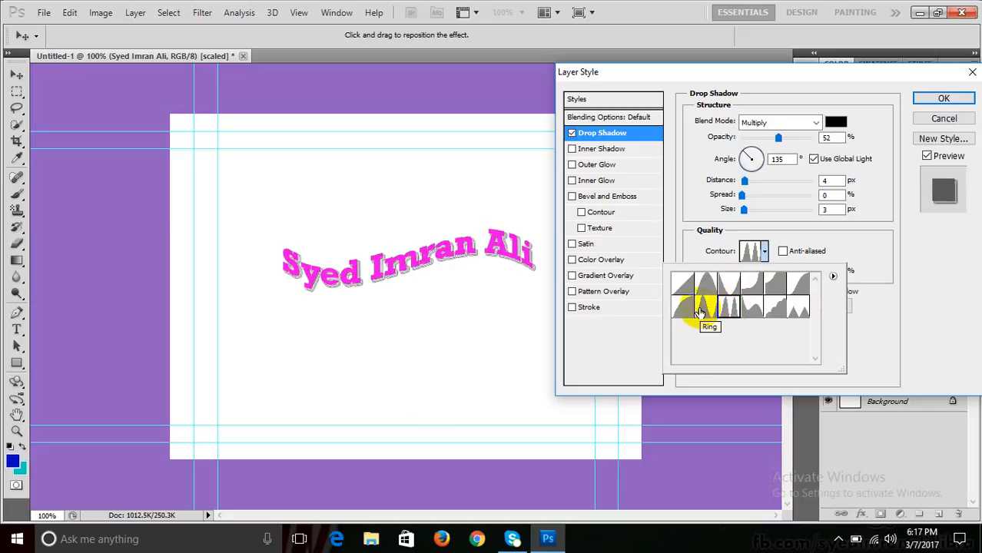
pyautogui.click(698, 309)
pyautogui.click(681, 307)
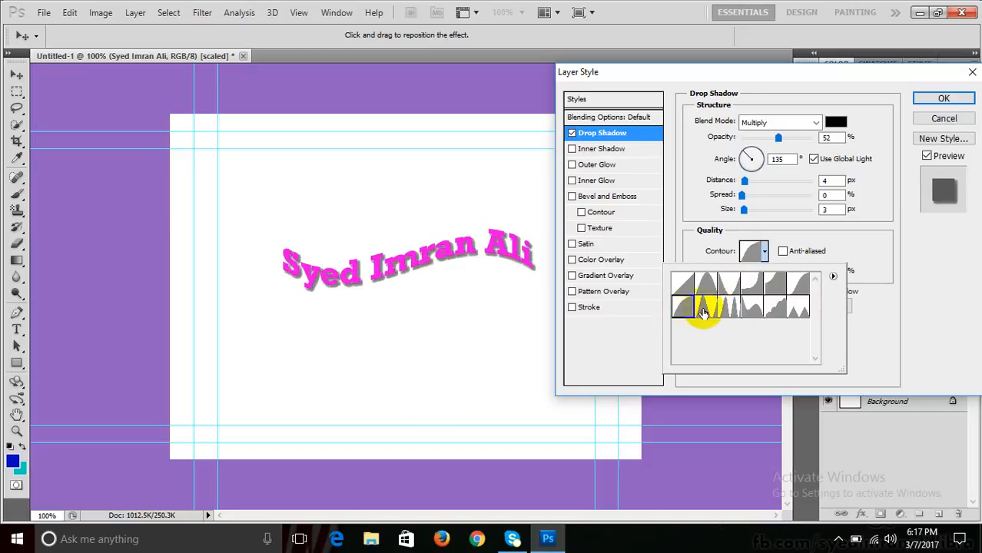
pyautogui.click(704, 312)
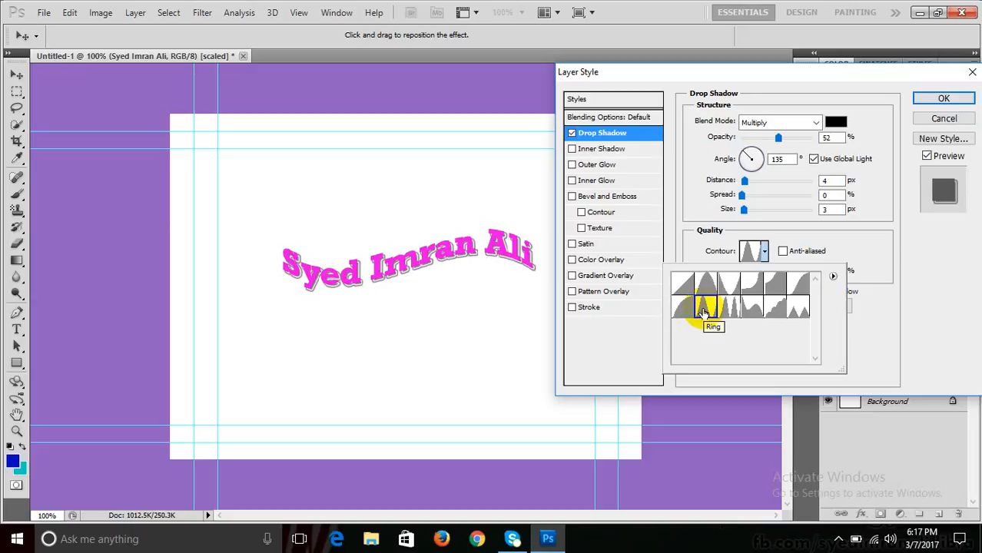
pyautogui.click(682, 284)
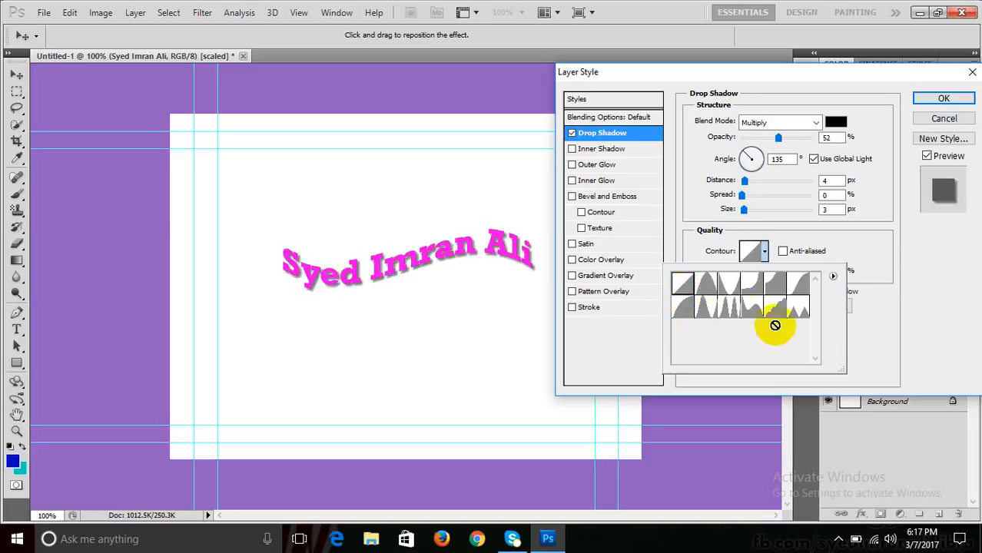
pyautogui.click(847, 332)
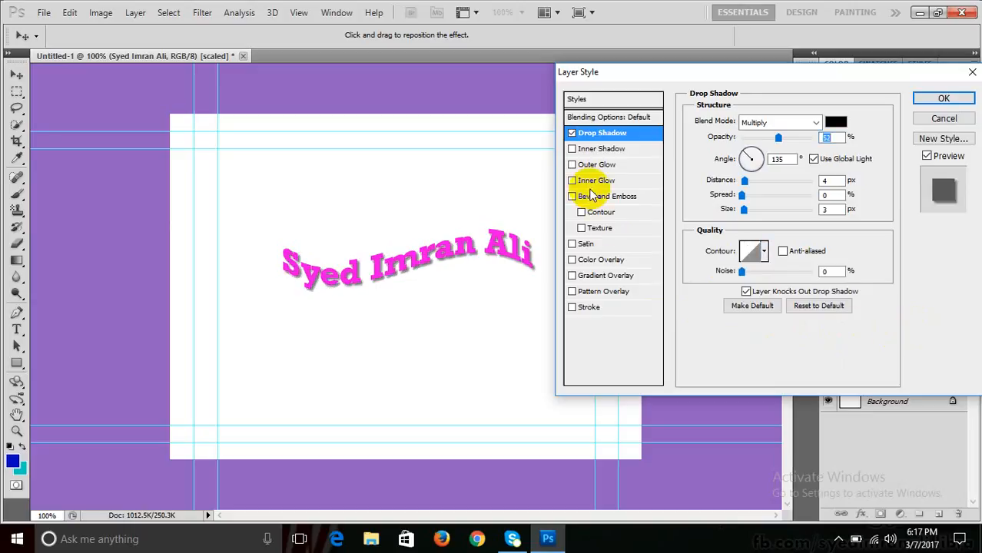
pyautogui.click(573, 151)
# - View the Inner Shadow settings, then leave Inner Shadow switched off
pyautogui.click(572, 150)
pyautogui.click(602, 150)
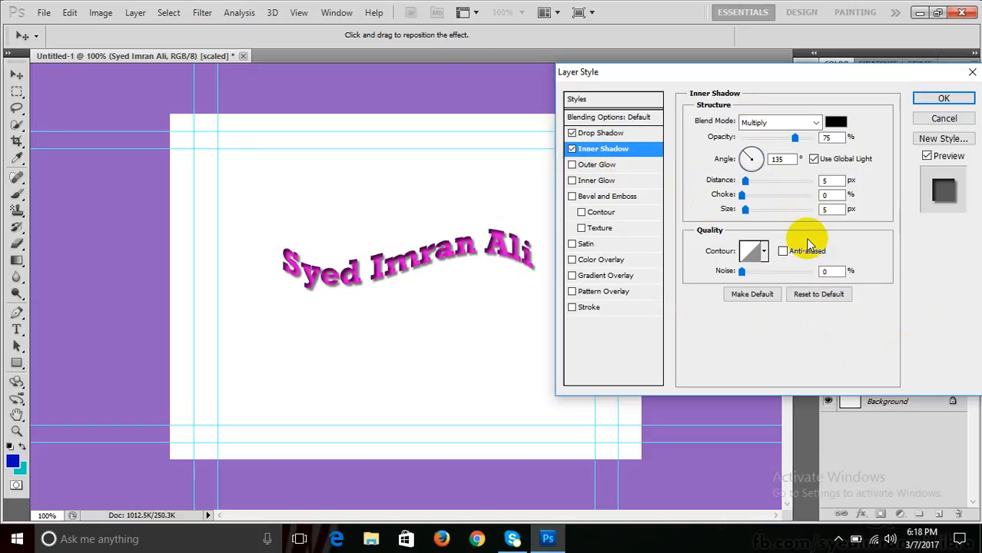
pyautogui.click(572, 149)
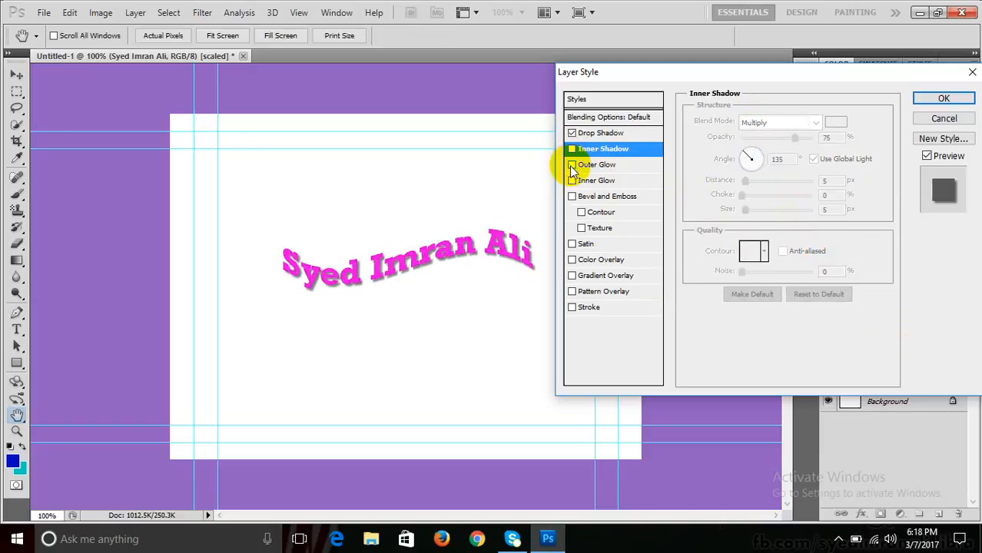
# - Enable Outer Glow at about 94% opacity and start picking yellow efef0c as its colour
pyautogui.click(597, 165)
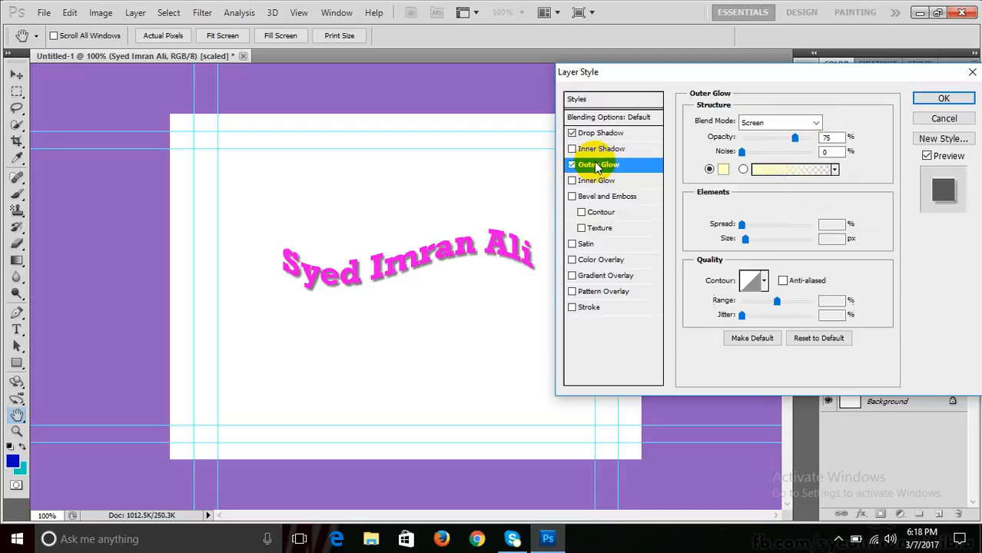
pyautogui.click(571, 165)
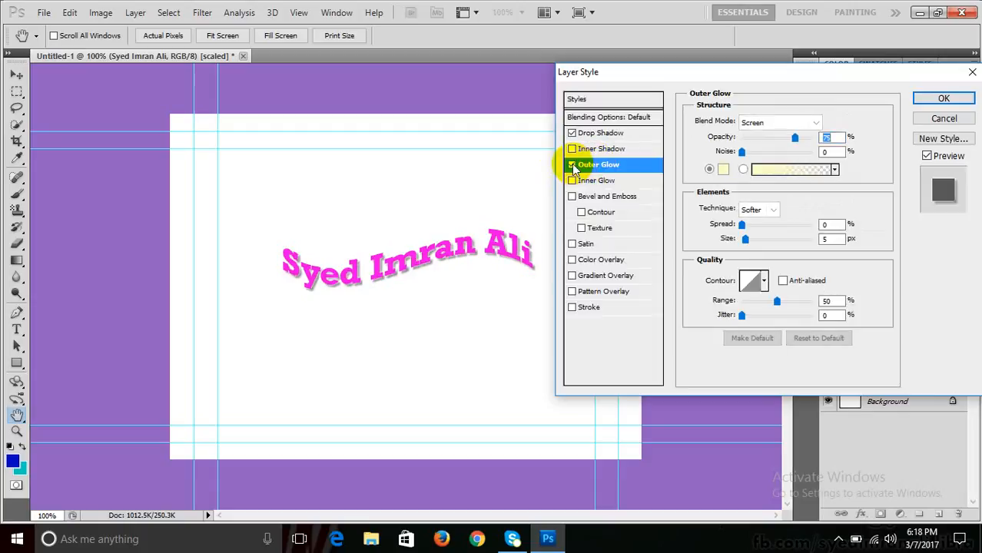
pyautogui.click(571, 165)
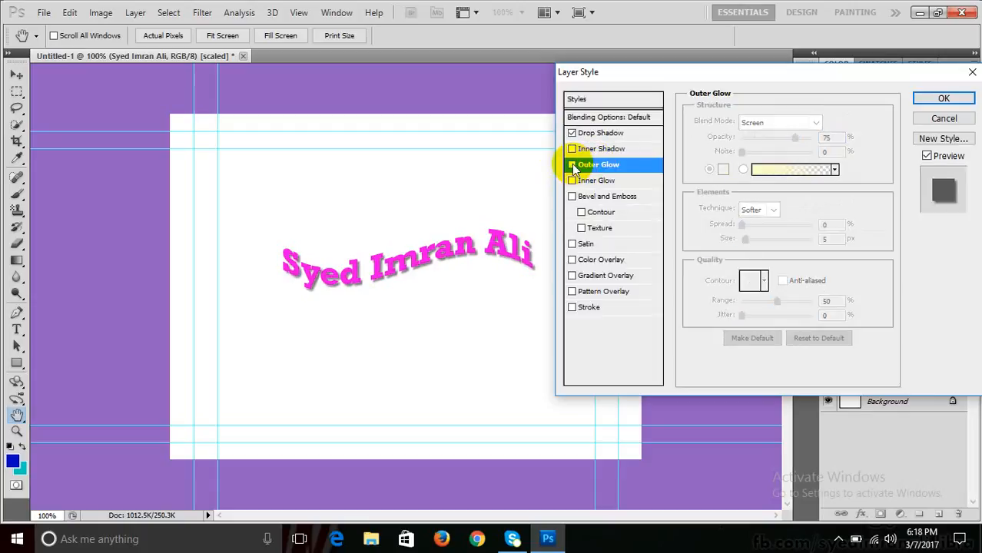
pyautogui.click(571, 166)
pyautogui.click(572, 165)
pyautogui.click(572, 165)
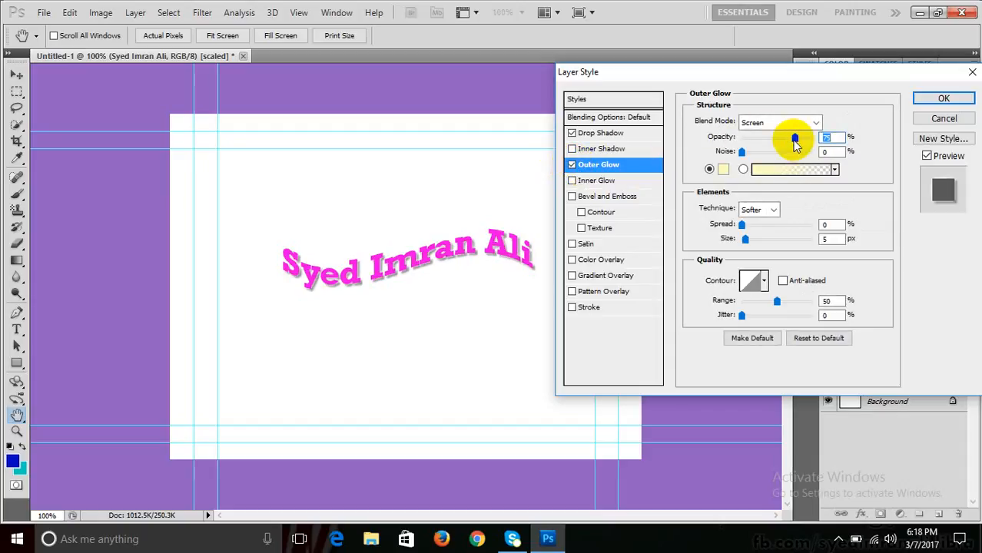
pyautogui.moveTo(796, 138)
pyautogui.mouseDown()
pyautogui.moveTo(782, 138)
pyautogui.moveTo(809, 141)
pyautogui.mouseUp()
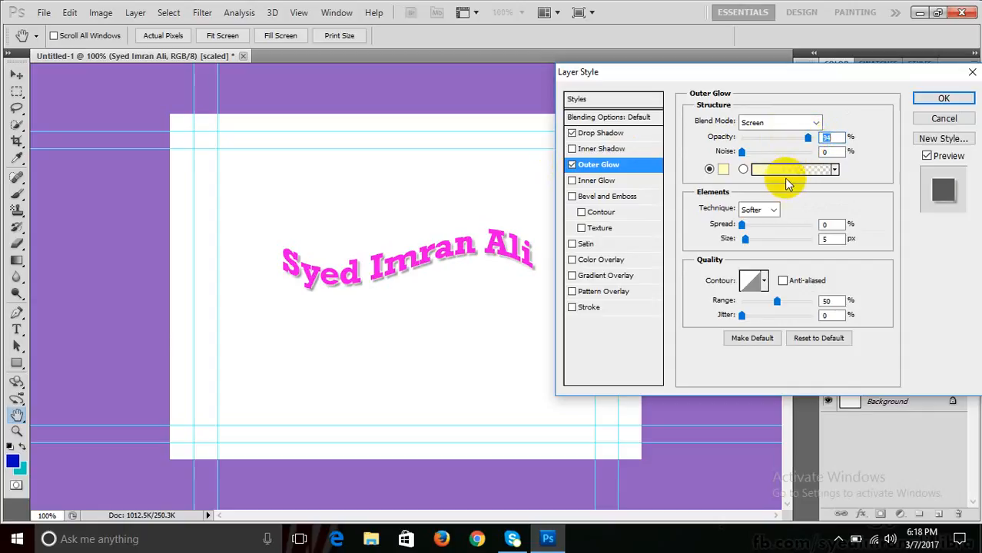
pyautogui.click(723, 170)
pyautogui.click(710, 158)
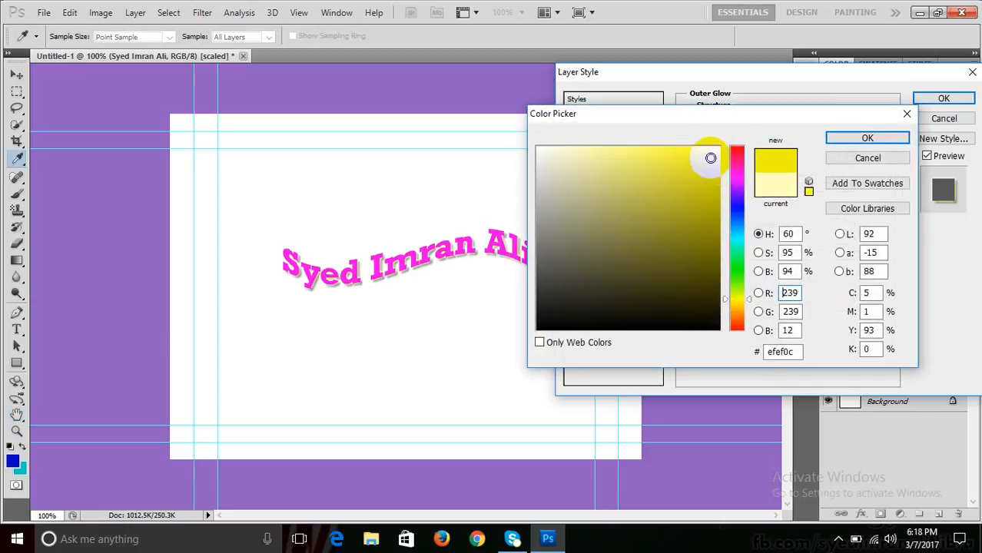
# - Shift the glow colour through green and blue to cyan 0cc2ef and confirm it
pyautogui.click(737, 265)
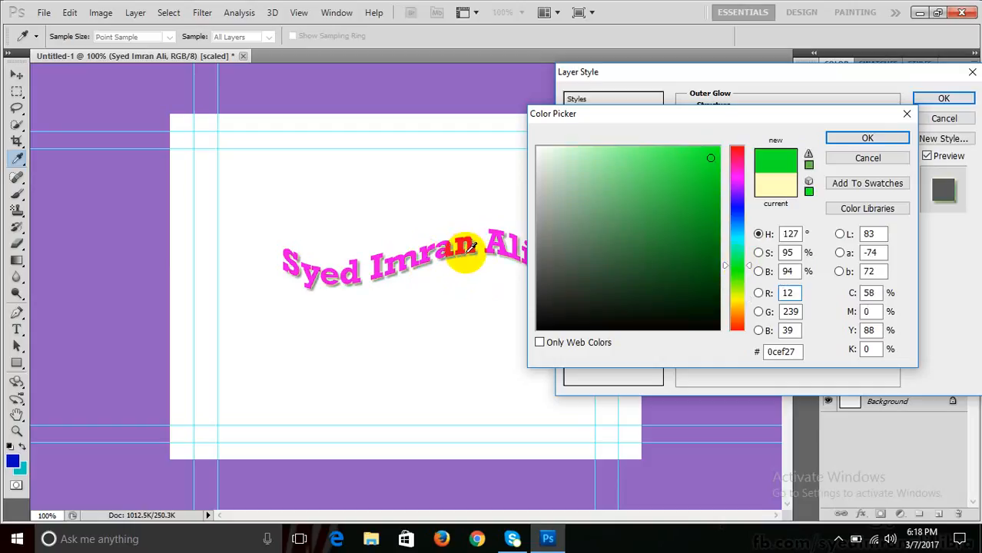
pyautogui.click(735, 213)
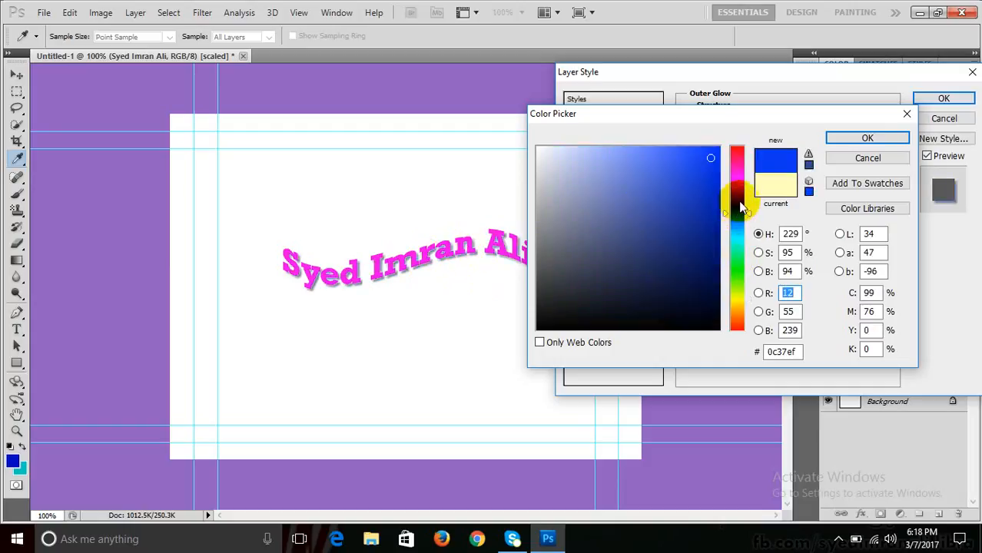
pyautogui.click(738, 234)
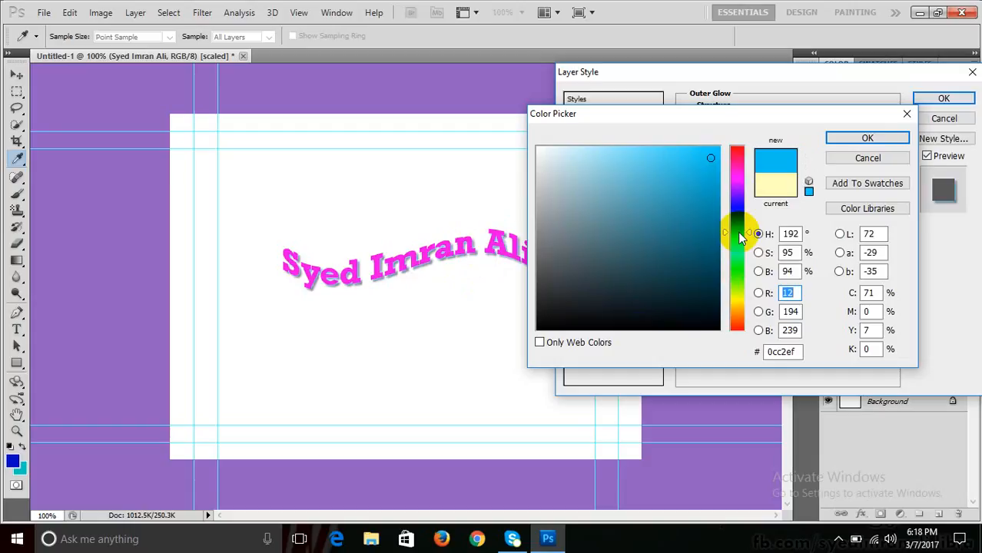
pyautogui.click(838, 139)
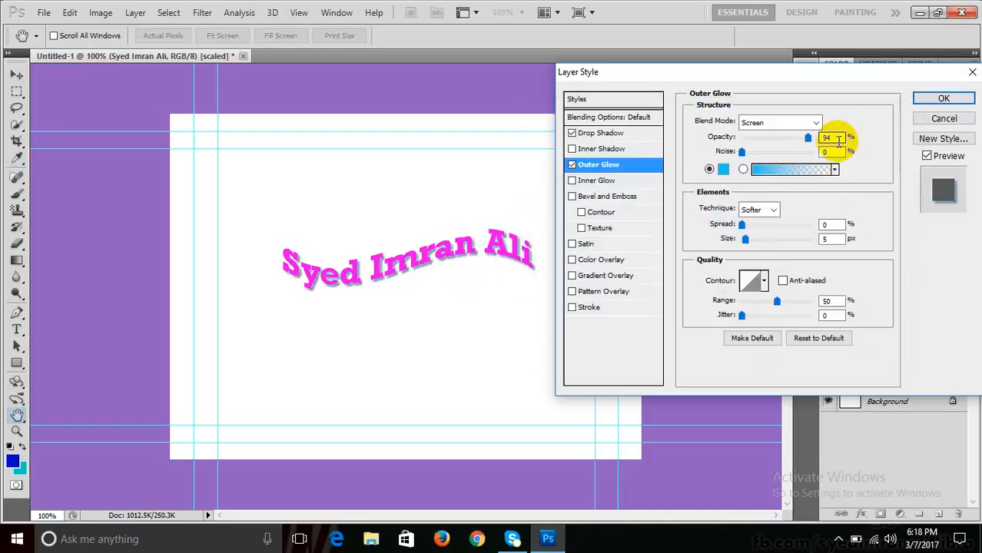
# - Try black-white, red-green, violet-orange, copper and other gradient fills on the outer glow
pyautogui.click(742, 169)
pyautogui.click(834, 170)
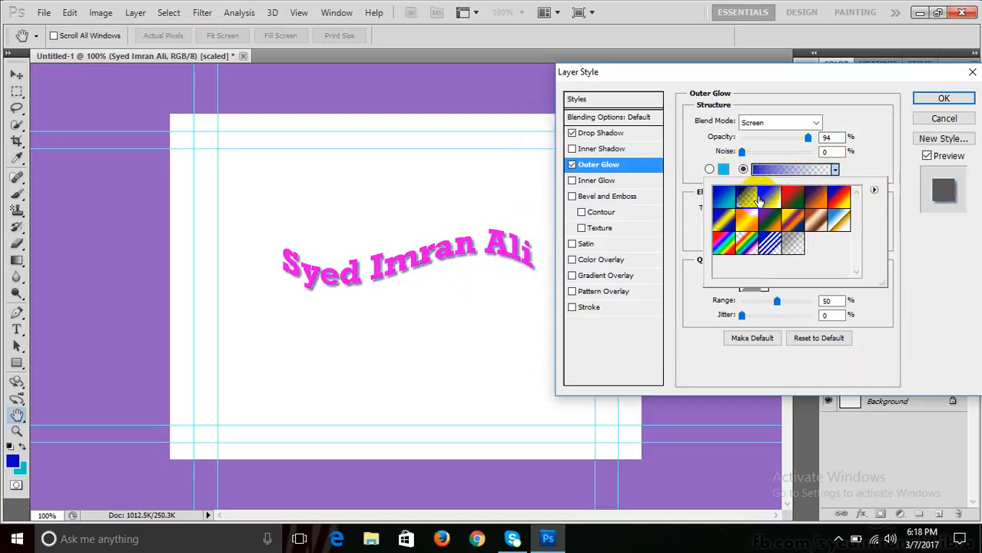
pyautogui.click(769, 198)
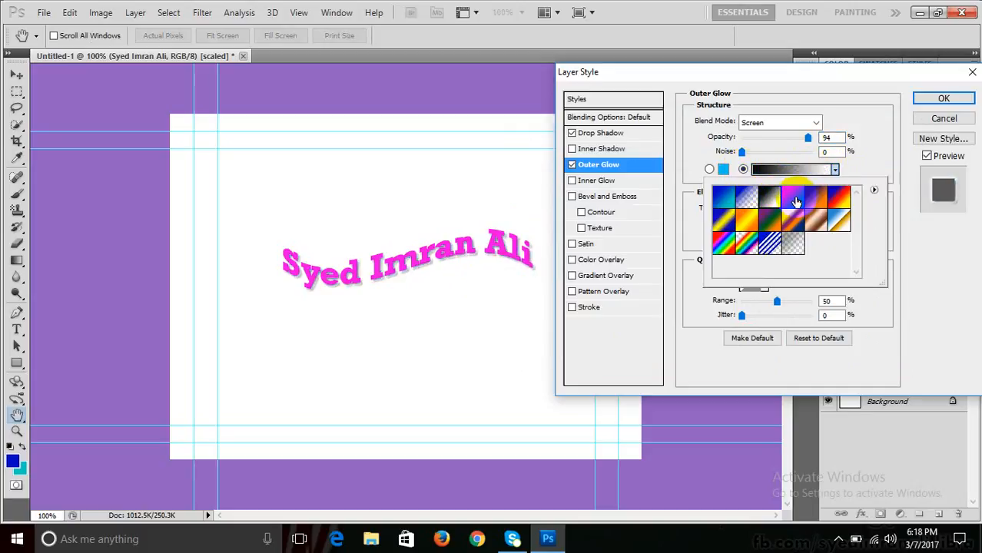
pyautogui.click(799, 200)
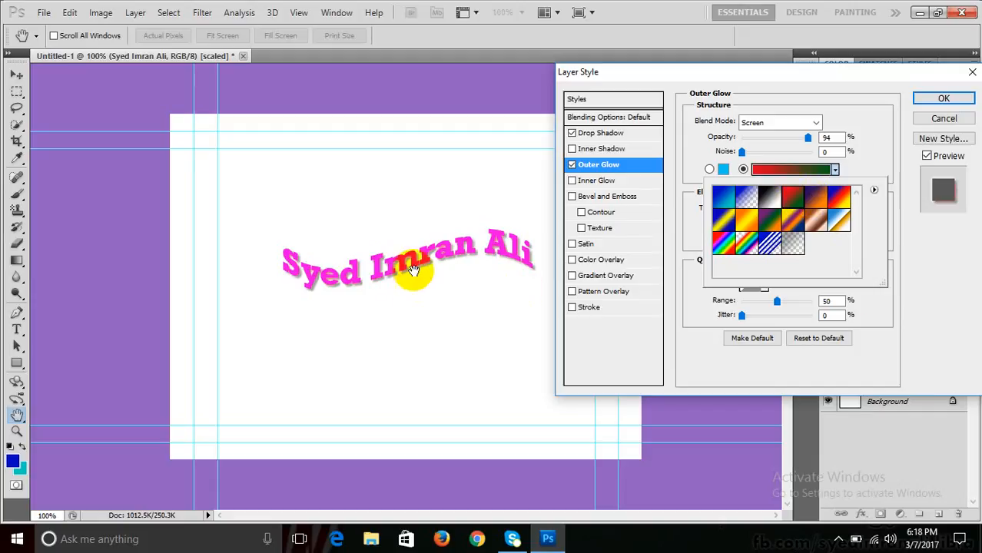
pyautogui.click(744, 223)
pyautogui.click(772, 228)
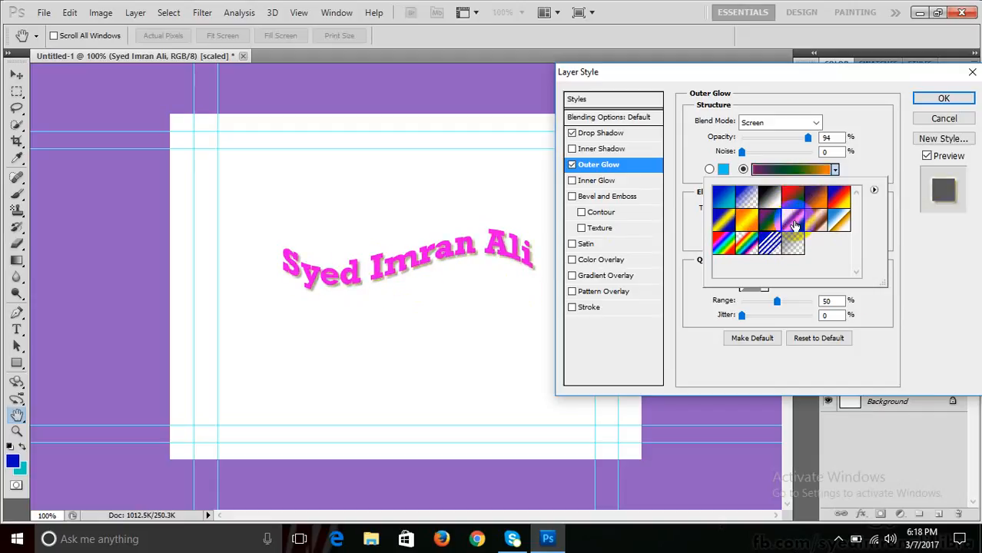
pyautogui.click(792, 221)
pyautogui.doubleClick(818, 222)
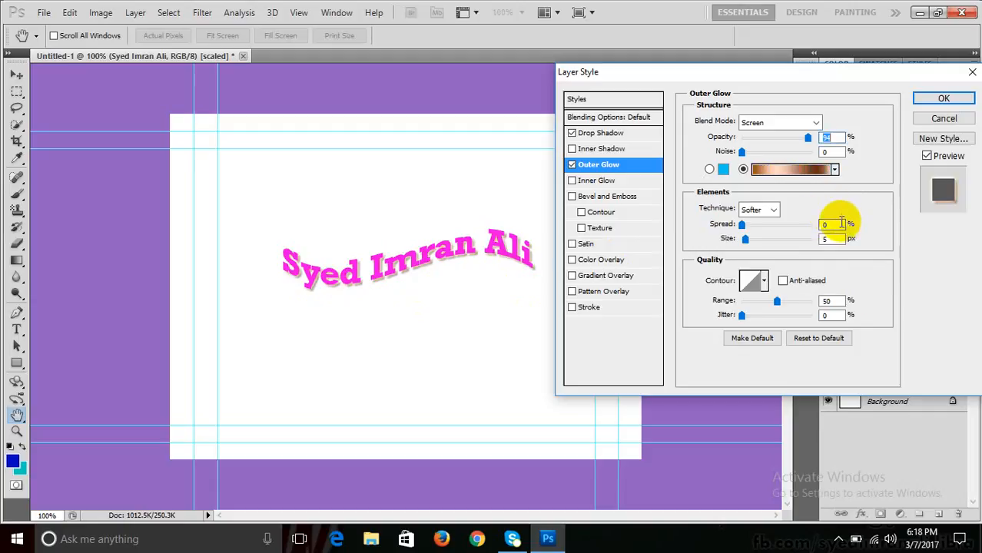
# - Revert the outer glow to solid cyan and adjust its jitter
pyautogui.click(835, 171)
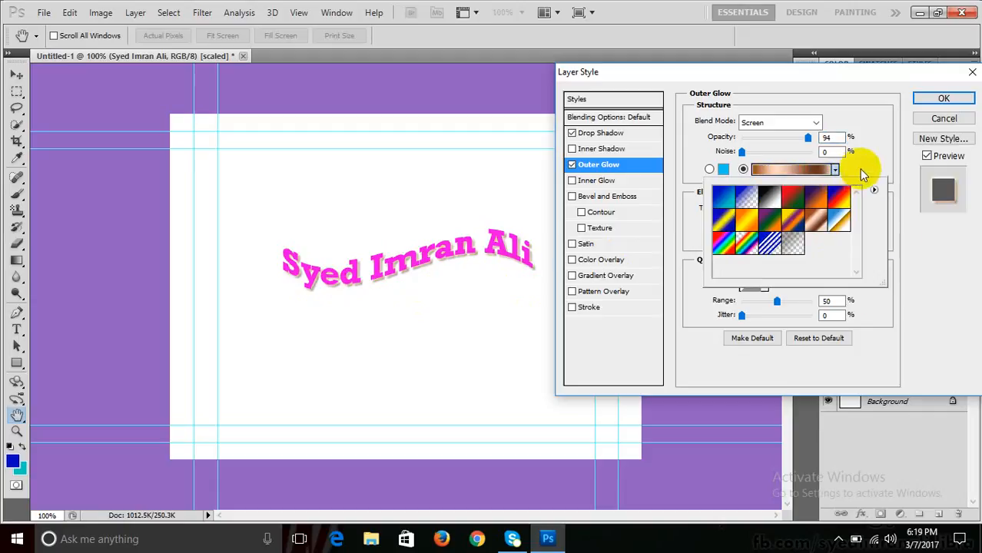
pyautogui.click(921, 263)
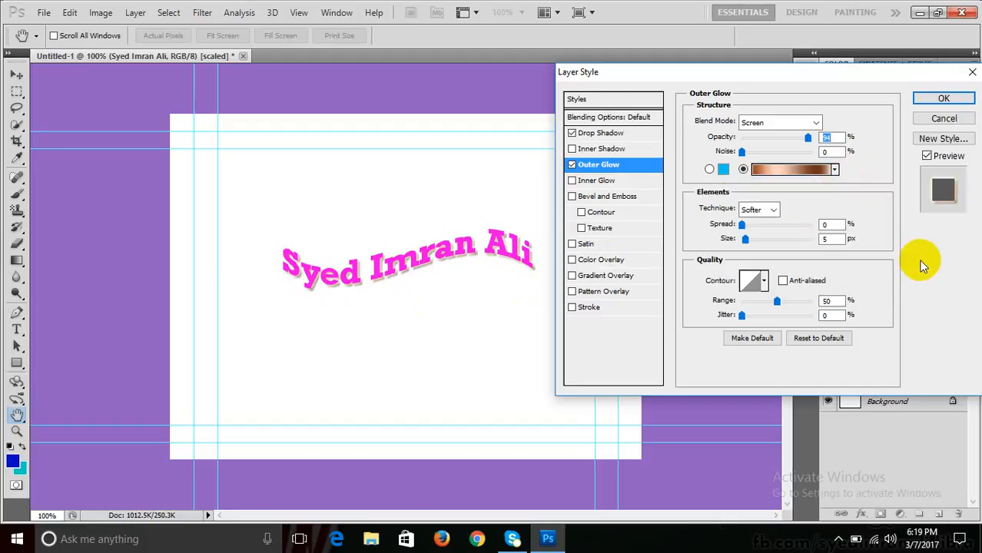
pyautogui.click(709, 169)
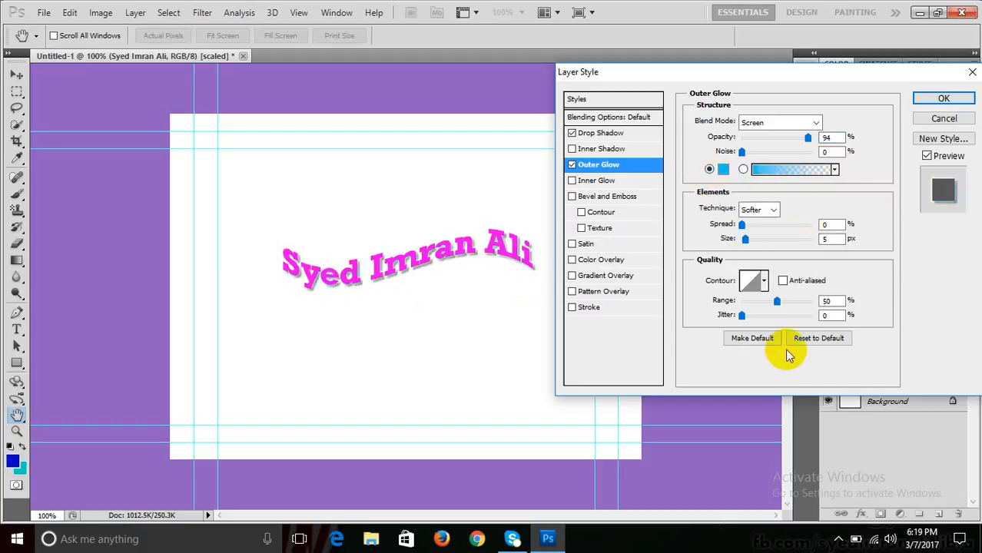
pyautogui.moveTo(742, 316)
pyautogui.mouseDown()
pyautogui.moveTo(765, 320)
pyautogui.moveTo(742, 318)
pyautogui.mouseUp()
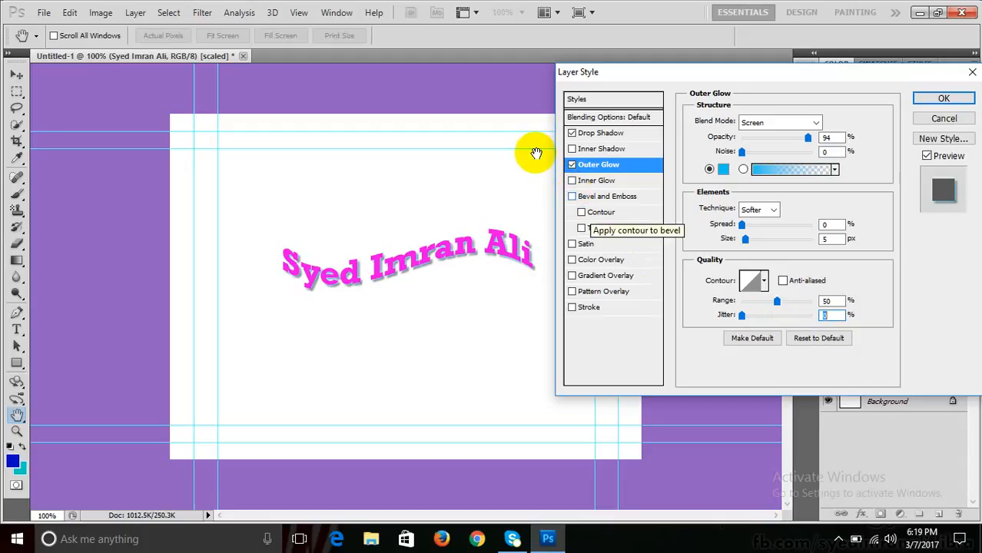
# - Turn off Outer Glow and toggle Inner Glow on and off to compare, ending with it off
pyautogui.click(571, 165)
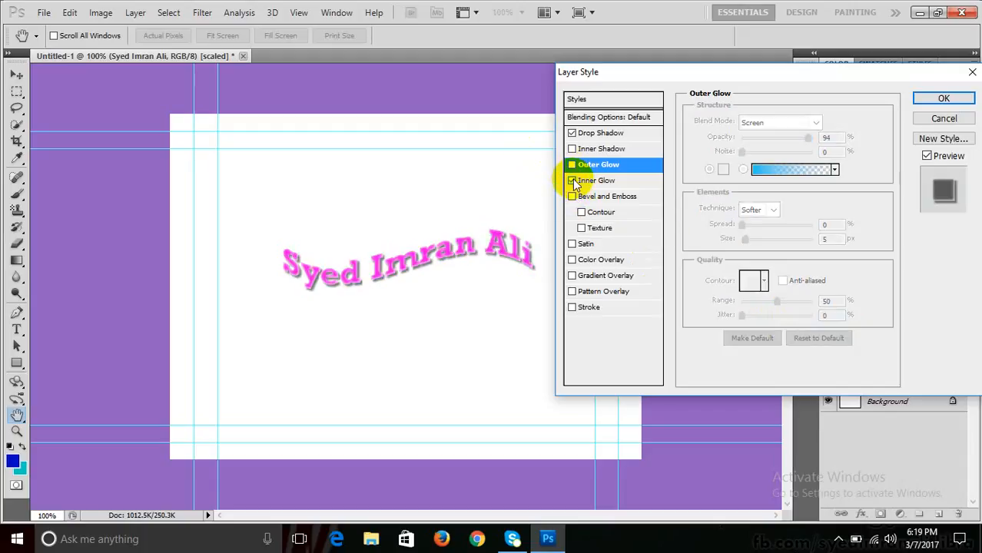
pyautogui.click(584, 181)
pyautogui.click(572, 180)
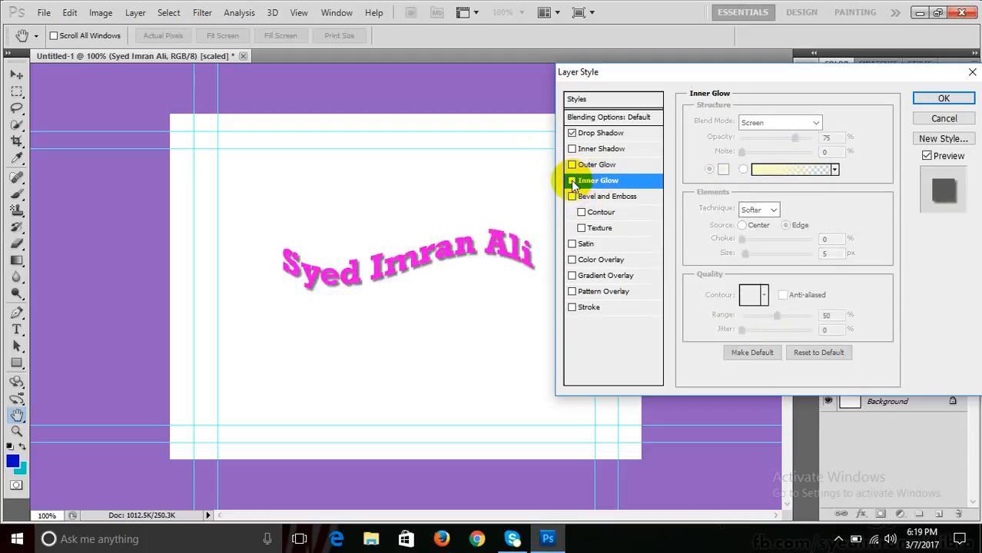
pyautogui.click(571, 180)
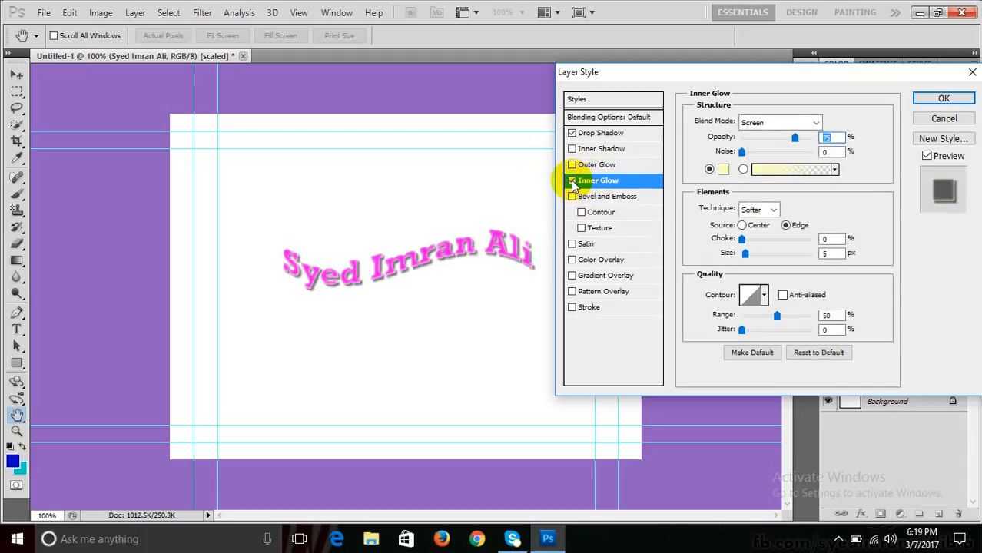
pyautogui.click(571, 180)
pyautogui.click(570, 180)
pyautogui.click(571, 180)
pyautogui.click(571, 181)
pyautogui.click(572, 180)
pyautogui.click(571, 181)
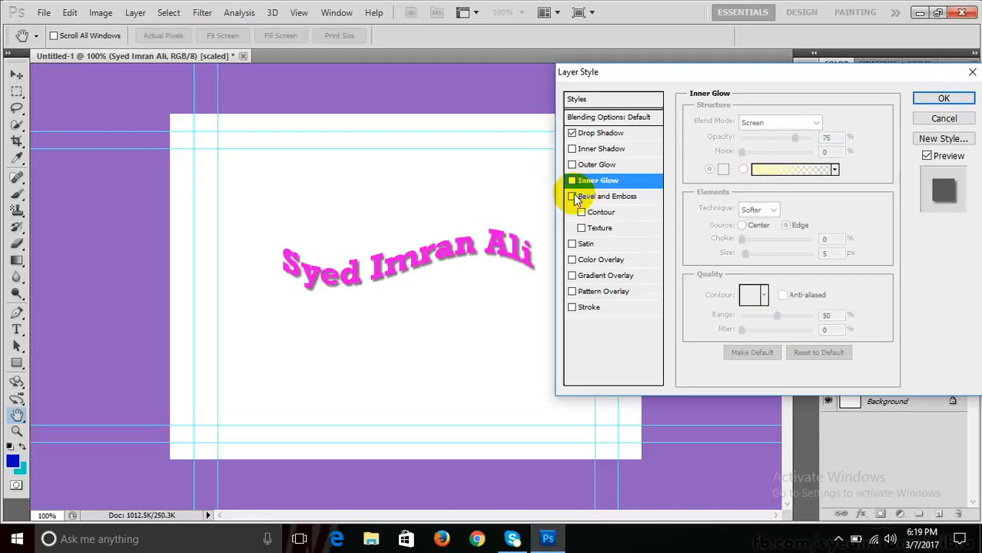
# - Enable Bevel and Emboss and preview the Outer Bevel and Inner Bevel styles
pyautogui.click(572, 196)
pyautogui.click(627, 197)
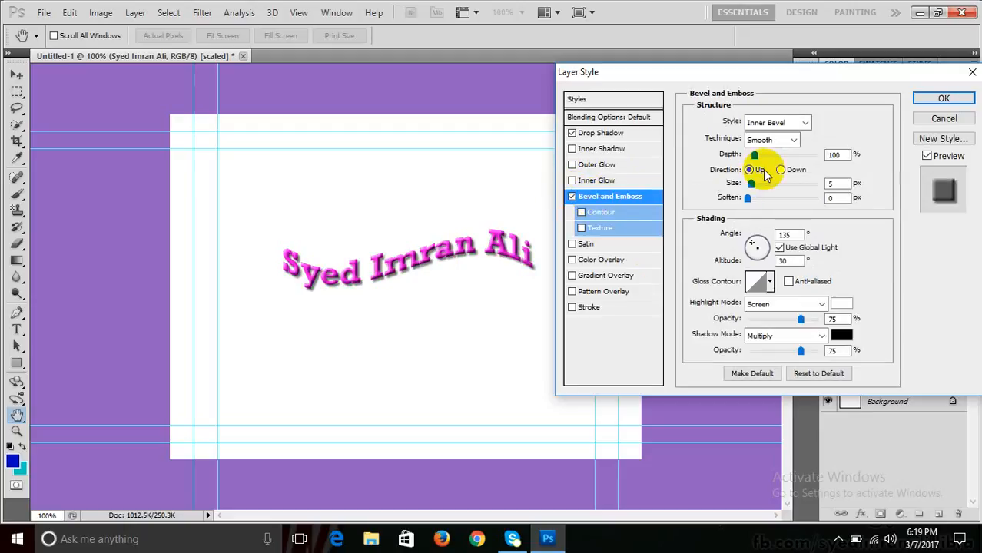
pyautogui.click(790, 125)
pyautogui.click(790, 127)
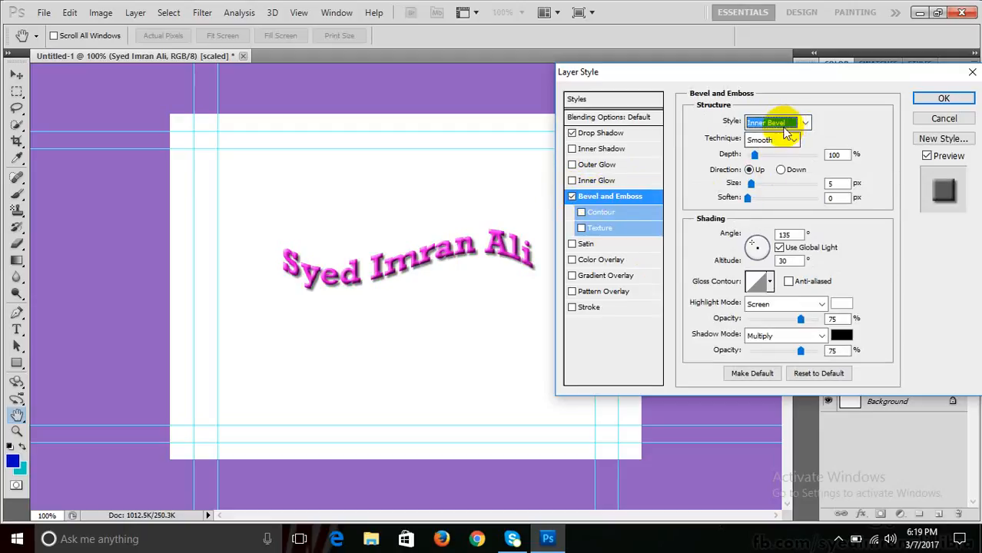
pyautogui.click(790, 126)
pyautogui.click(779, 137)
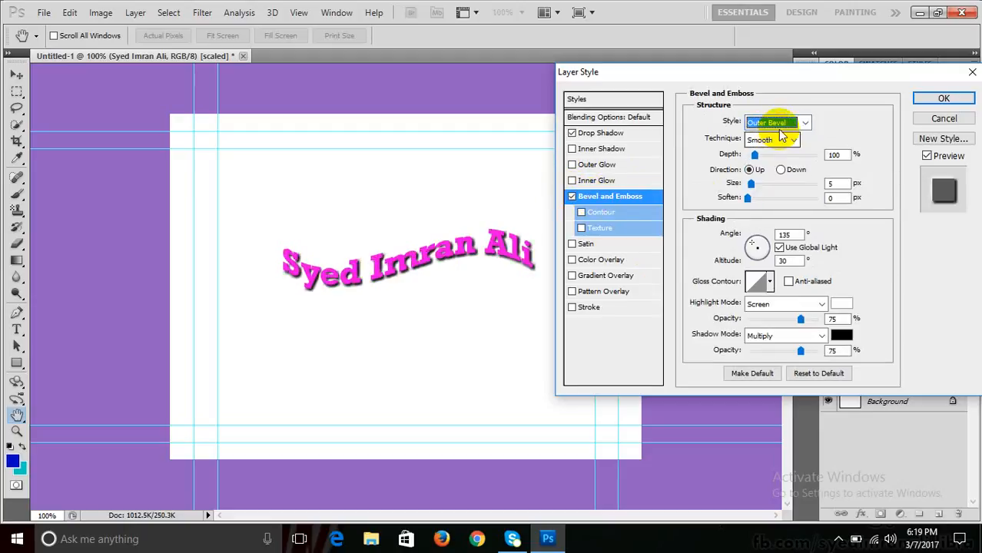
pyautogui.click(786, 129)
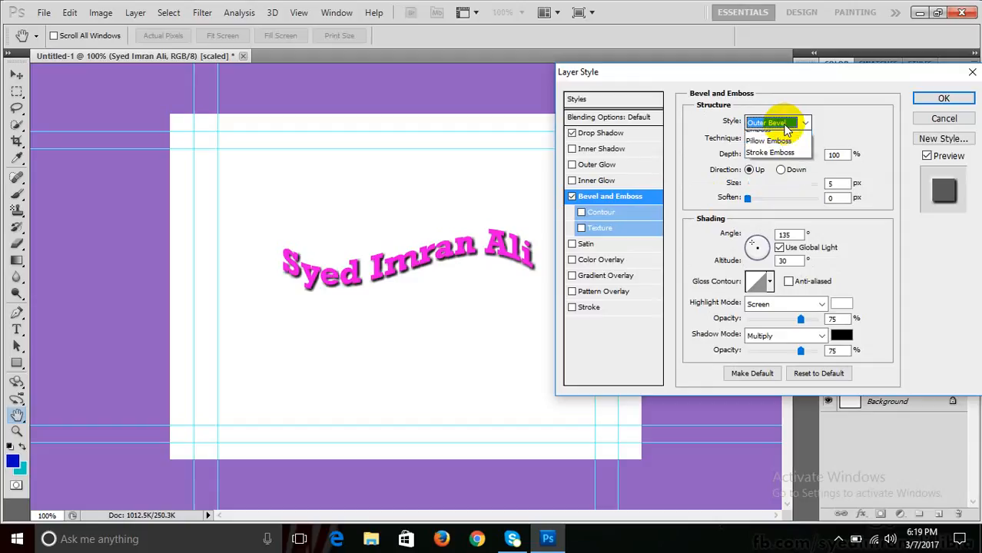
pyautogui.click(778, 146)
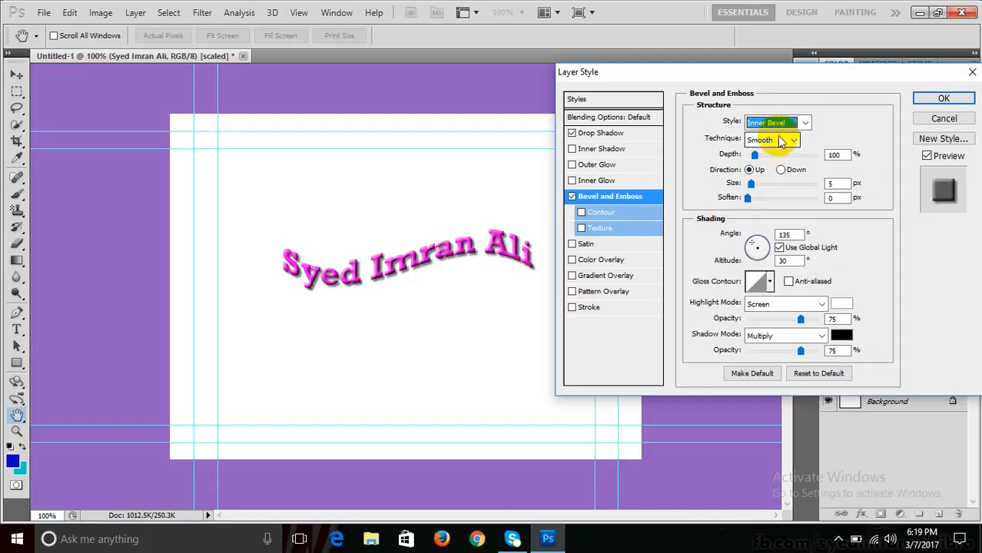
# - Compare the Emboss, Pillow Emboss and Stroke Emboss styles, settling on Emboss
pyautogui.click(779, 130)
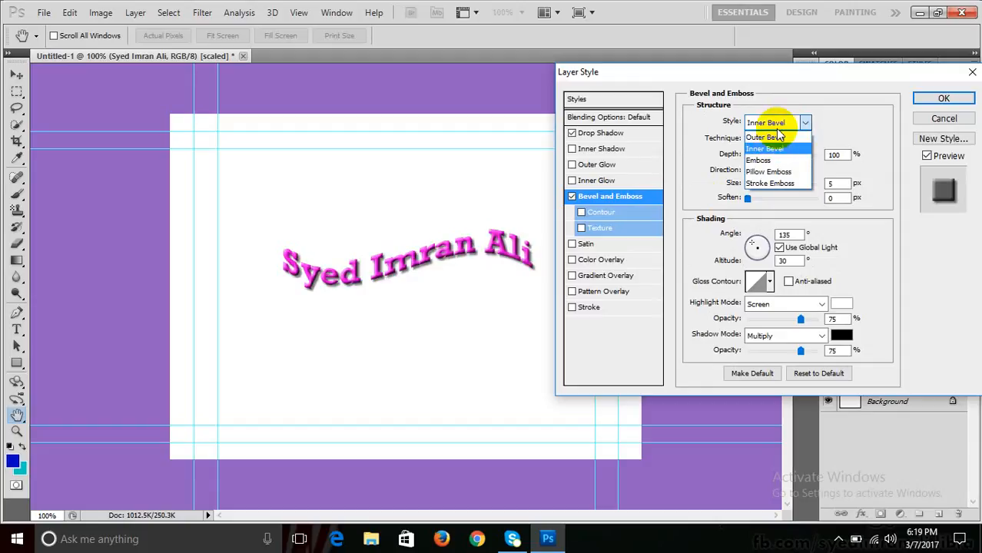
pyautogui.click(768, 157)
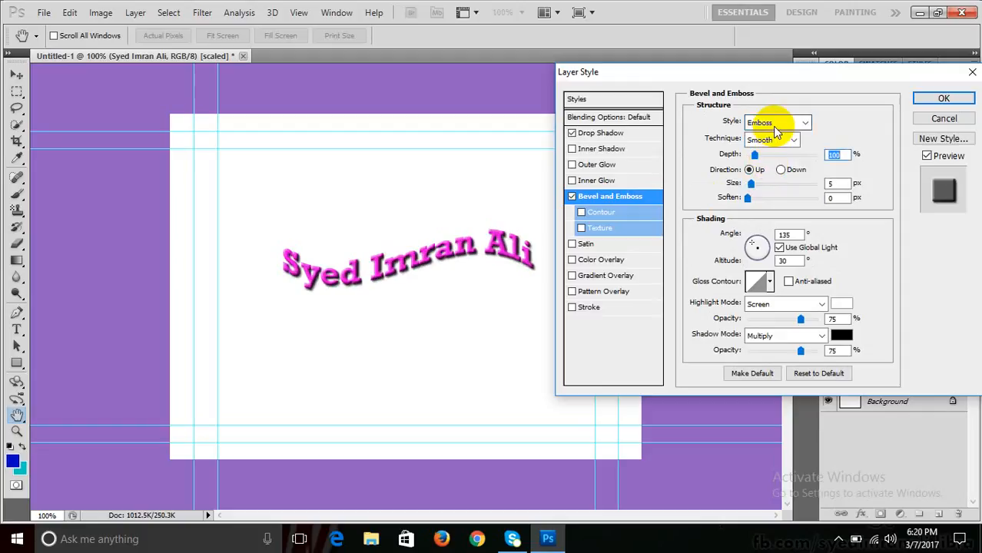
pyautogui.click(772, 126)
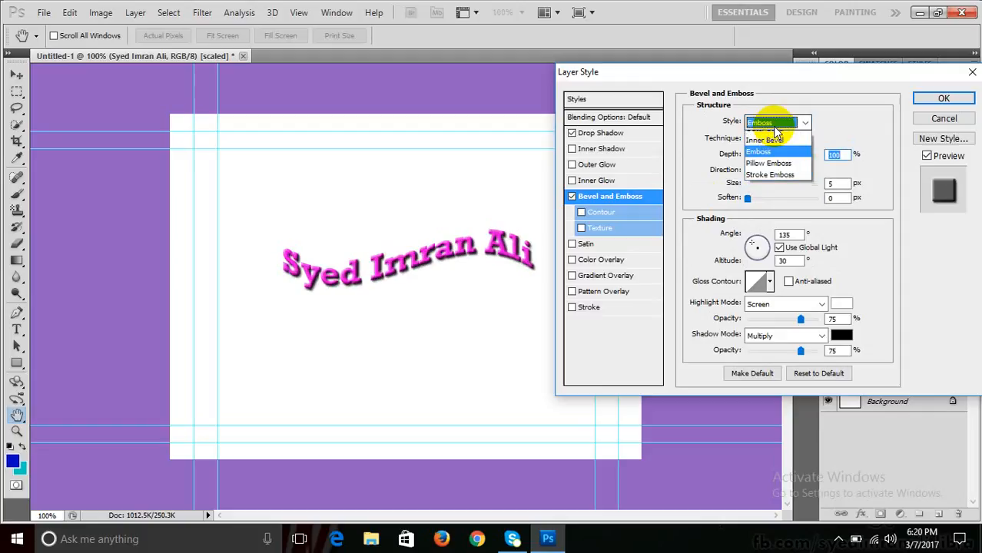
pyautogui.click(761, 170)
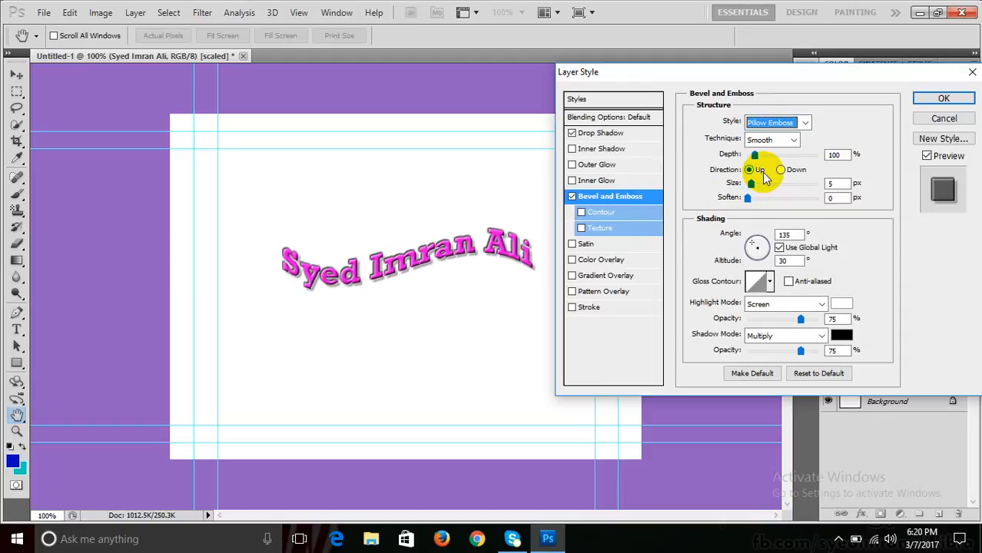
pyautogui.click(768, 122)
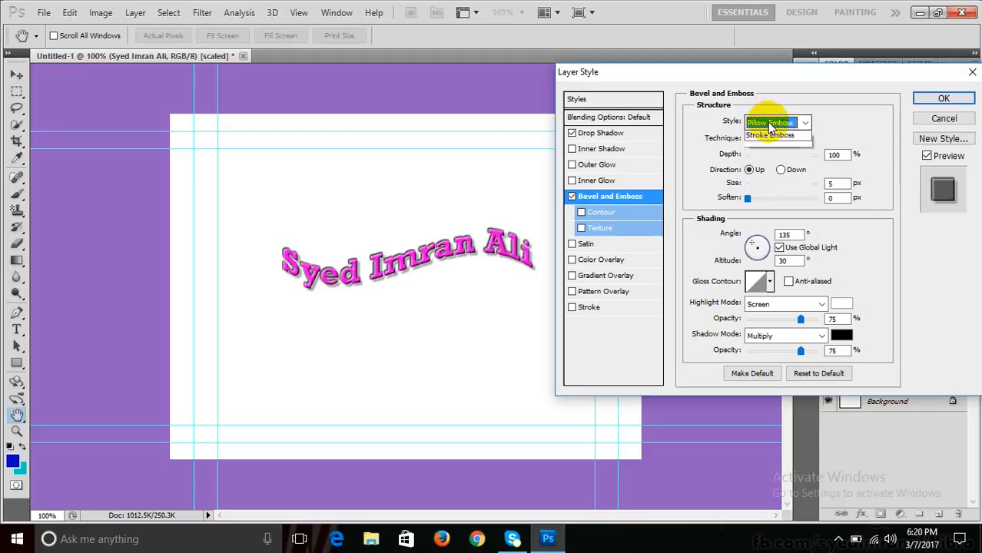
pyautogui.click(768, 182)
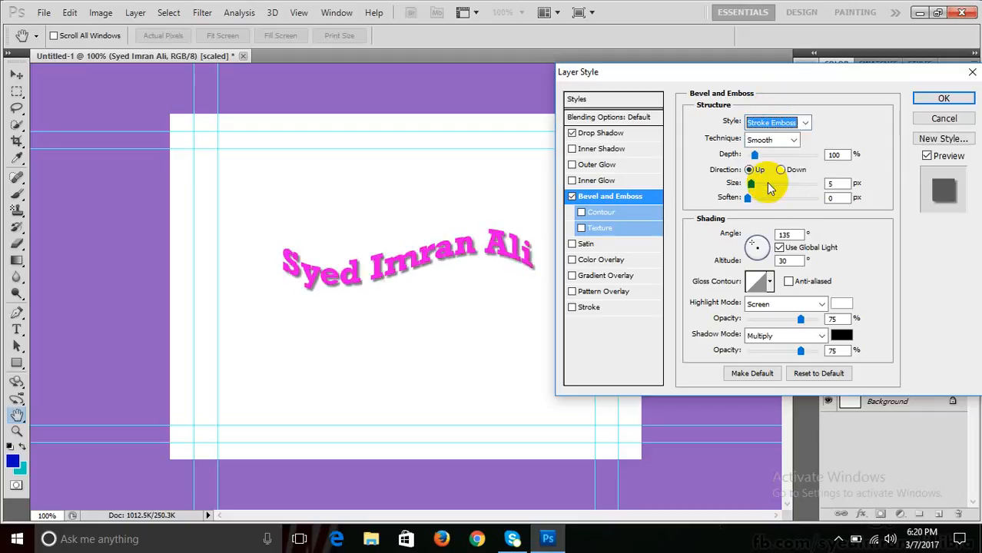
pyautogui.click(759, 123)
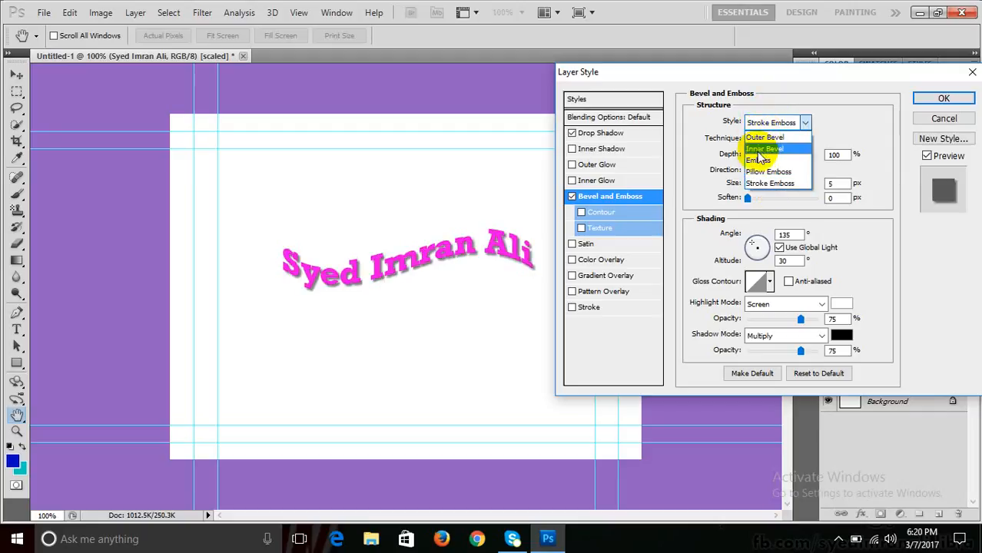
pyautogui.click(759, 161)
# - Try the Chisel Hard and Chisel Soft emboss techniques, then return to Smooth
pyautogui.click(760, 139)
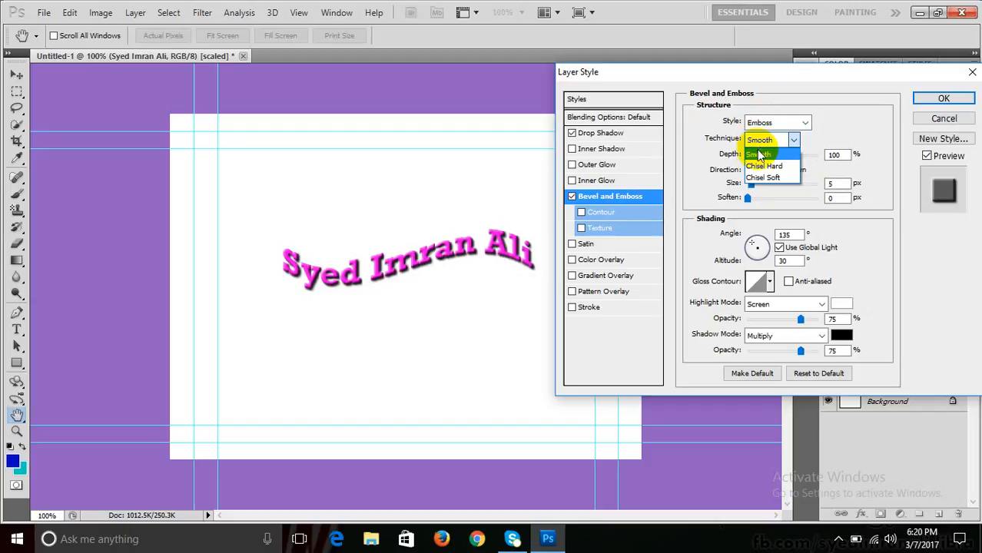
pyautogui.click(768, 166)
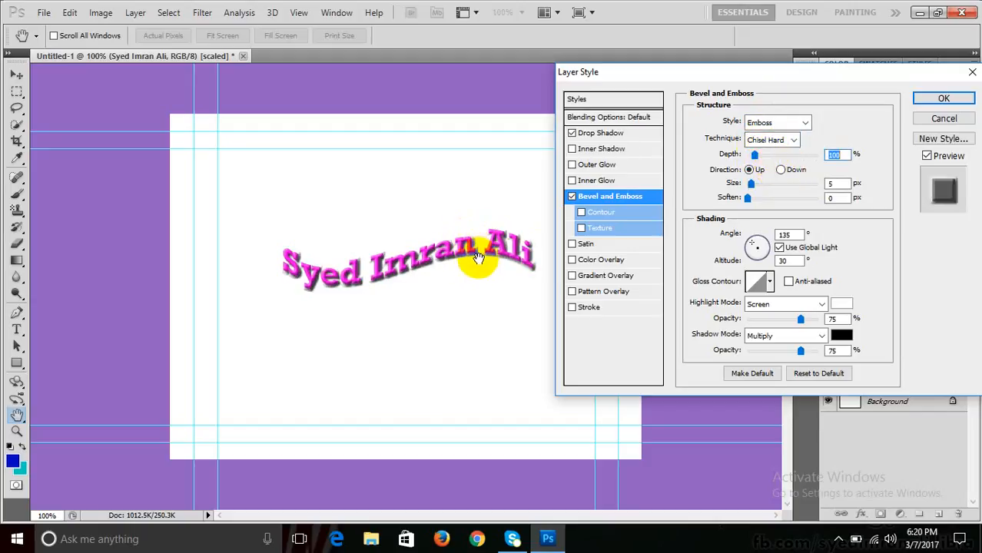
pyautogui.click(774, 138)
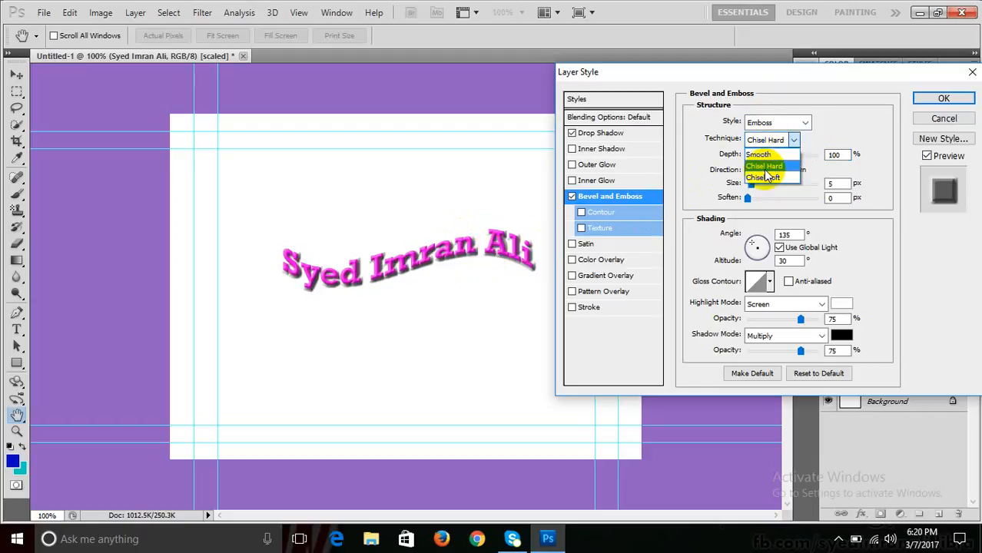
pyautogui.click(764, 177)
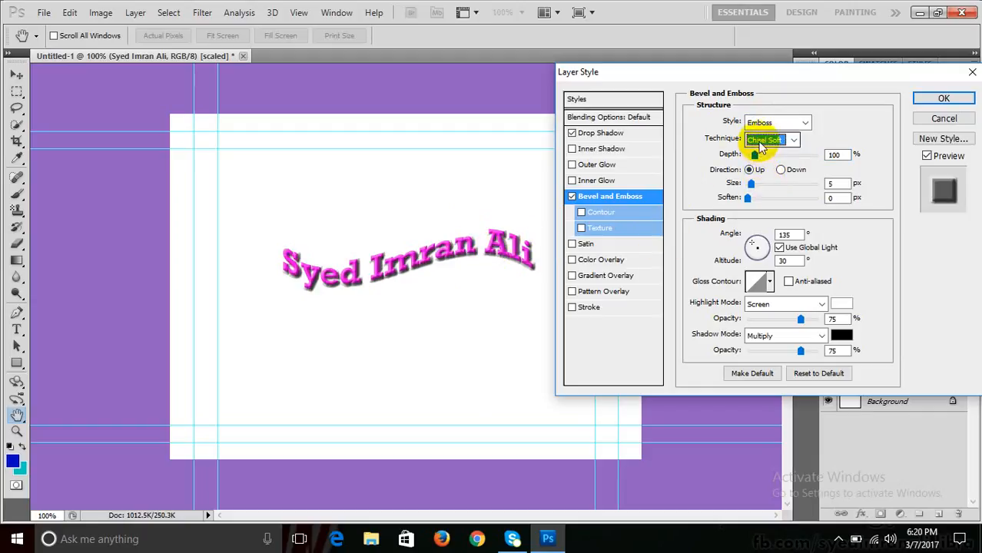
pyautogui.click(761, 141)
pyautogui.click(763, 155)
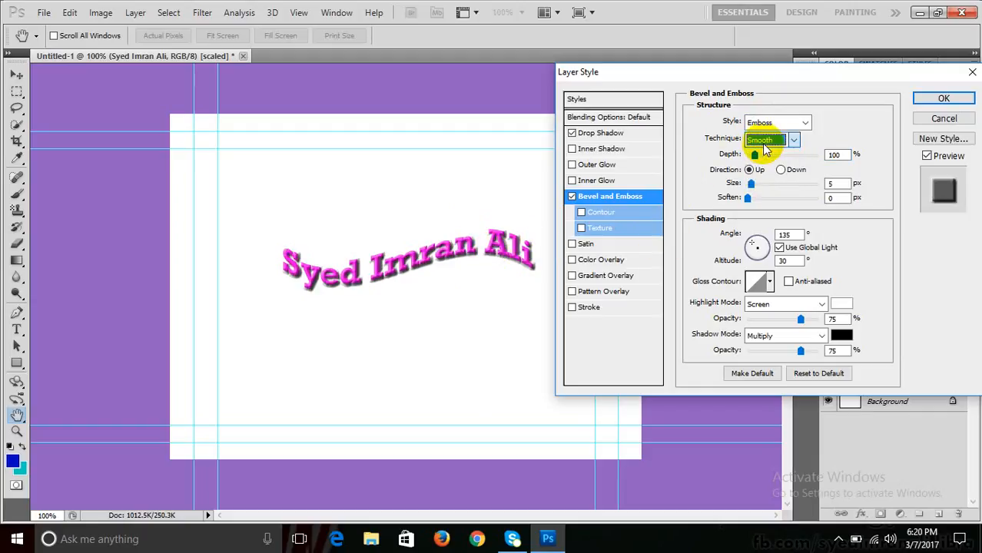
pyautogui.click(765, 144)
pyautogui.click(763, 154)
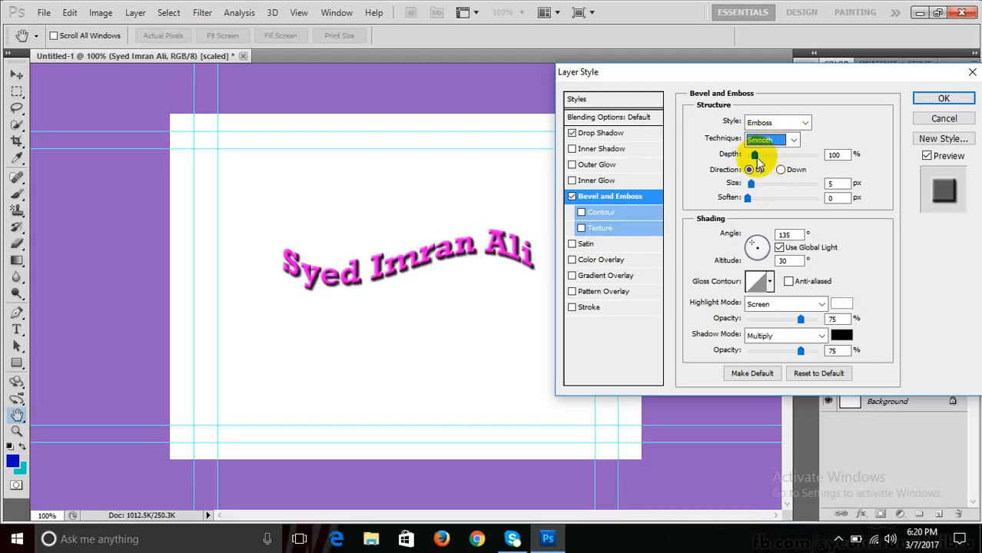
# - Raise the emboss Depth to 164% and keep the Direction set to Up
pyautogui.moveTo(716, 154); pyautogui.dragTo(759, 163)
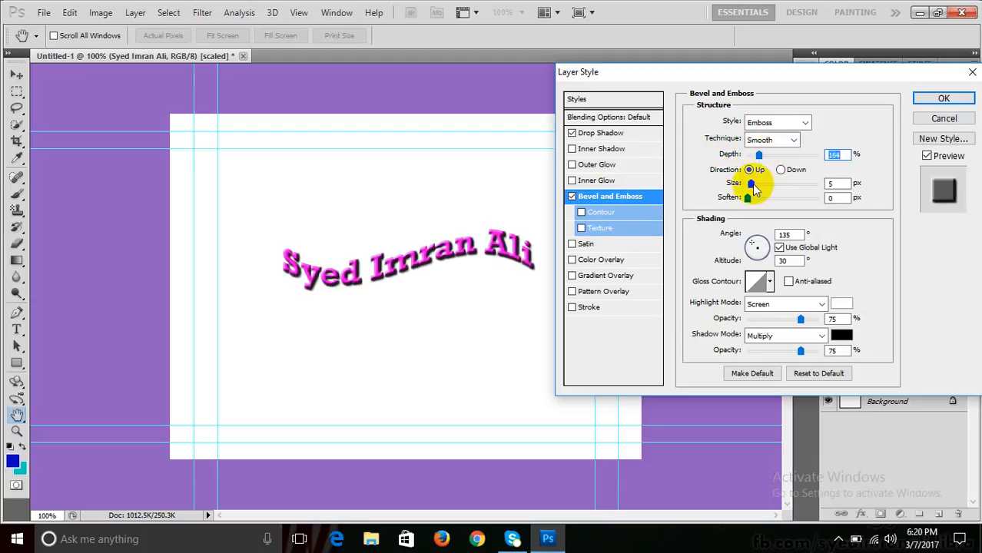
pyautogui.click(780, 170)
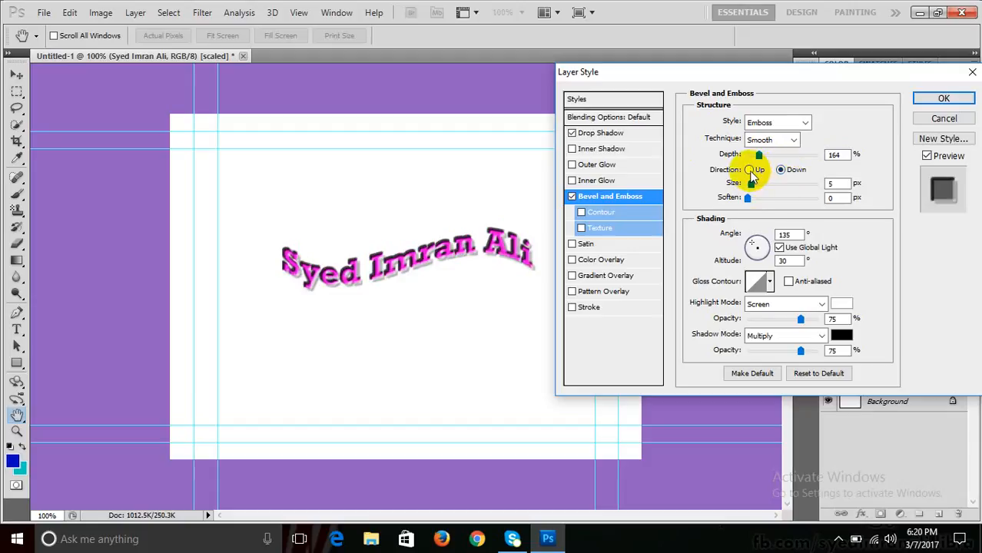
pyautogui.click(749, 170)
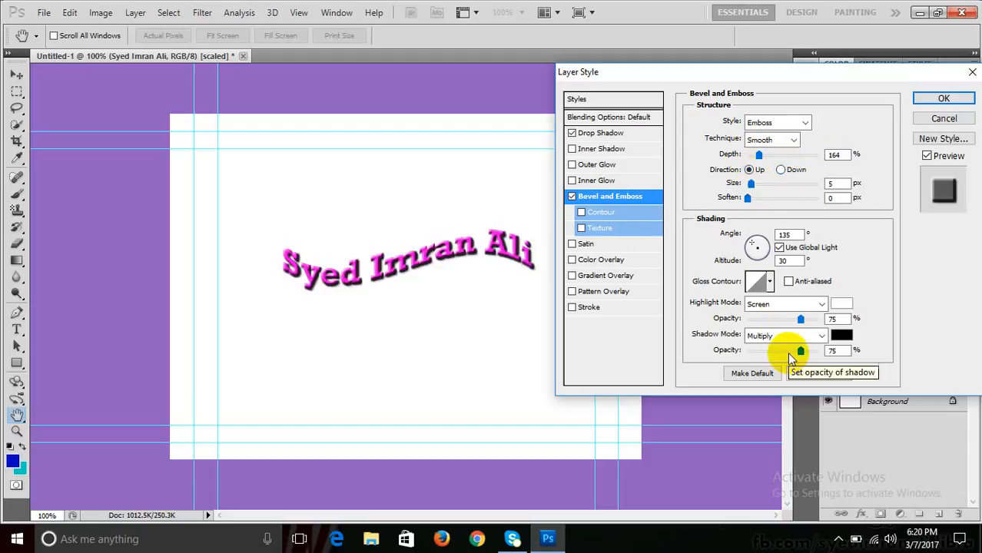
# - Enable Contour under Bevel and Emboss and preview the Cone preset
pyautogui.click(571, 198)
pyautogui.click(580, 212)
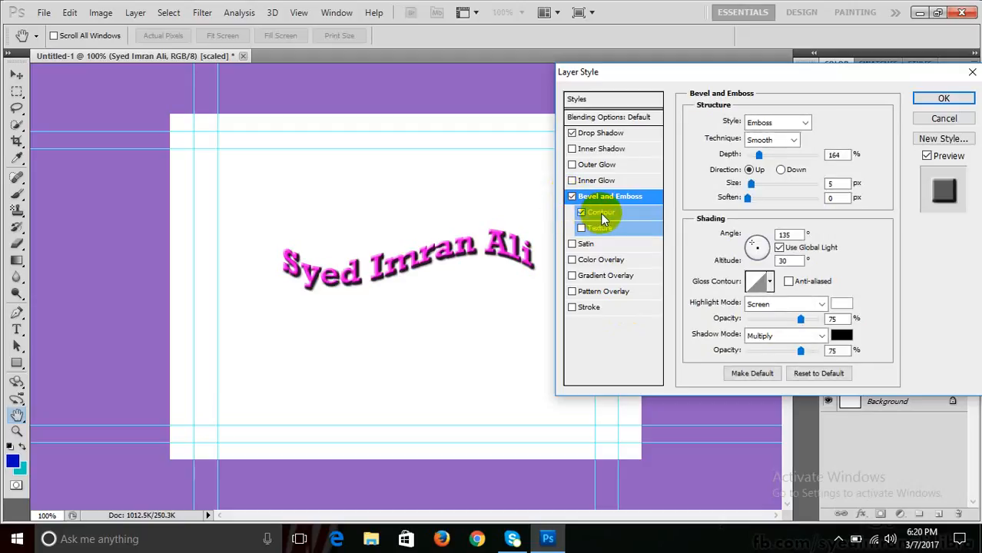
pyautogui.click(596, 214)
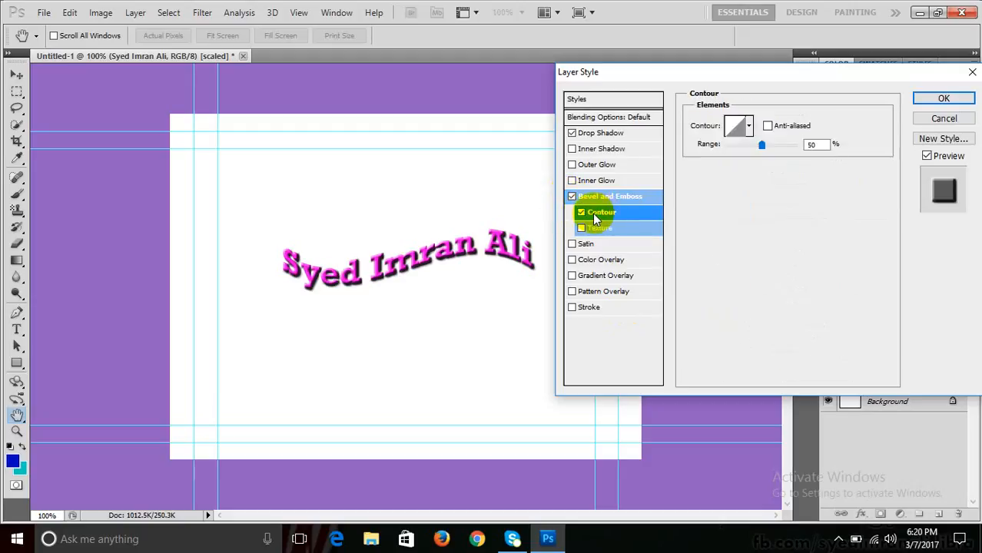
pyautogui.click(748, 126)
pyautogui.click(713, 159)
pyautogui.click(690, 157)
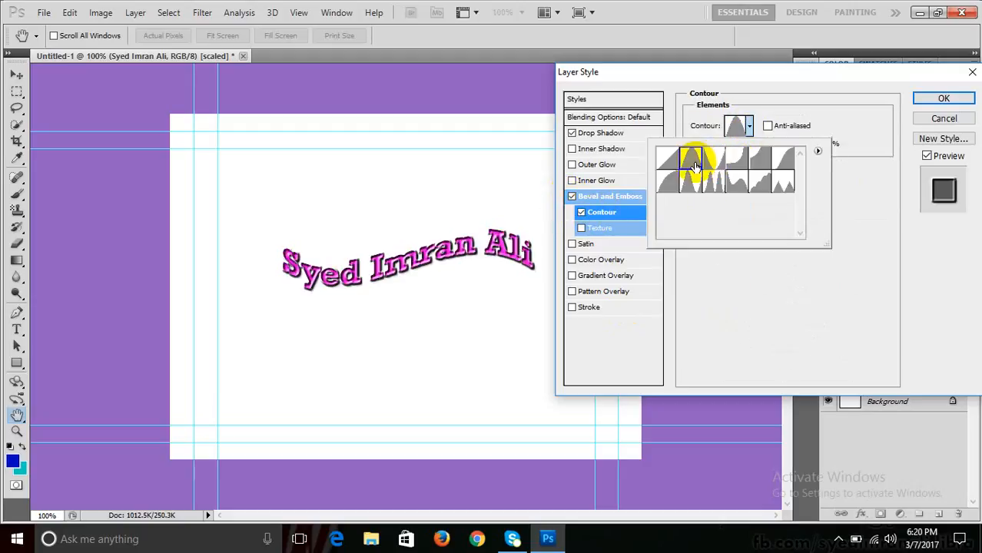
# - Try several bevel contour presets, settle on Ring, and set the contour Range to 63%
pyautogui.click(736, 162)
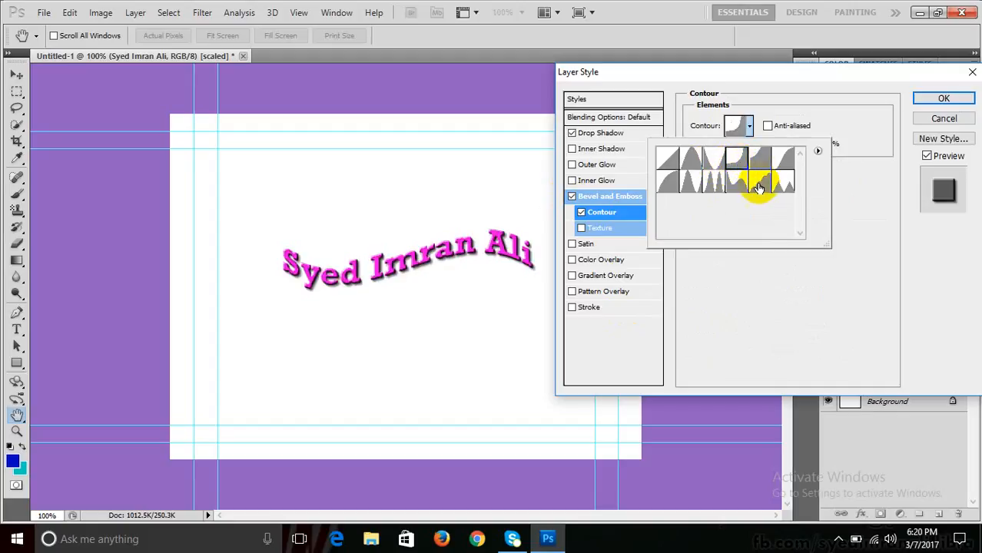
pyautogui.click(758, 184)
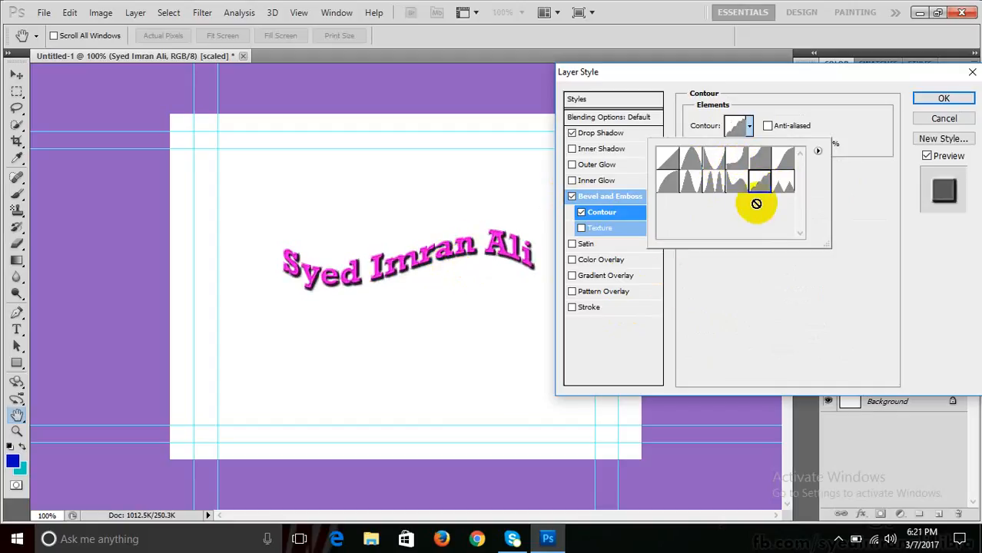
pyautogui.click(784, 189)
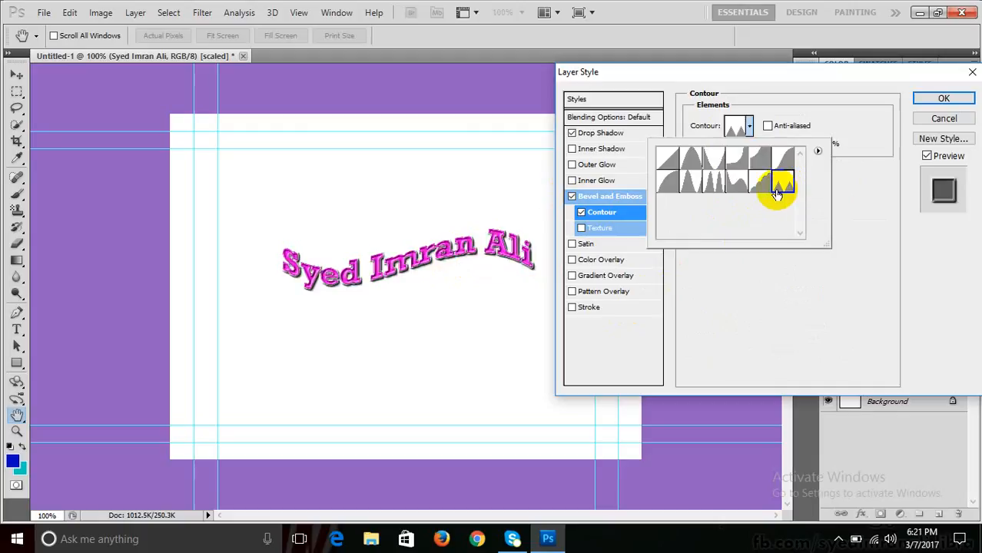
pyautogui.click(713, 186)
pyautogui.click(689, 186)
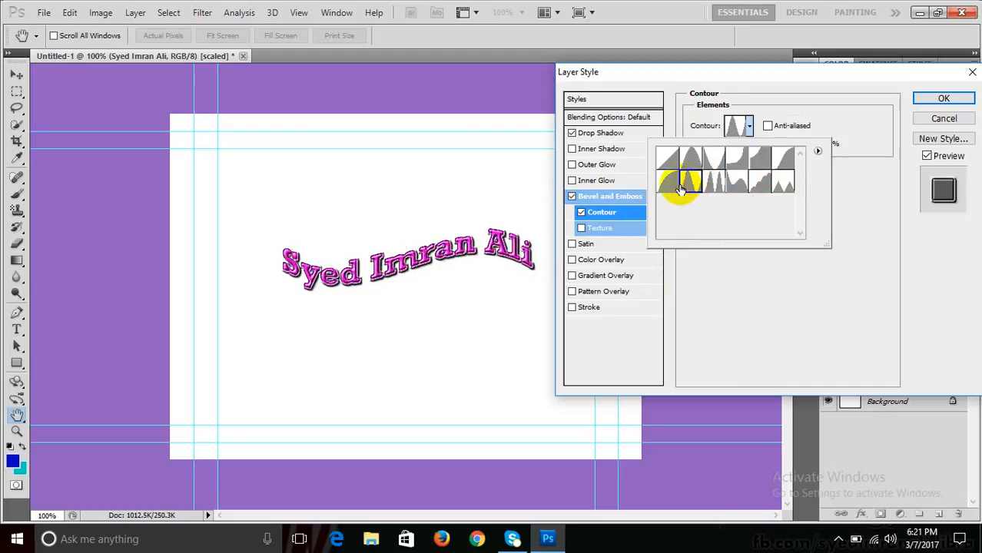
pyautogui.click(670, 186)
pyautogui.click(689, 182)
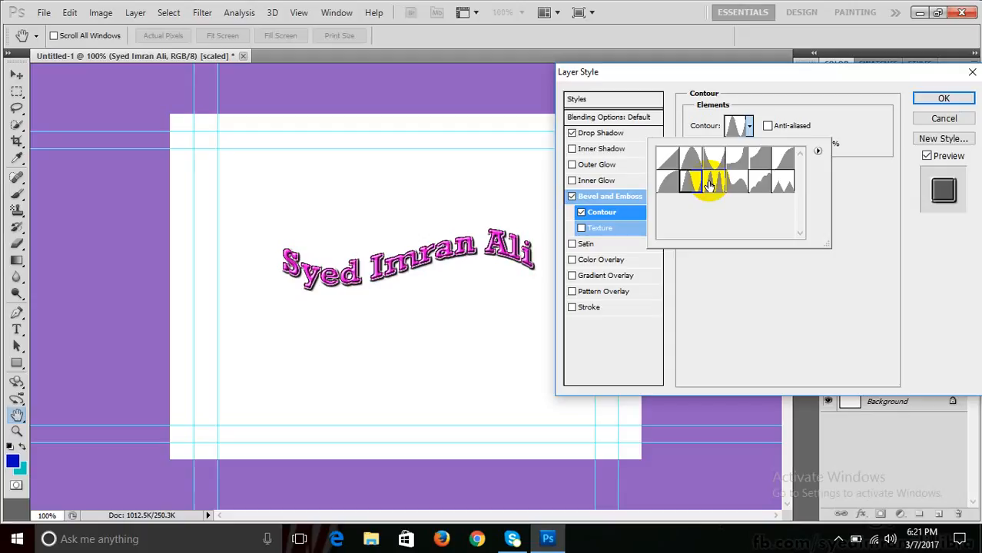
pyautogui.click(710, 184)
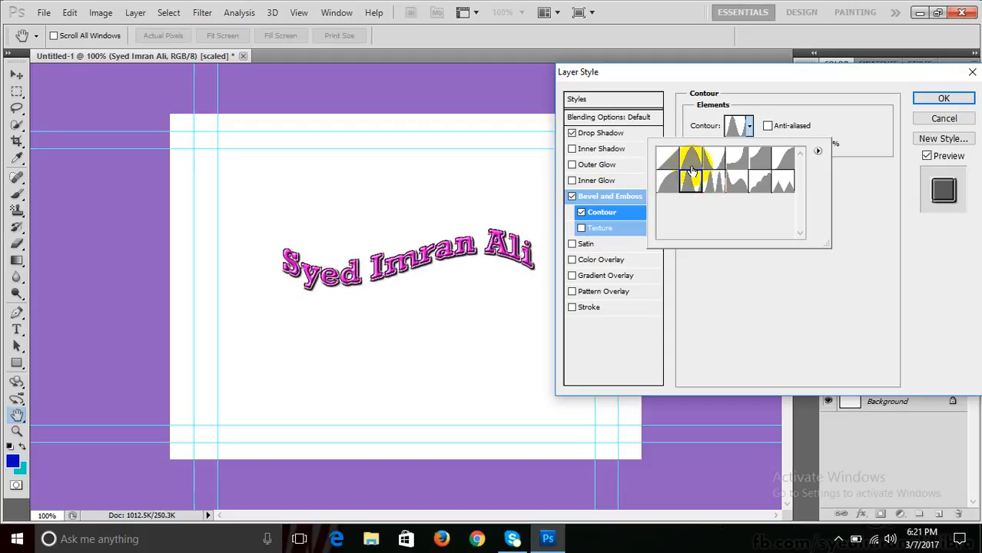
pyautogui.click(755, 305)
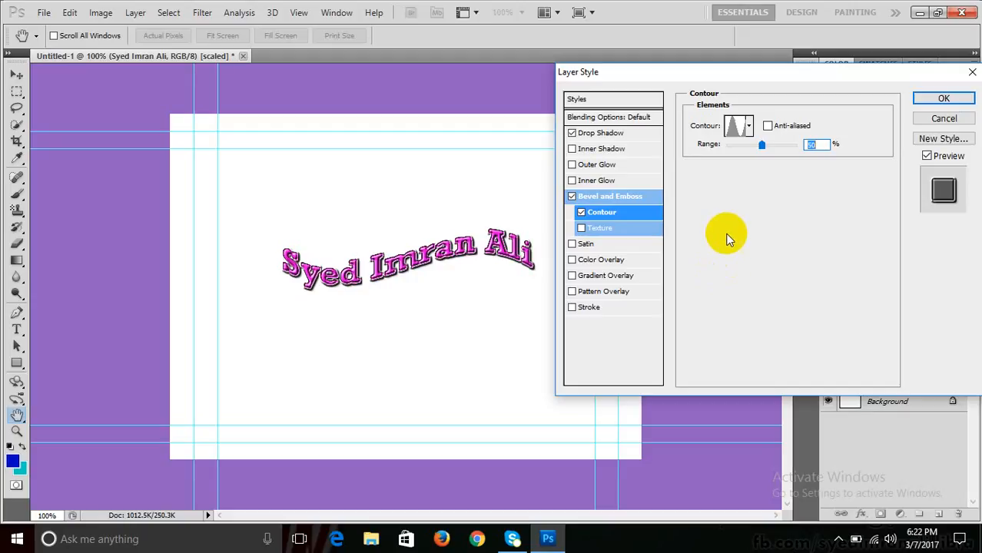
pyautogui.moveTo(756, 154)
pyautogui.mouseDown()
pyautogui.moveTo(729, 155)
pyautogui.moveTo(814, 147)
pyautogui.moveTo(756, 154)
pyautogui.mouseUp()
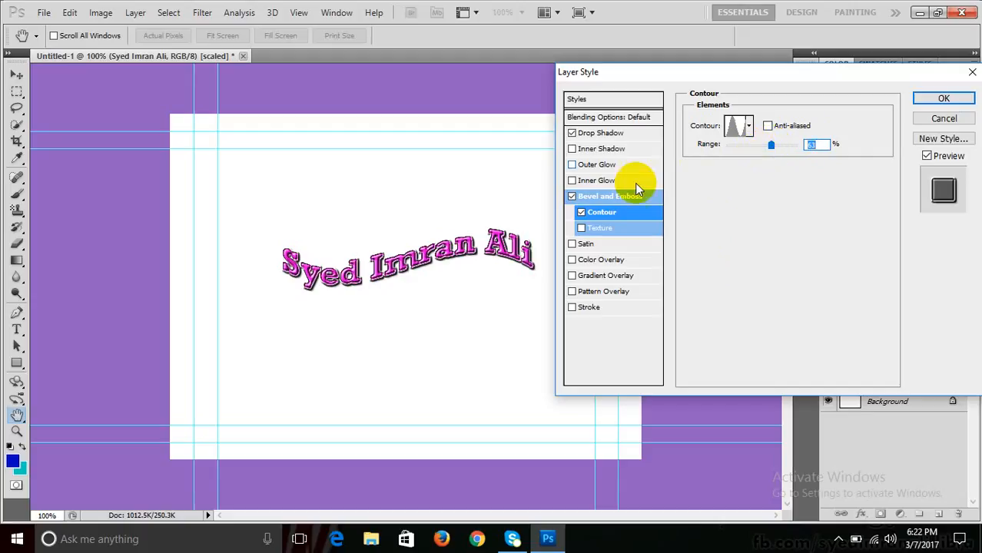
# - Uncheck the bevel Contour, preview a bubbly texture at 57% scale, then disable Texture
pyautogui.click(581, 212)
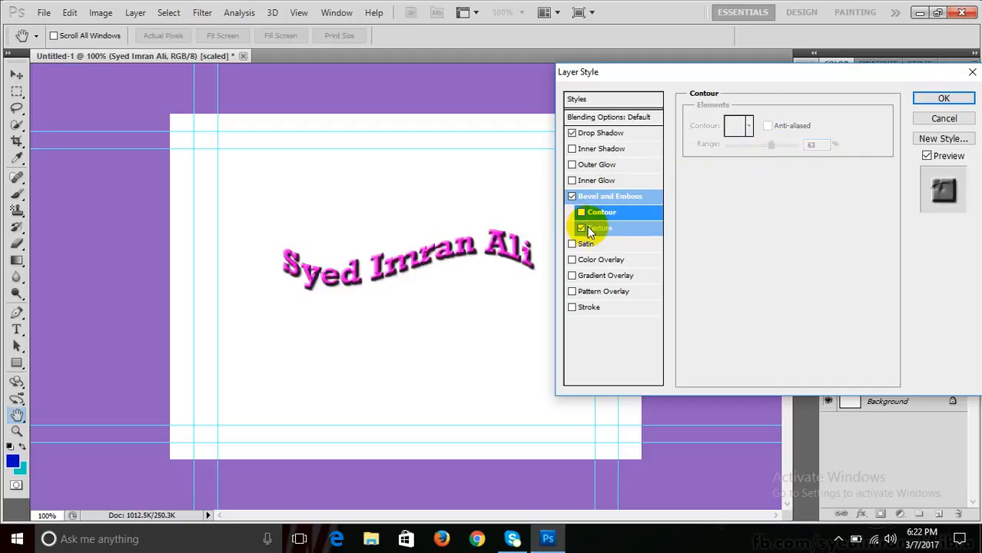
pyautogui.click(584, 228)
pyautogui.click(768, 138)
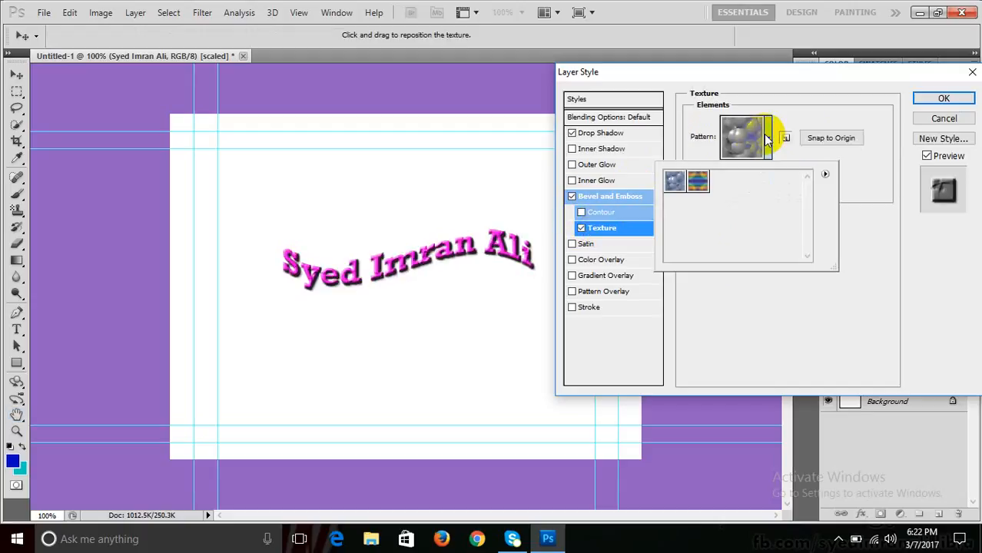
pyautogui.click(696, 182)
pyautogui.click(674, 182)
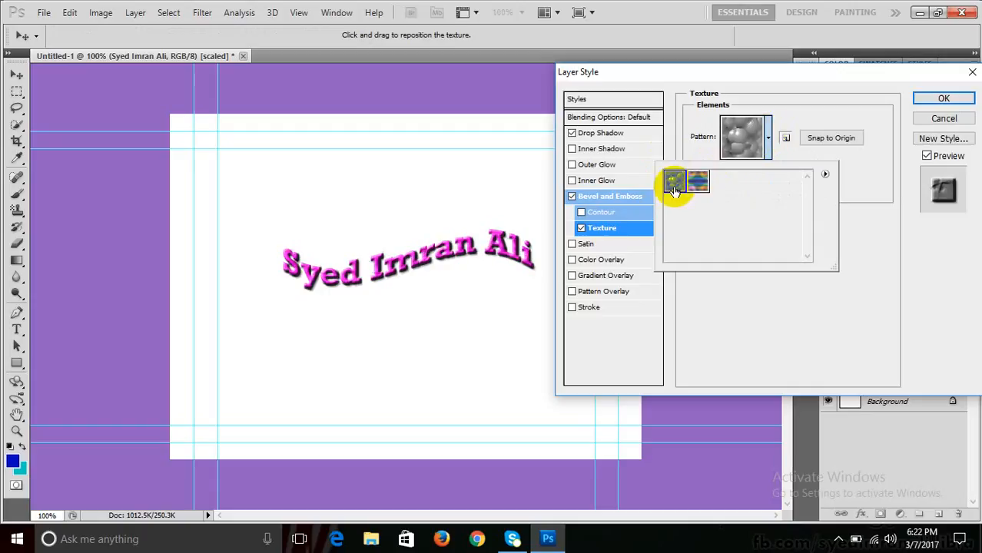
pyautogui.click(827, 315)
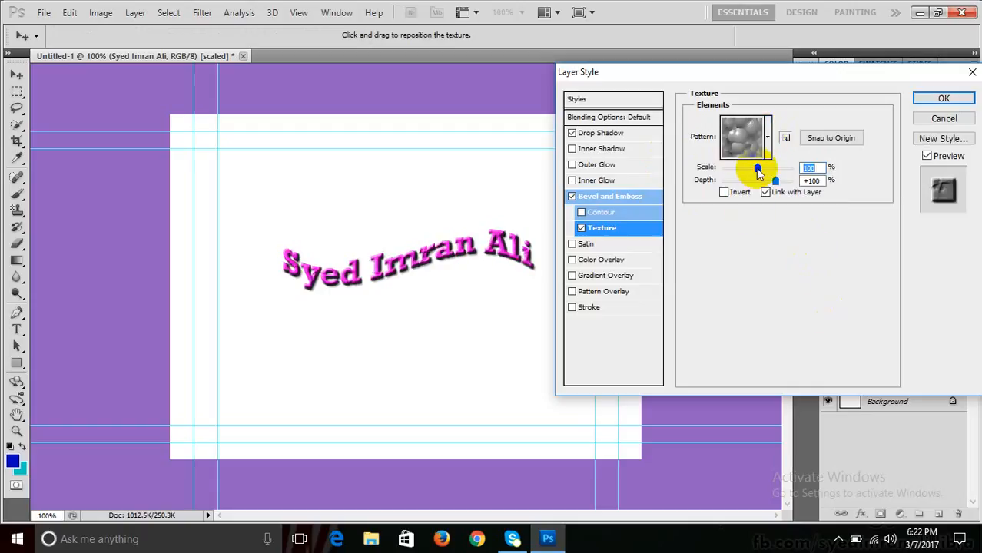
pyautogui.moveTo(756, 170)
pyautogui.mouseDown()
pyautogui.moveTo(731, 173)
pyautogui.moveTo(743, 176)
pyautogui.mouseUp()
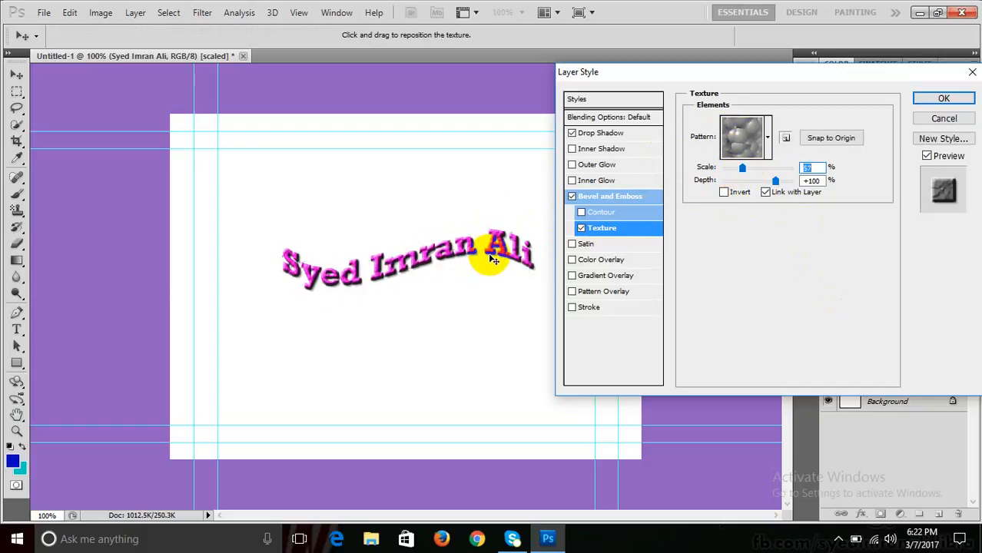
pyautogui.click(581, 229)
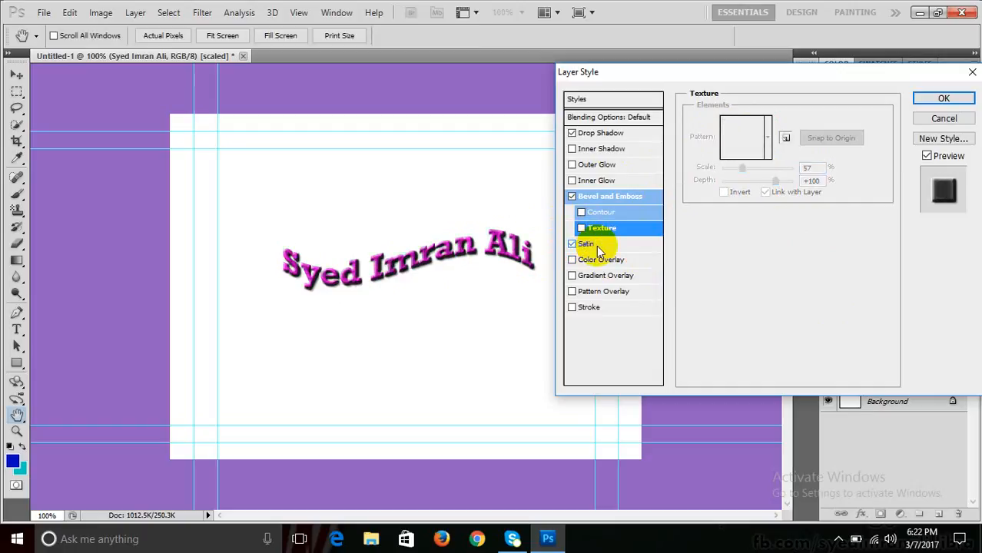
# - Try a Satin sheen on the text, drop it, and enable Color Overlay
pyautogui.click(603, 244)
pyautogui.moveTo(434, 265)
pyautogui.mouseDown()
pyautogui.moveTo(407, 247)
pyautogui.moveTo(437, 260)
pyautogui.mouseUp()
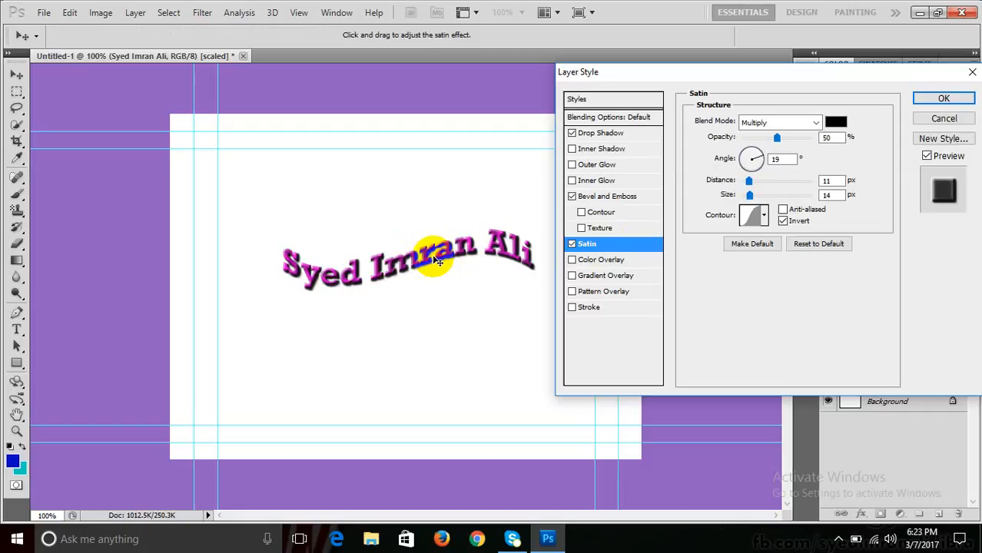
pyautogui.click(571, 243)
pyautogui.click(572, 260)
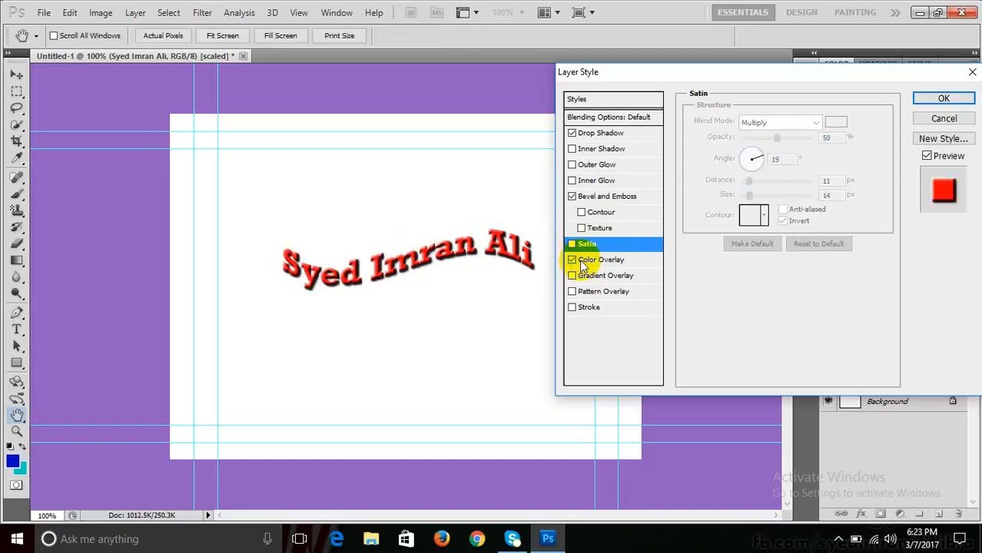
# - Test the colour overlay opacity, then change the overlay colour to green at lower opacity
pyautogui.click(581, 260)
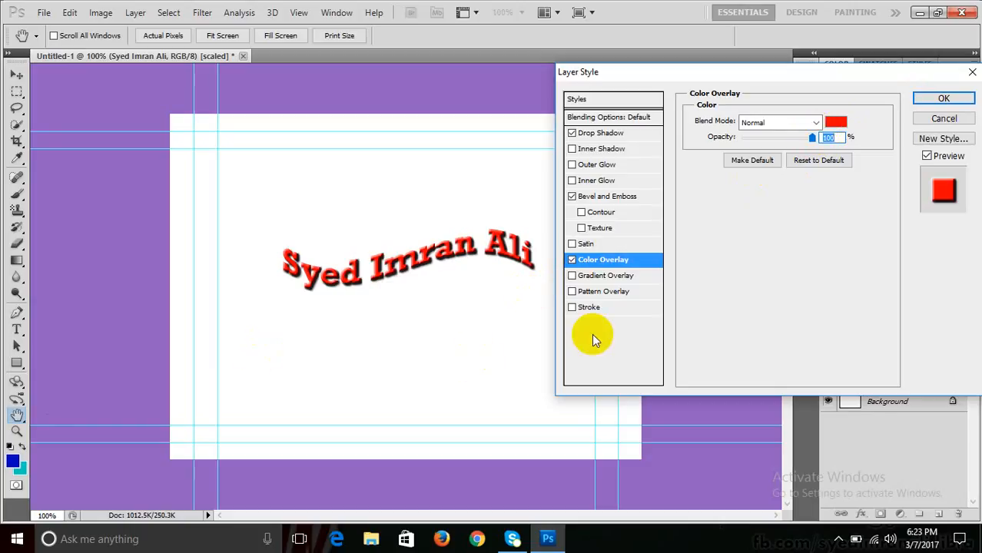
pyautogui.moveTo(812, 137); pyautogui.dragTo(689, 154)
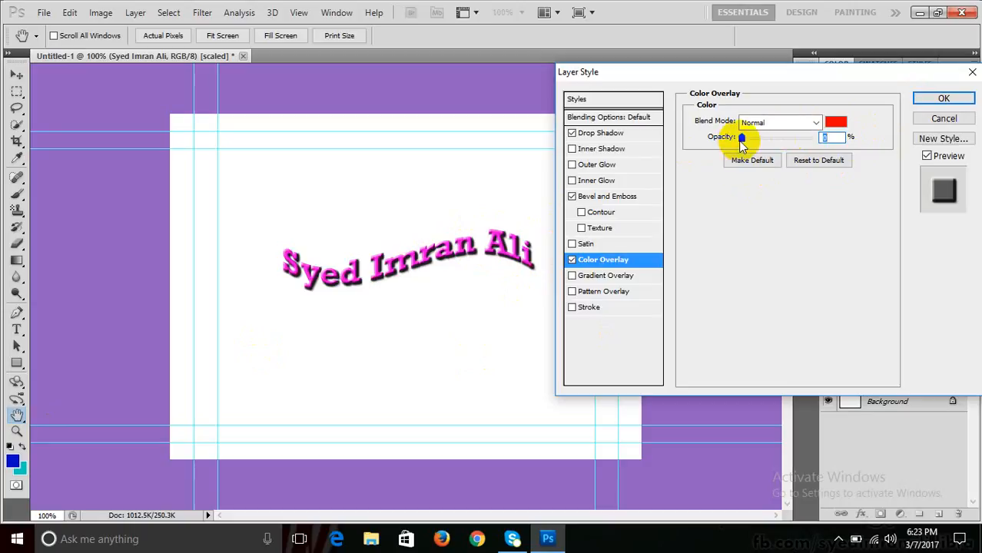
pyautogui.moveTo(741, 140); pyautogui.dragTo(843, 136)
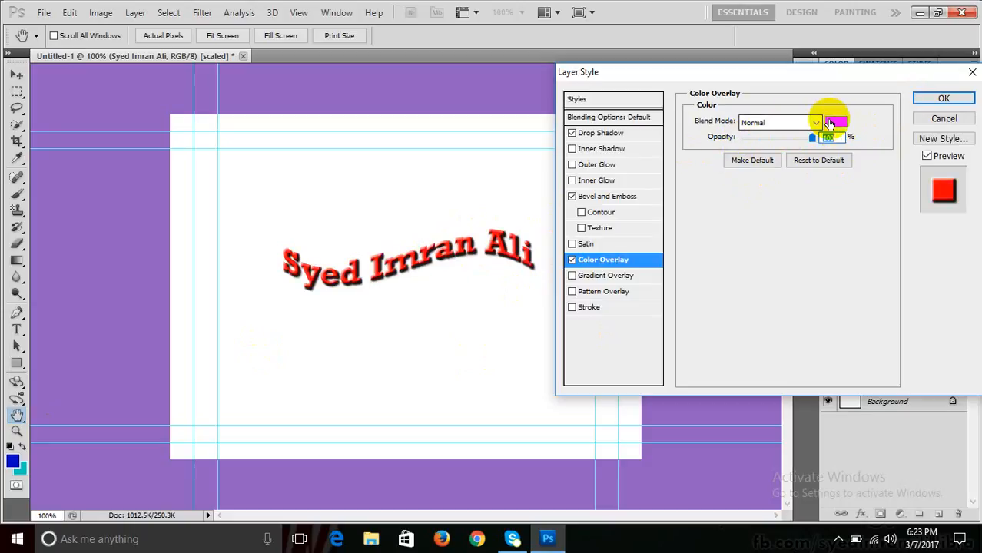
pyautogui.click(831, 123)
pyautogui.click(737, 272)
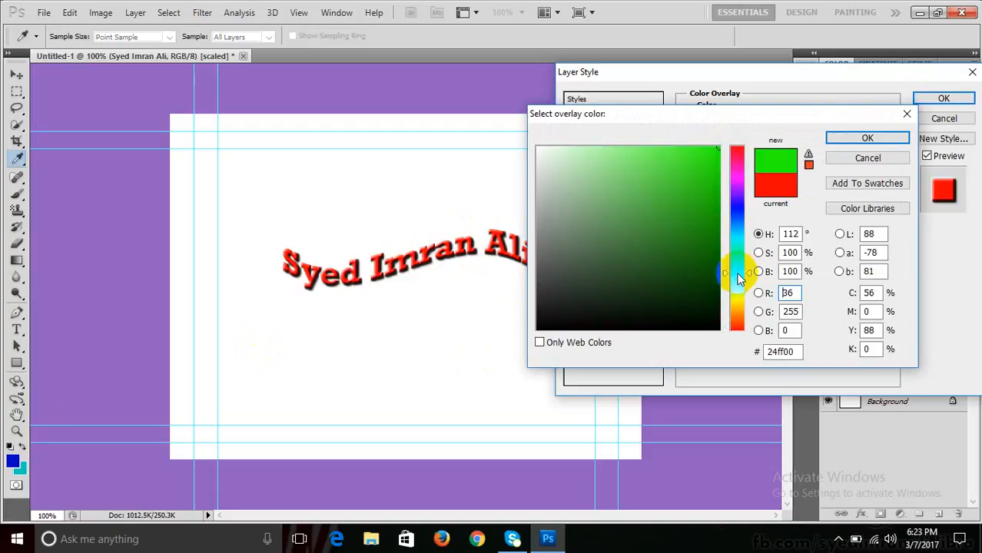
pyautogui.click(855, 137)
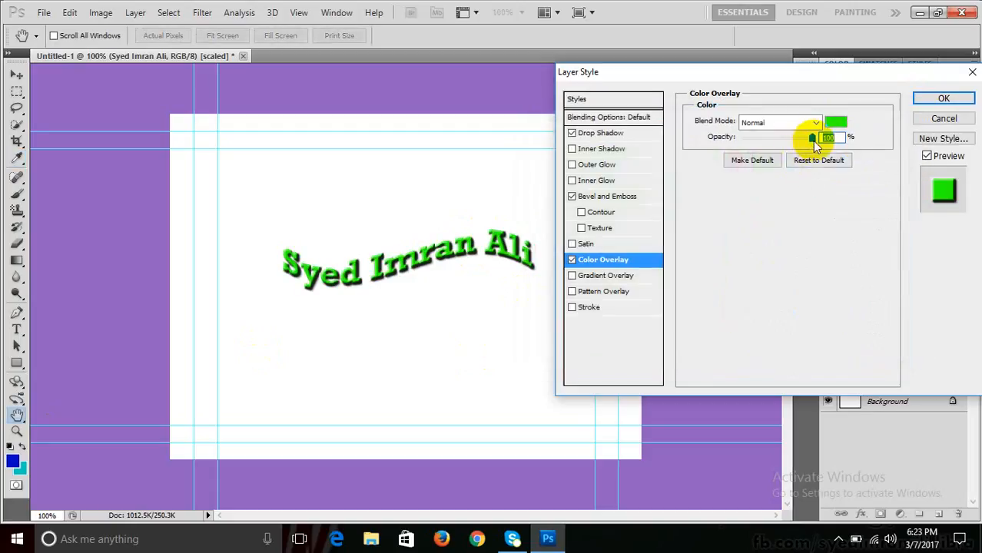
pyautogui.moveTo(812, 137); pyautogui.dragTo(771, 144)
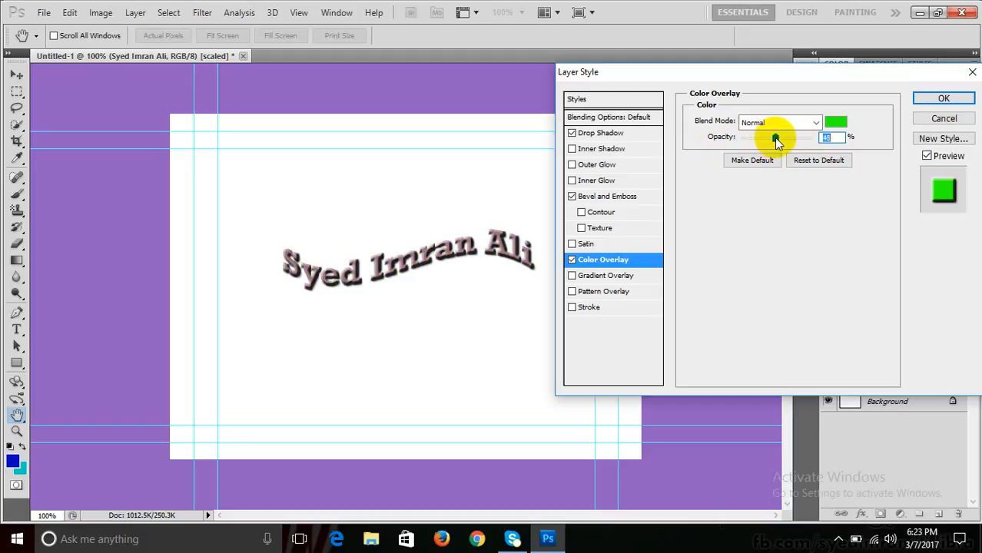
# - Preview blue, cyan, green, red and magenta overlay colours, settling on yellow
pyautogui.click(835, 122)
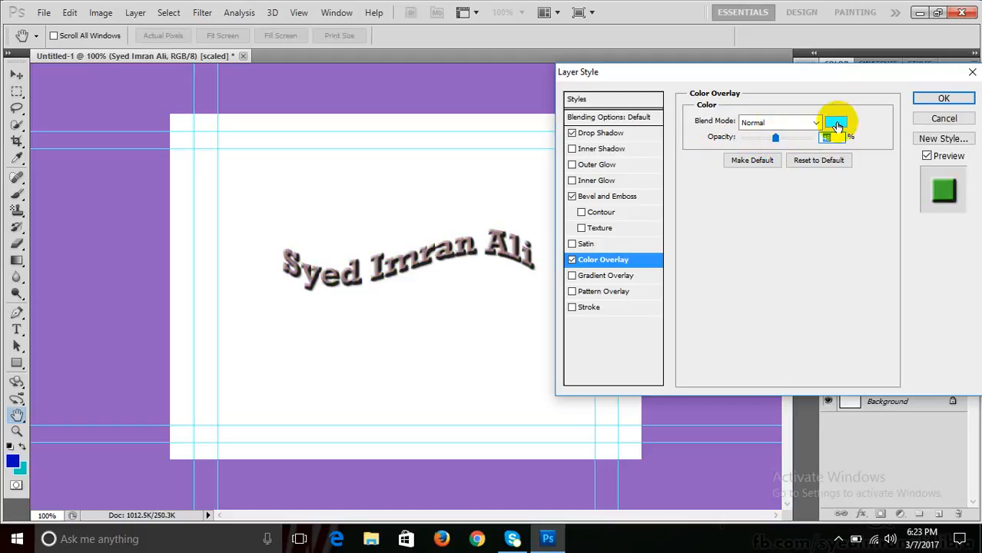
pyautogui.click(734, 206)
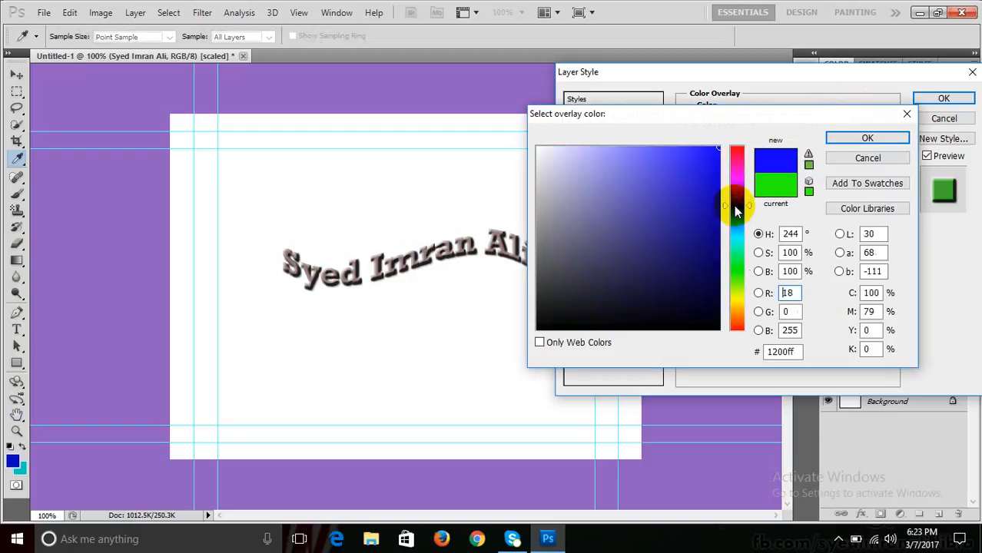
pyautogui.click(736, 239)
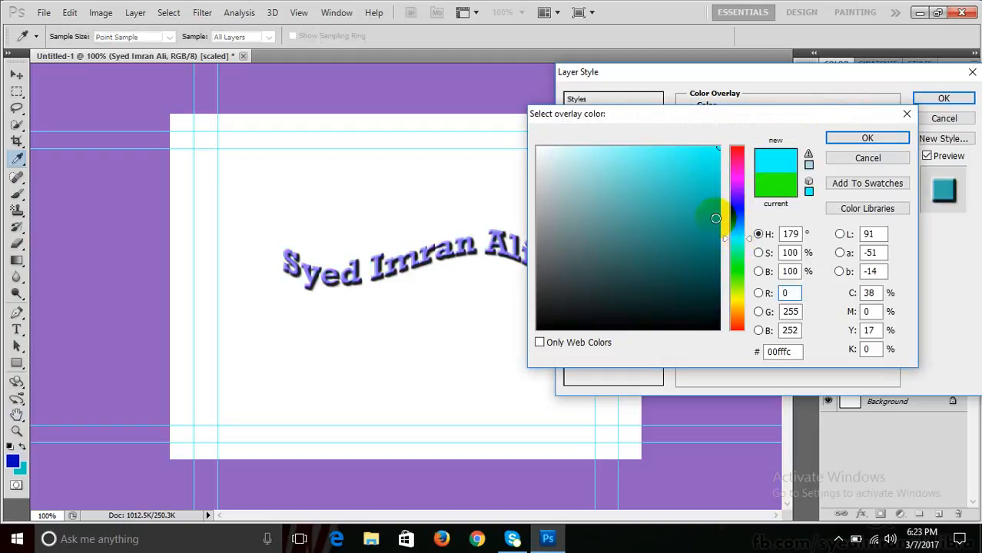
pyautogui.click(737, 271)
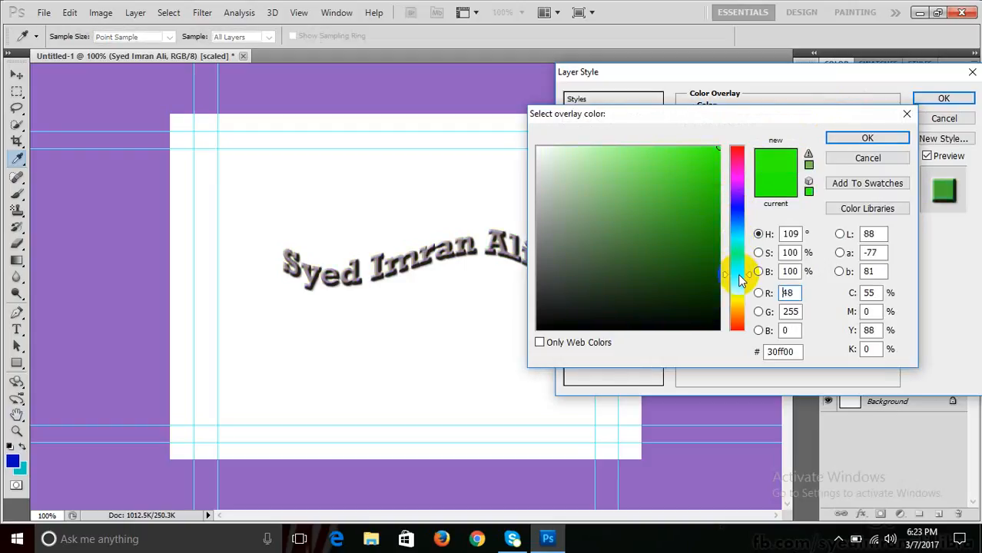
pyautogui.click(734, 150)
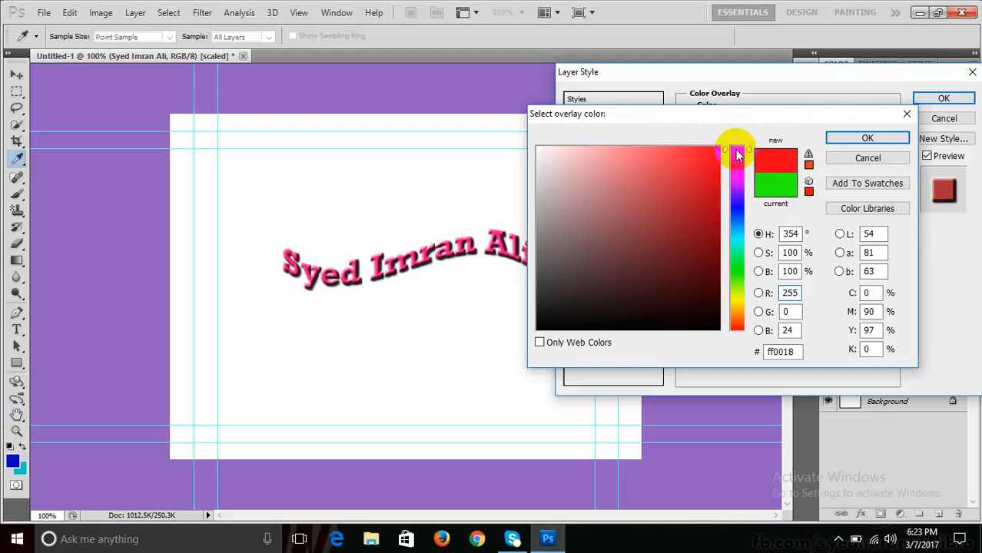
pyautogui.click(737, 179)
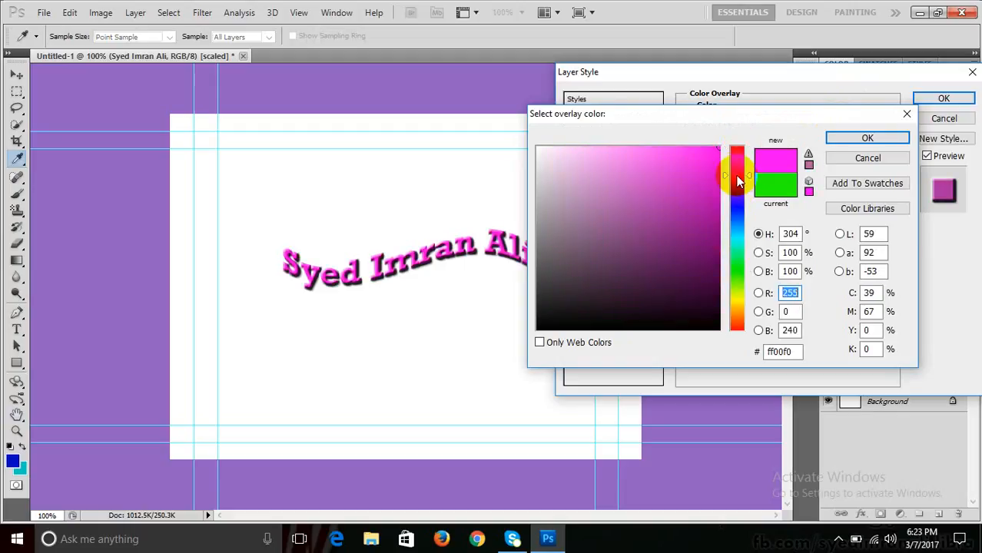
pyautogui.click(732, 300)
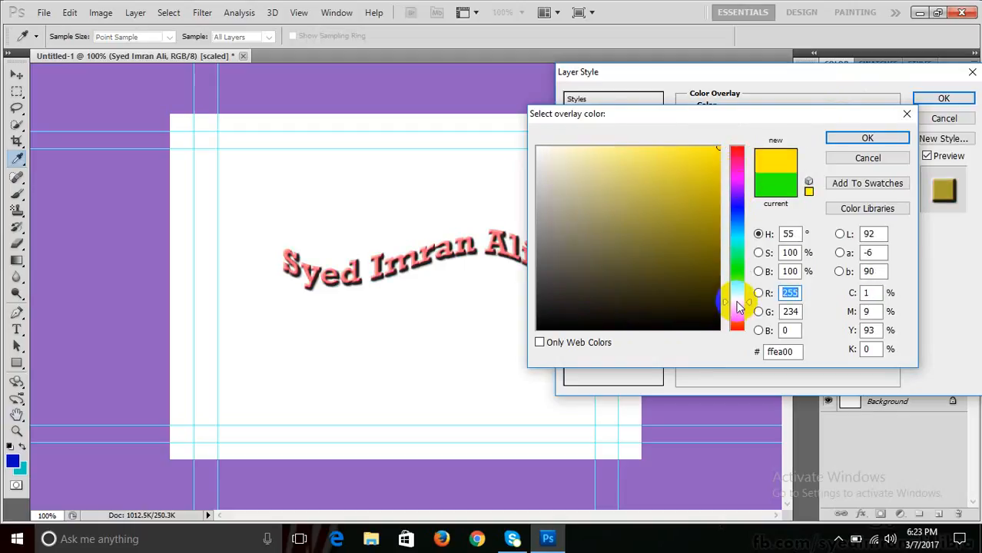
pyautogui.click(835, 140)
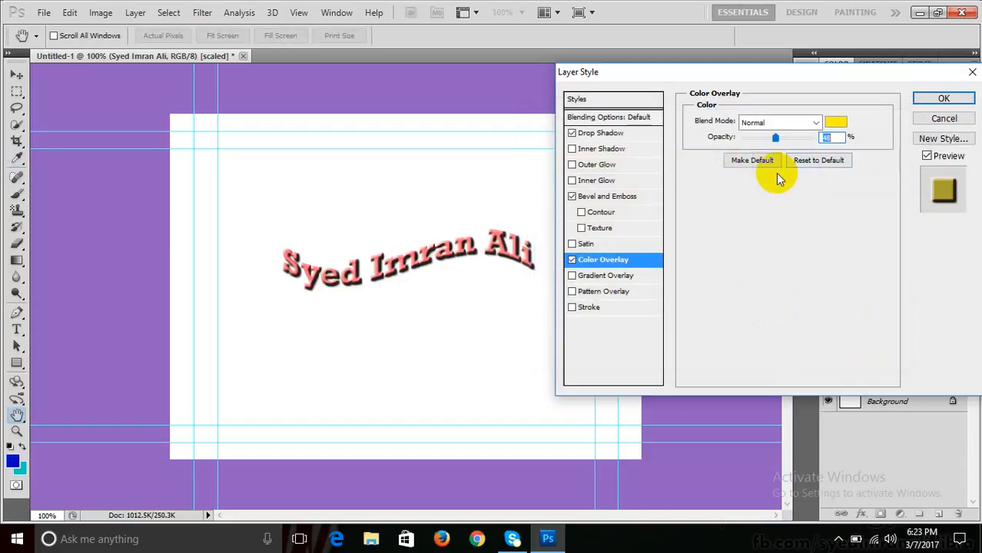
# - Make the yellow overlay fully opaque, then replace it with a Gradient Overlay
pyautogui.click(776, 139)
pyautogui.moveTo(780, 137); pyautogui.dragTo(814, 136)
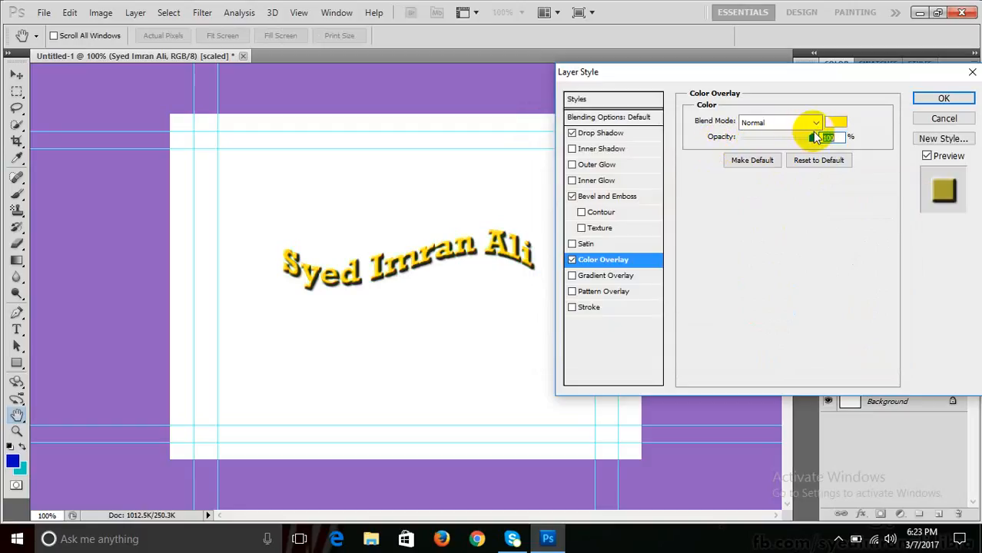
pyautogui.moveTo(819, 137); pyautogui.dragTo(793, 143)
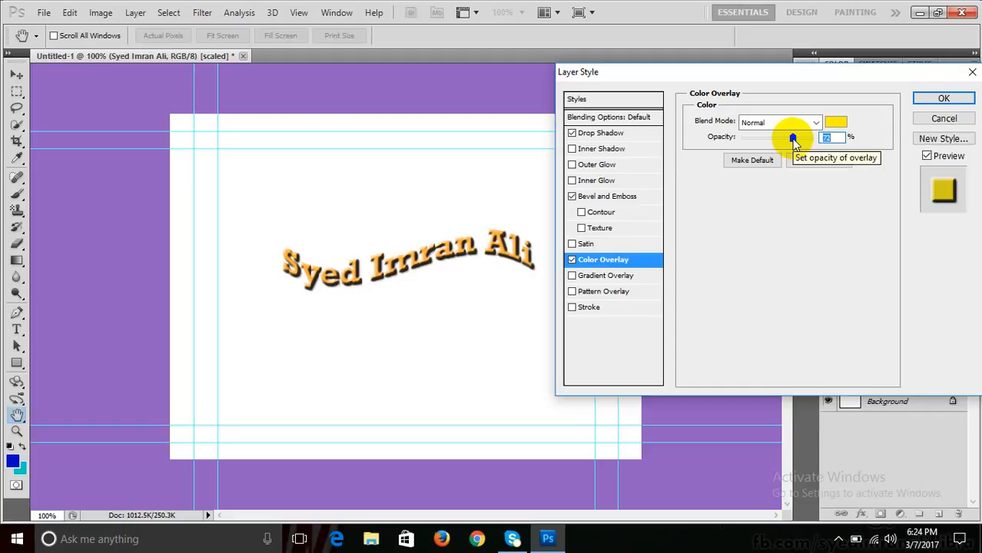
pyautogui.click(572, 260)
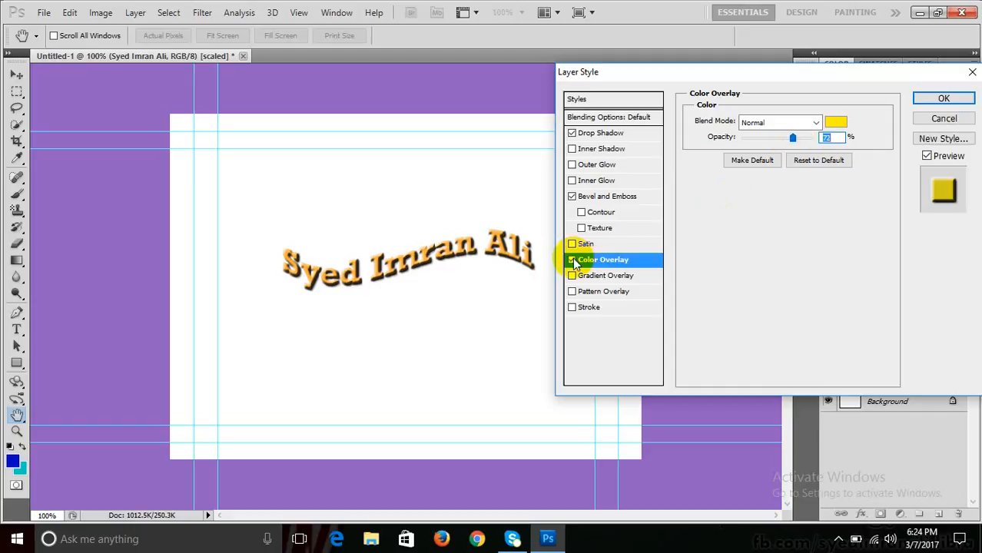
pyautogui.click(572, 276)
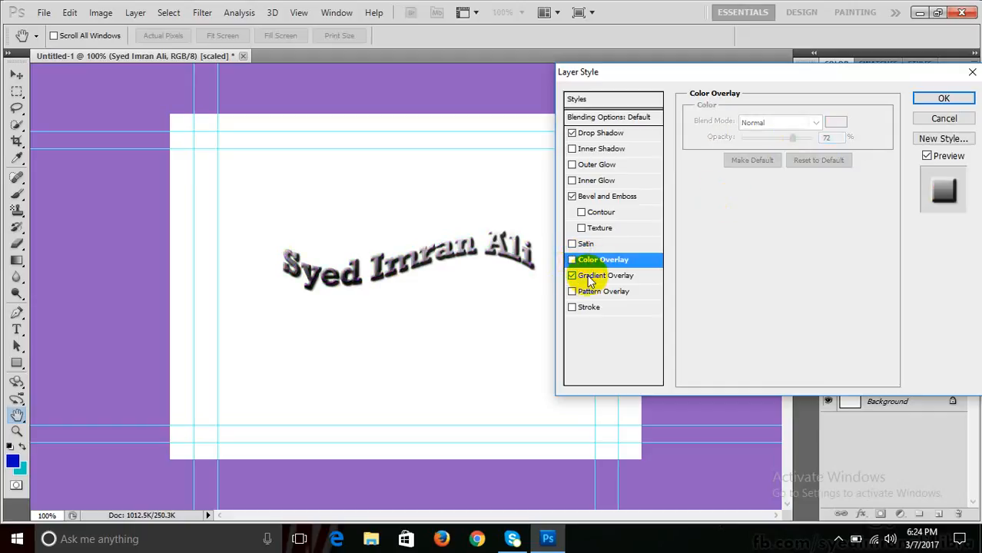
# - Preview several preset gradients on the text and settle on the blue gradient
pyautogui.click(582, 275)
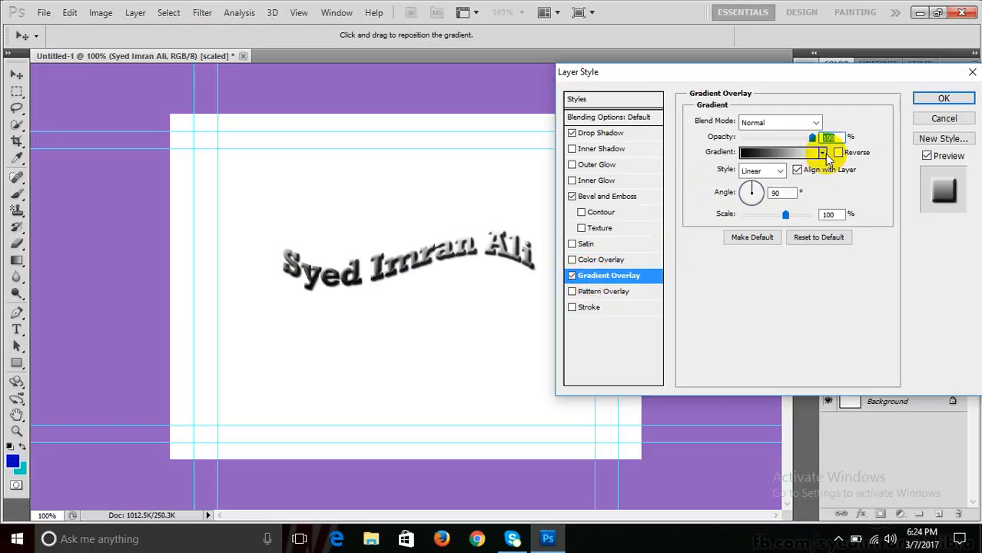
pyautogui.click(821, 152)
pyautogui.click(733, 205)
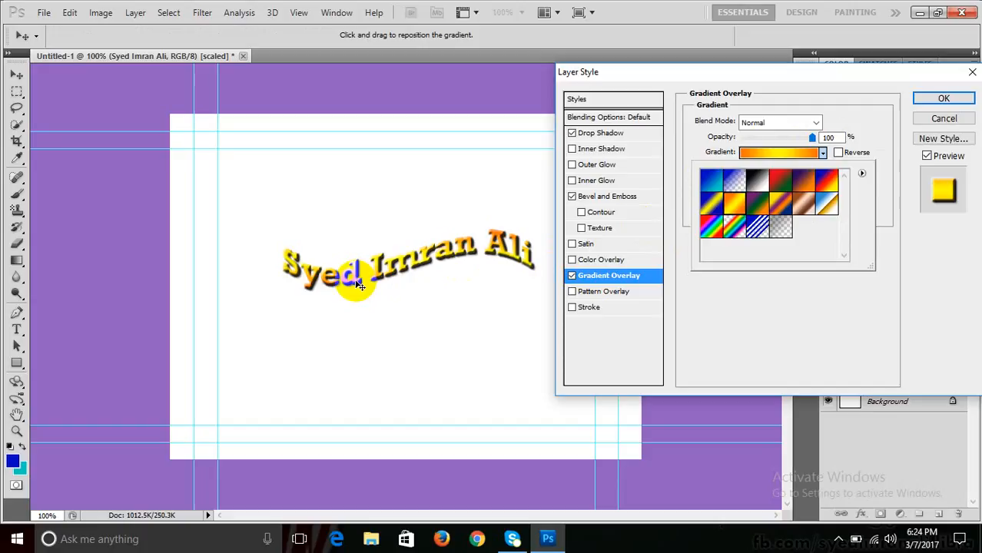
pyautogui.click(710, 203)
pyautogui.click(709, 235)
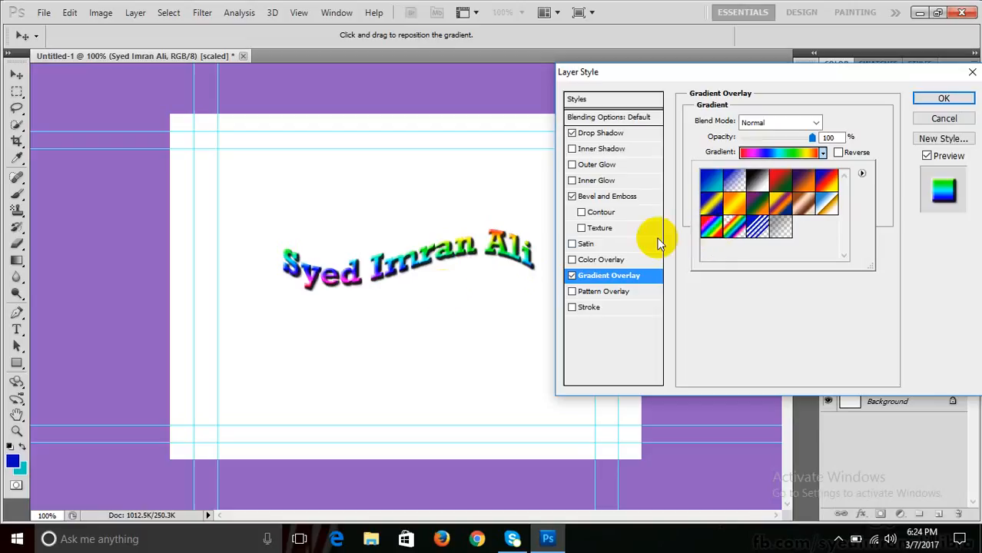
pyautogui.click(711, 182)
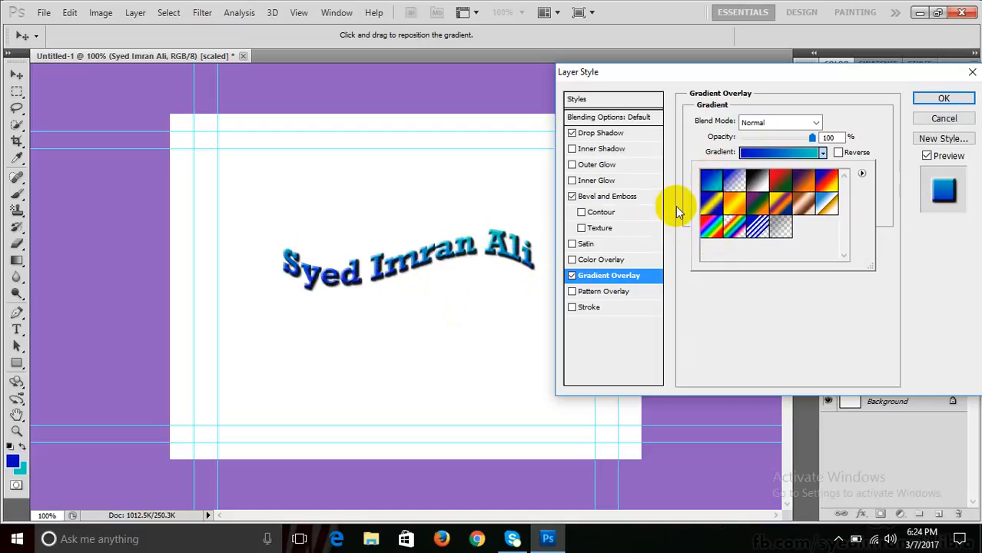
pyautogui.click(829, 207)
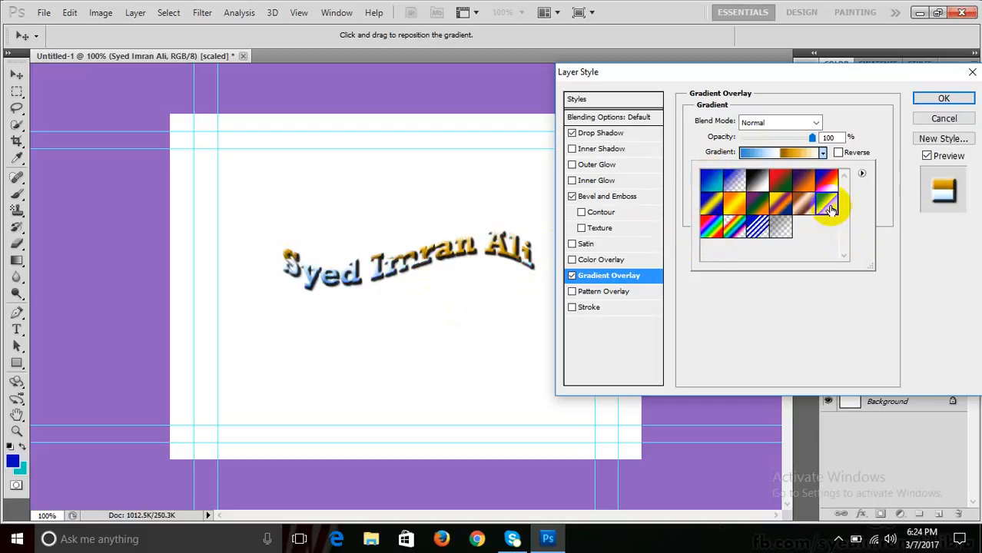
pyautogui.click(758, 228)
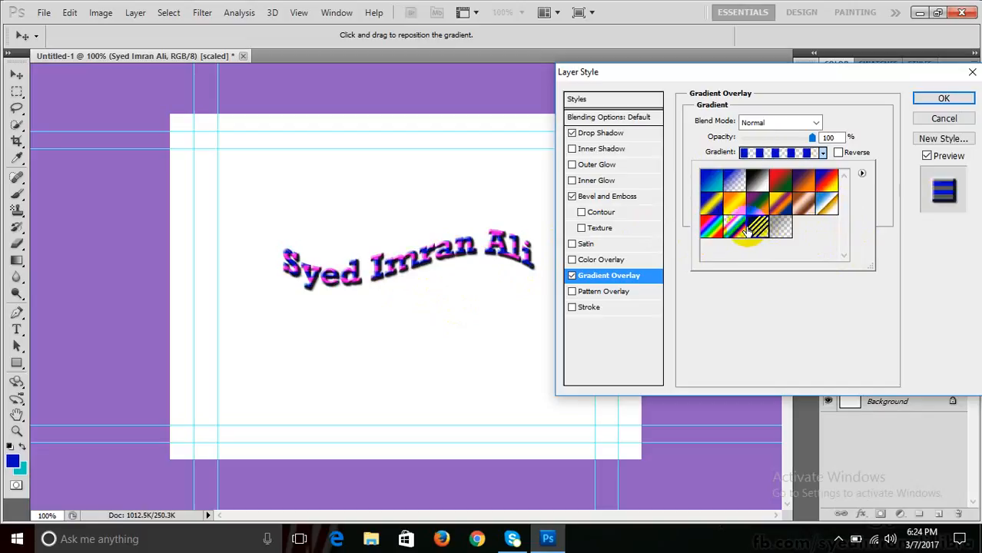
pyautogui.click(710, 227)
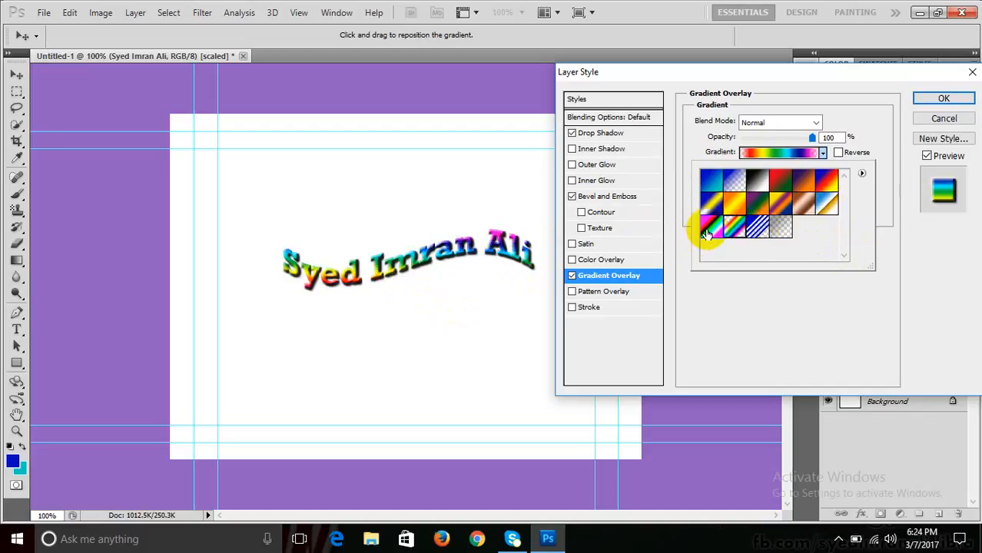
pyautogui.click(710, 178)
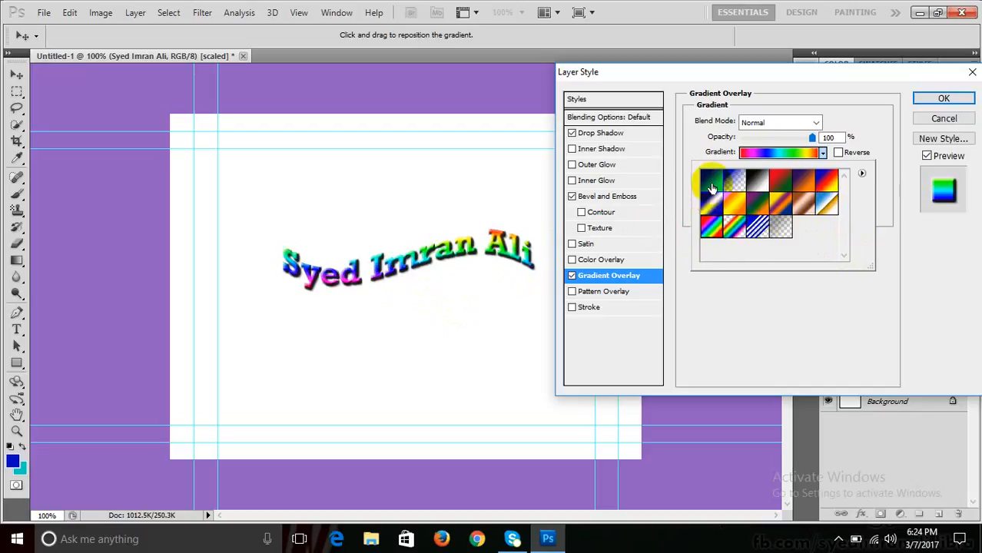
pyautogui.click(867, 288)
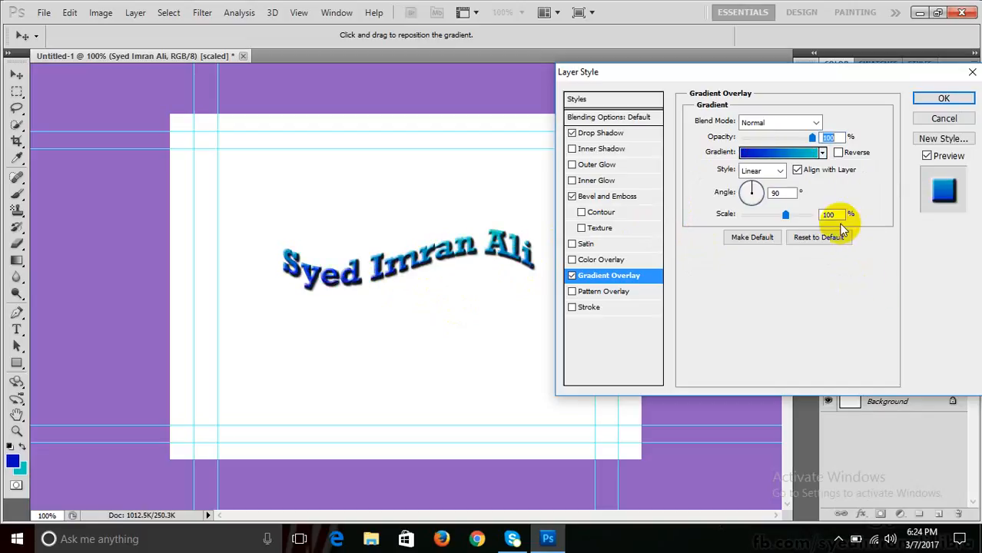
# - Try a reversed radial gradient and widen its scale to 150%
pyautogui.click(780, 172)
pyautogui.click(756, 198)
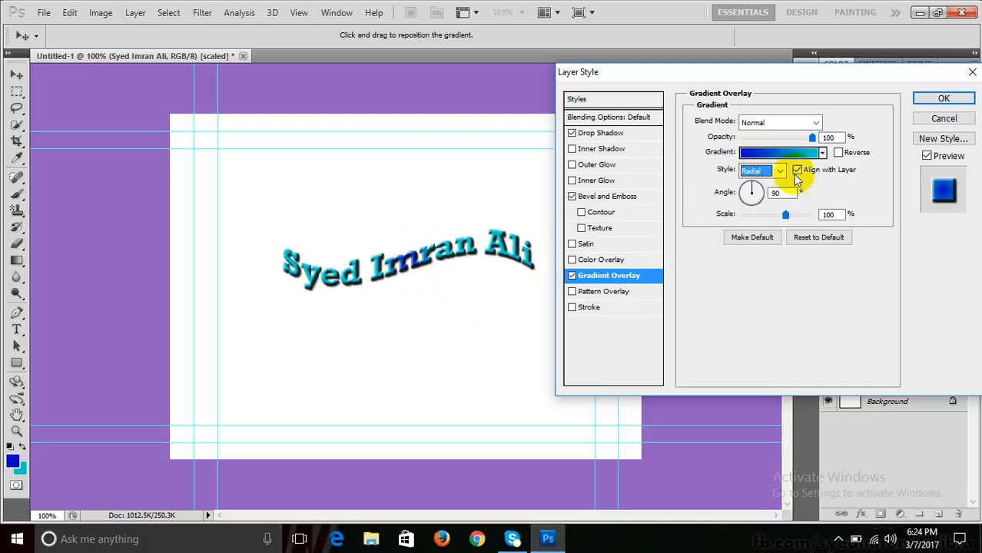
pyautogui.click(837, 152)
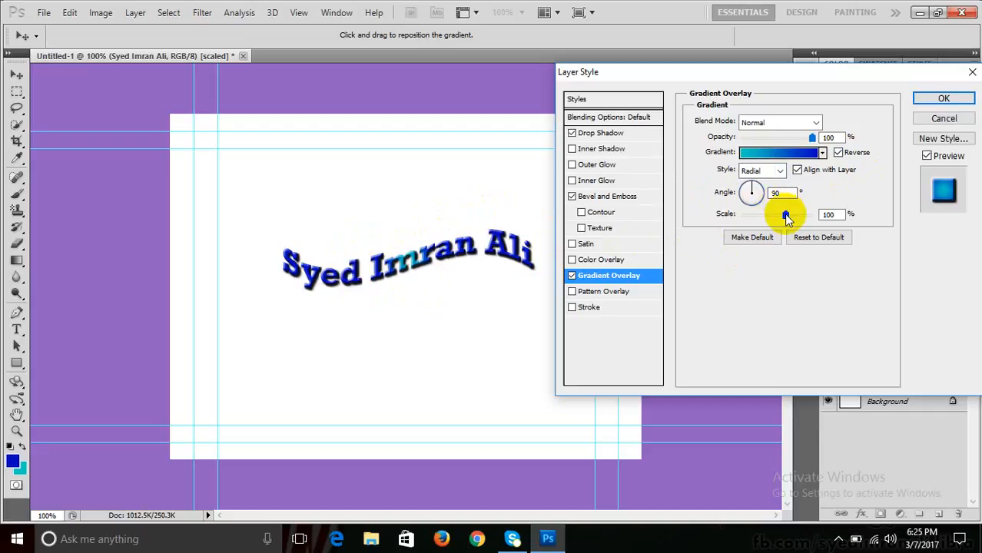
pyautogui.moveTo(782, 215); pyautogui.dragTo(820, 215)
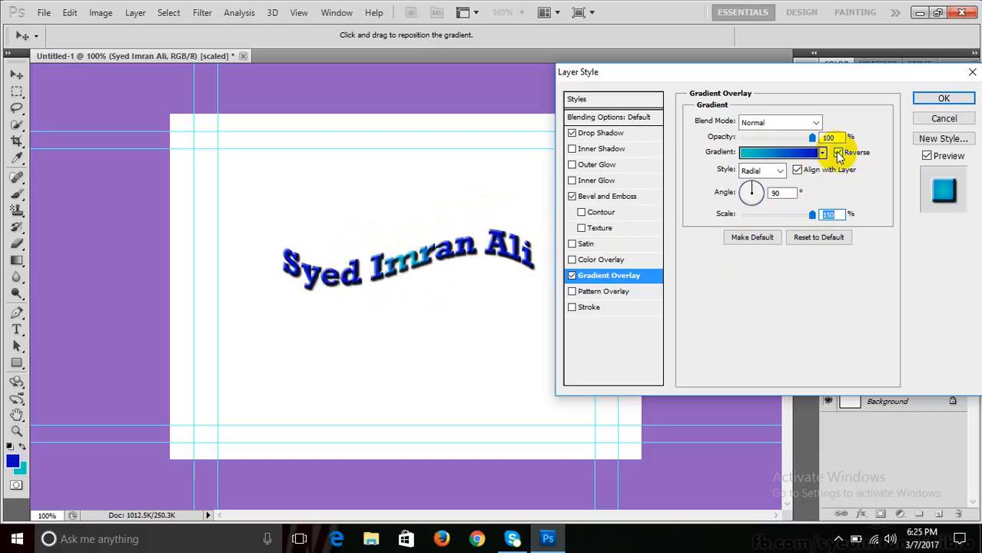
pyautogui.click(780, 170)
pyautogui.click(781, 174)
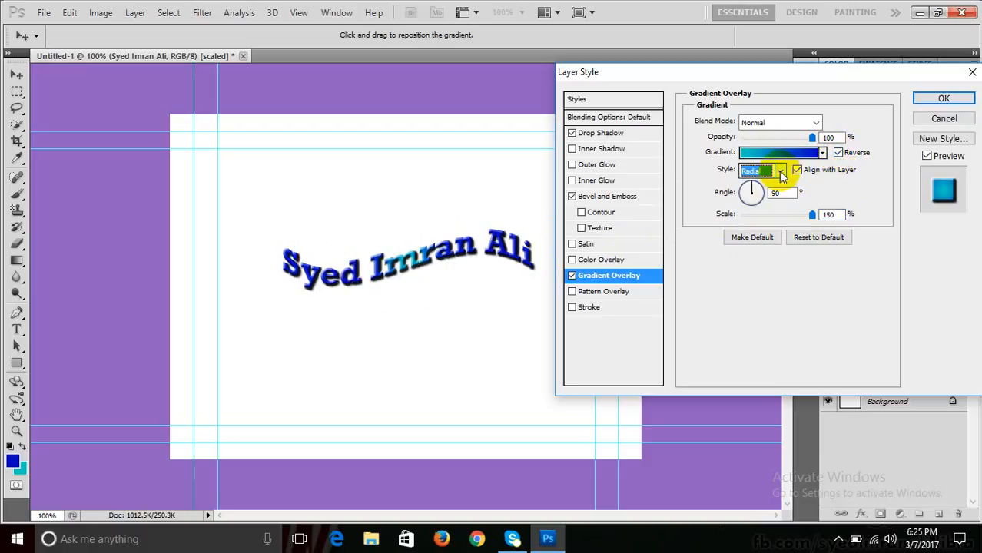
# - Cycle through Angle, Reflected, Diamond and Radial gradient styles, ending on Linear
pyautogui.click(779, 171)
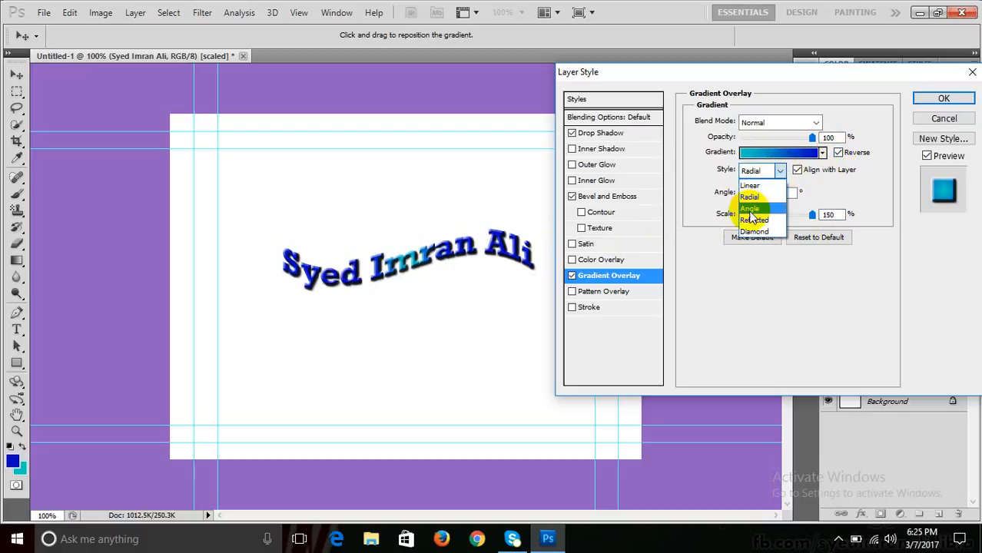
pyautogui.click(750, 209)
pyautogui.click(780, 172)
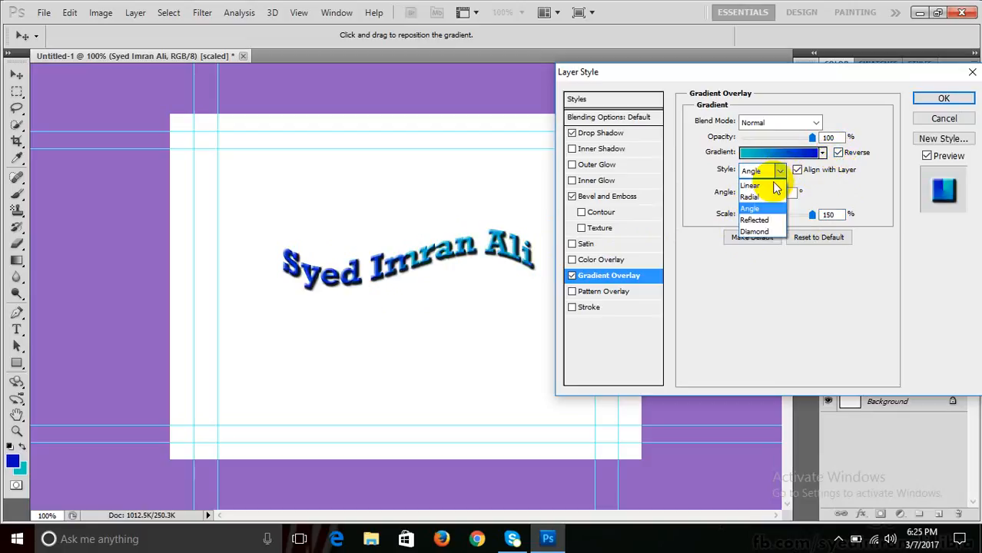
pyautogui.click(755, 220)
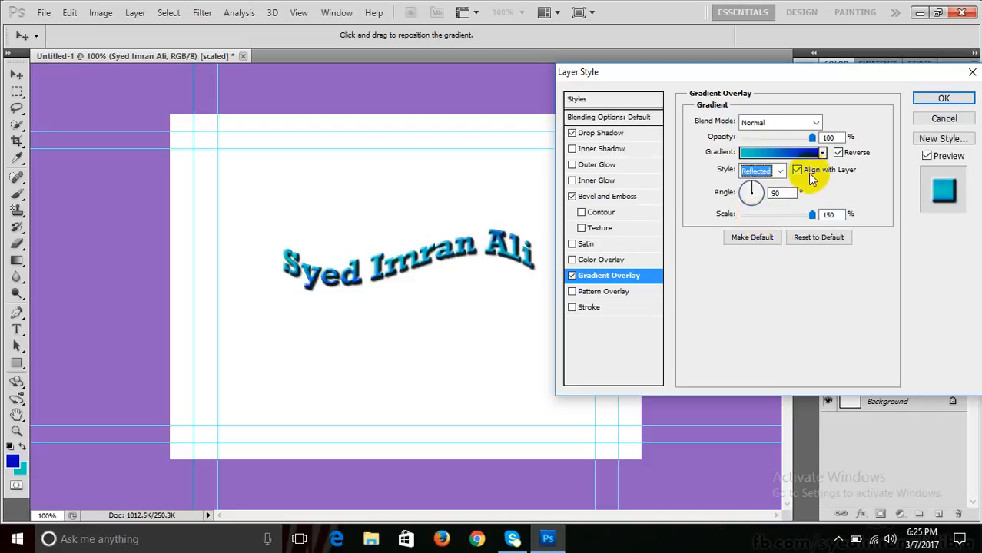
pyautogui.click(780, 171)
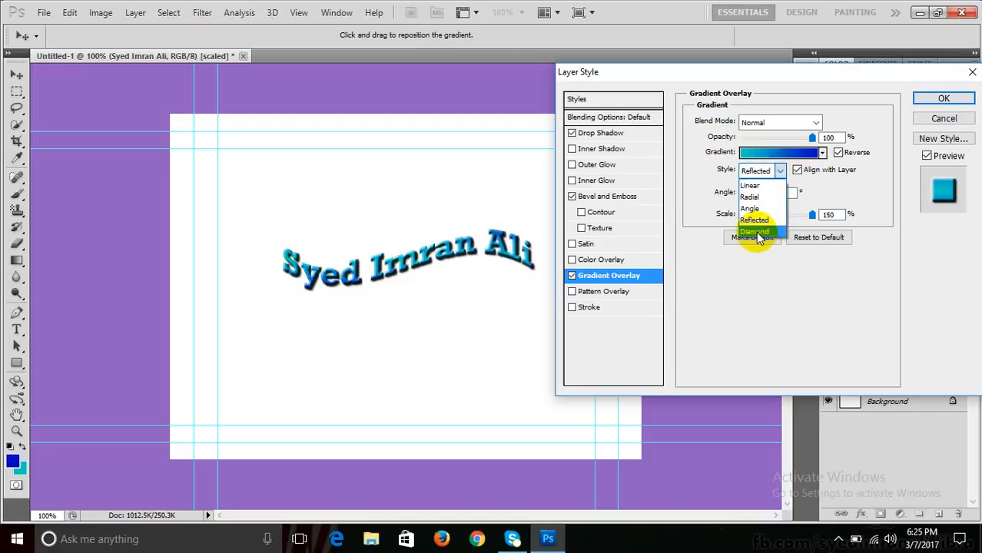
pyautogui.click(755, 231)
pyautogui.click(780, 171)
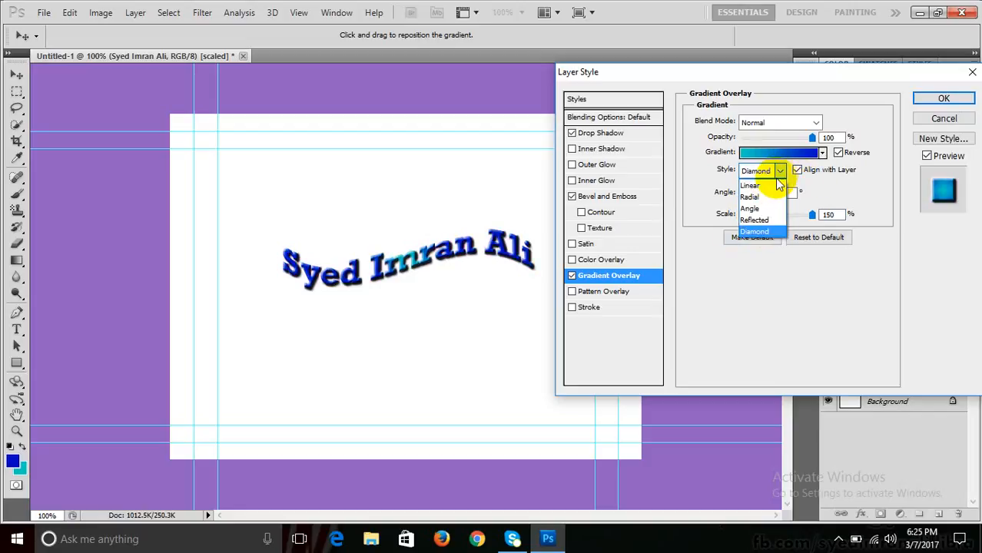
pyautogui.click(756, 199)
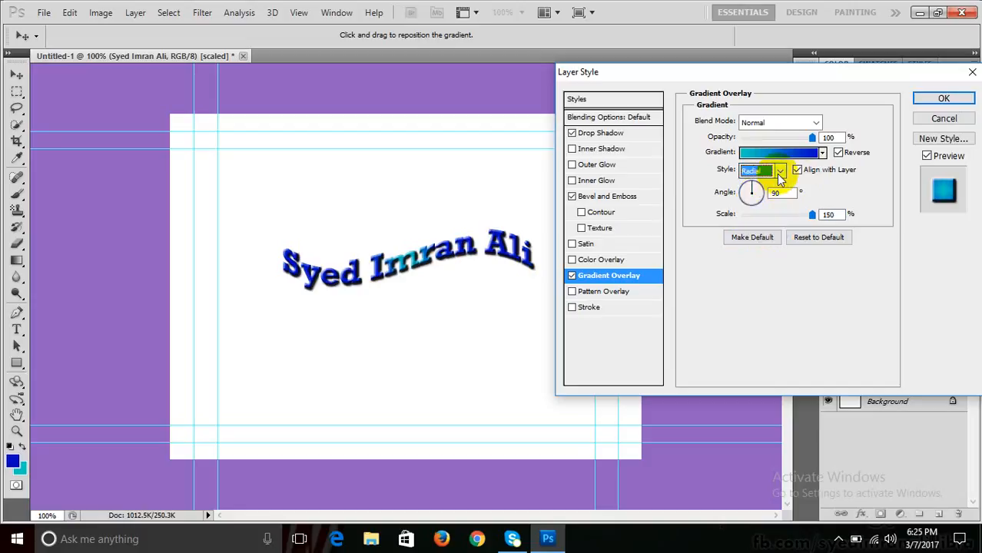
pyautogui.click(780, 171)
pyautogui.click(756, 187)
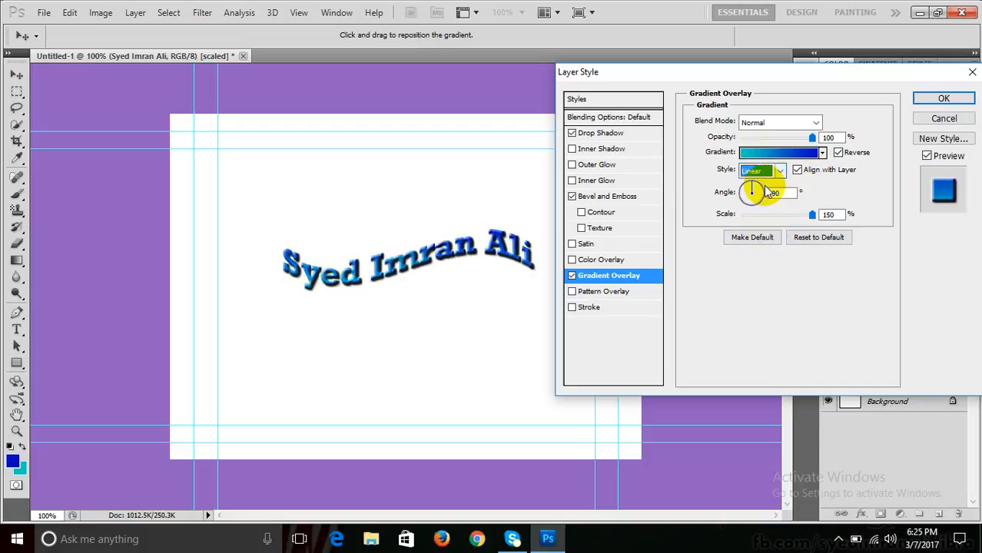
# - Uncheck Reverse, set the gradient angle to 138°, and turn Gradient Overlay off
pyautogui.click(837, 153)
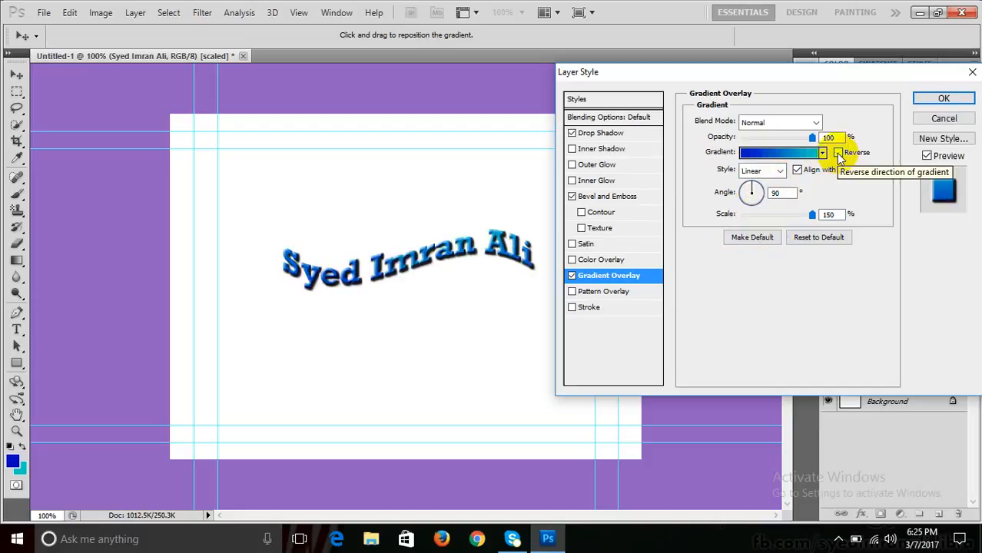
pyautogui.click(751, 192)
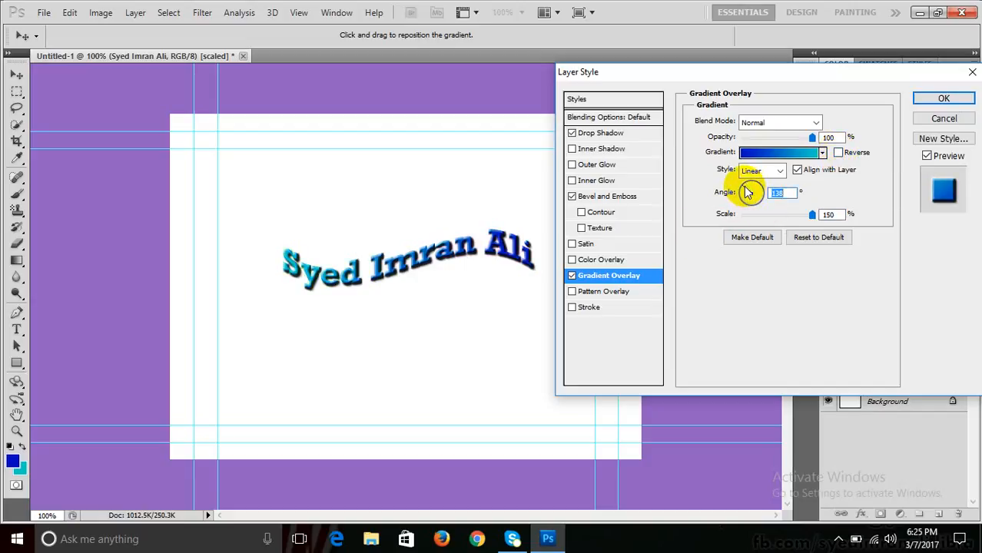
pyautogui.click(571, 276)
# - Apply a rainbow Pattern Overlay, briefly try bubbles, then switch the overlay off
pyautogui.click(572, 292)
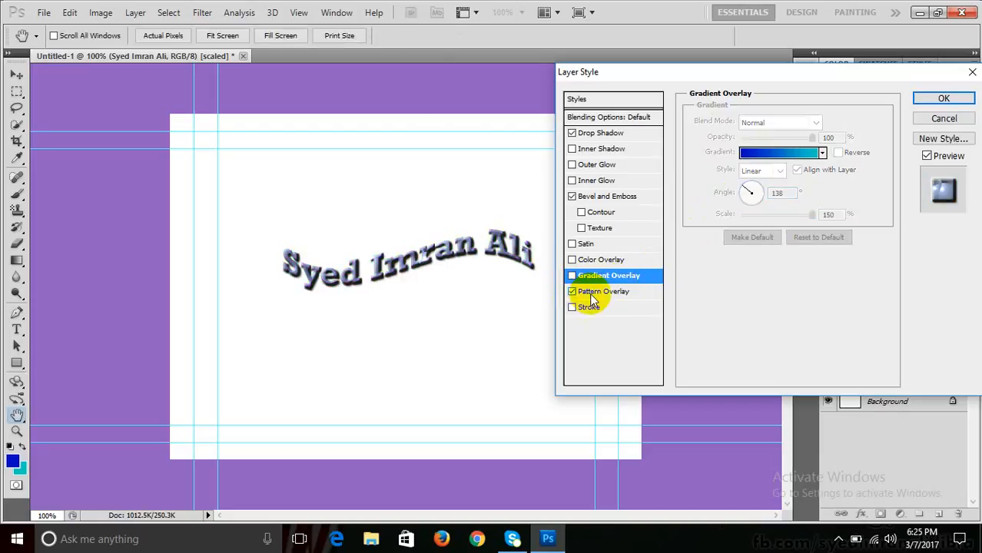
pyautogui.click(595, 292)
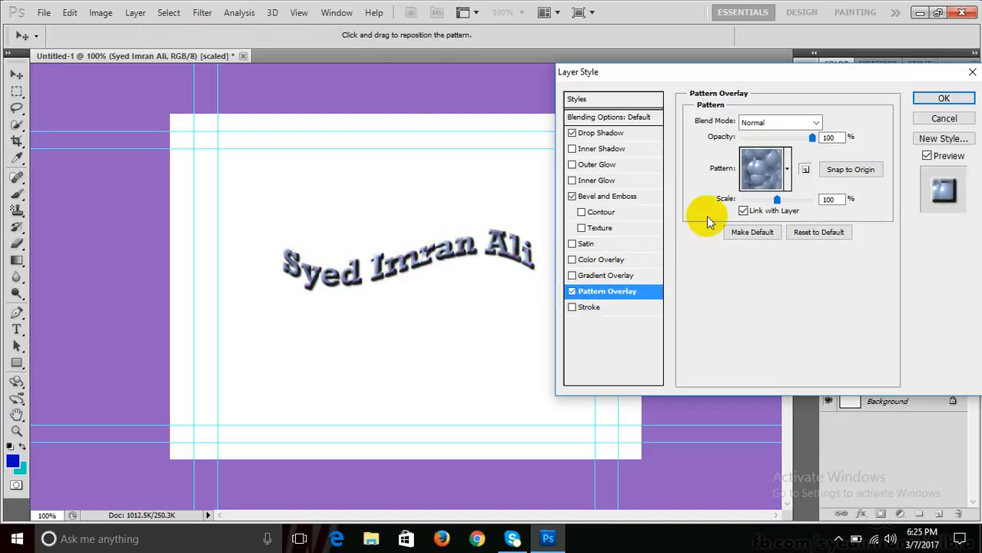
pyautogui.click(787, 169)
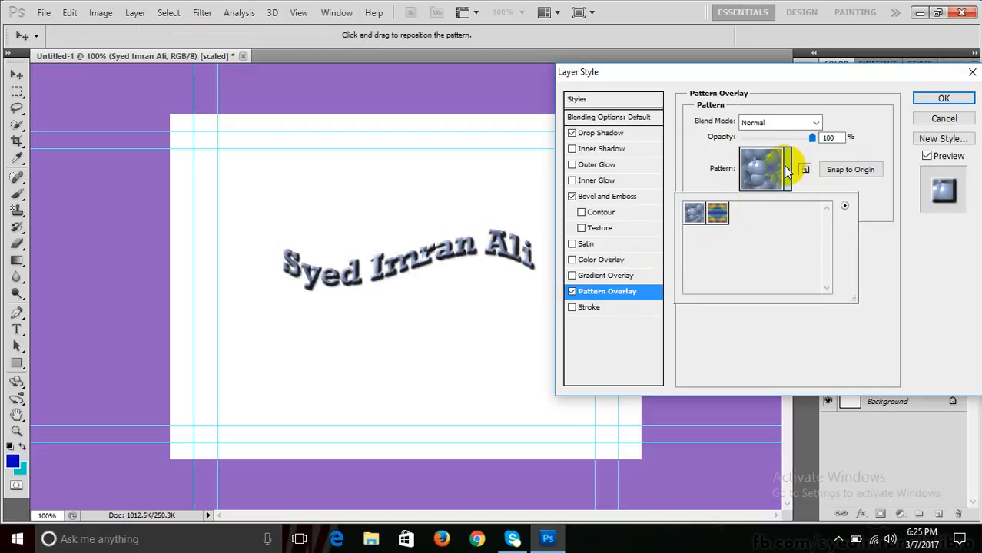
pyautogui.click(715, 216)
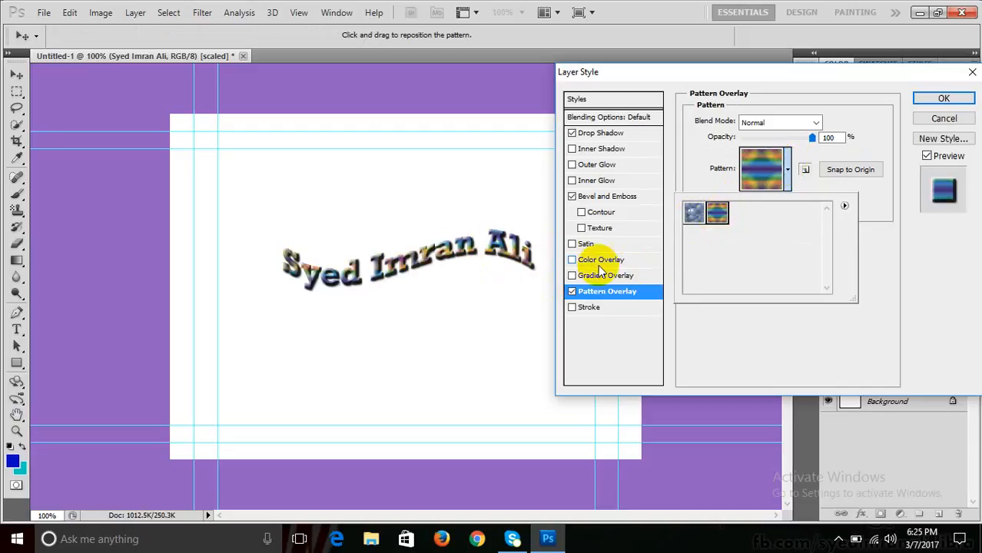
pyautogui.click(694, 217)
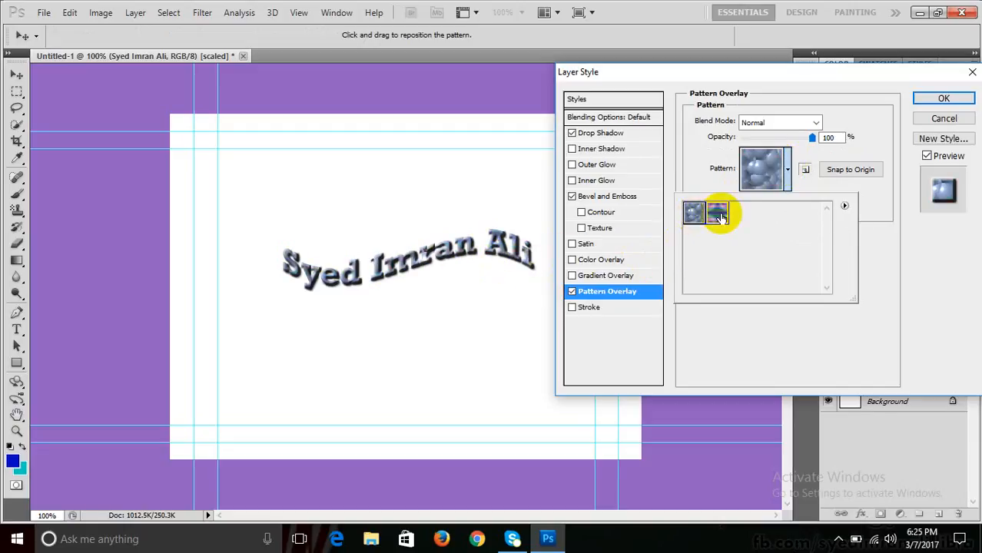
pyautogui.click(718, 217)
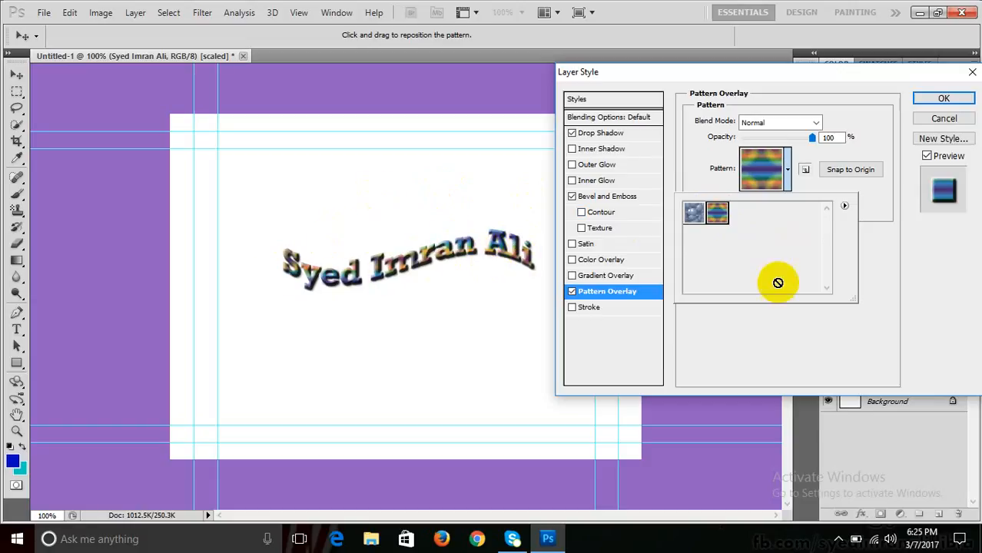
pyautogui.click(894, 313)
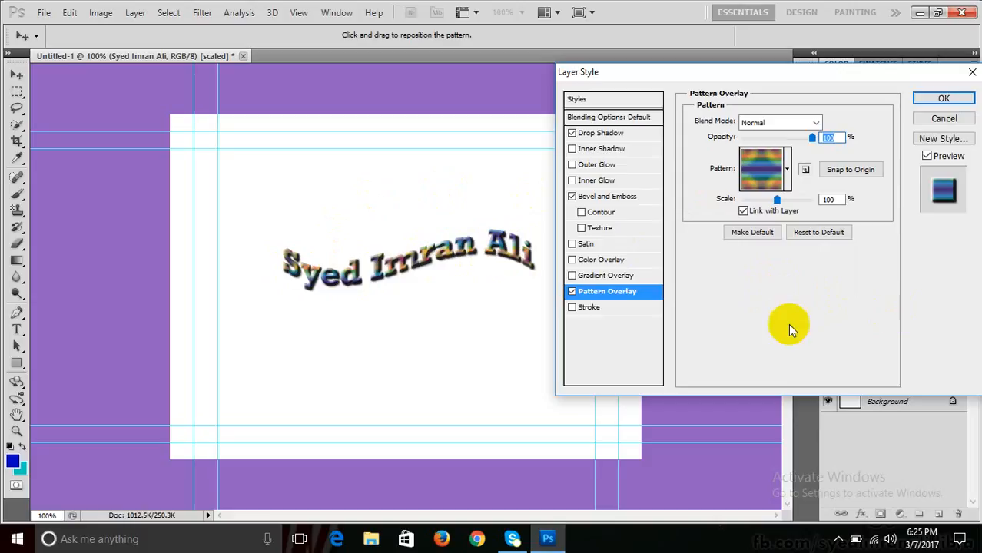
pyautogui.click(571, 291)
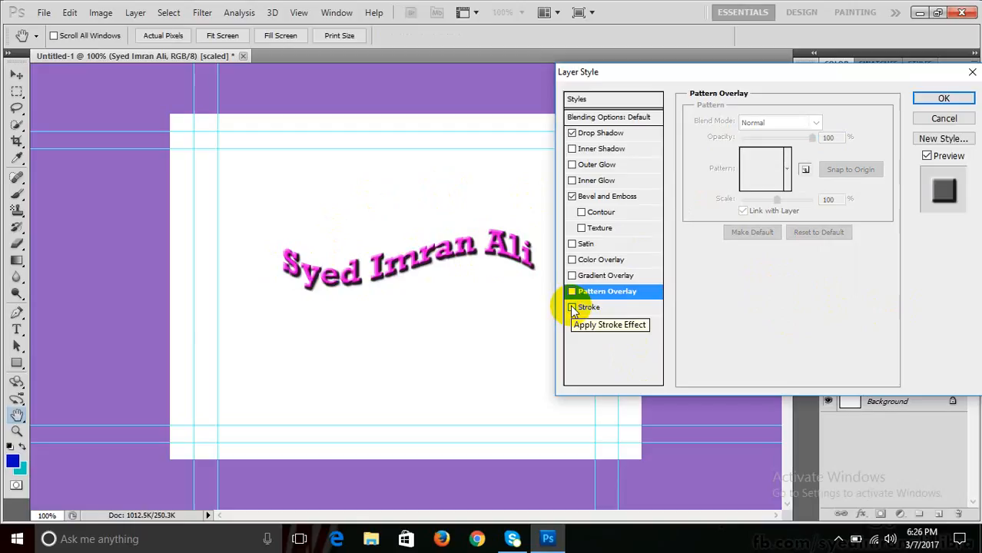
# - Enable Stroke and set its colour to near-black 09090a
pyautogui.click(572, 307)
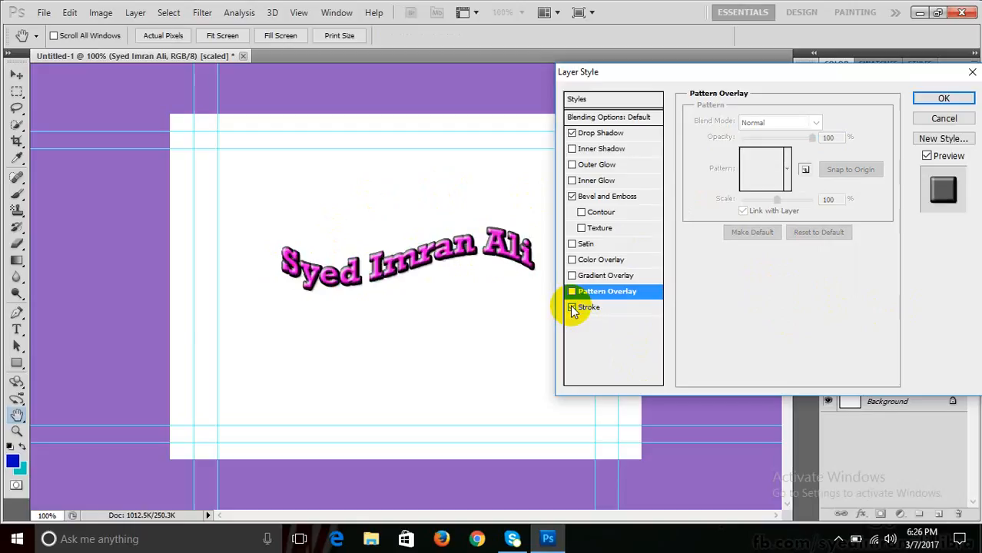
pyautogui.click(613, 307)
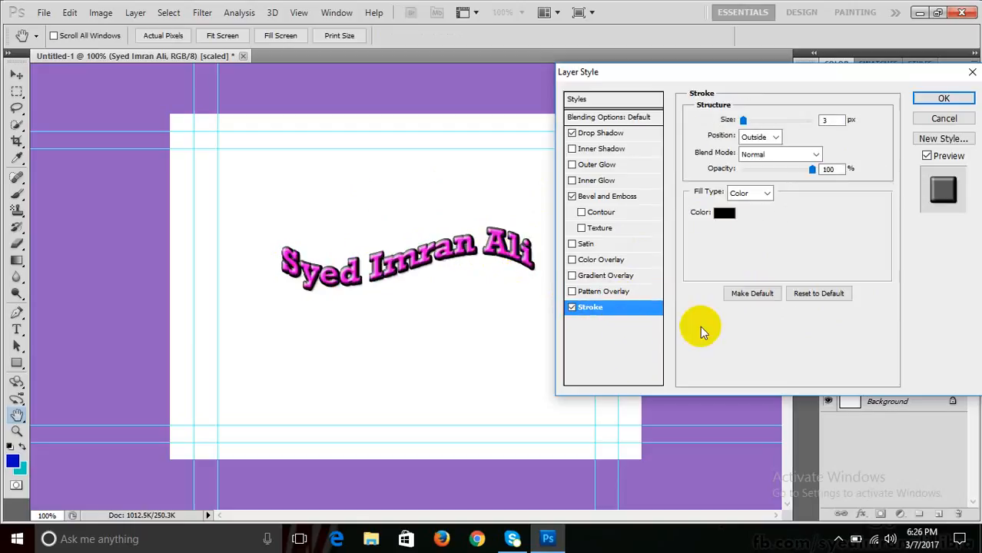
pyautogui.click(724, 213)
pyautogui.click(513, 140)
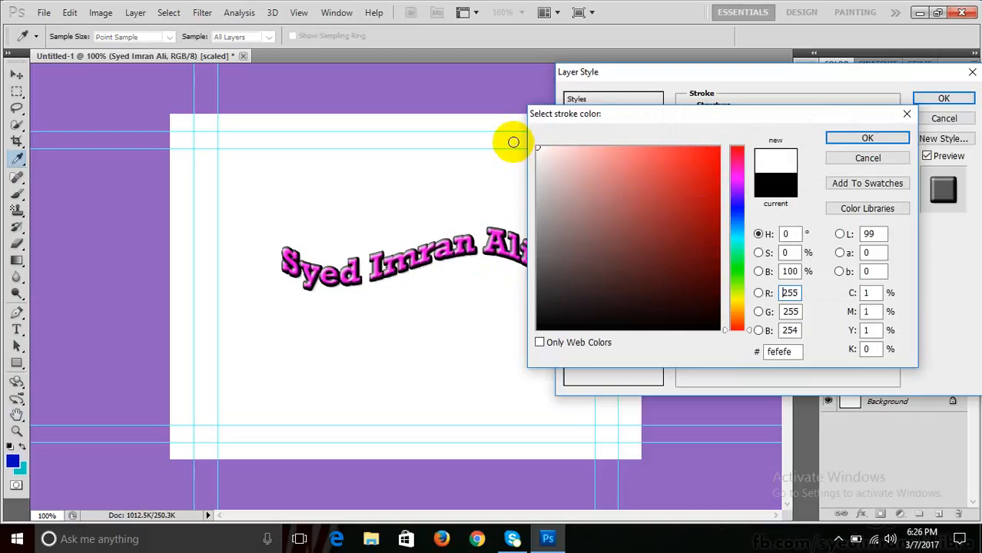
pyautogui.click(696, 165)
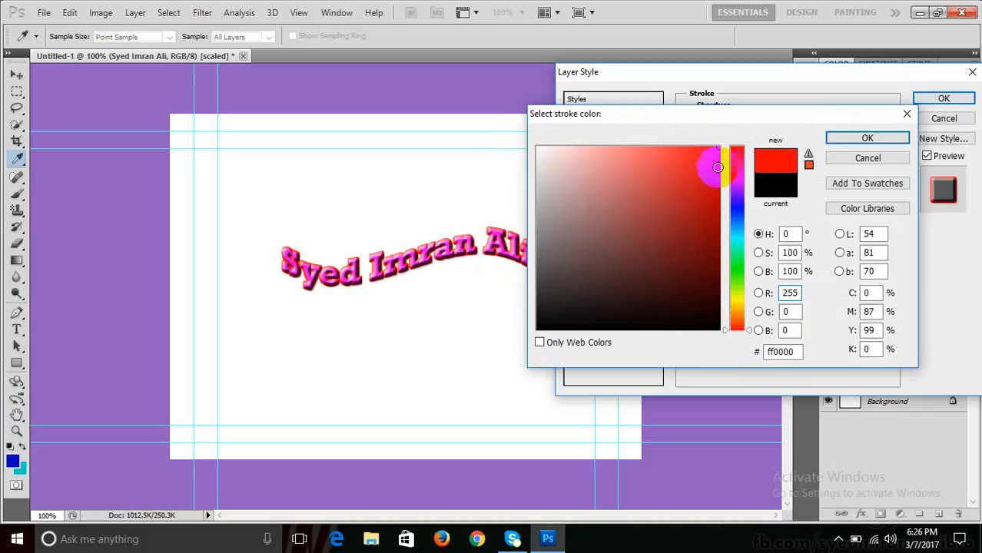
pyautogui.click(737, 233)
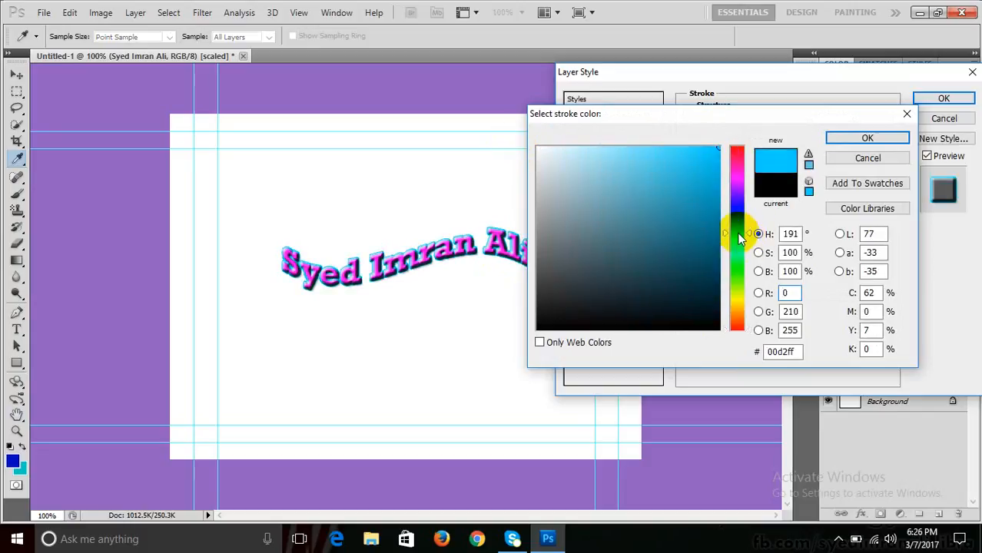
pyautogui.moveTo(737, 233)
pyautogui.mouseDown()
pyautogui.moveTo(737, 197)
pyautogui.moveTo(737, 205)
pyautogui.mouseUp()
pyautogui.moveTo(635, 247); pyautogui.dragTo(557, 323)
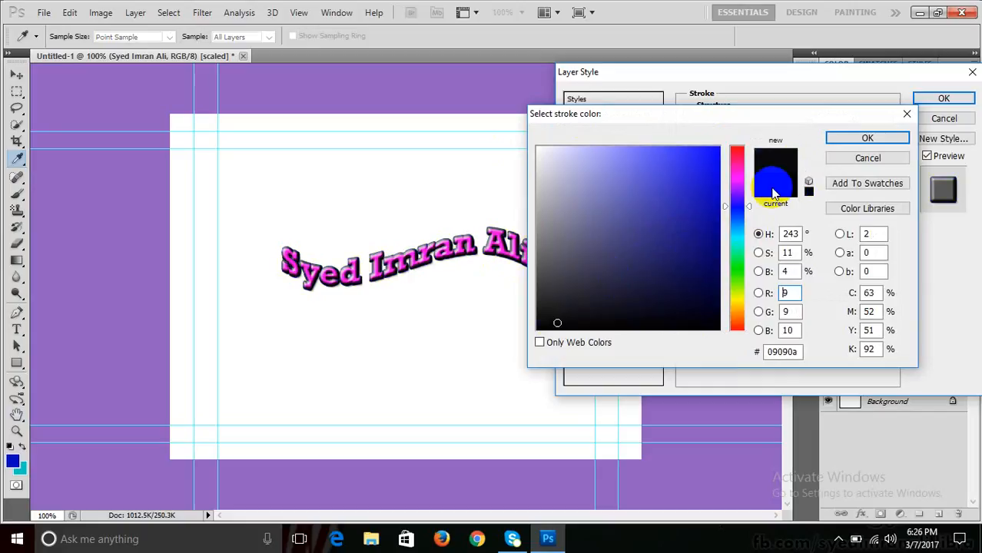
pyautogui.click(863, 137)
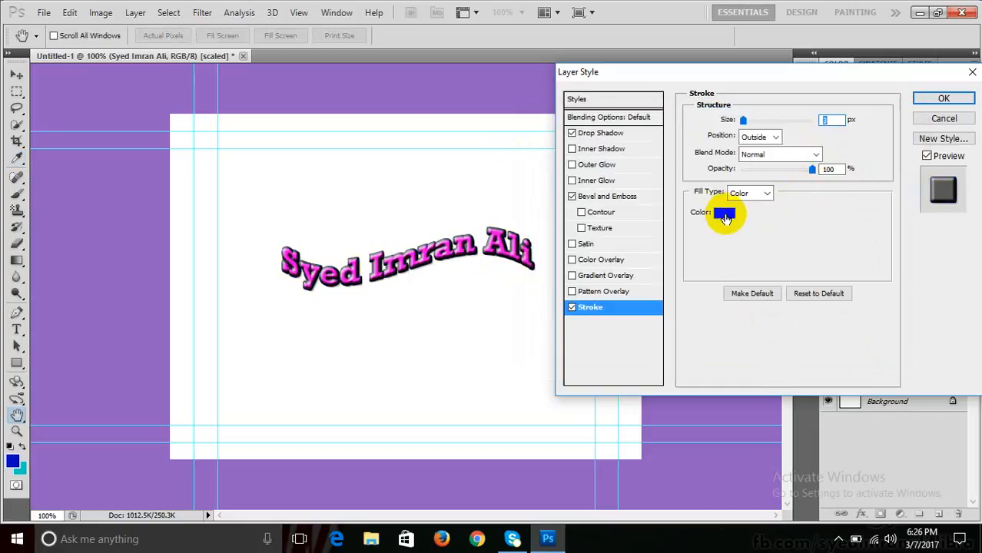
# - Set the stroke size to 3 px and turn off the drop shadow
pyautogui.moveTo(829, 119); pyautogui.dragTo(802, 121)
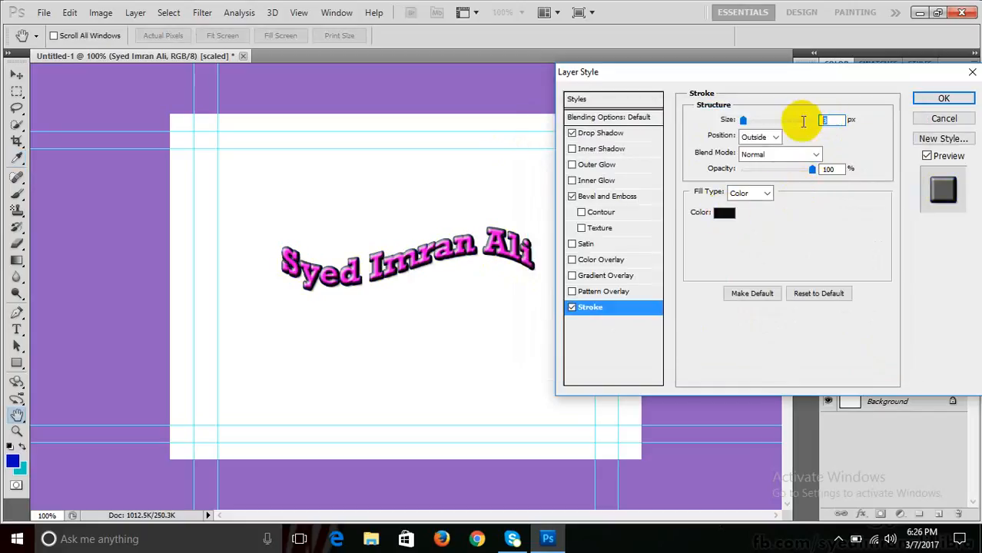
pyautogui.write('2')
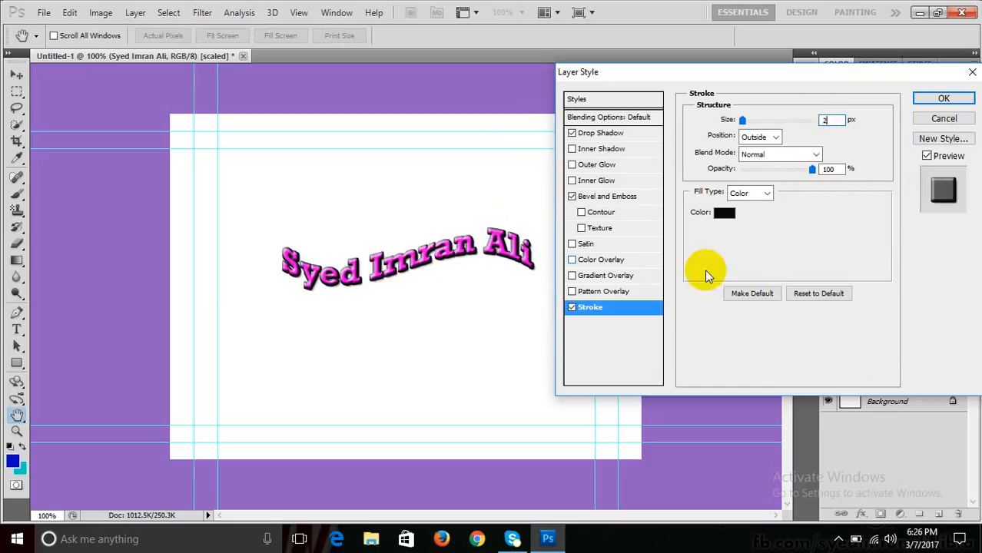
pyautogui.click(573, 134)
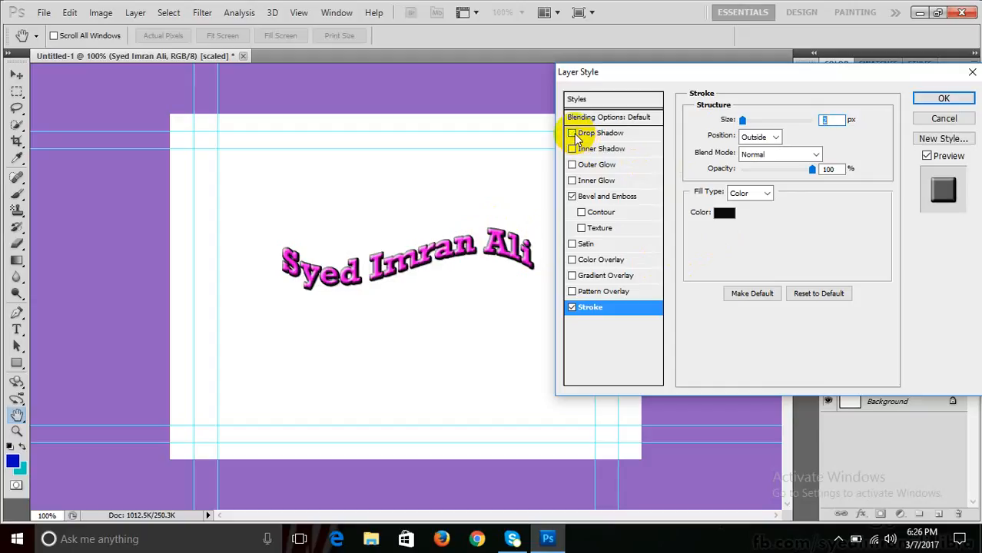
pyautogui.click(574, 135)
pyautogui.click(573, 134)
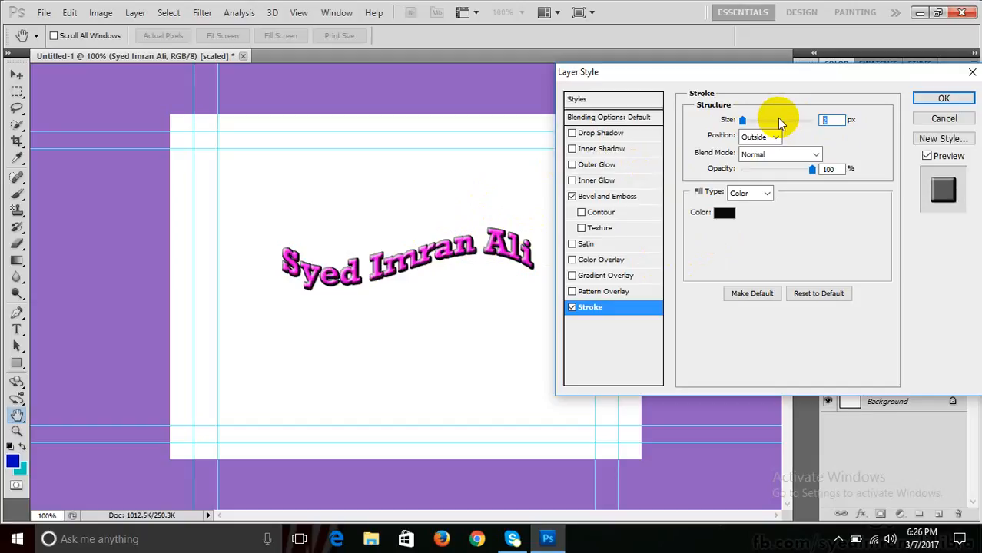
pyautogui.write('3')
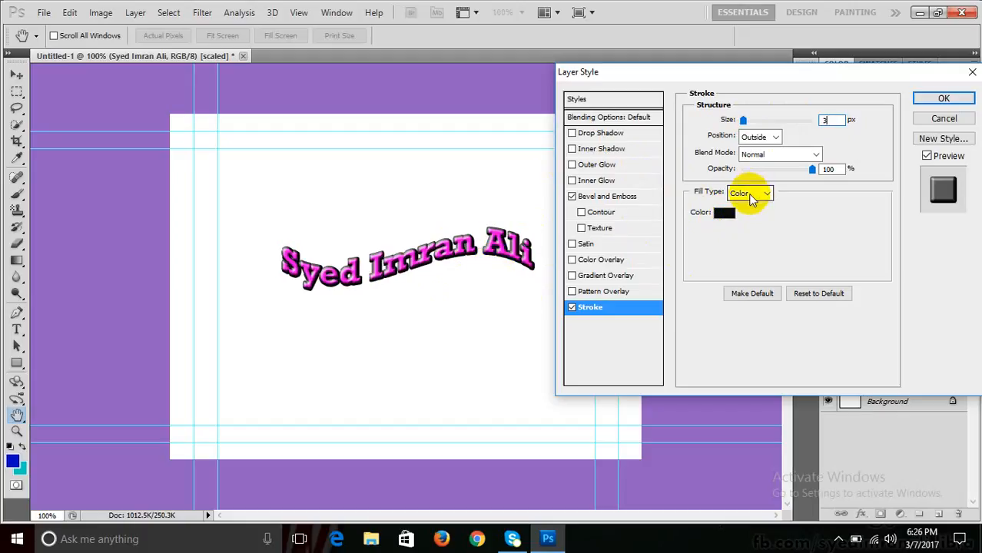
# - Fill the stroke with an orange-yellow gradient preset
pyautogui.click(749, 194)
pyautogui.click(748, 222)
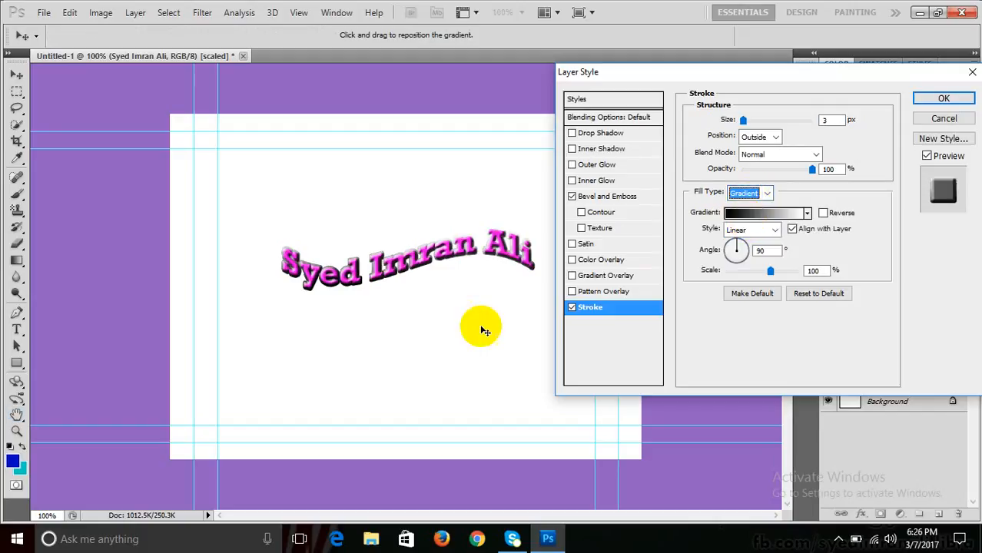
pyautogui.click(806, 213)
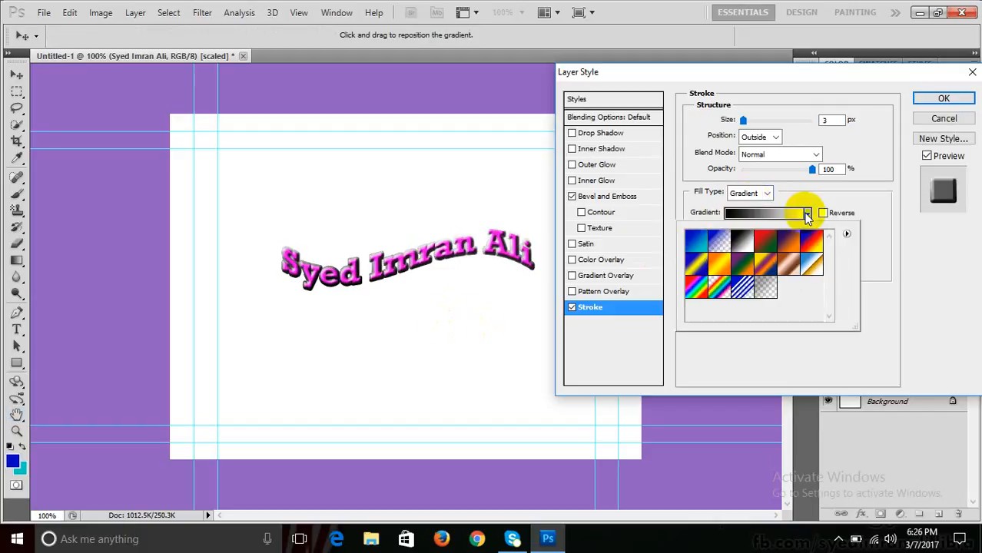
pyautogui.doubleClick(714, 270)
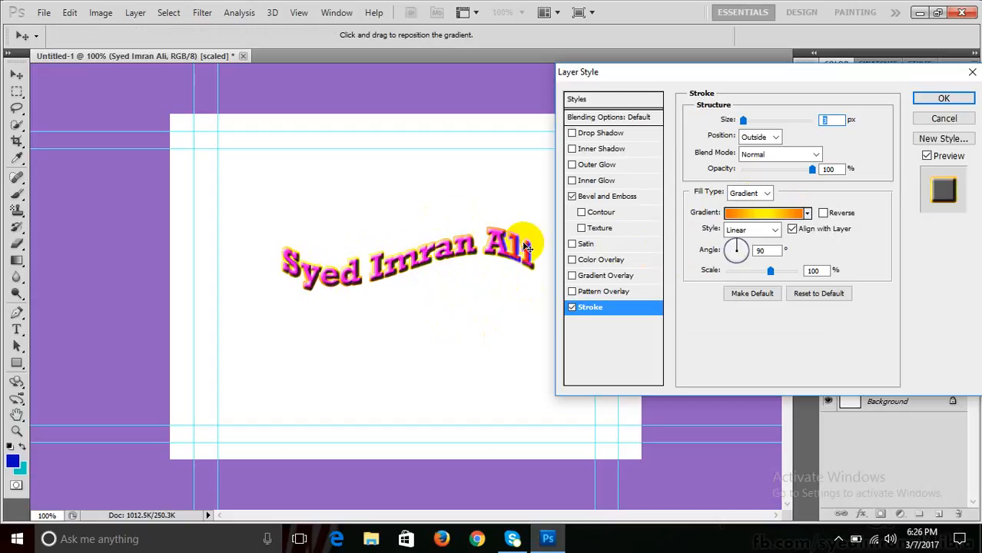
# - Switch the stroke fill to the Bubbles pattern, then remove the stroke
pyautogui.click(743, 196)
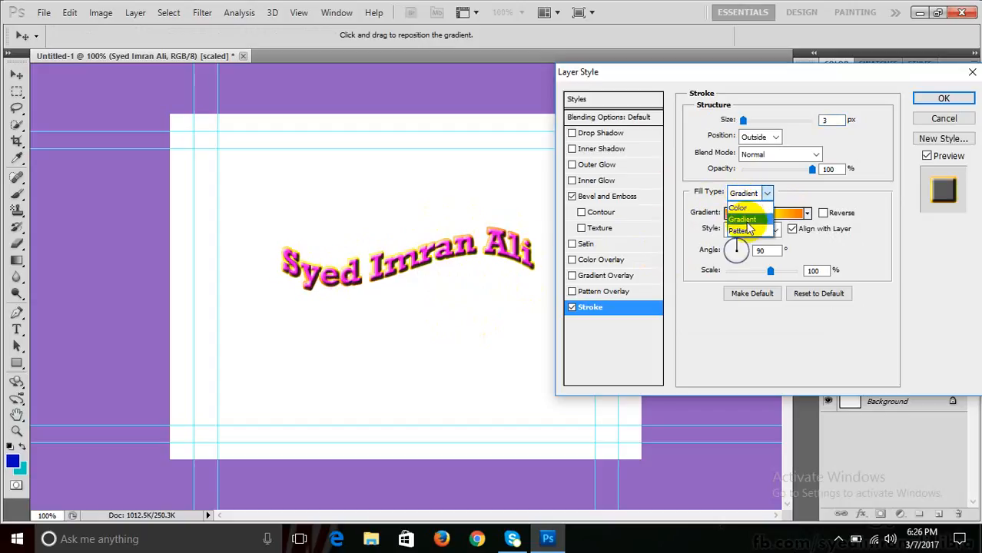
pyautogui.click(746, 233)
pyautogui.click(766, 230)
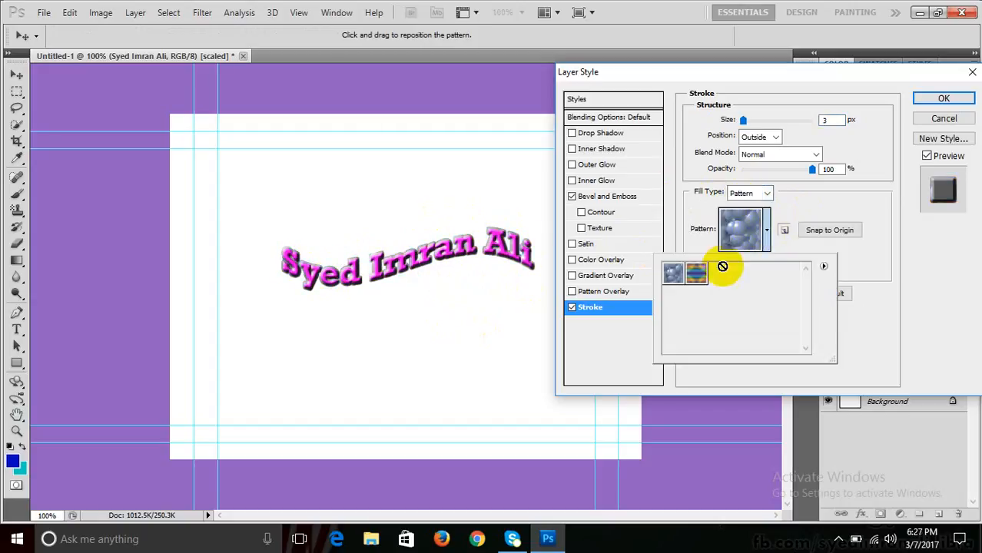
pyautogui.click(695, 274)
pyautogui.click(672, 275)
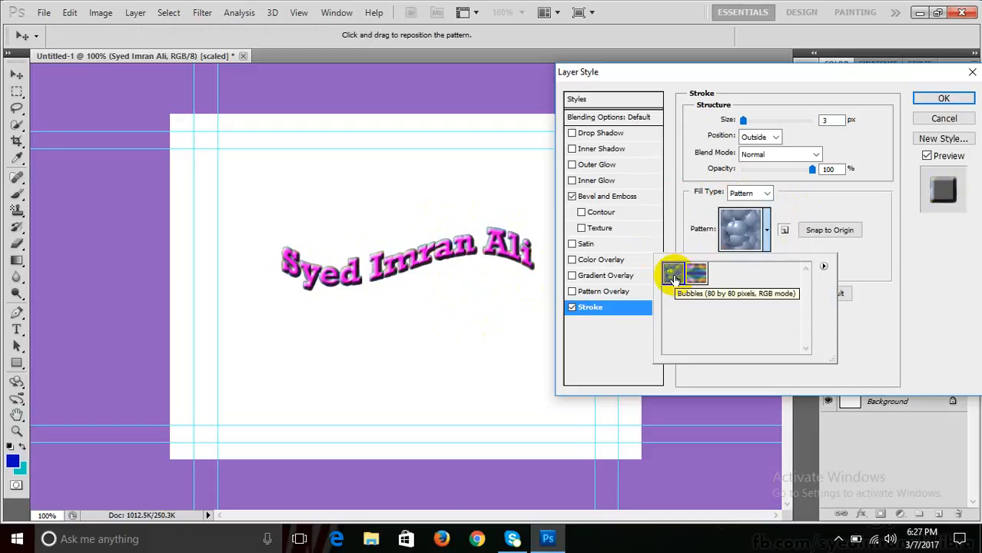
pyautogui.click(929, 270)
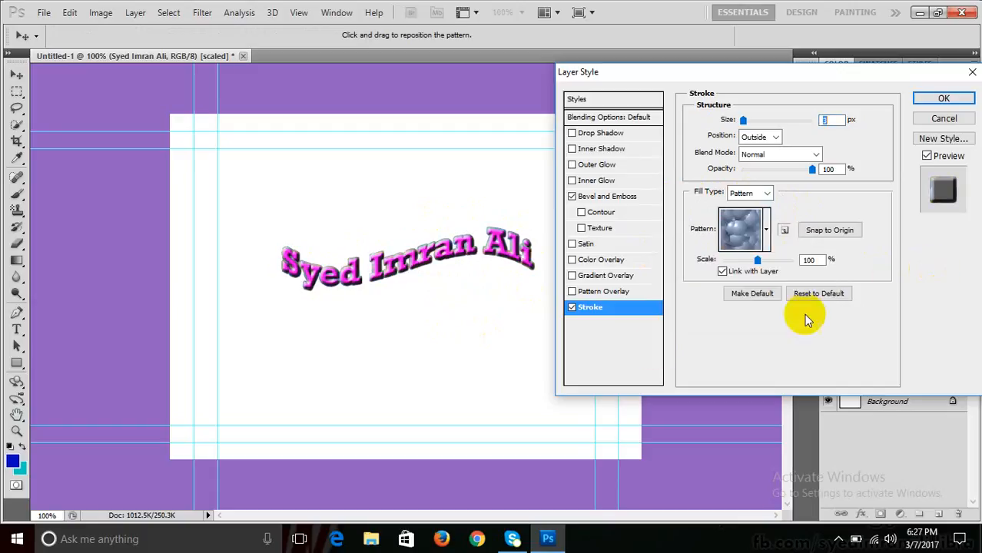
pyautogui.click(569, 308)
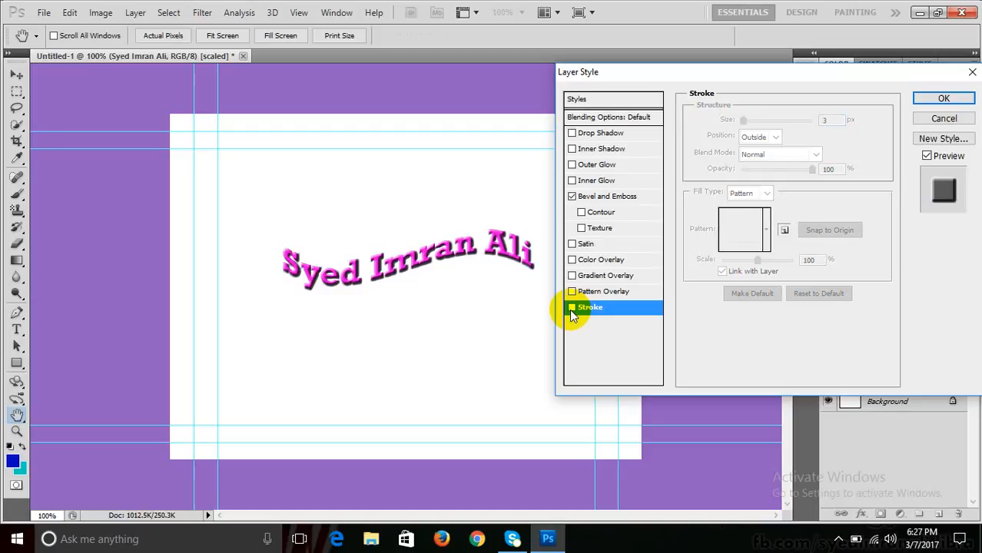
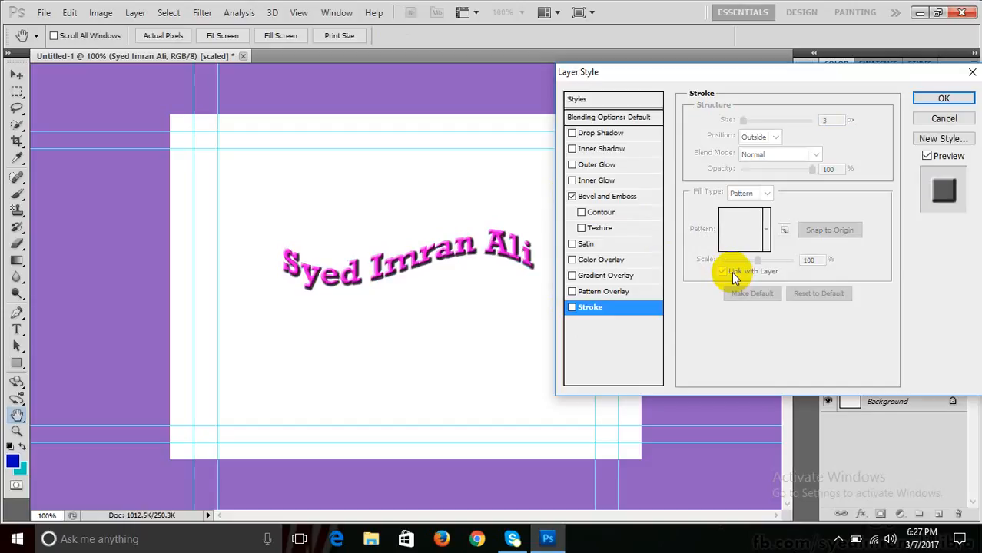
# - Swap the pink text's Bevel and Emboss for a 2 px solid-colour Stroke
pyautogui.click(572, 197)
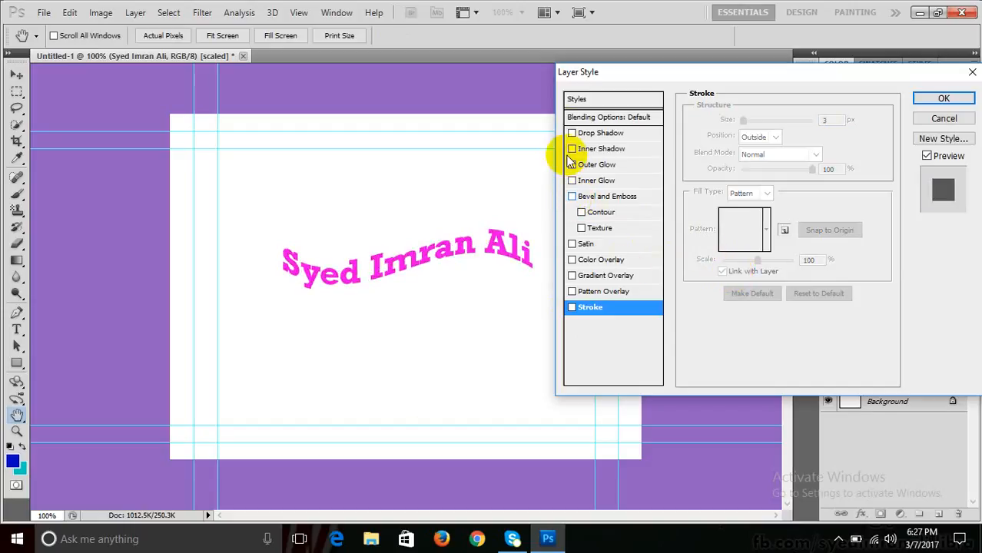
pyautogui.click(580, 117)
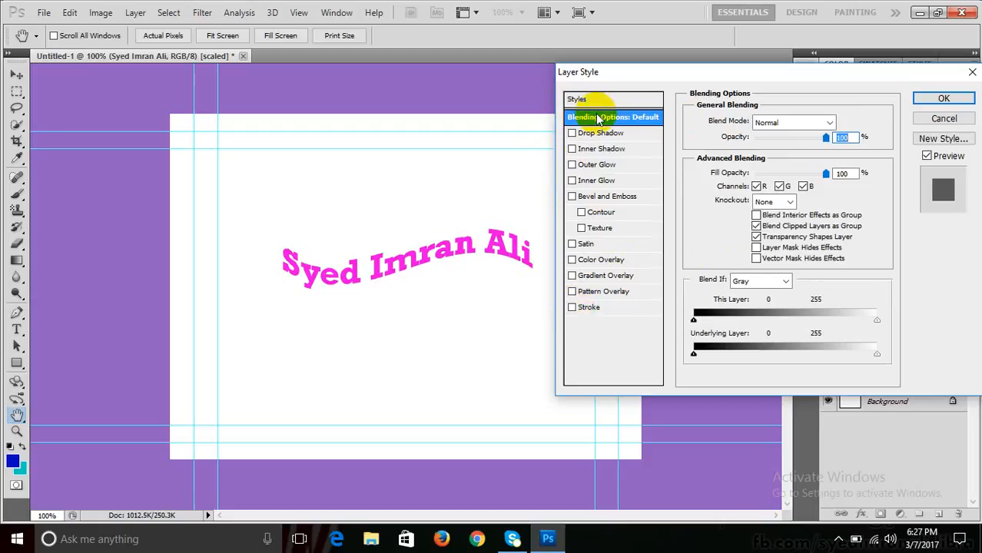
pyautogui.click(572, 308)
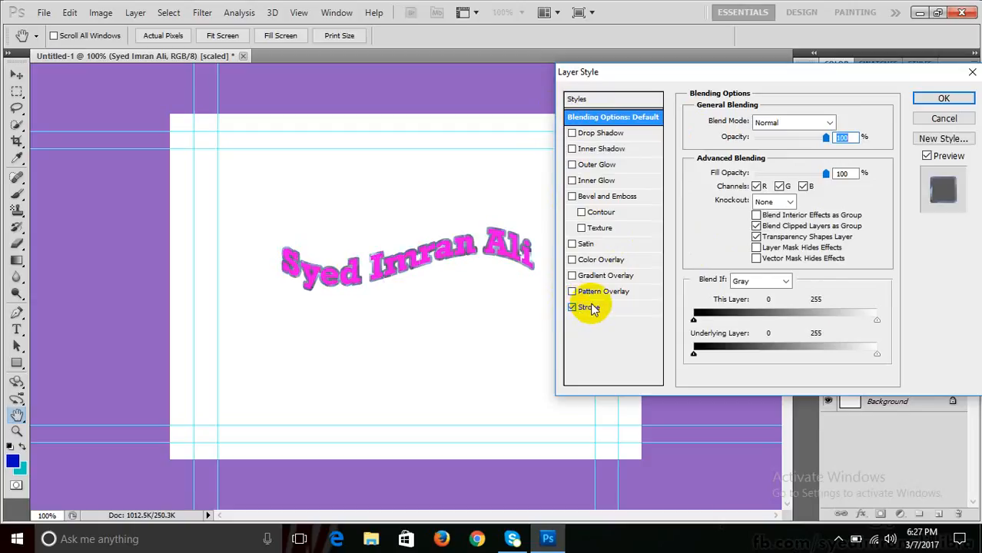
pyautogui.click(588, 307)
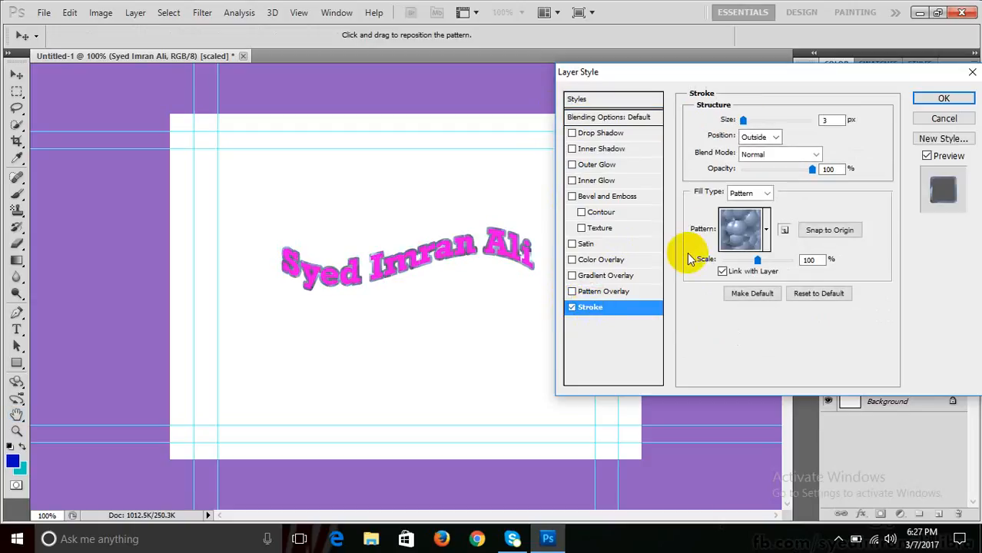
pyautogui.click(745, 193)
pyautogui.click(745, 204)
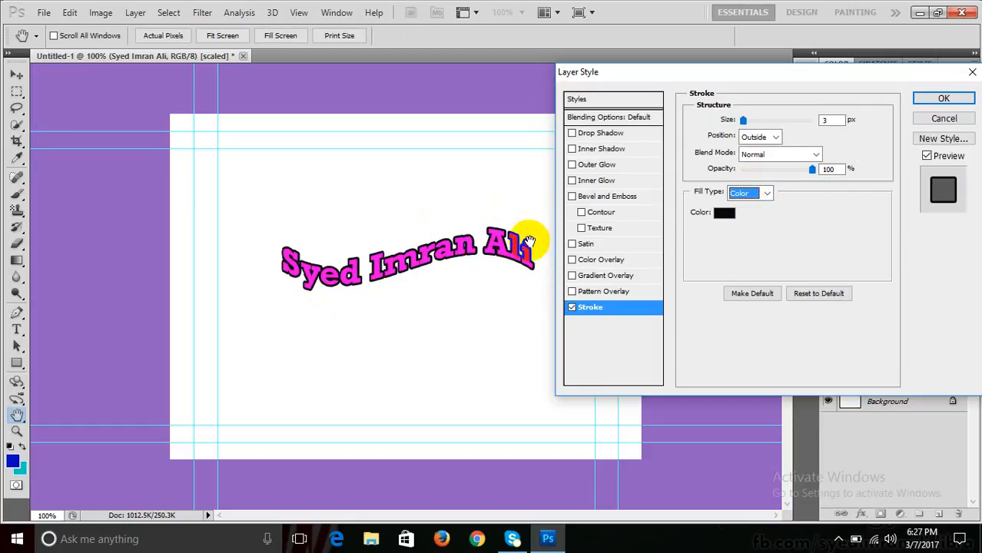
pyautogui.doubleClick(828, 121)
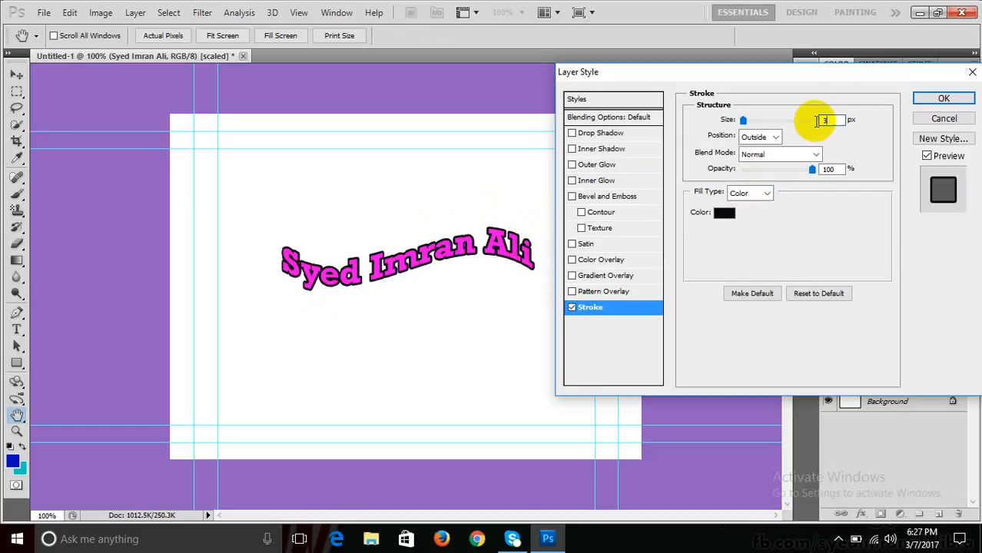
pyautogui.write('2')
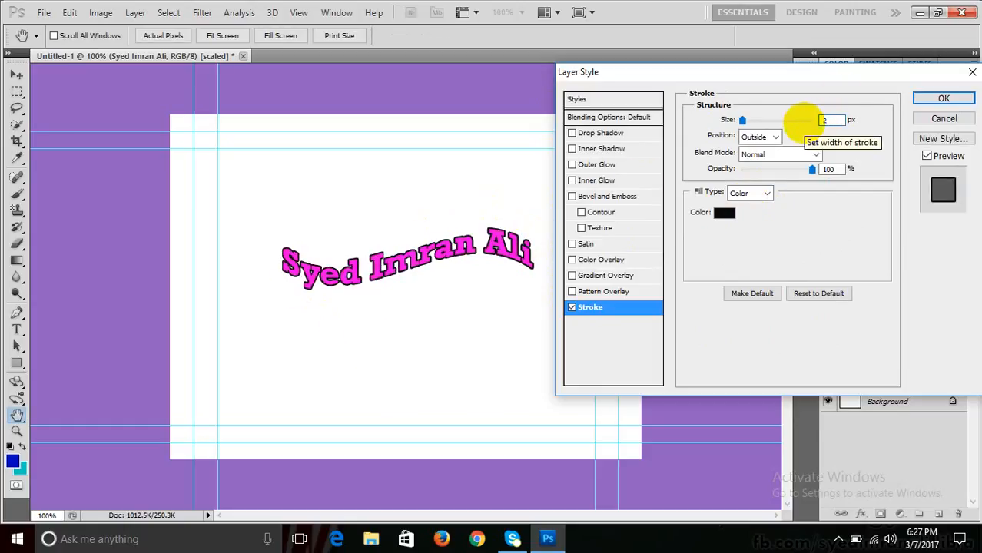
pyautogui.press('Return')
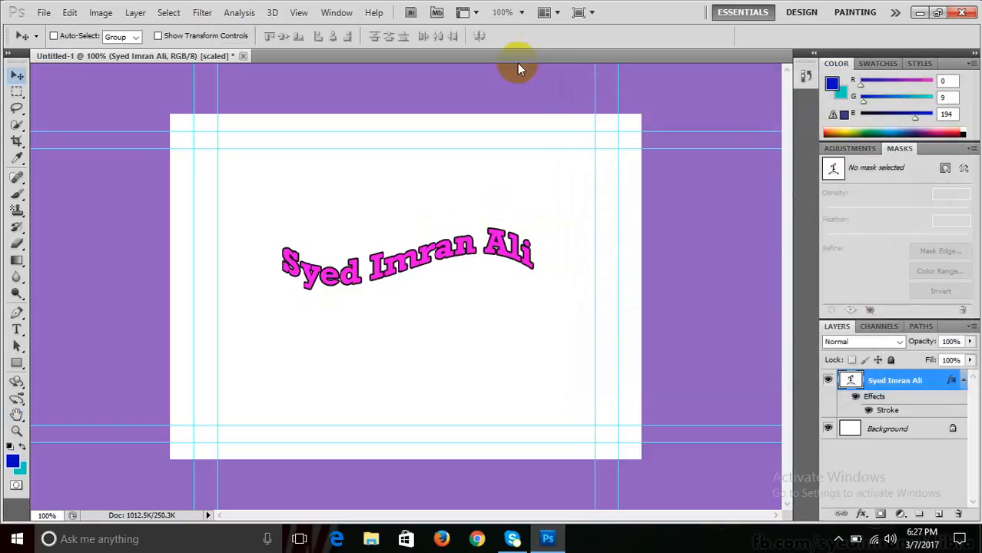
# - Reopen the text layer's Layer Style through Layer > Layer Style > Stroke, at Blending Options
pyautogui.click(135, 13)
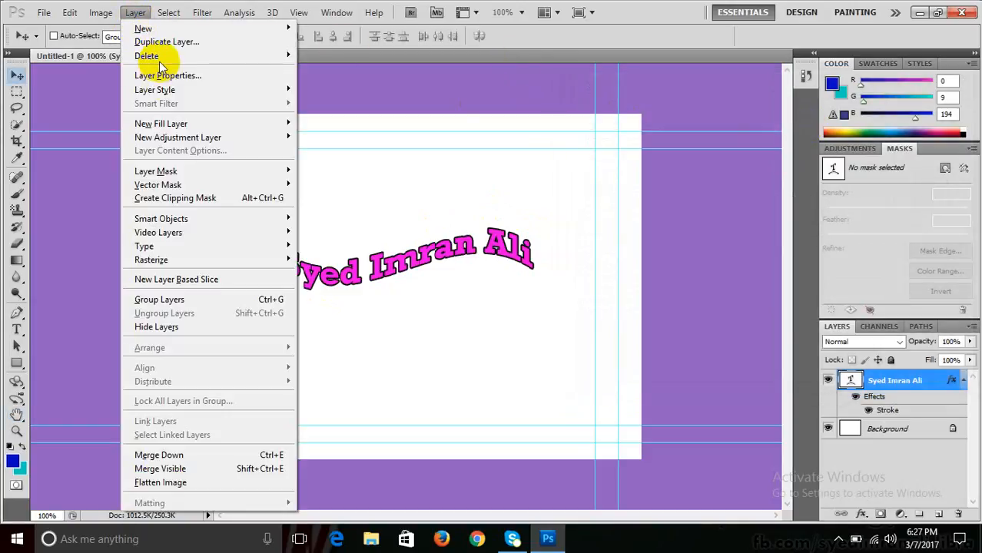
pyautogui.moveTo(265, 89)
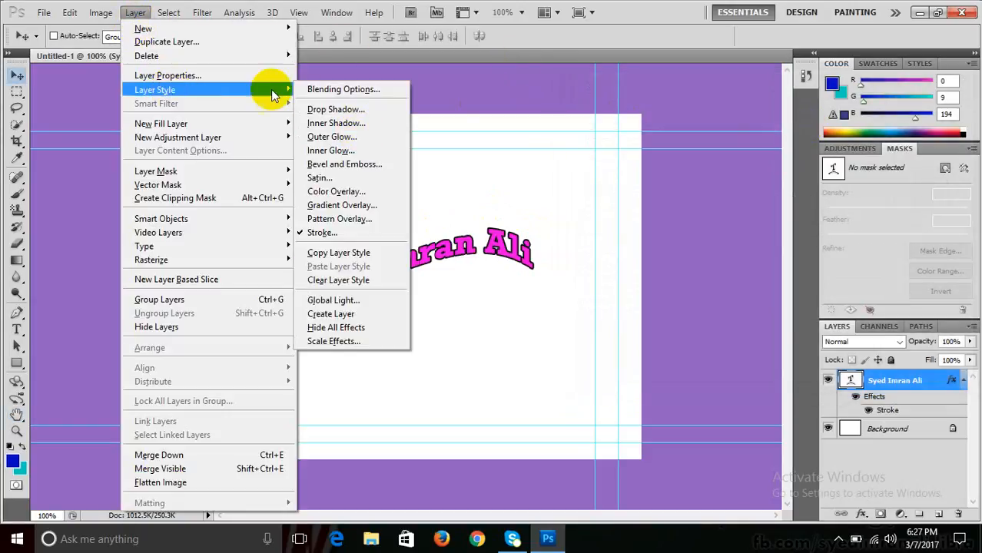
pyautogui.click(364, 234)
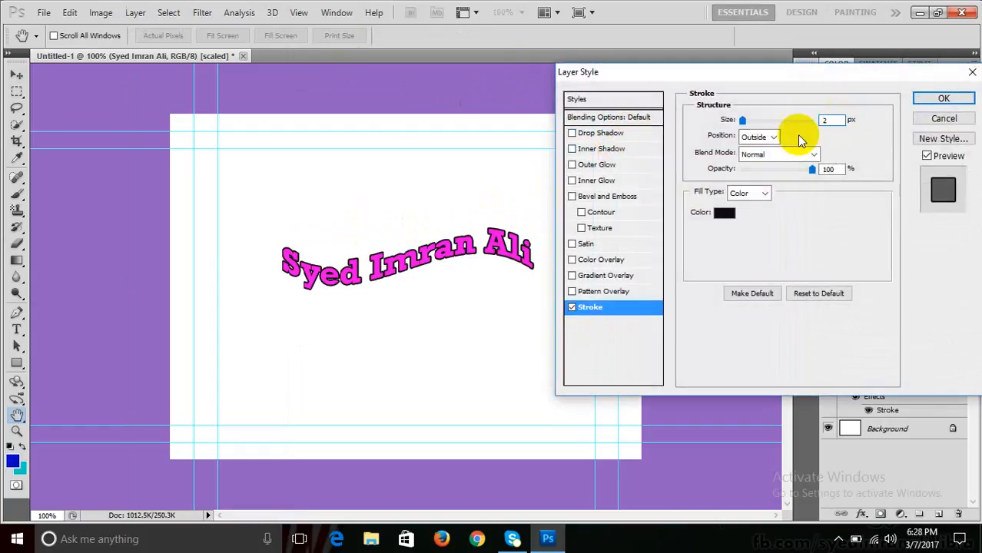
pyautogui.click(586, 121)
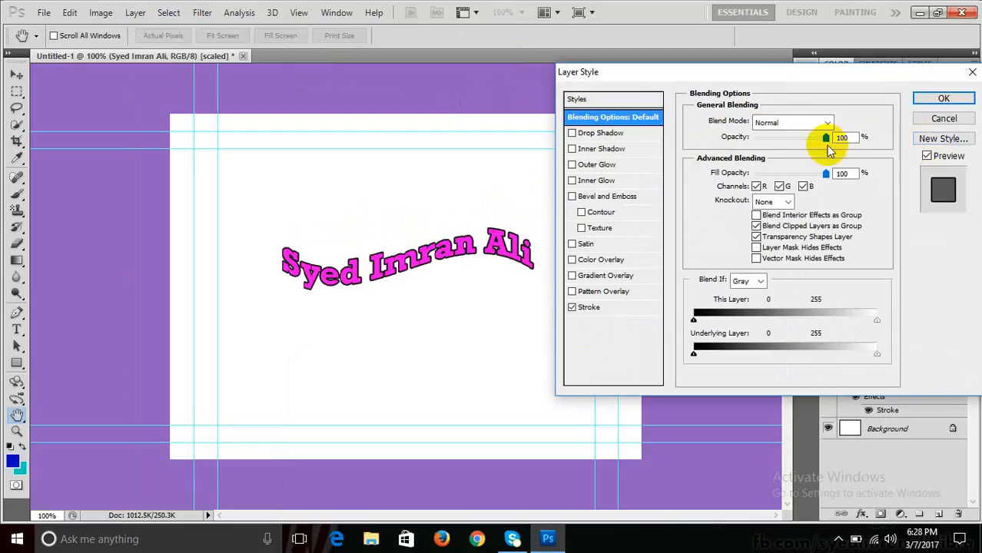
# - Test the Opacity and Fill Opacity sliders, leaving the pink fill at 100%
pyautogui.moveTo(825, 138); pyautogui.dragTo(856, 130)
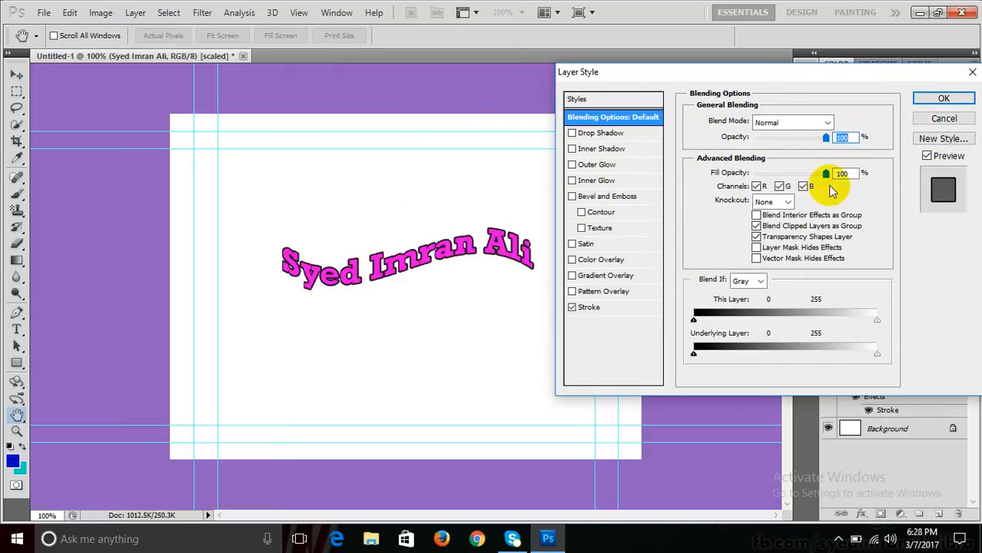
pyautogui.moveTo(824, 175)
pyautogui.mouseDown()
pyautogui.moveTo(730, 181)
pyautogui.moveTo(683, 180)
pyautogui.moveTo(822, 171)
pyautogui.moveTo(682, 170)
pyautogui.moveTo(793, 170)
pyautogui.moveTo(714, 181)
pyautogui.mouseUp()
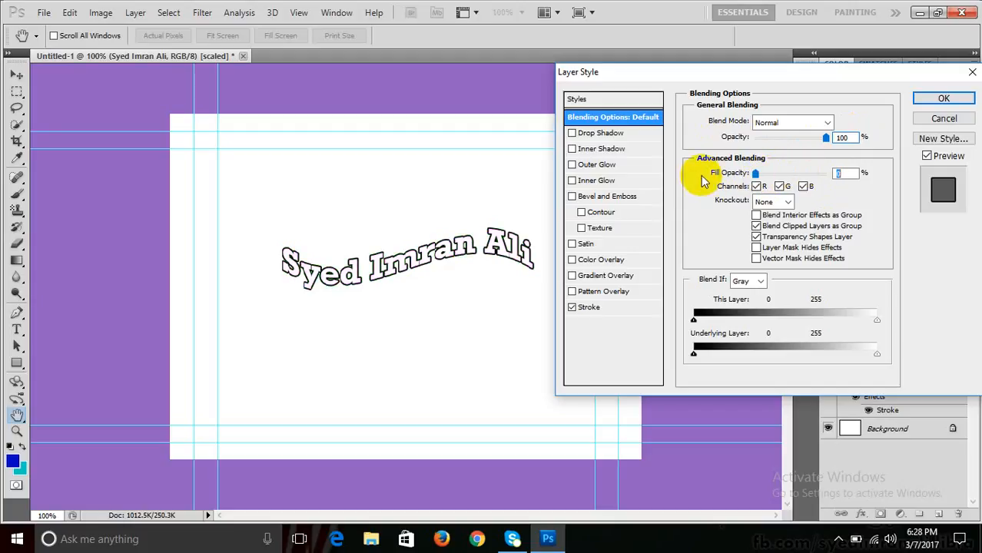
pyautogui.moveTo(702, 181); pyautogui.dragTo(826, 174)
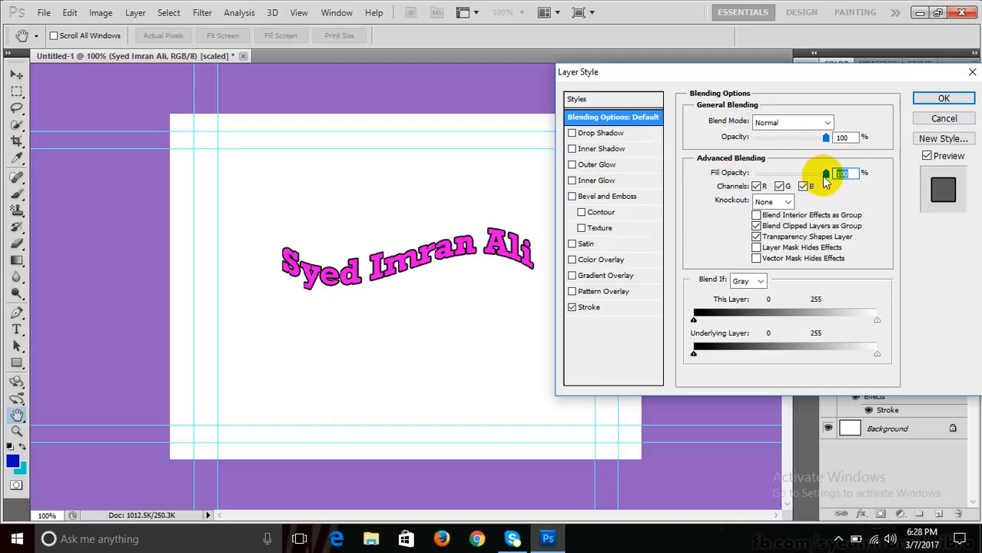
pyautogui.moveTo(826, 175); pyautogui.dragTo(732, 176)
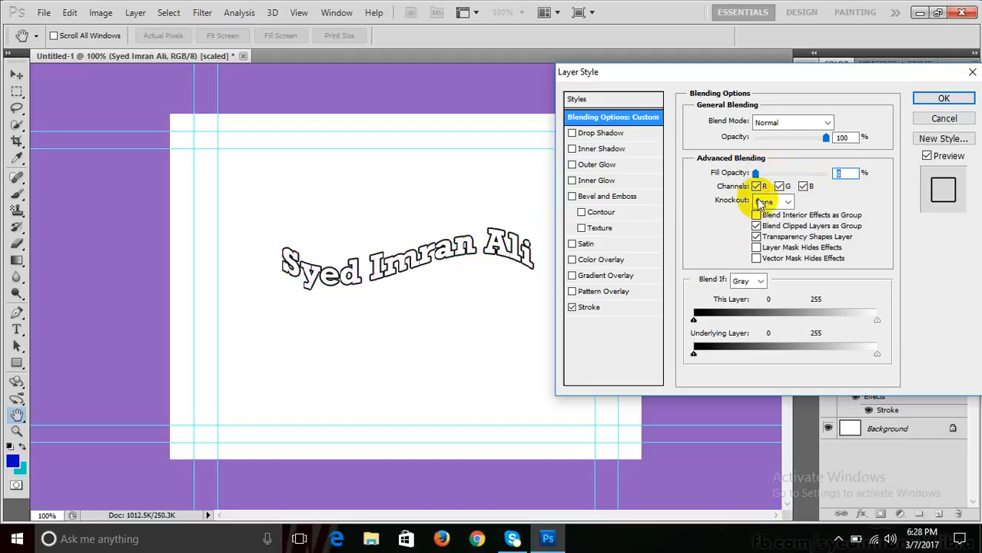
pyautogui.moveTo(757, 175); pyautogui.dragTo(919, 153)
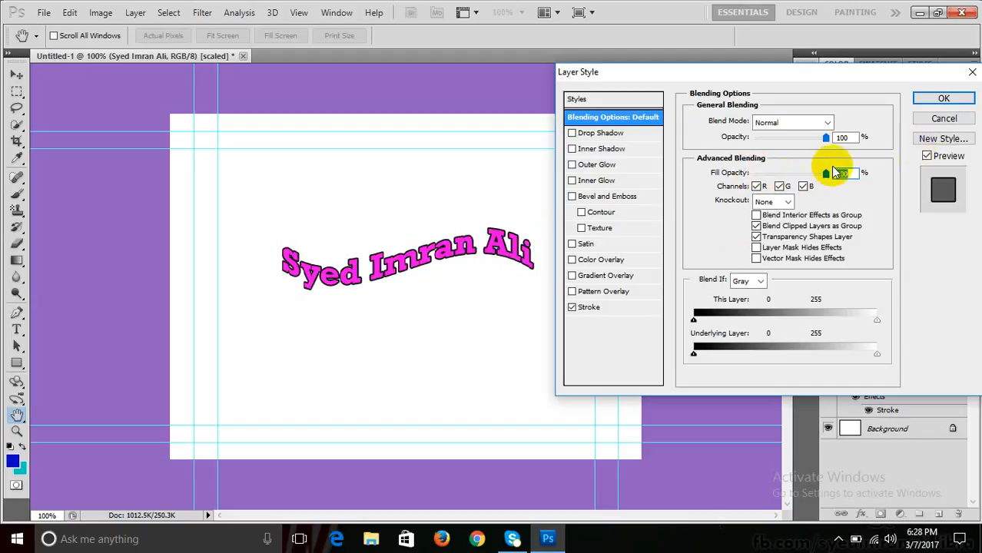
# - Test excluding the R, G and B blending channels, ending with all three enabled
pyautogui.click(778, 186)
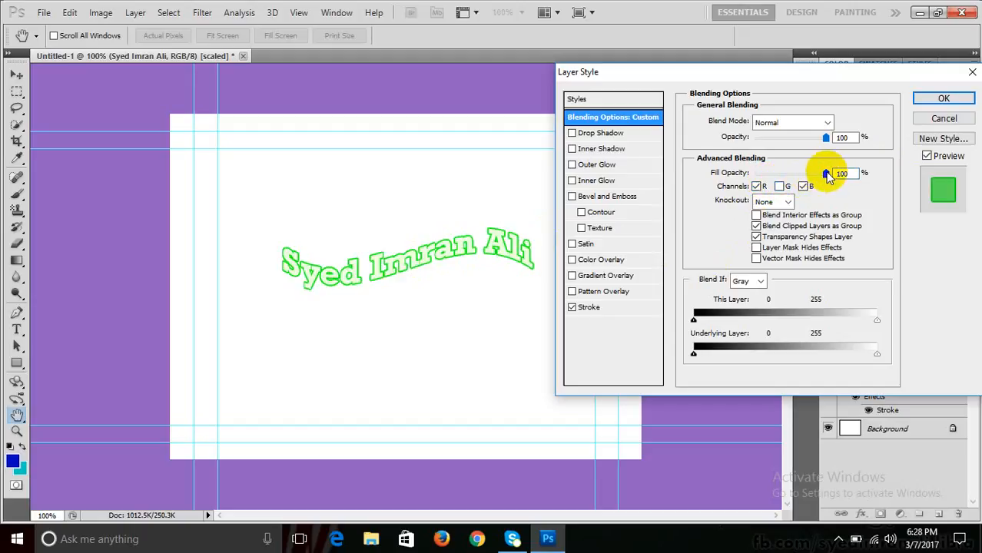
pyautogui.moveTo(827, 175); pyautogui.dragTo(875, 145)
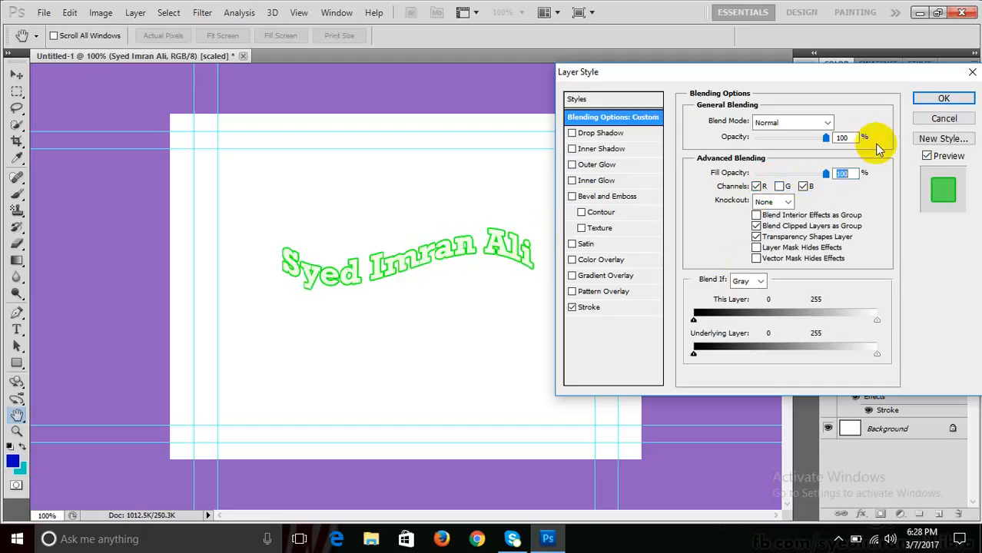
pyautogui.click(802, 186)
pyautogui.click(756, 187)
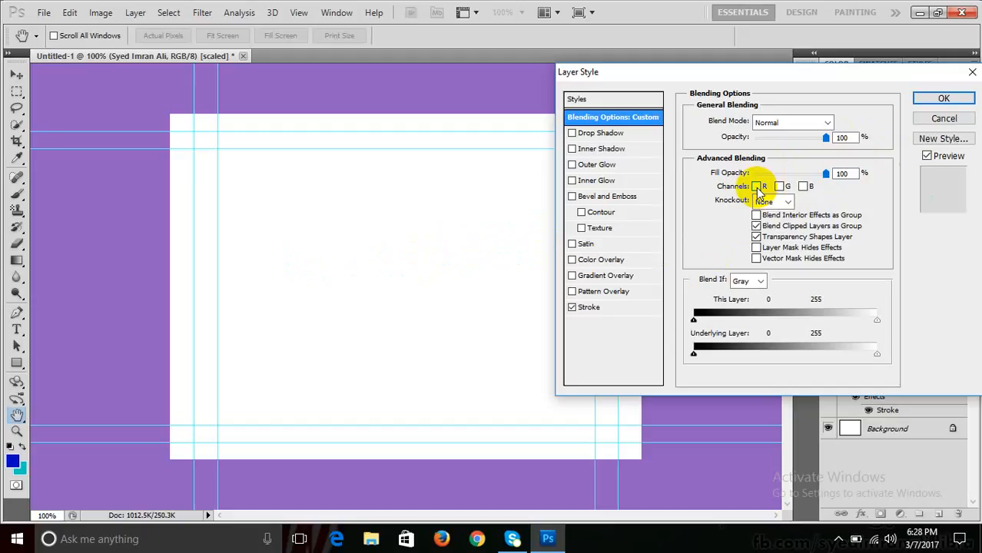
pyautogui.click(756, 187)
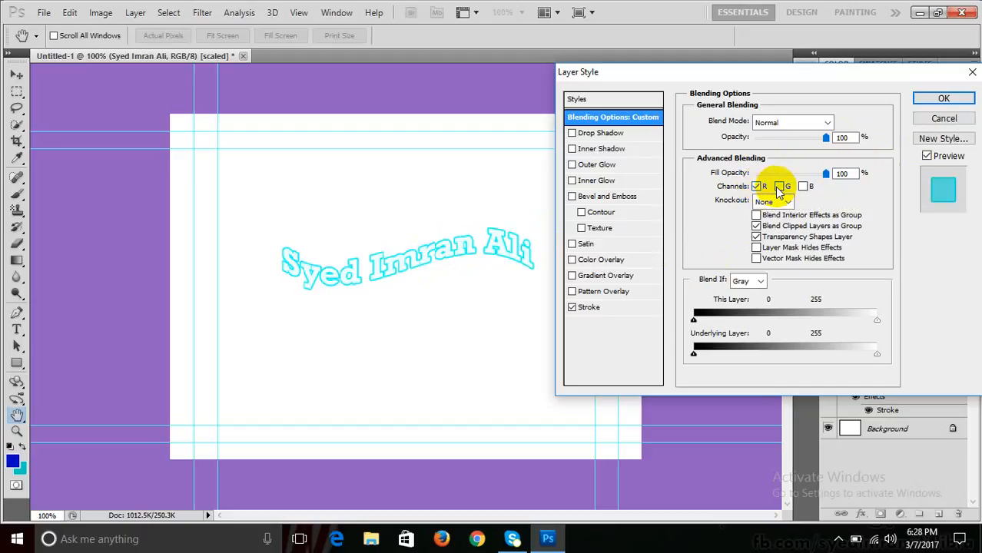
pyautogui.click(779, 186)
pyautogui.click(802, 186)
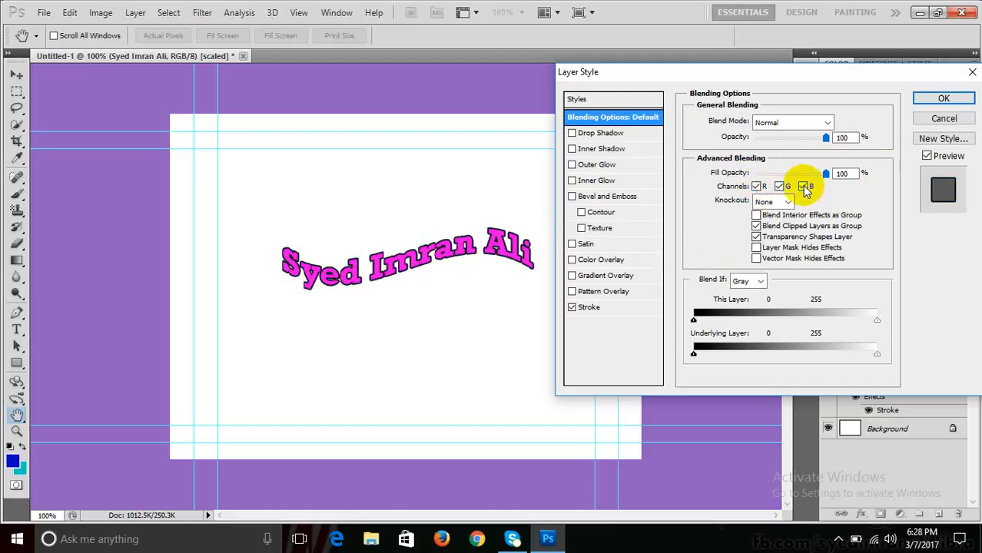
# - Set Fill Opacity to 0% and layer Opacity to 27%, then apply the style
pyautogui.moveTo(826, 175); pyautogui.dragTo(726, 179)
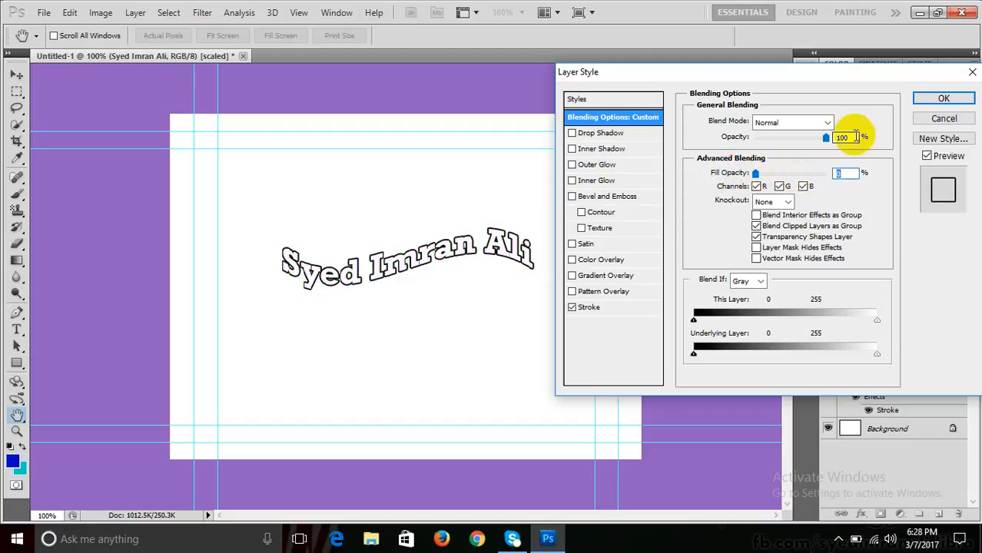
pyautogui.moveTo(827, 136); pyautogui.dragTo(781, 147)
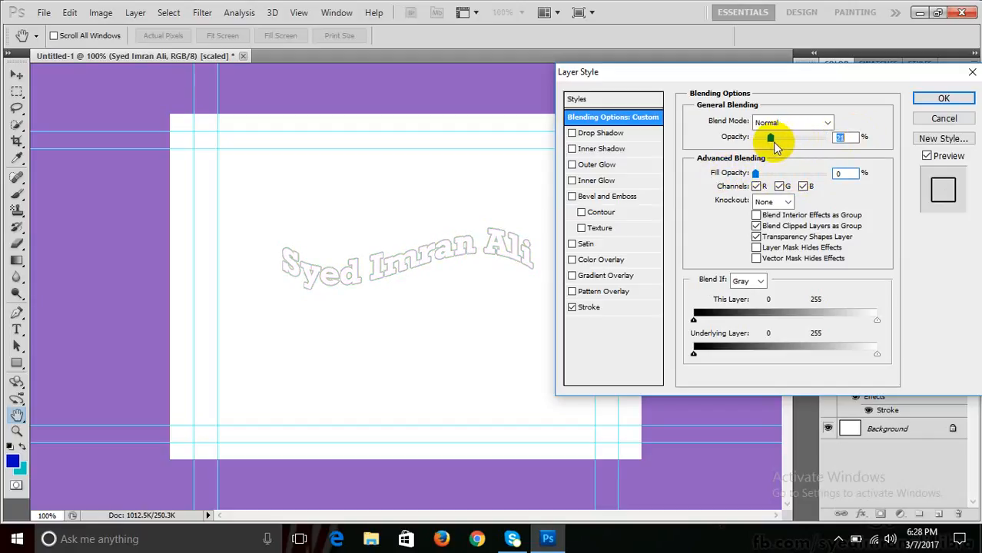
pyautogui.click(774, 138)
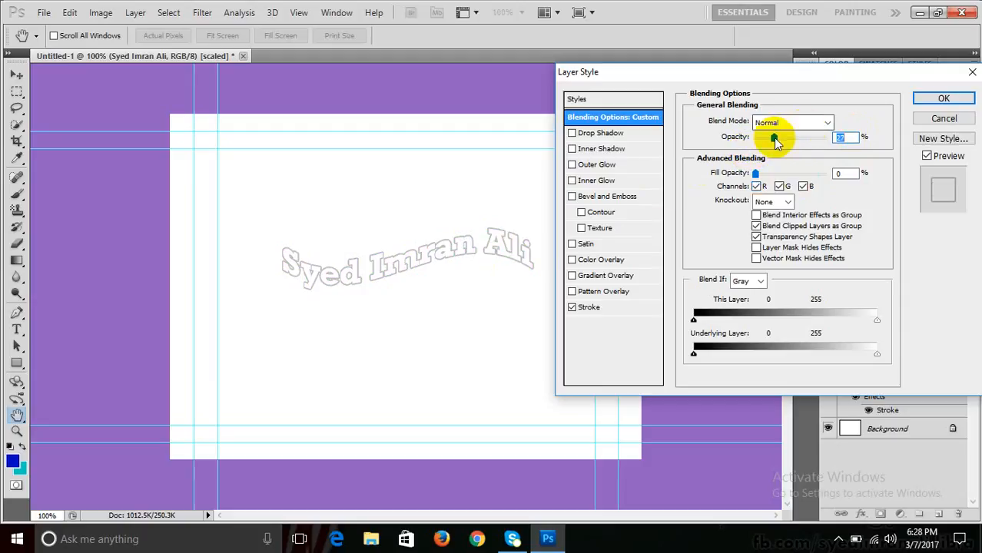
pyautogui.click(928, 100)
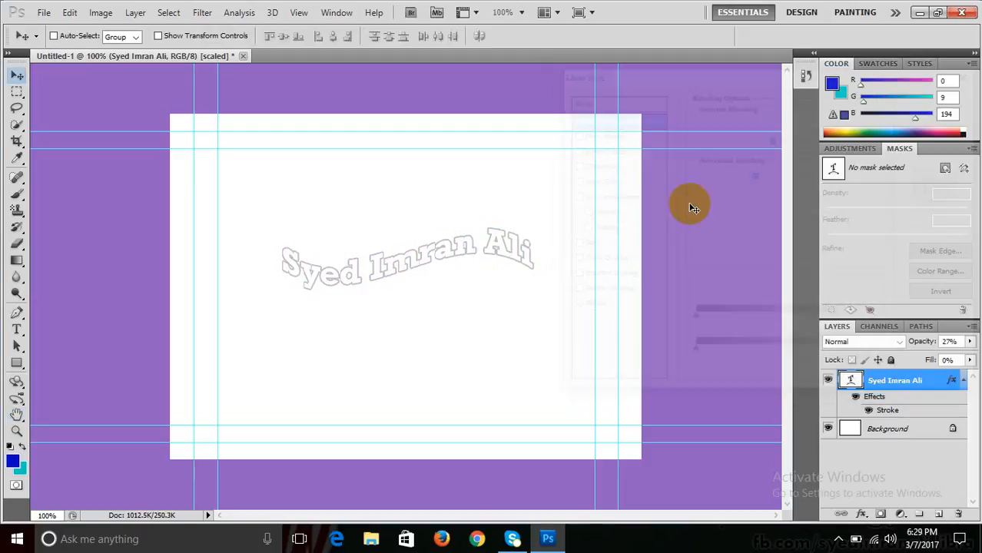
# - Enlarge the outlined text and rotate it about 35° diagonally, then bring up the Open dialog
pyautogui.hotkey('ctrl', 't')
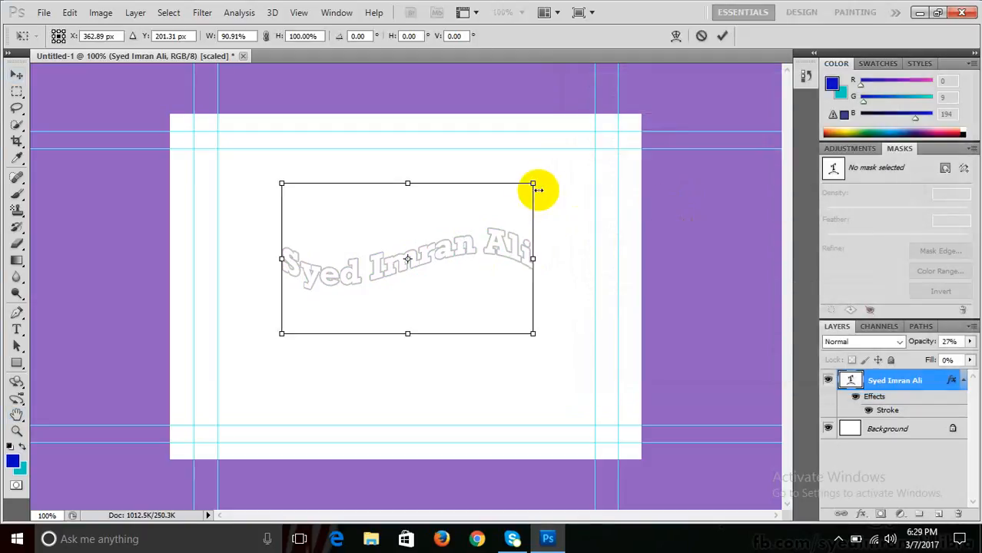
pyautogui.moveTo(570, 136); pyautogui.dragTo(588, 145)
pyautogui.moveTo(591, 340); pyautogui.dragTo(608, 245)
pyautogui.moveTo(372, 402); pyautogui.dragTo(298, 461)
pyautogui.press('Return')
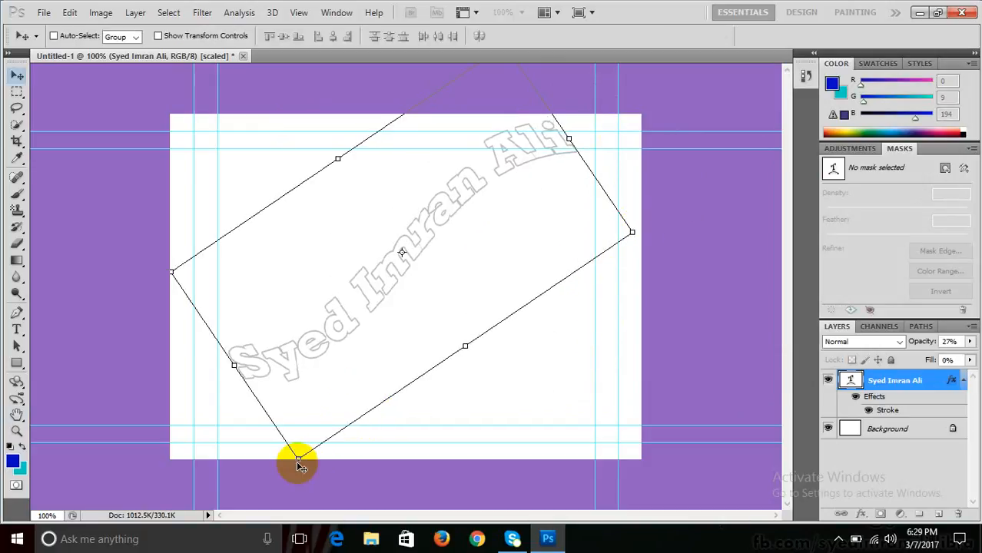
pyautogui.hotkey('ctrl', 'o')
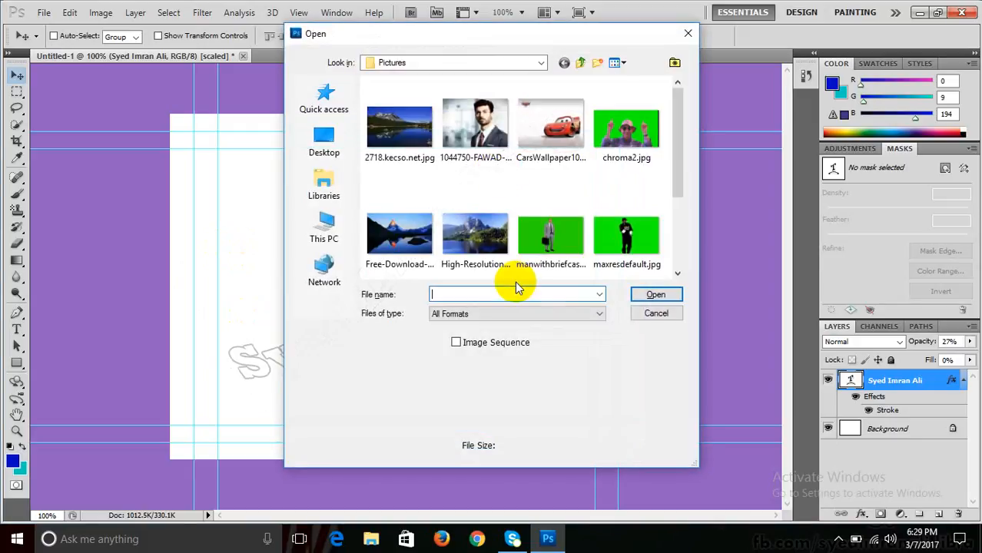
# - Open the portrait photo, copy the watermark text layer onto it, and delete it from Untitled-1
pyautogui.click(475, 127)
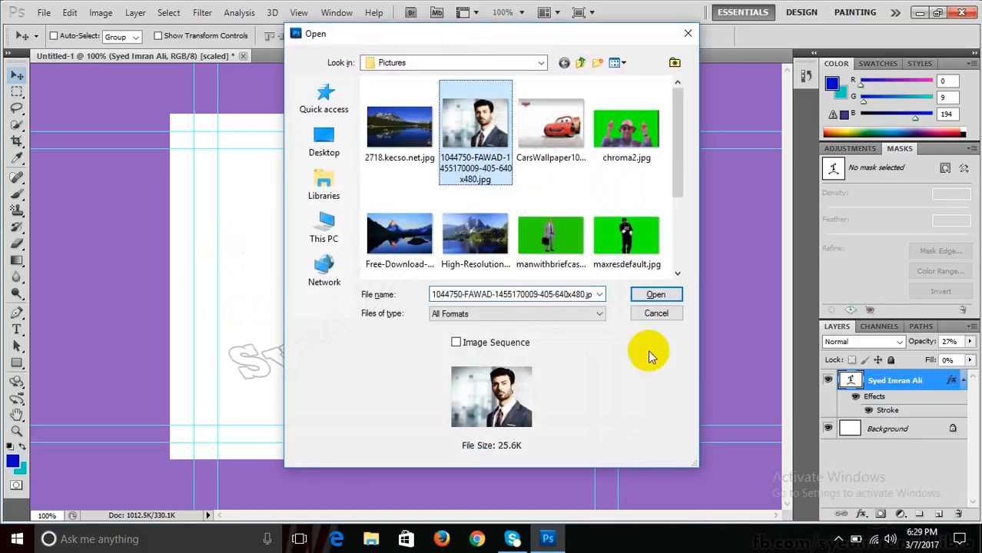
pyautogui.click(641, 297)
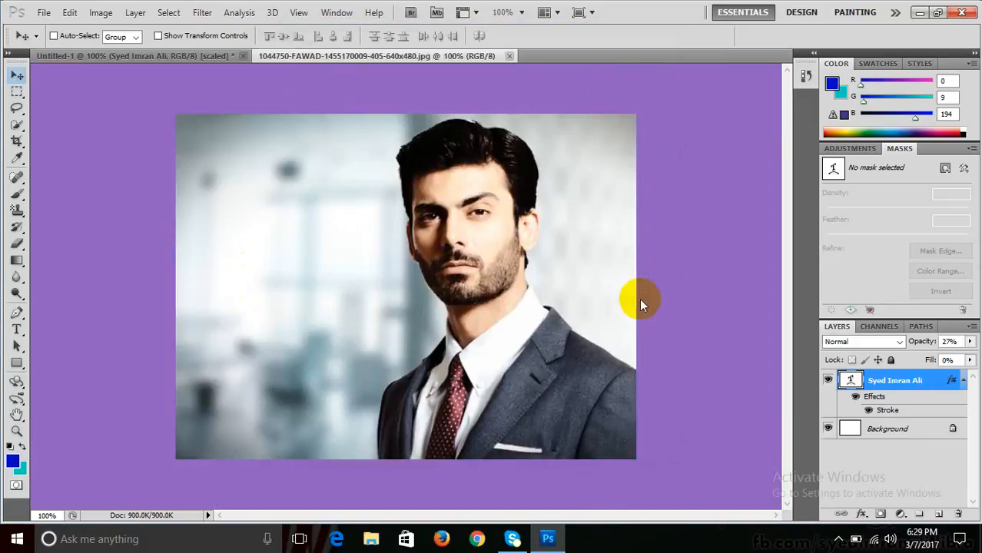
pyautogui.click(205, 53)
pyautogui.moveTo(345, 323); pyautogui.dragTo(394, 302)
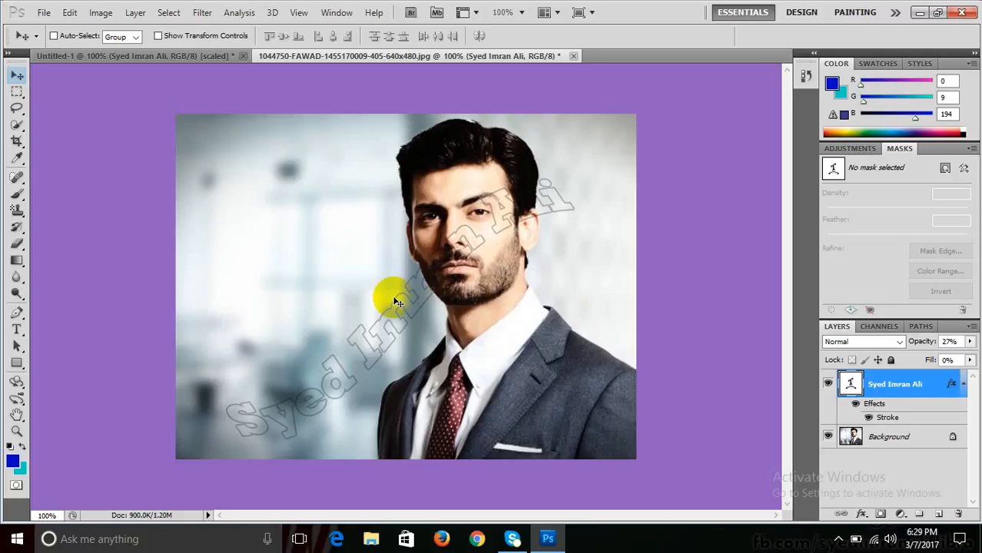
pyautogui.click(162, 55)
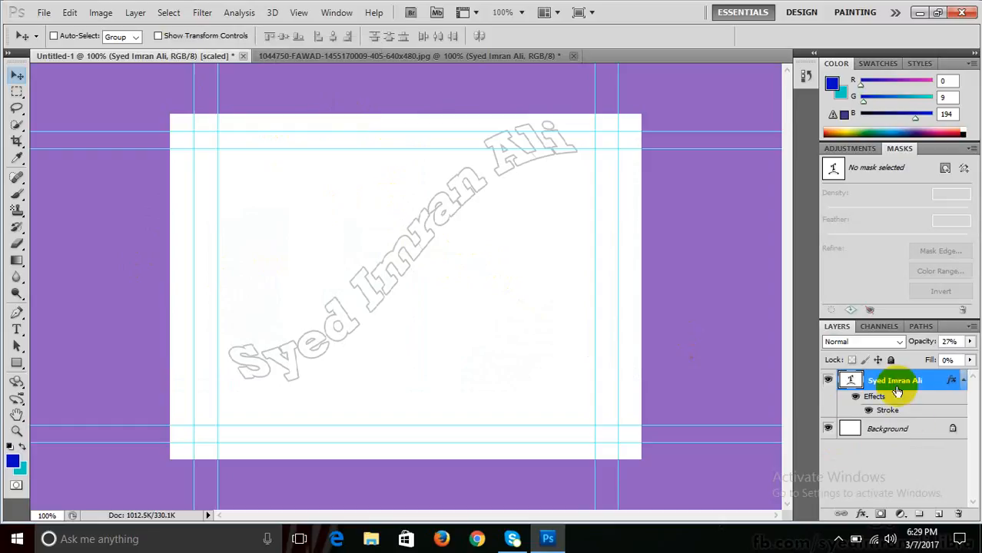
pyautogui.moveTo(887, 381); pyautogui.dragTo(957, 512)
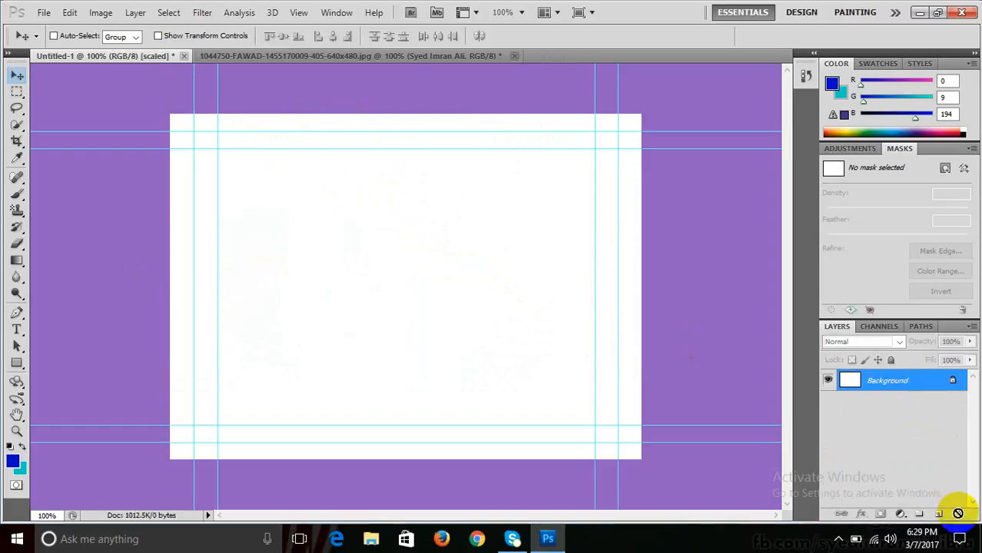
pyautogui.moveTo(16, 328); pyautogui.dragTo(68, 342)
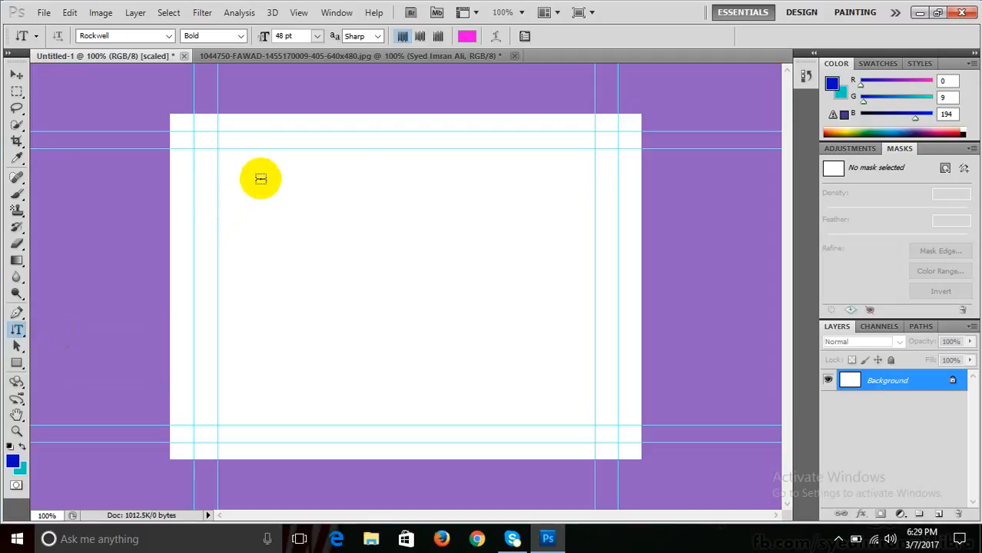
pyautogui.click(260, 177)
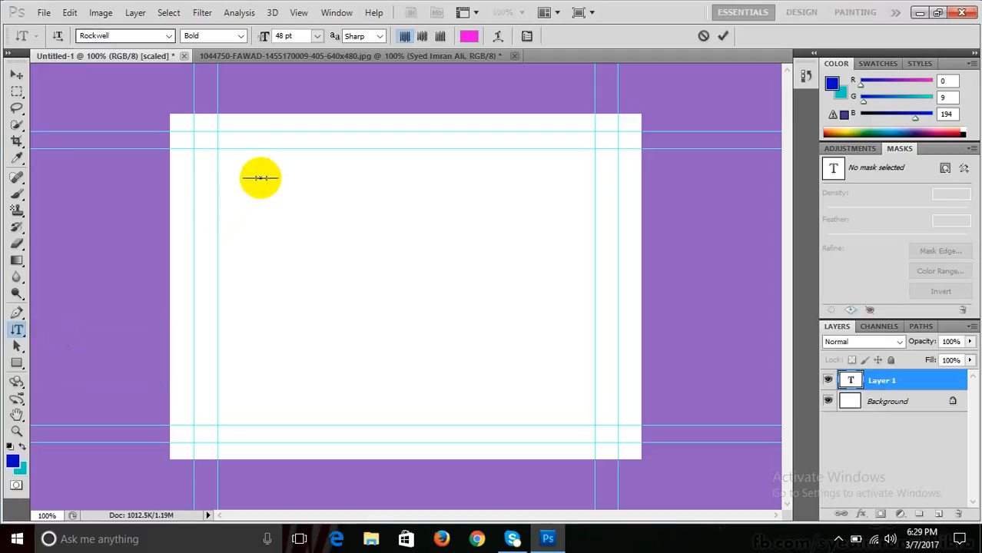
pyautogui.write('imran')
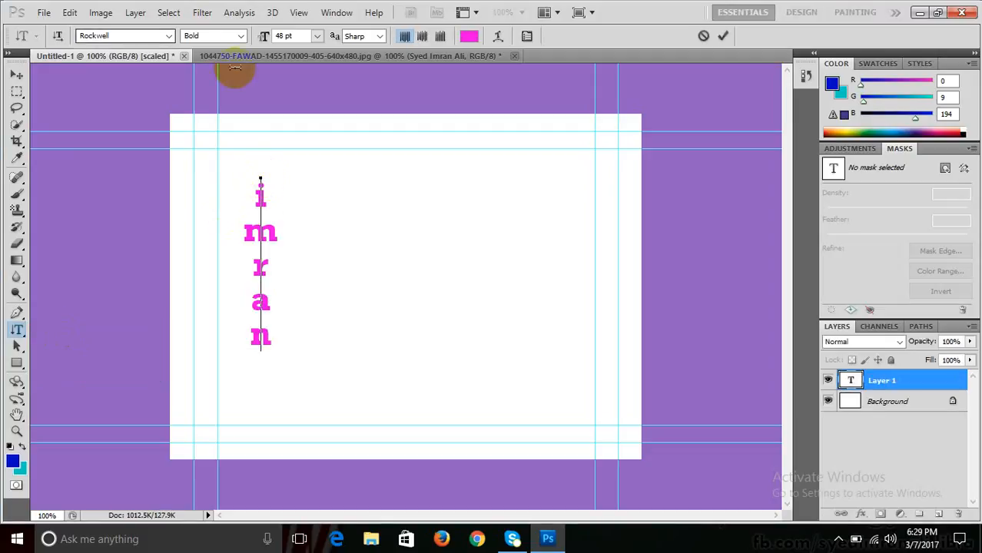
pyautogui.click(497, 37)
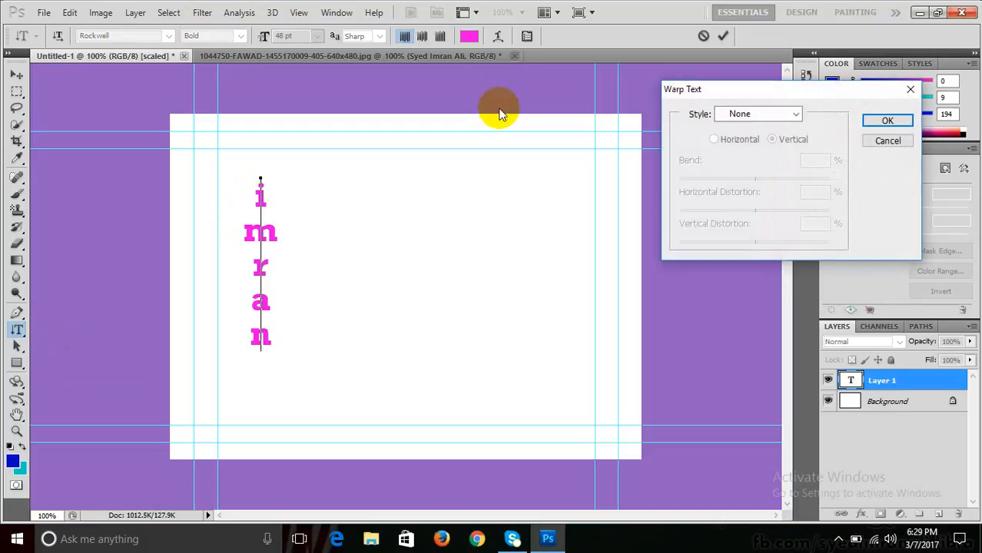
pyautogui.click(756, 115)
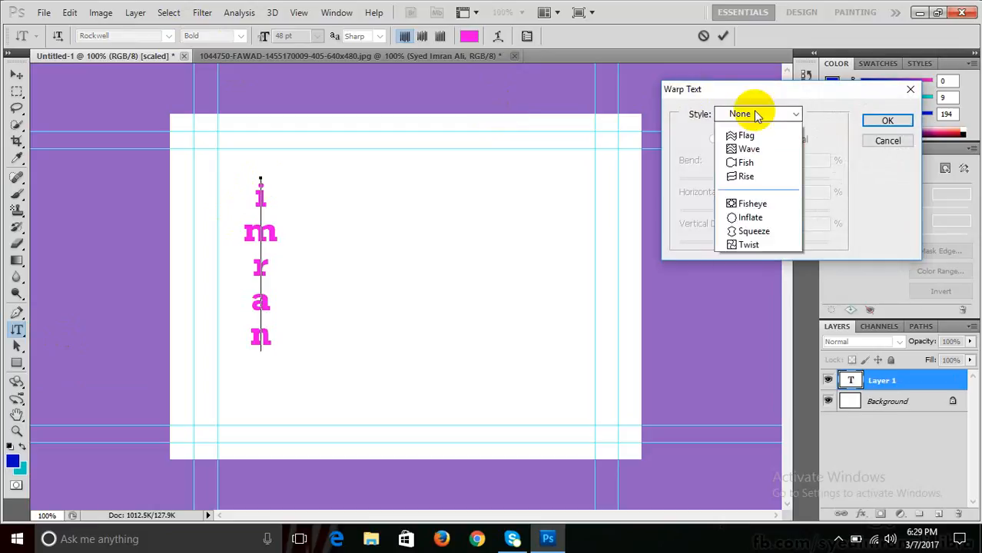
pyautogui.click(740, 156)
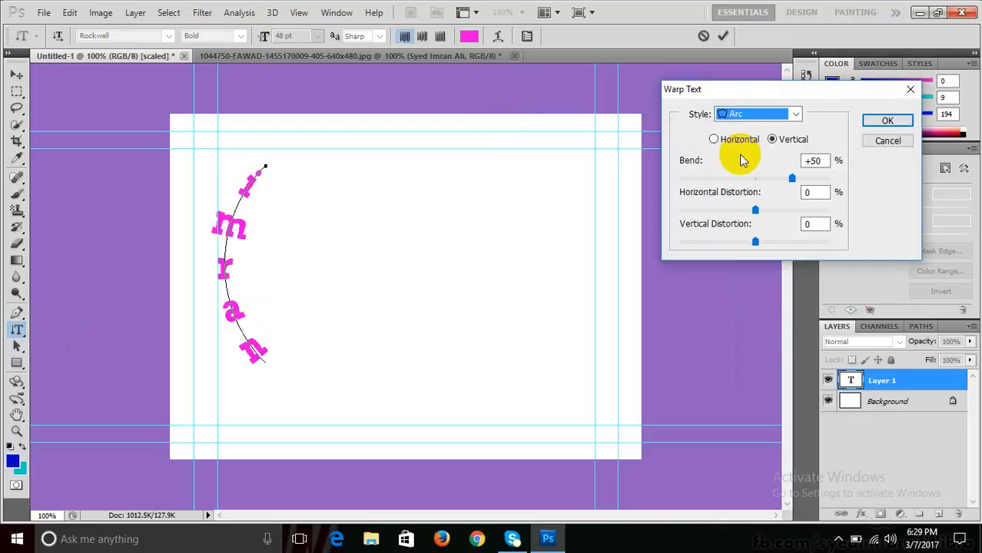
pyautogui.click(740, 113)
pyautogui.click(741, 282)
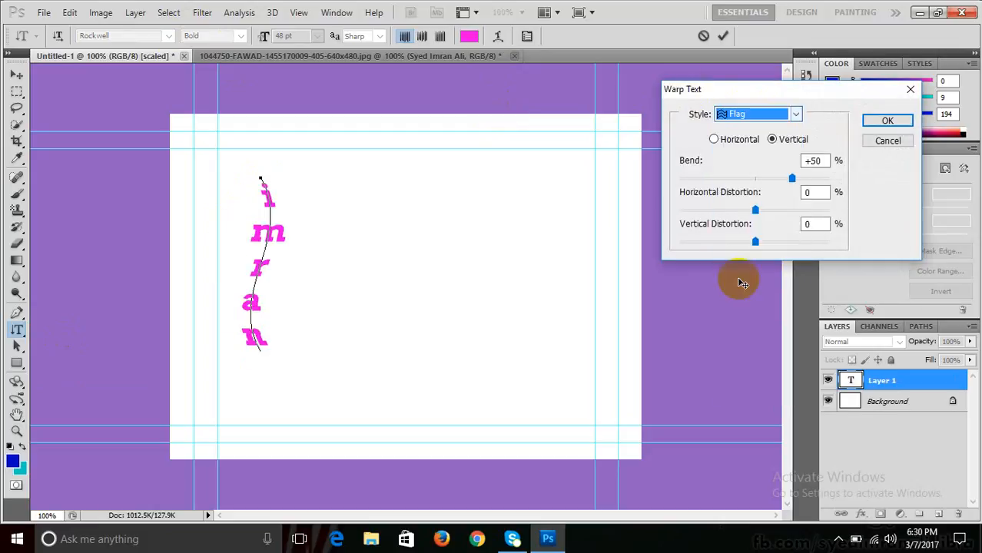
pyautogui.moveTo(792, 178); pyautogui.dragTo(813, 178)
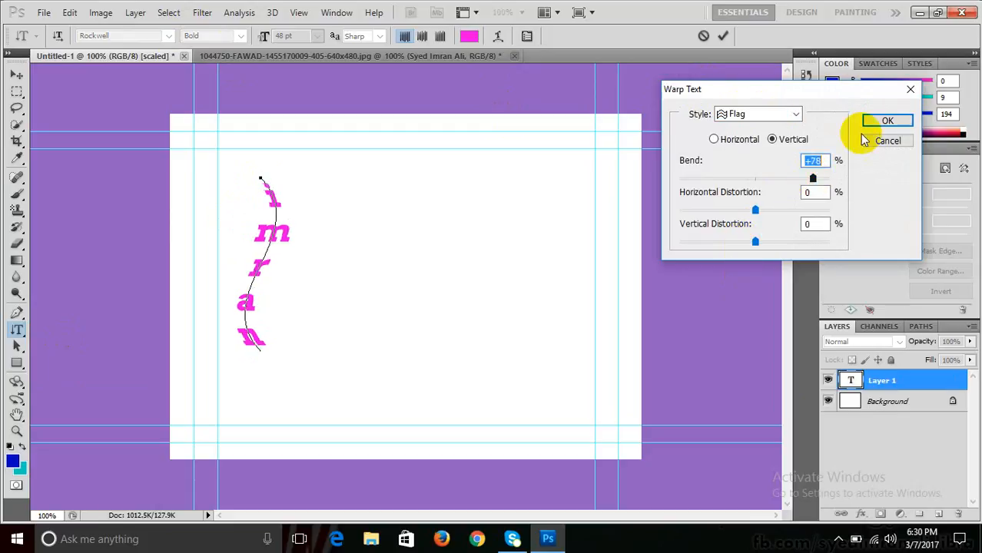
pyautogui.click(883, 121)
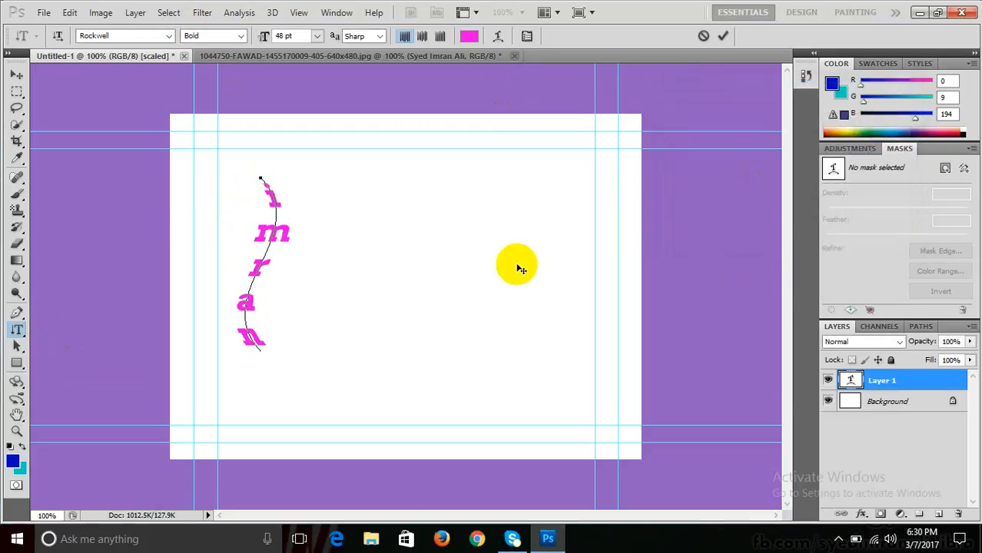
pyautogui.click(17, 74)
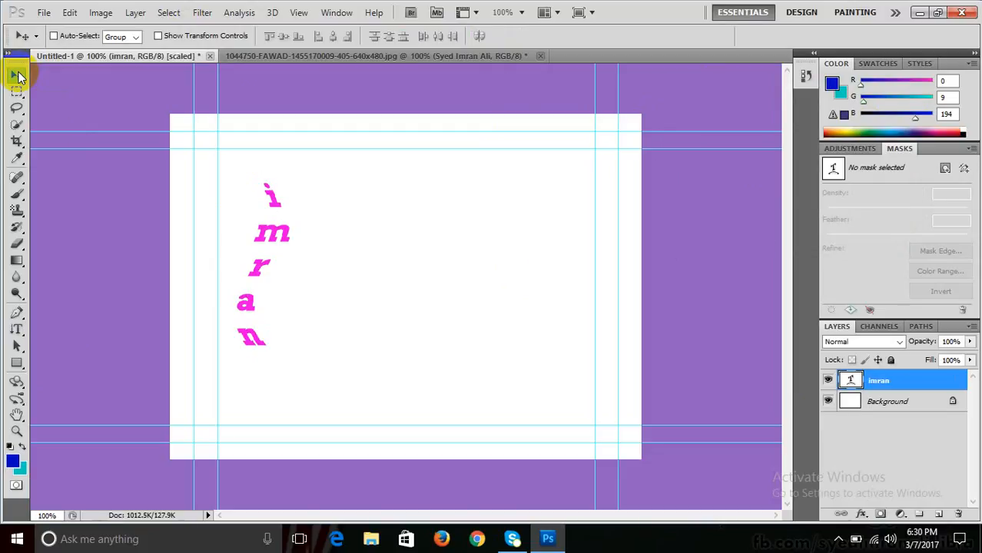
pyautogui.press('Delete')
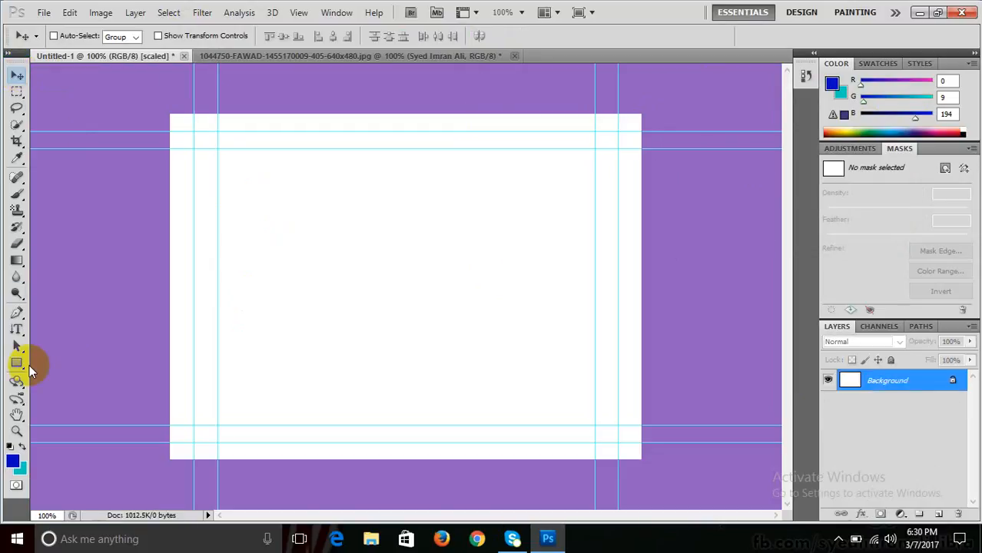
pyautogui.click(17, 331)
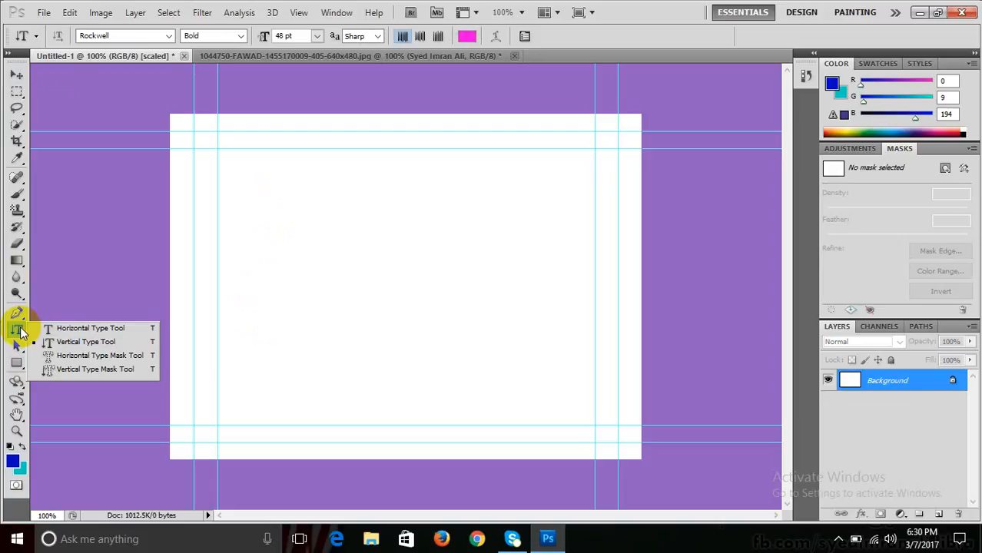
# - Delete the name watermark layer from the portrait photo document
pyautogui.click(275, 55)
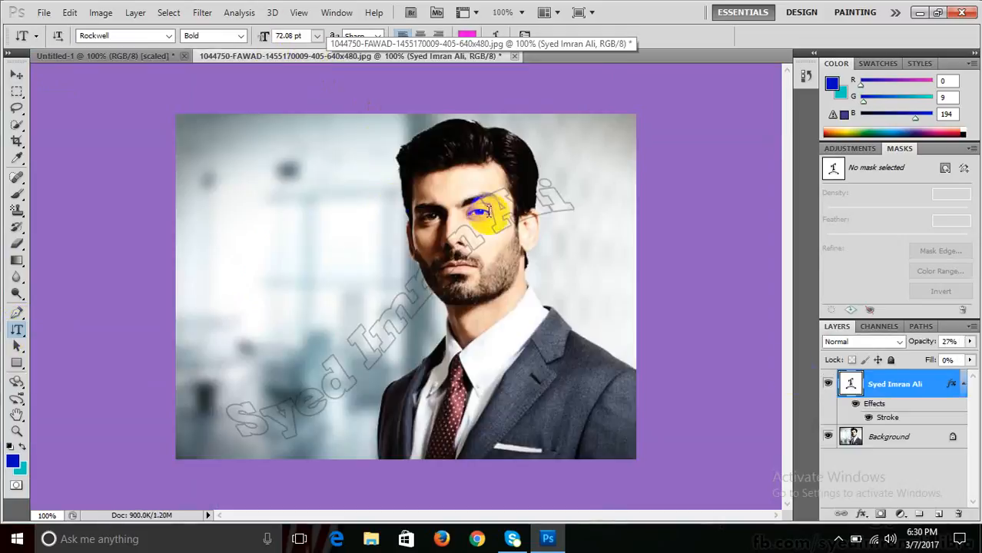
pyautogui.moveTo(868, 384); pyautogui.dragTo(958, 513)
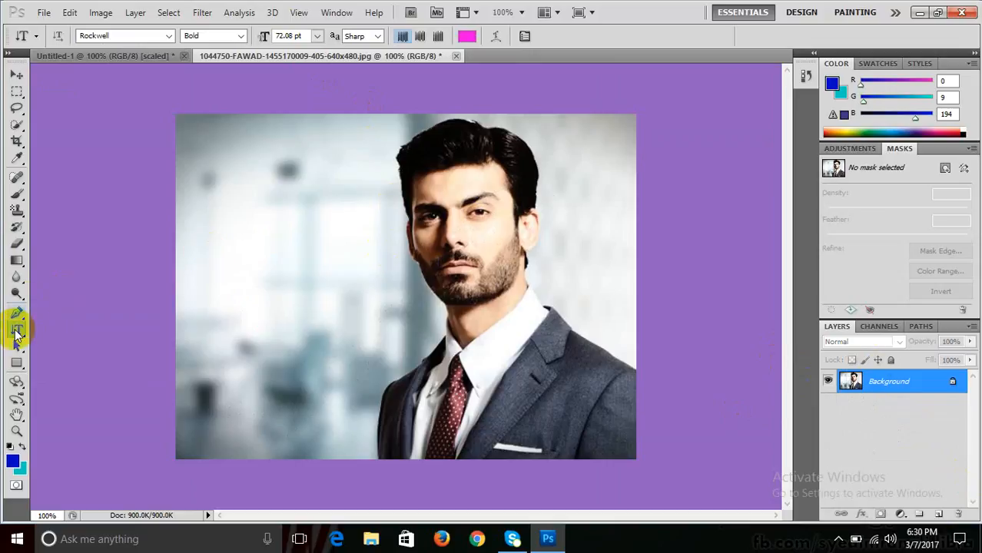
pyautogui.moveTo(17, 331); pyautogui.dragTo(69, 353)
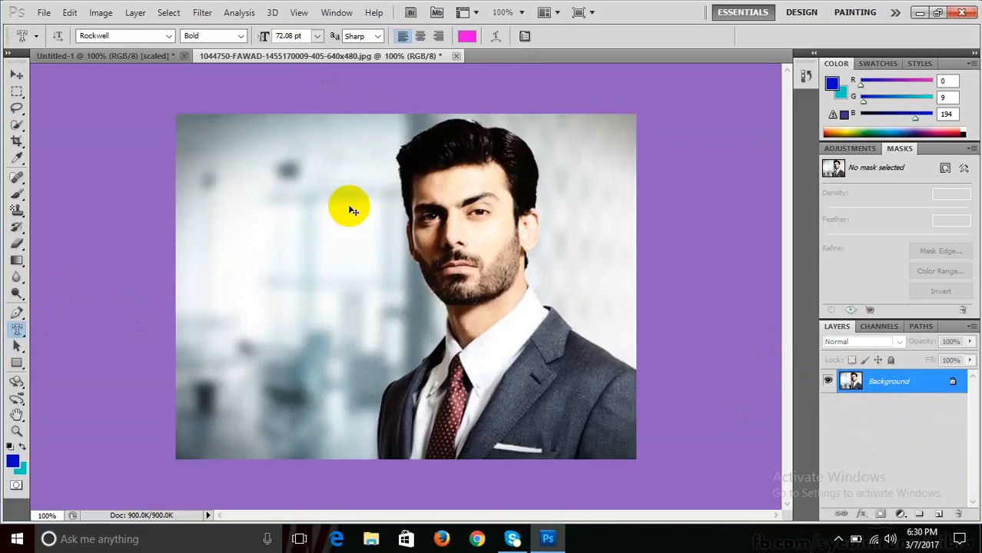
# - Open the mountain image wallpaper-722590cp.jpg and begin a type-mask entry on it
pyautogui.hotkey('ctrl', 'o')
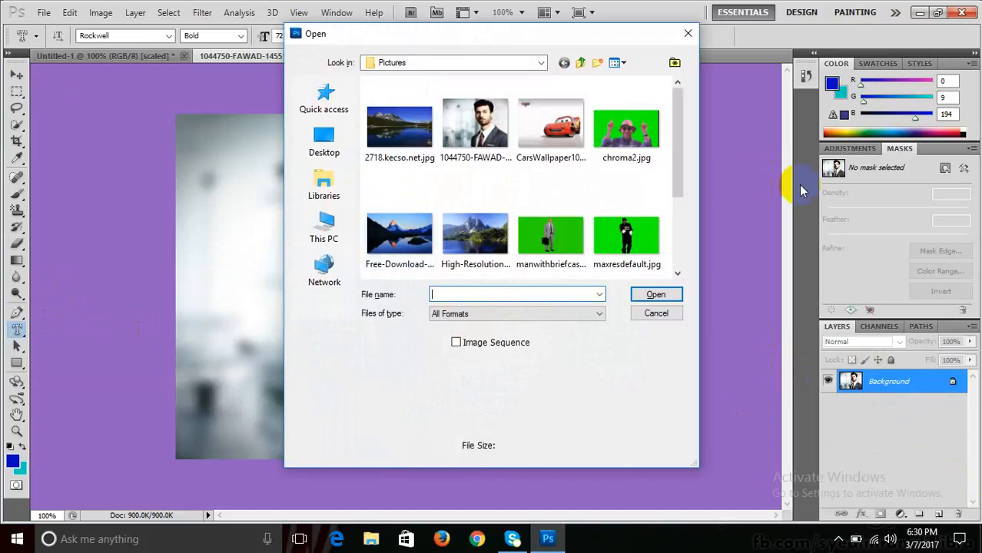
pyautogui.moveTo(679, 130); pyautogui.dragTo(687, 225)
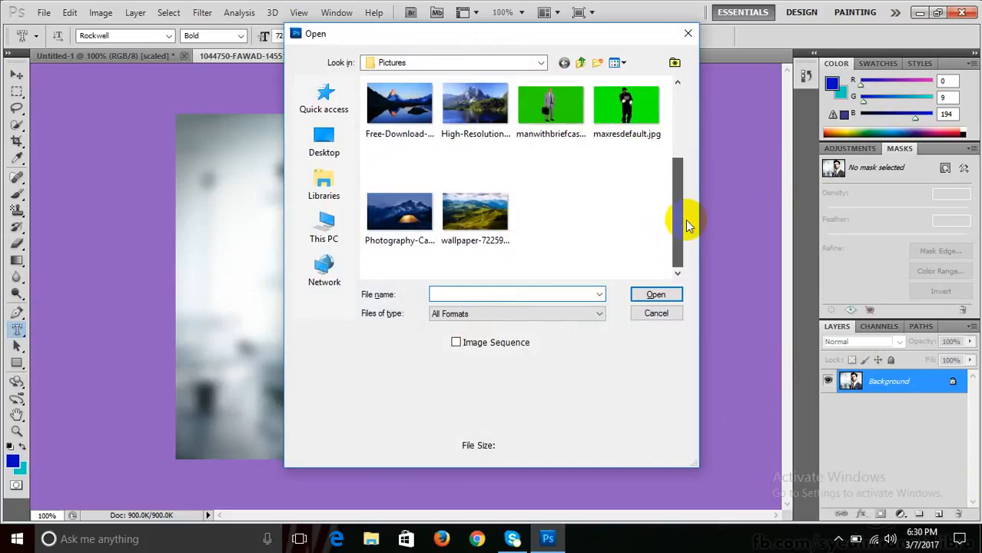
pyautogui.click(485, 226)
pyautogui.click(653, 295)
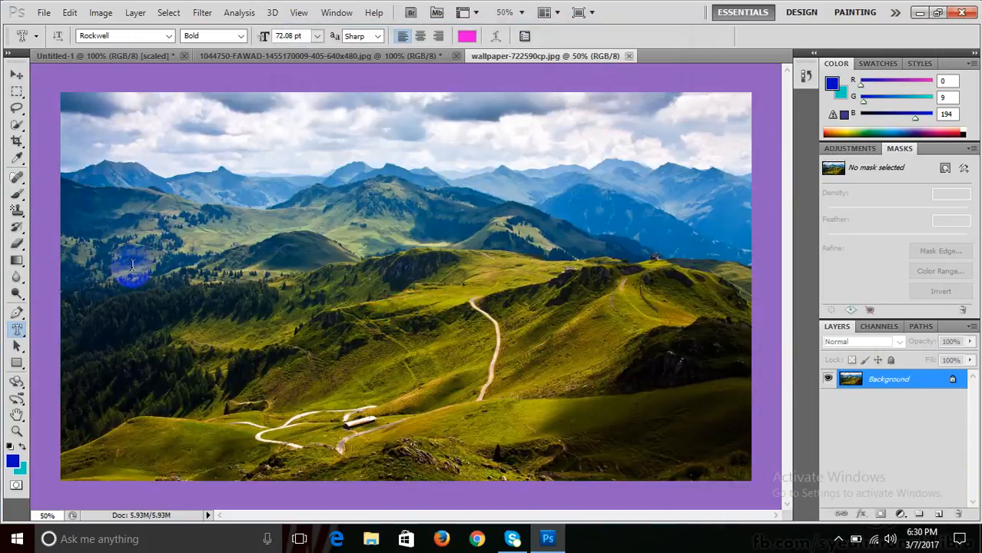
pyautogui.click(132, 265)
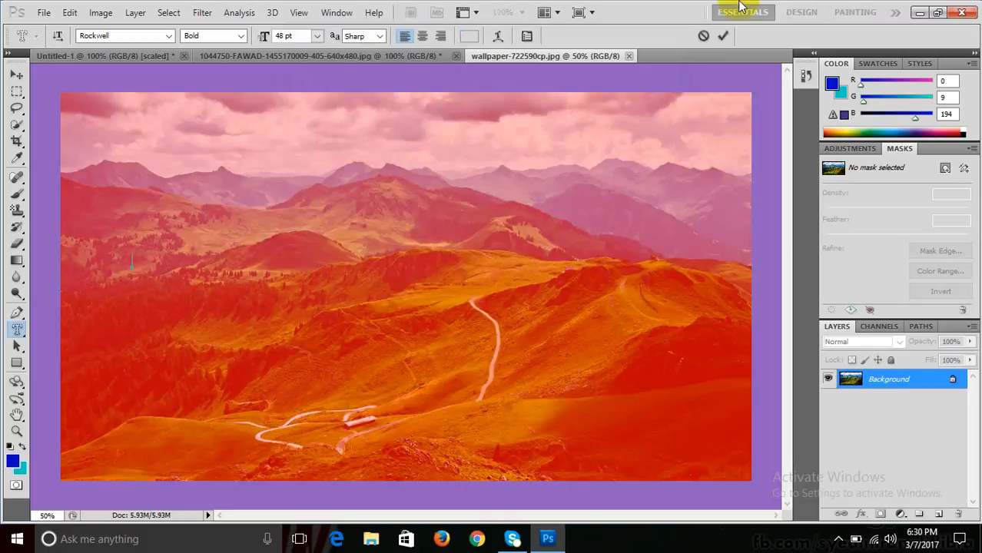
# - Set the type mask to 72 pt, type the name, and commit it as a selection
pyautogui.click(316, 37)
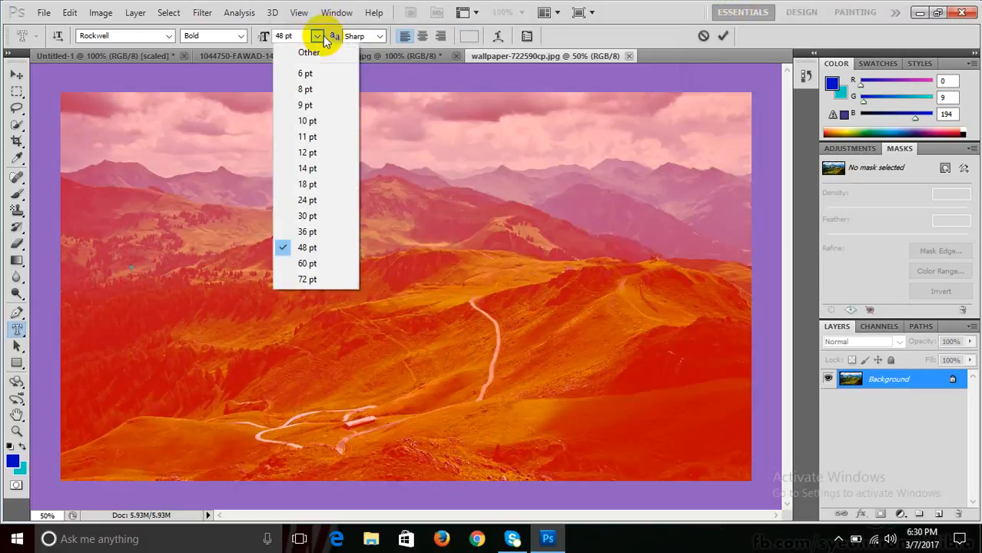
pyautogui.click(307, 279)
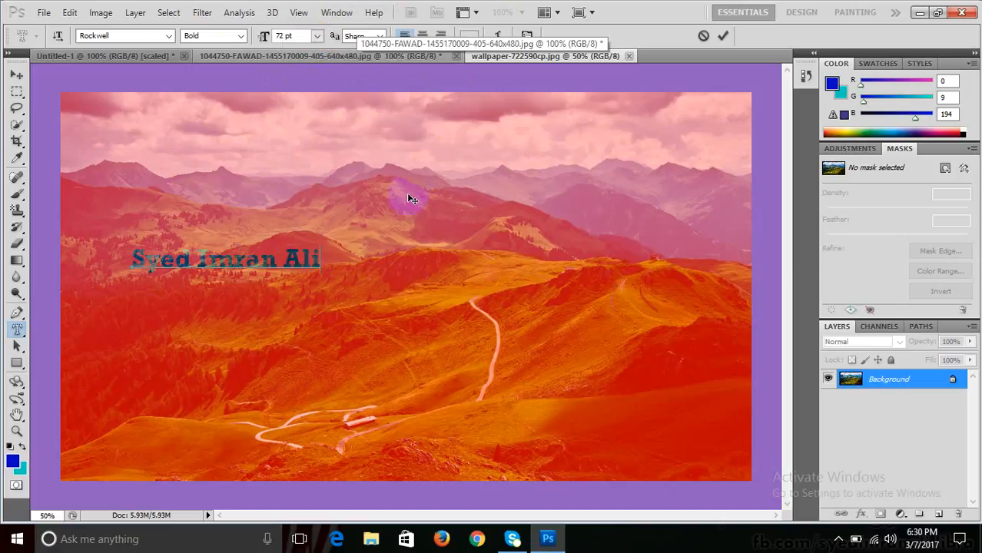
pyautogui.click(16, 77)
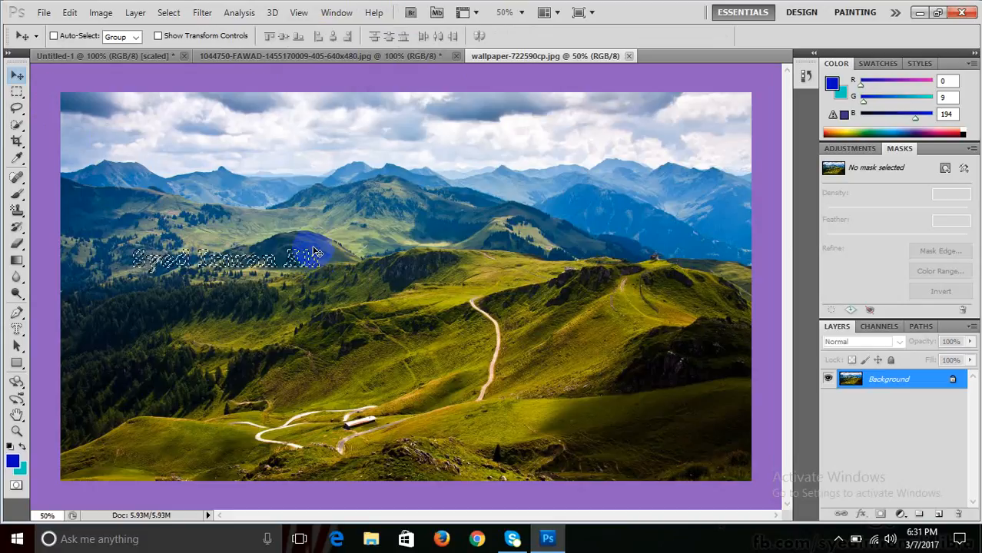
# - Drag the mountain-textured name selection into Untitled-1 and centre it there
pyautogui.click(316, 261)
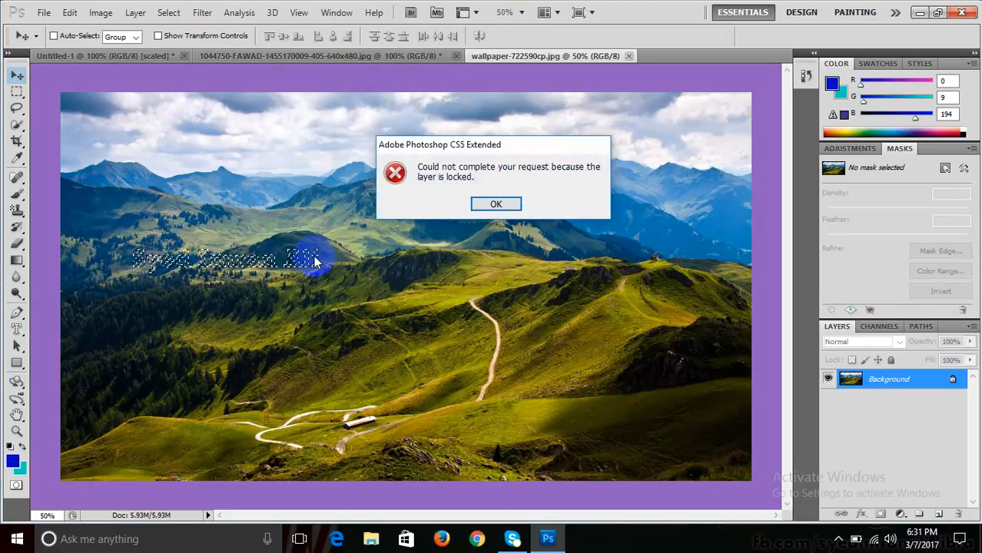
pyautogui.press('Return')
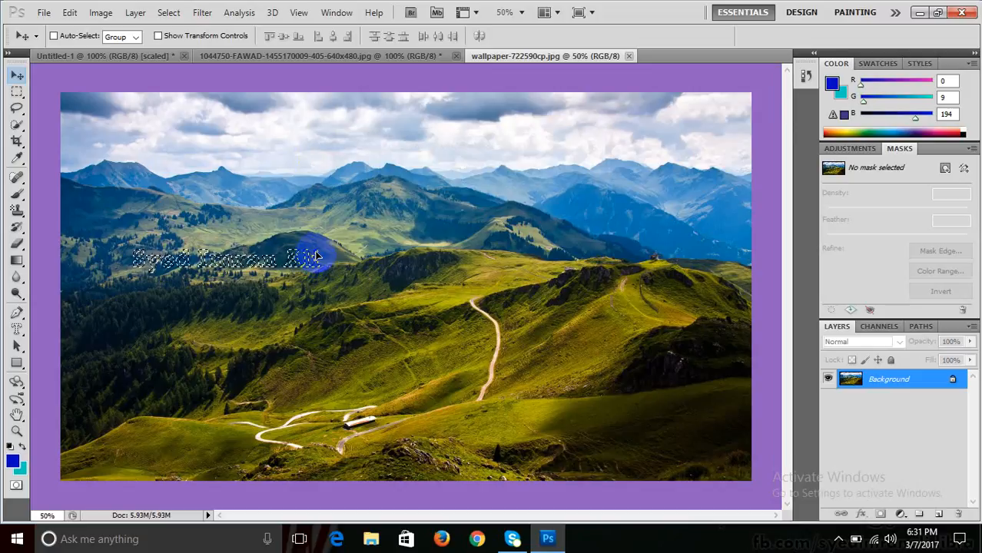
pyautogui.moveTo(318, 257); pyautogui.dragTo(421, 301)
pyautogui.moveTo(254, 322); pyautogui.dragTo(460, 313)
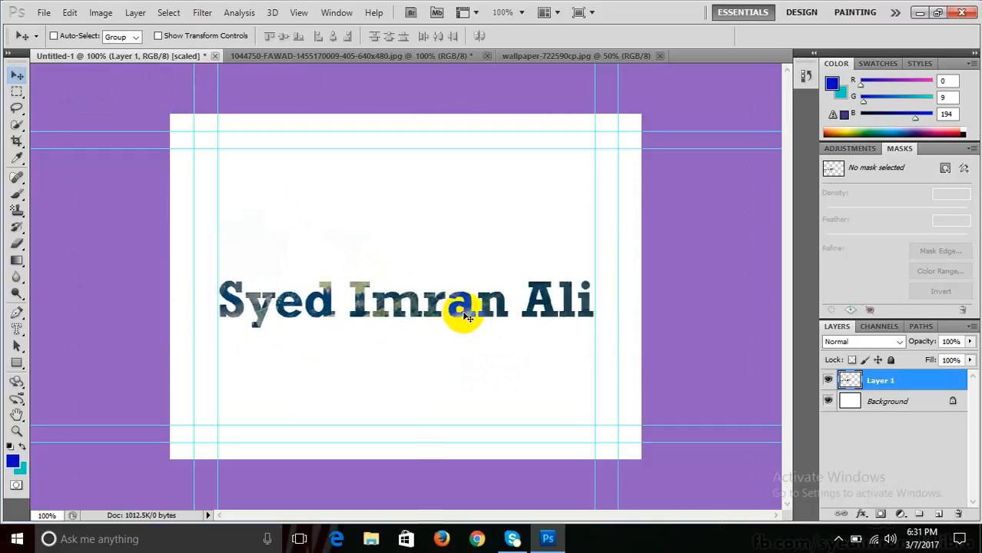
# - Check the wallpaper and Untitled-1 tabs, ending on the portrait photo document
pyautogui.click(547, 55)
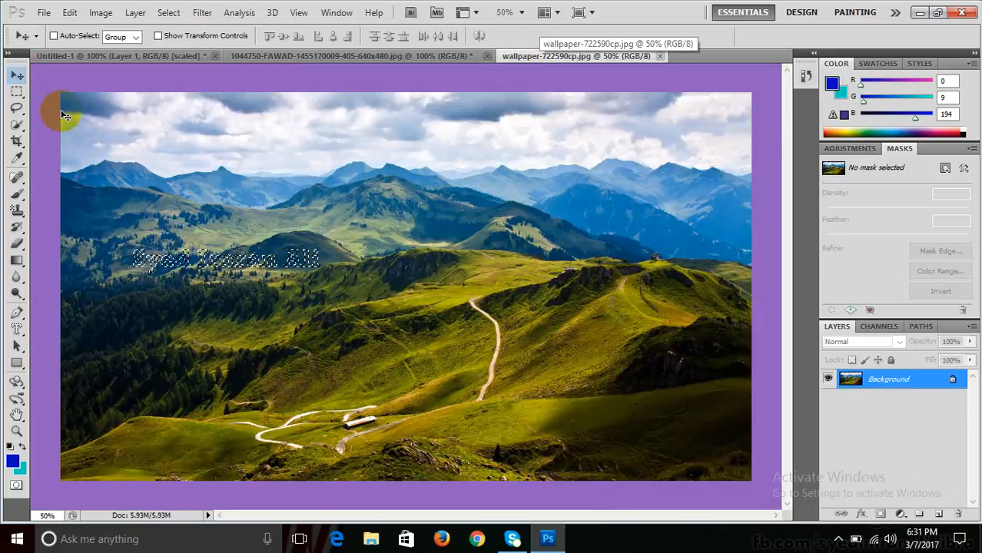
pyautogui.click(72, 55)
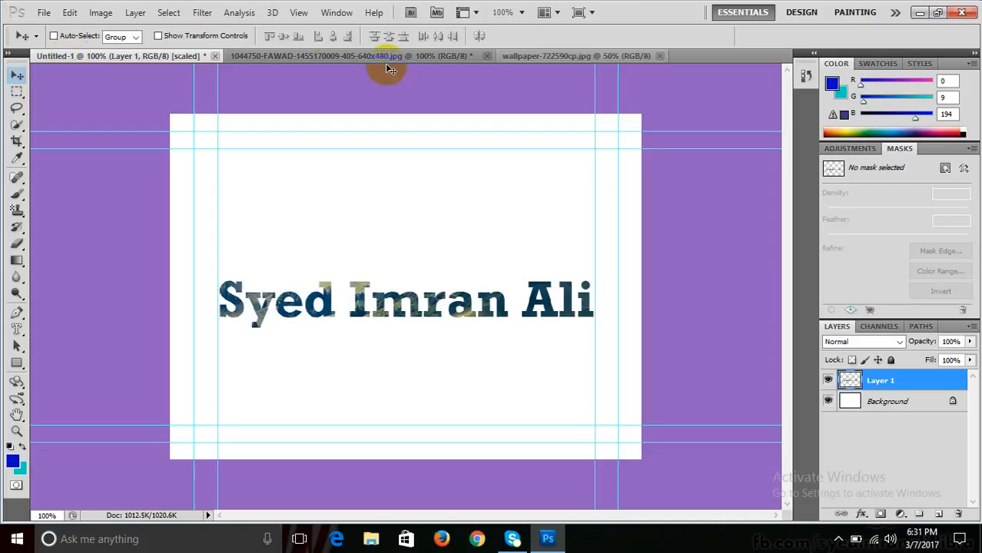
pyautogui.click(344, 56)
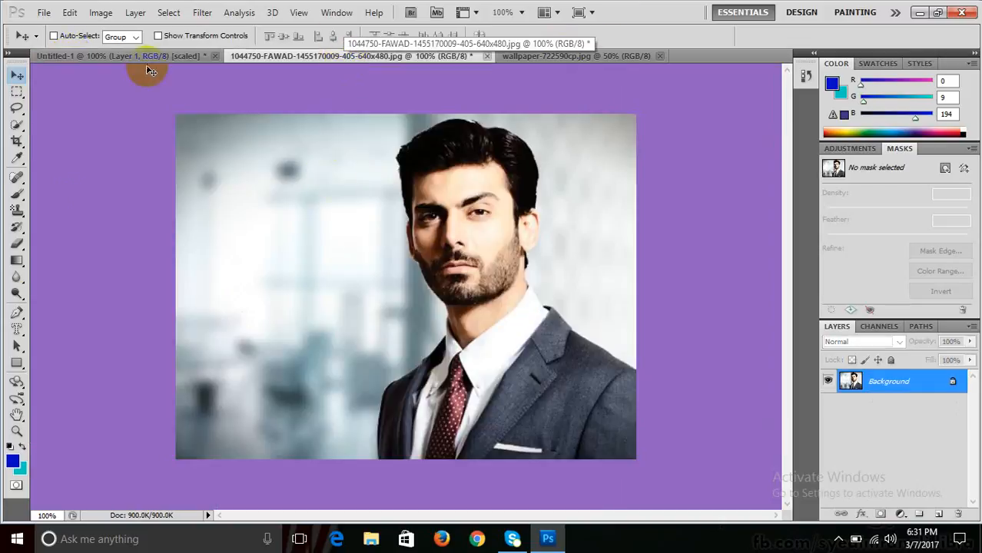
# - Type the name with the Horizontal Type Mask Tool on the portrait photo and commit the selection
pyautogui.click(13, 329)
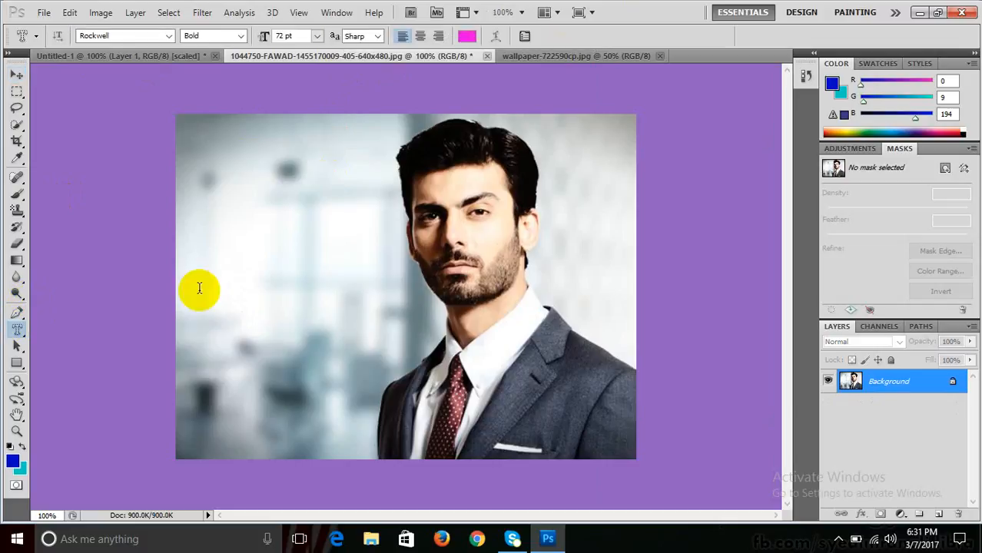
pyautogui.click(373, 259)
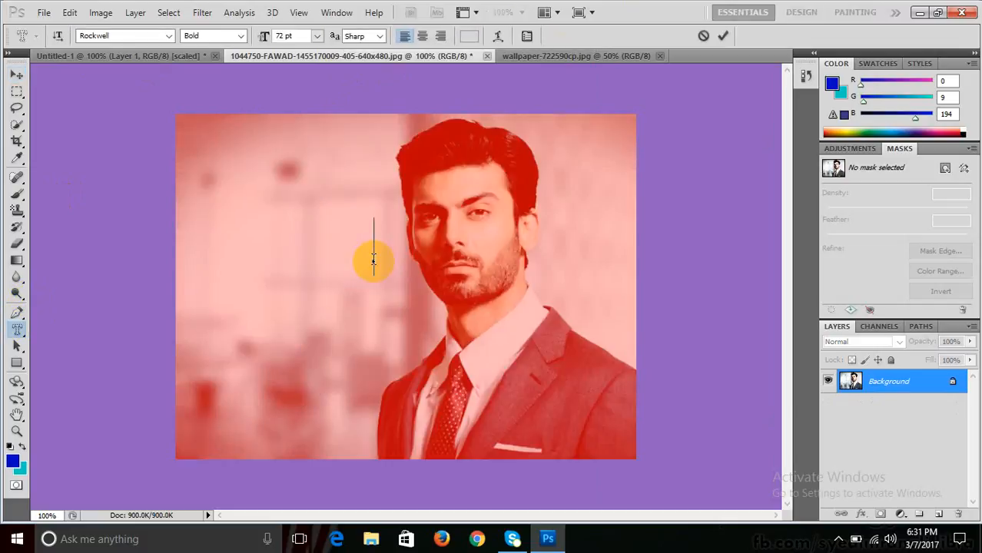
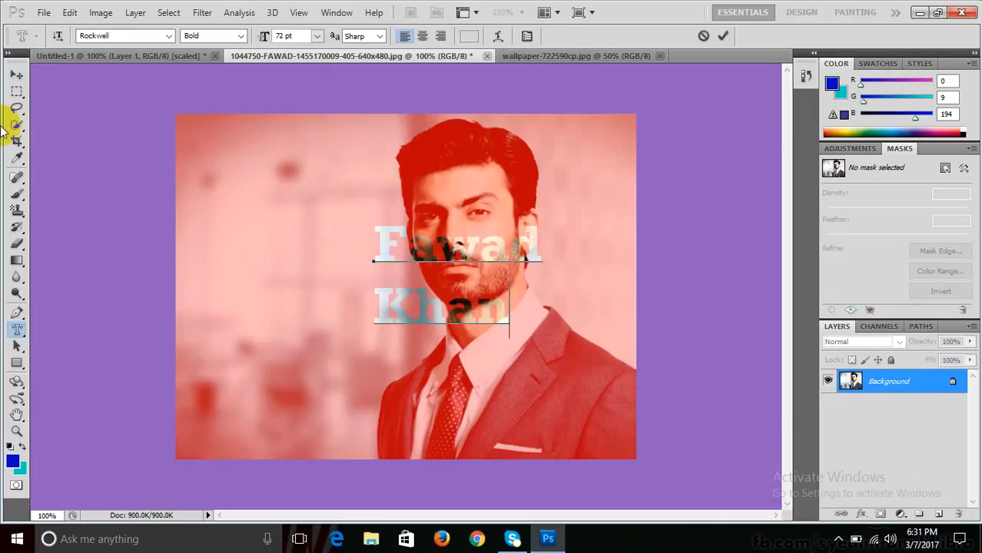
pyautogui.click(16, 74)
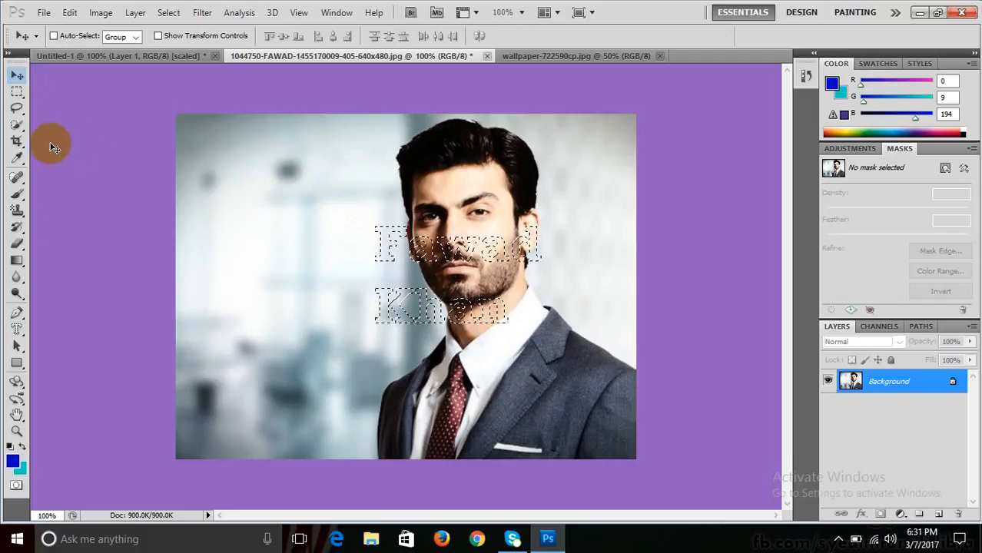
# - Drag the letter-shaped photo selection into Untitled-1 with the Move tool
pyautogui.click(17, 329)
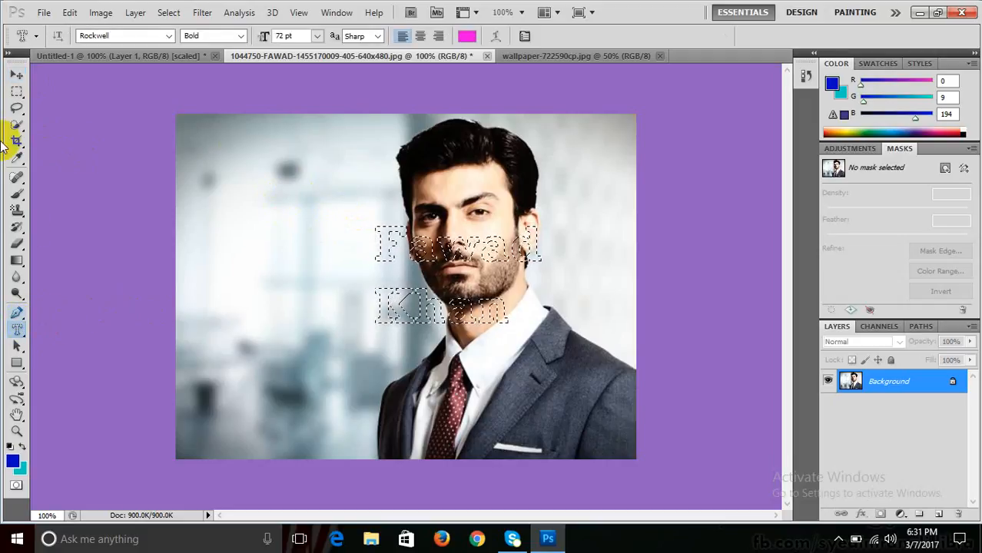
pyautogui.click(16, 74)
pyautogui.moveTo(411, 256); pyautogui.dragTo(329, 181)
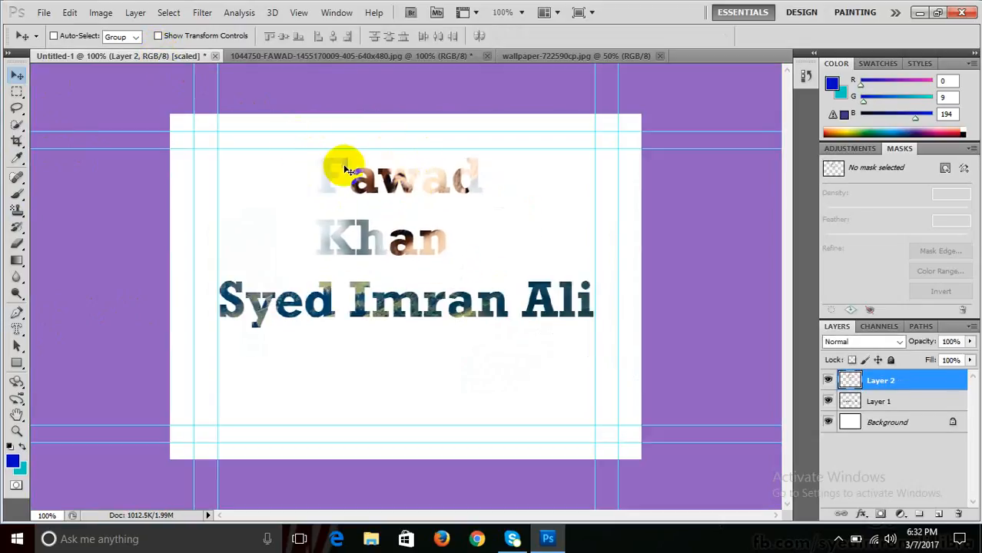
# - Add Drop Shadow, Inner Shadow, Bevel and Emboss, and a 2 px Stroke to the lettering
pyautogui.click(168, 13)
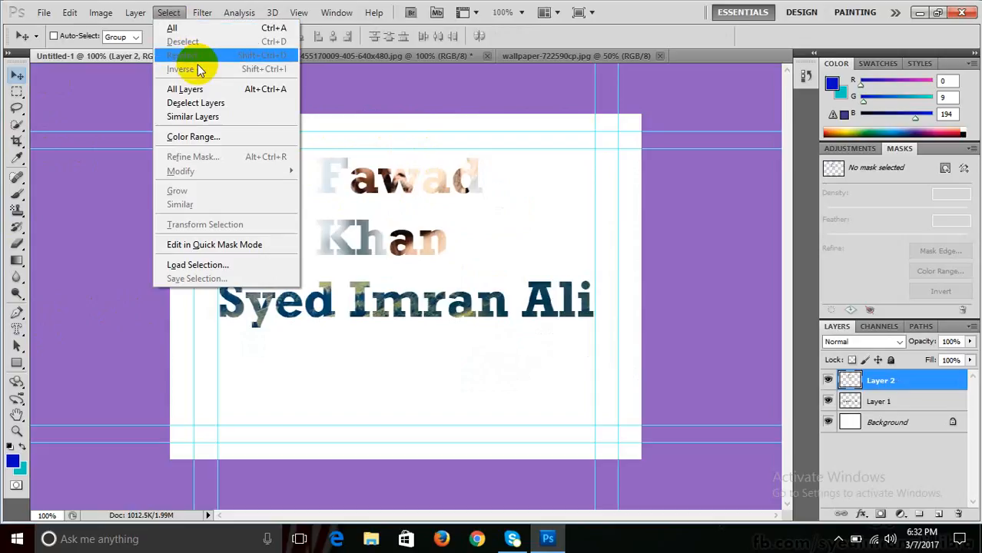
pyautogui.moveTo(136, 13)
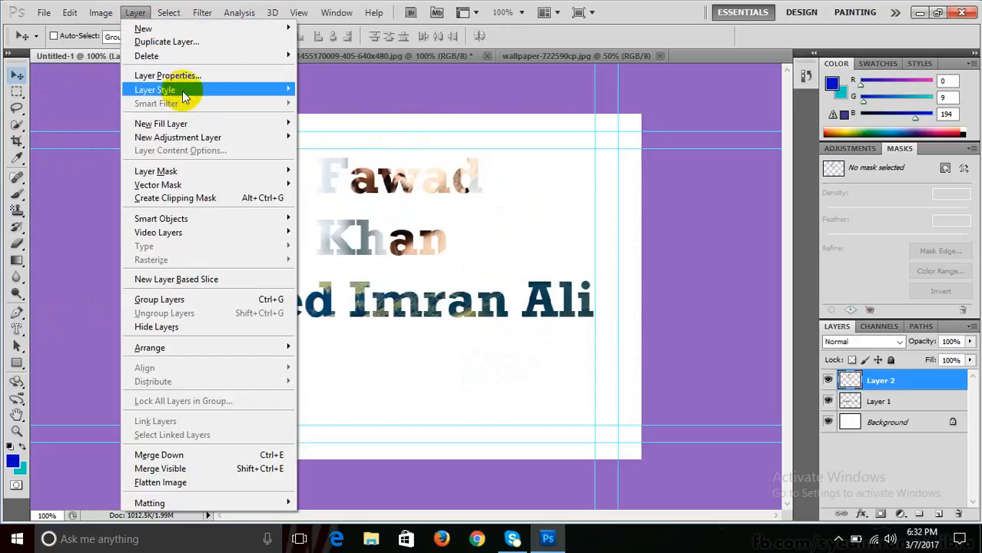
pyautogui.moveTo(182, 91)
pyautogui.click(366, 110)
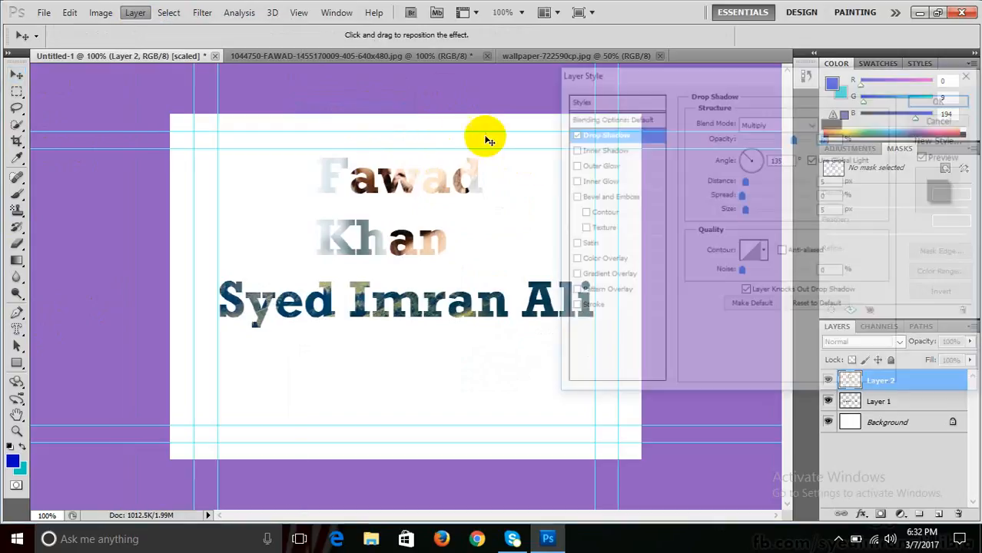
pyautogui.click(571, 149)
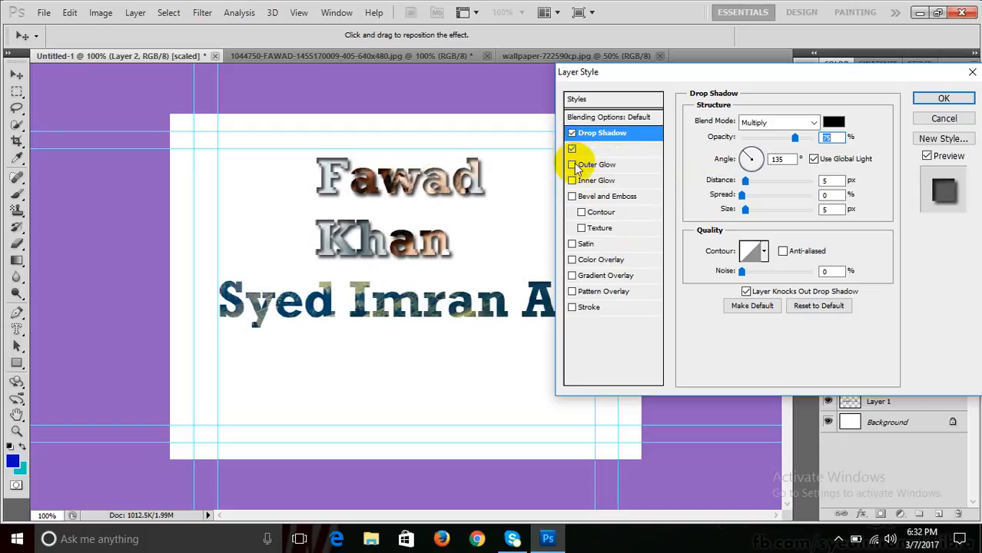
pyautogui.click(572, 196)
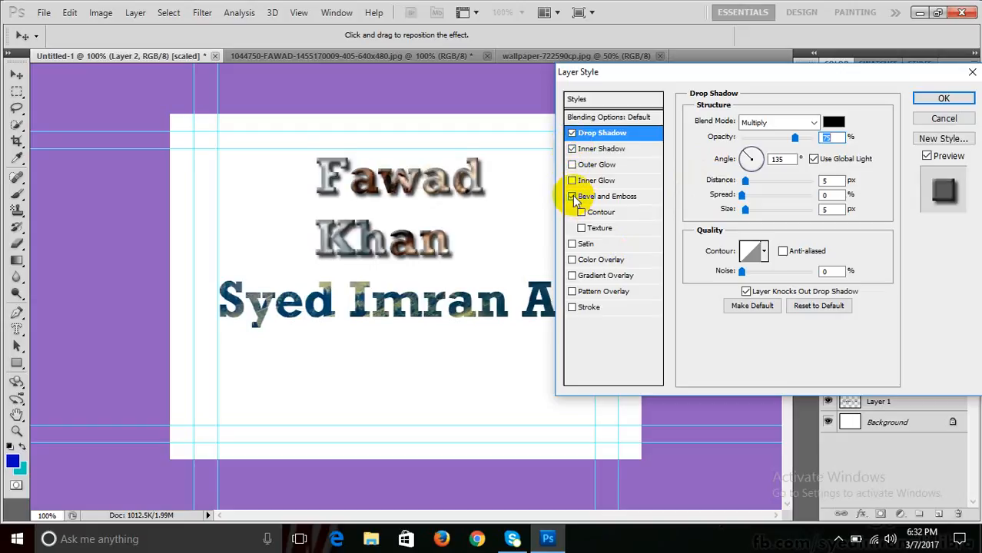
pyautogui.click(572, 308)
pyautogui.click(615, 309)
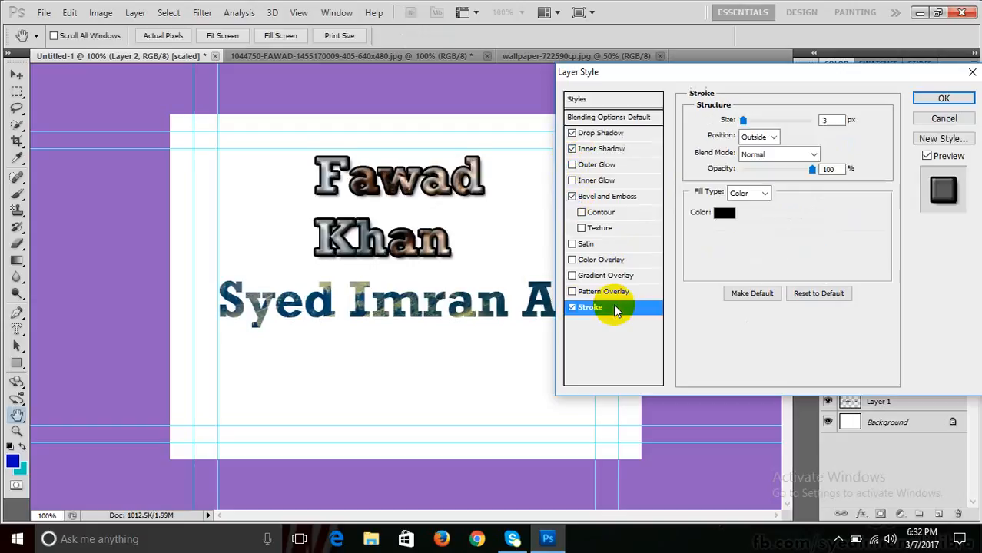
pyautogui.doubleClick(827, 120)
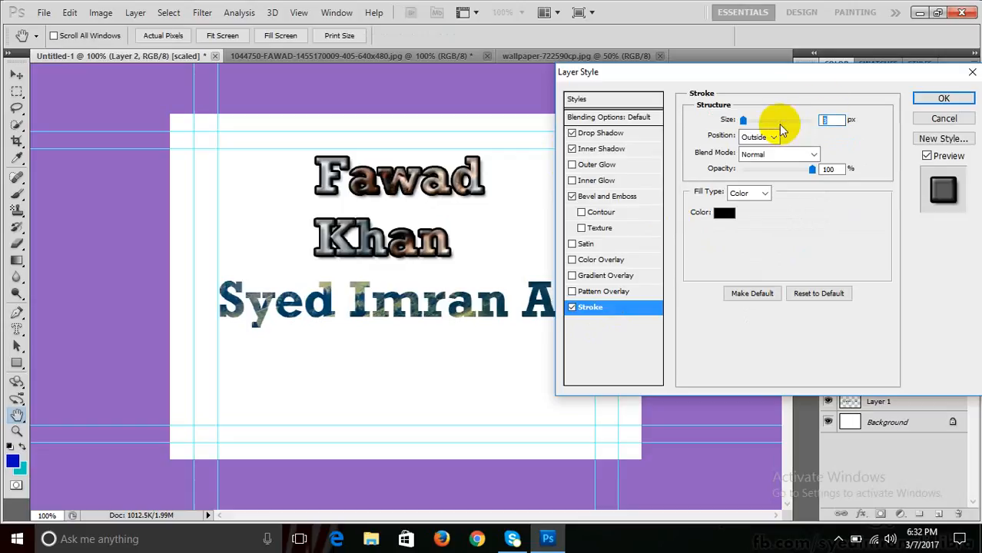
pyautogui.write('2')
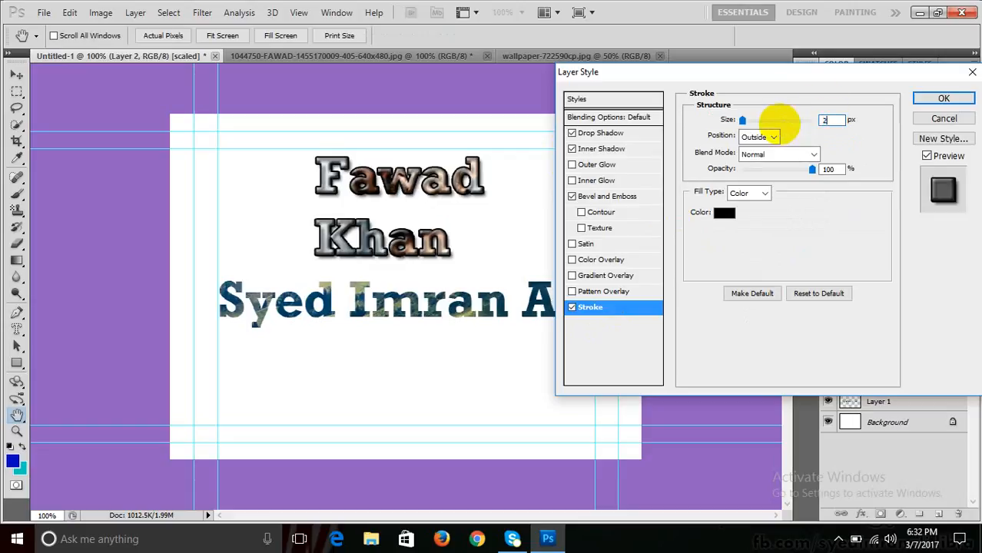
# - Try and remove Gradient Overlay, Bevel and Inner Shadow, keeping Drop Shadow and Stroke, then apply
pyautogui.click(572, 277)
pyautogui.click(572, 277)
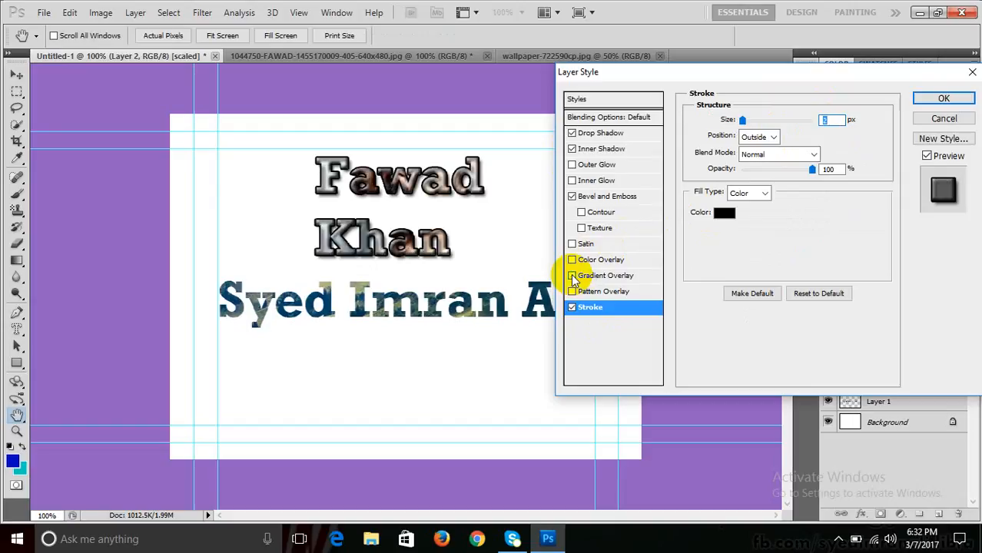
pyautogui.click(573, 196)
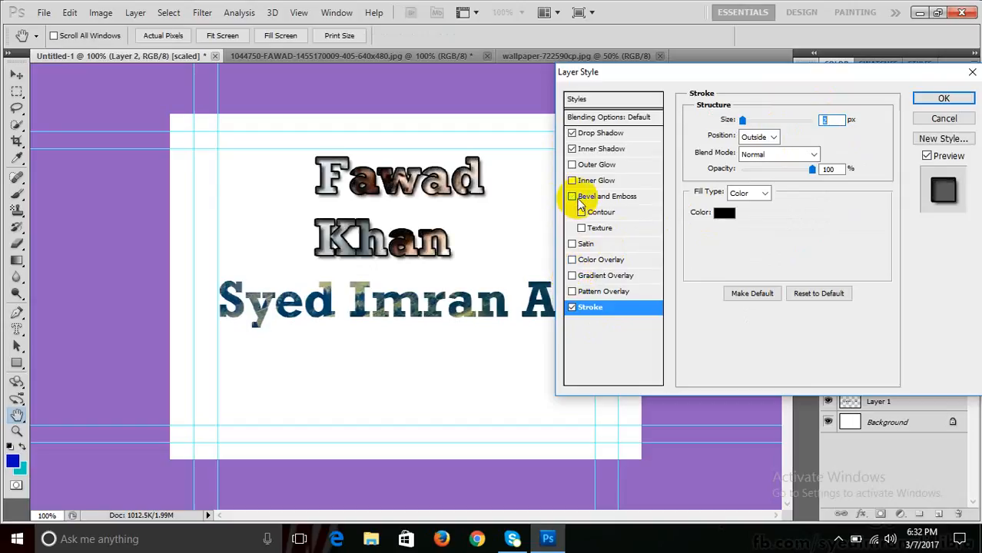
pyautogui.click(572, 149)
pyautogui.click(572, 133)
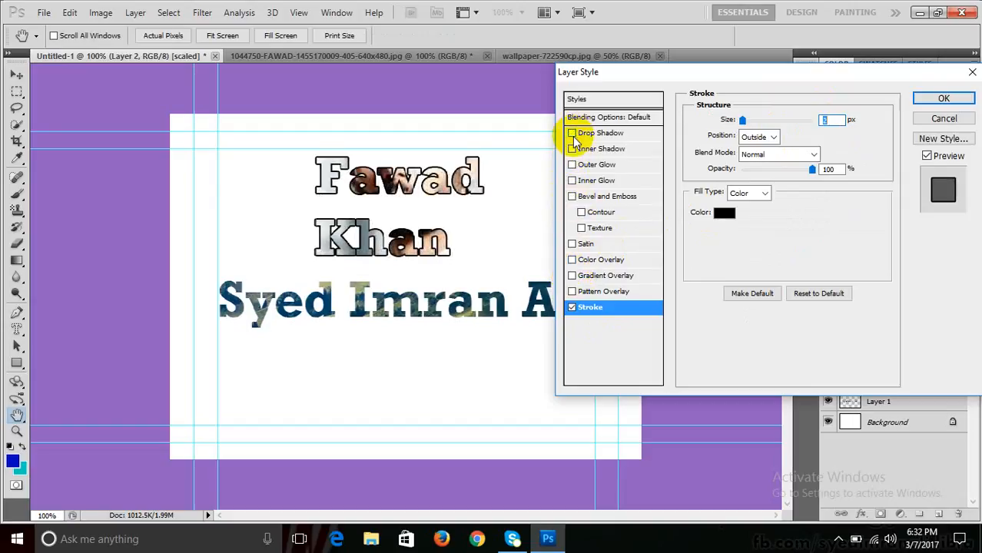
pyautogui.click(572, 134)
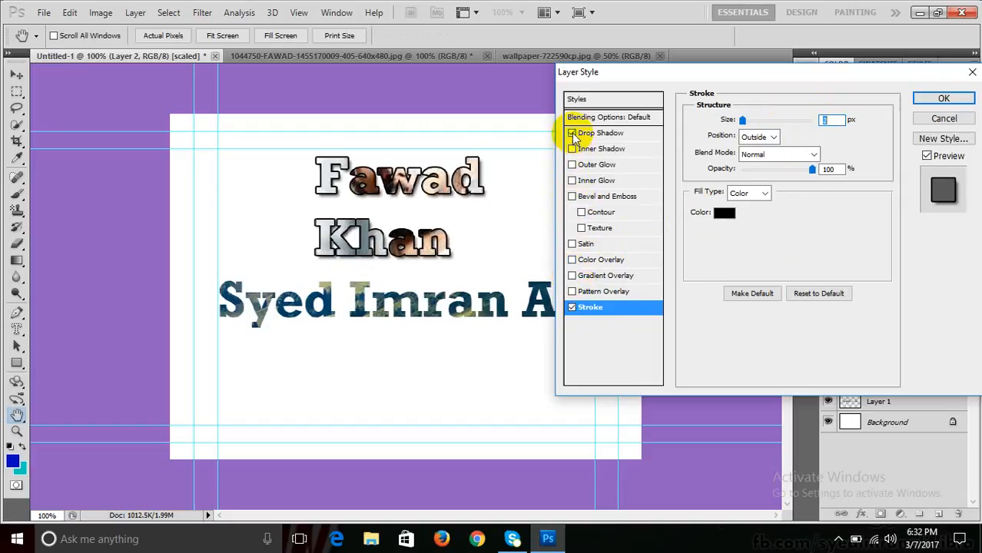
pyautogui.click(572, 308)
pyautogui.click(572, 308)
pyautogui.click(571, 307)
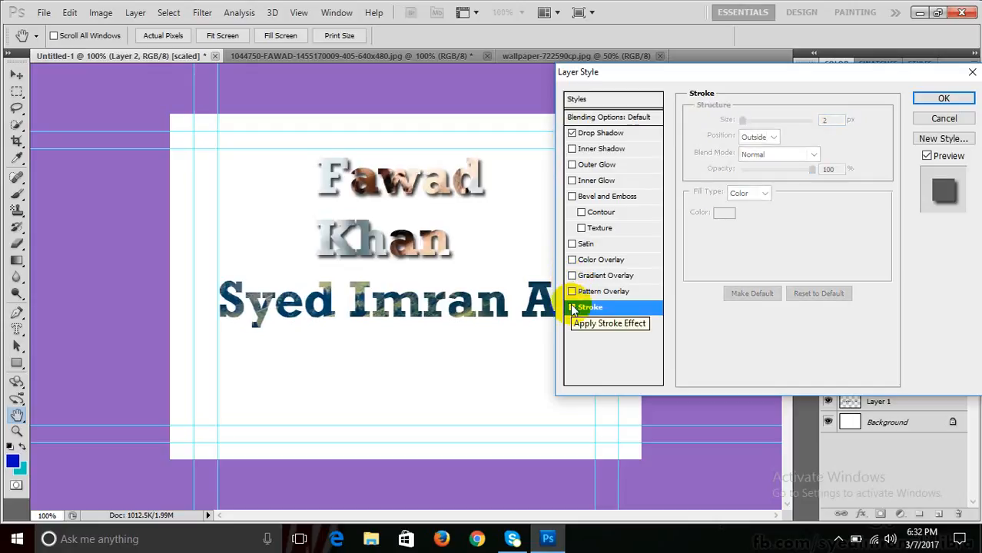
pyautogui.click(571, 307)
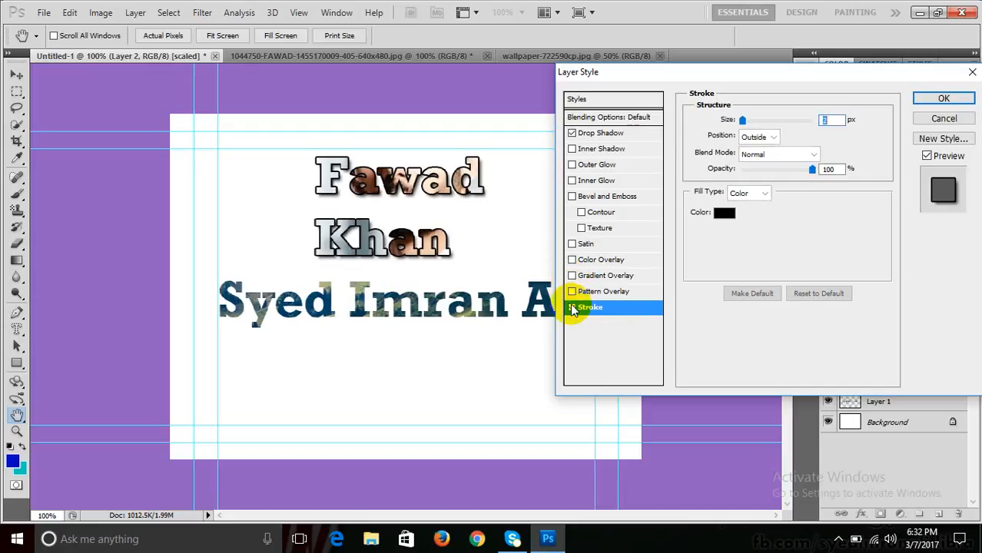
pyautogui.click(931, 100)
# - Shift the two-line lettering further right and deselect the letter selection on the portrait photo
pyautogui.press('v')
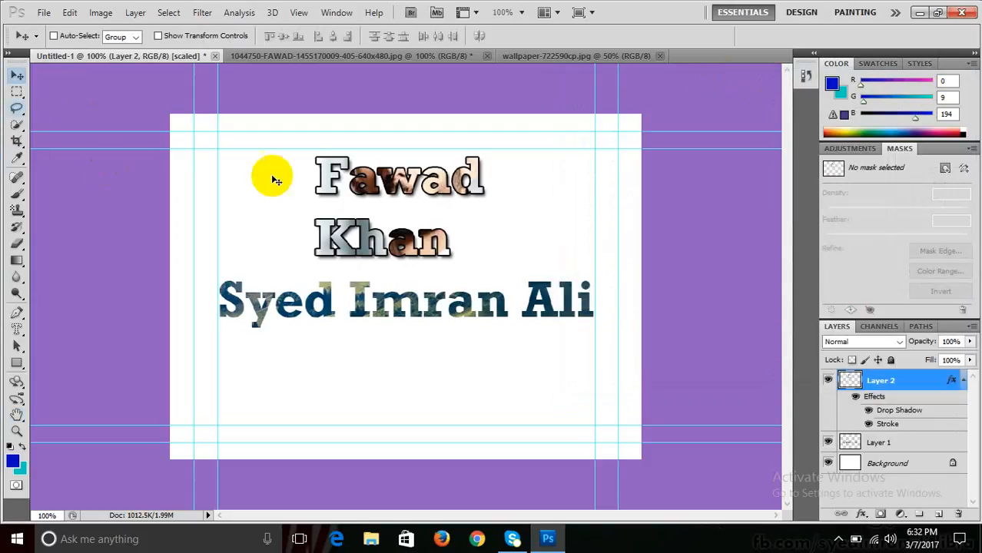
pyautogui.moveTo(397, 178); pyautogui.dragTo(480, 182)
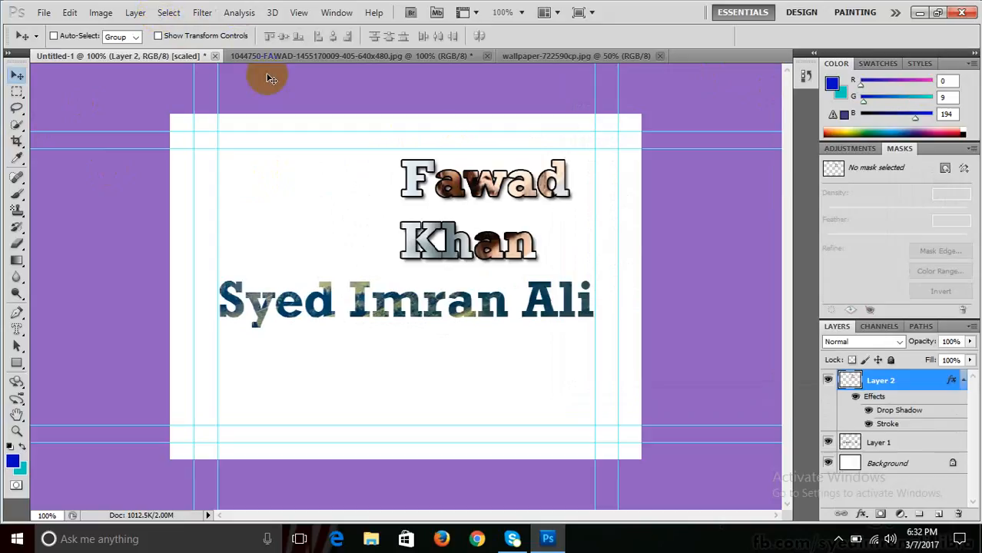
pyautogui.click(292, 55)
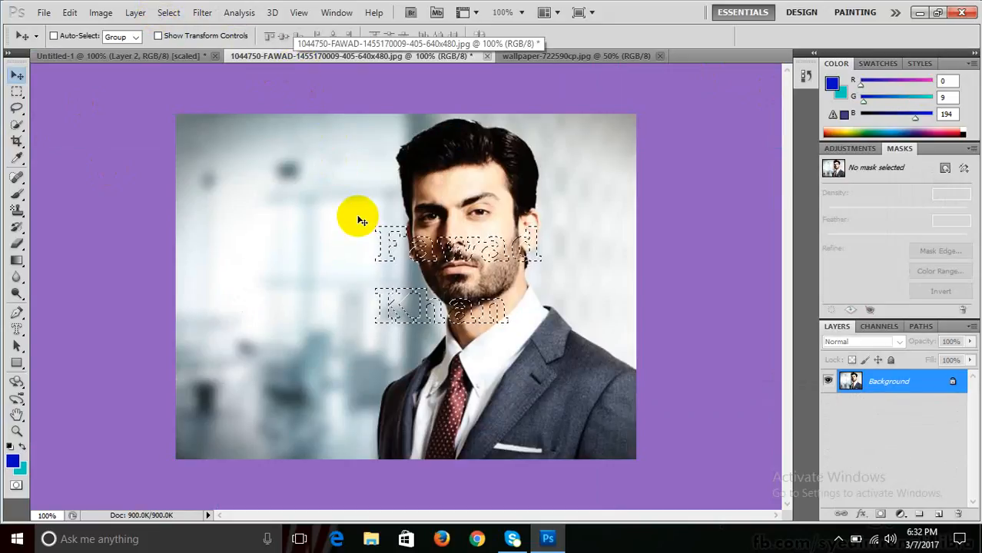
pyautogui.hotkey('ctrl', 'd')
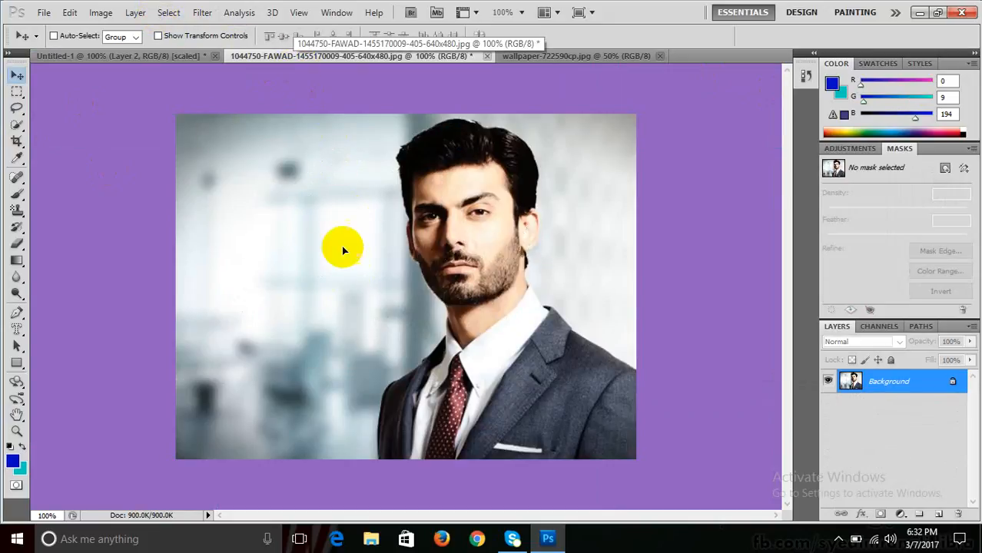
# - Copy the portrait into Untitled-1, scale it to roughly 60% × 68%, and nudge it up-left
pyautogui.click(166, 58)
pyautogui.moveTo(359, 245); pyautogui.dragTo(374, 308)
pyautogui.hotkey('ctrl', 't')
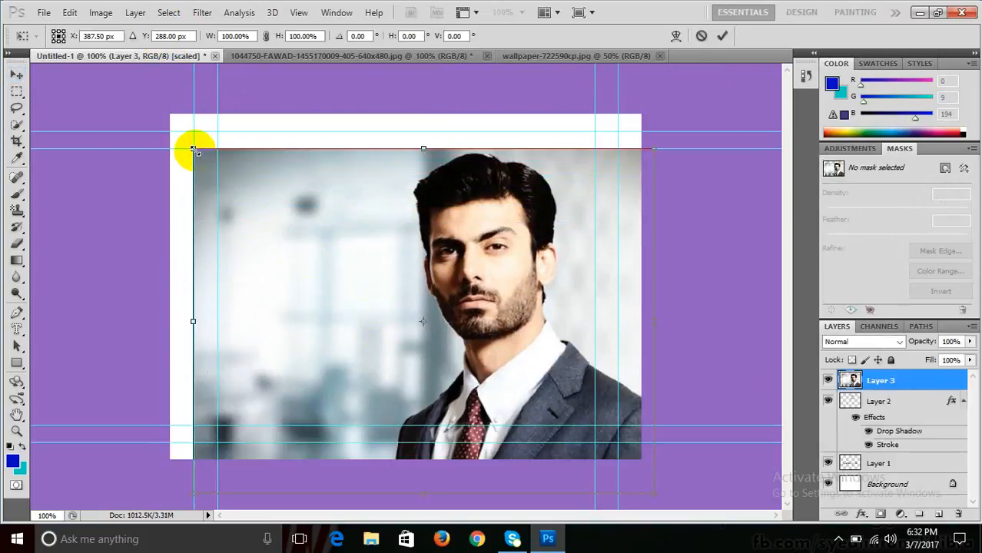
pyautogui.moveTo(194, 150); pyautogui.dragTo(337, 258)
pyautogui.press('Return')
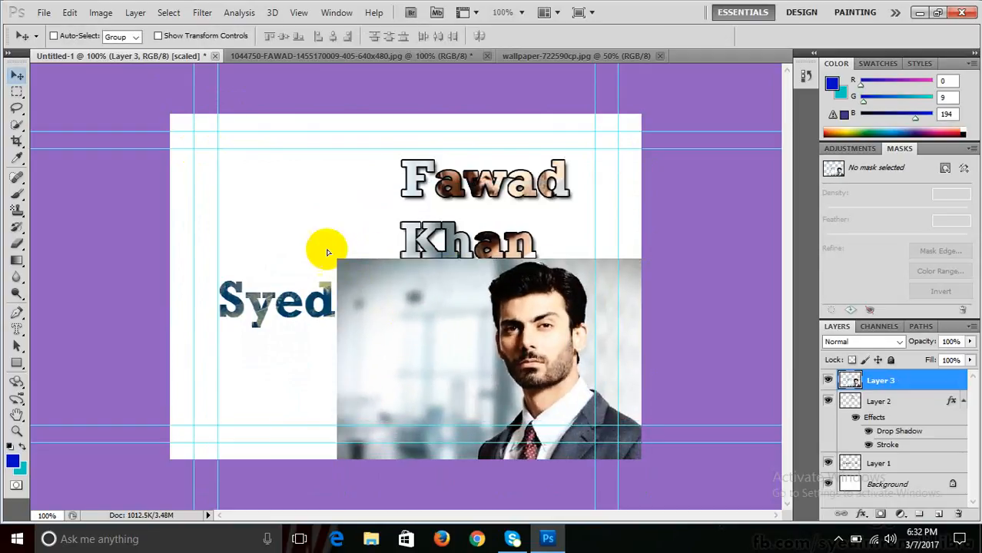
pyautogui.moveTo(416, 317); pyautogui.dragTo(305, 219)
# - Add Drop Shadow, Inner Shadow and Outer Glow effects to the portrait photo layer
pyautogui.click(166, 12)
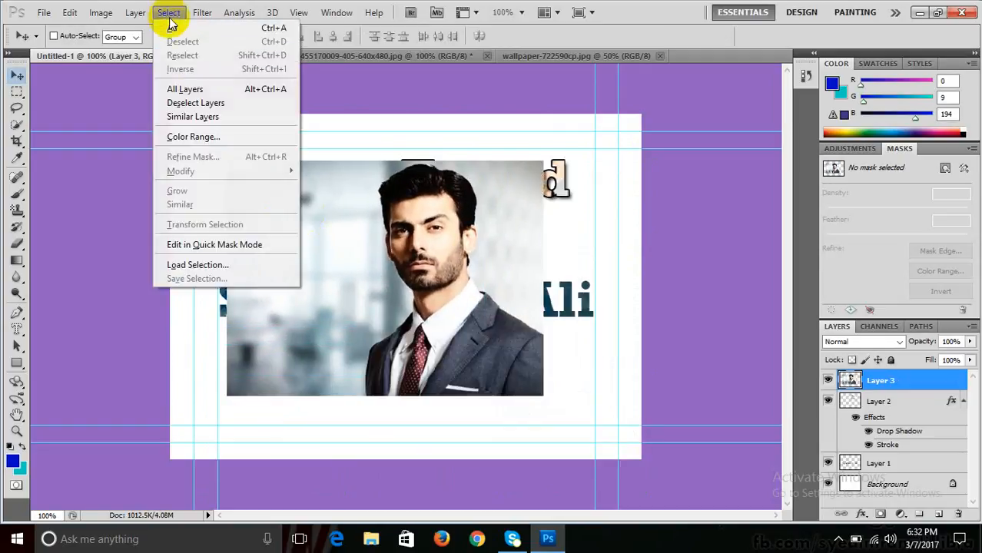
pyautogui.moveTo(135, 12)
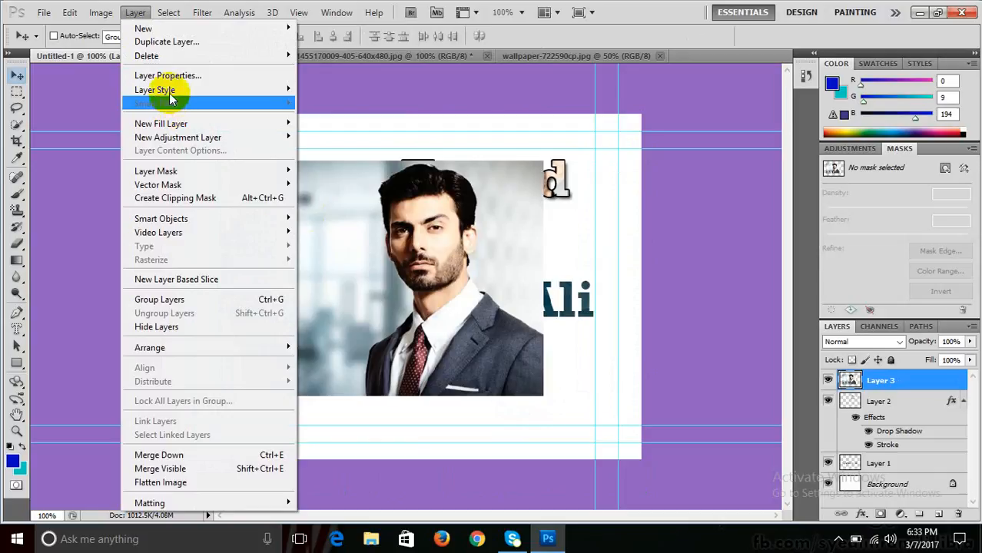
pyautogui.moveTo(153, 89)
pyautogui.click(320, 109)
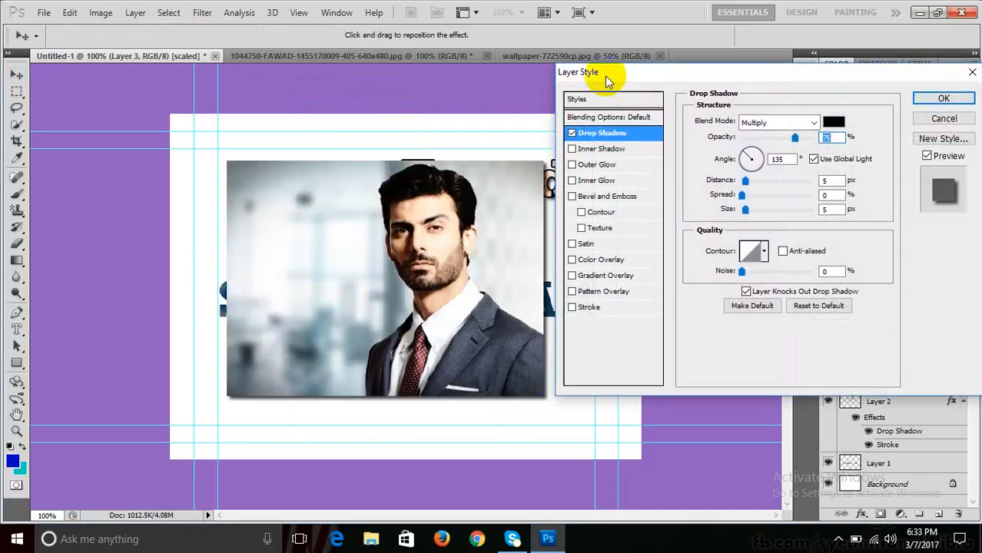
pyautogui.moveTo(604, 75); pyautogui.dragTo(618, 104)
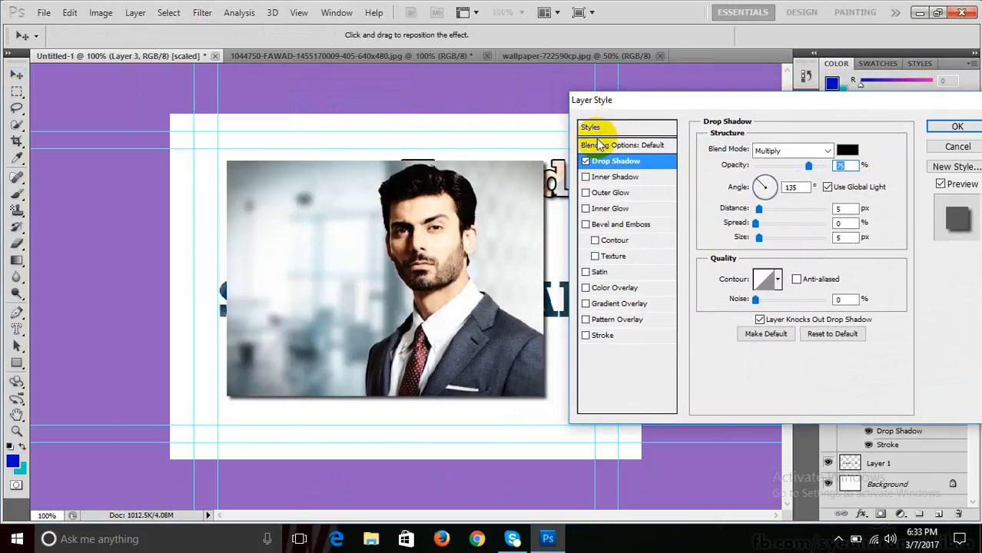
pyautogui.click(586, 177)
pyautogui.click(585, 192)
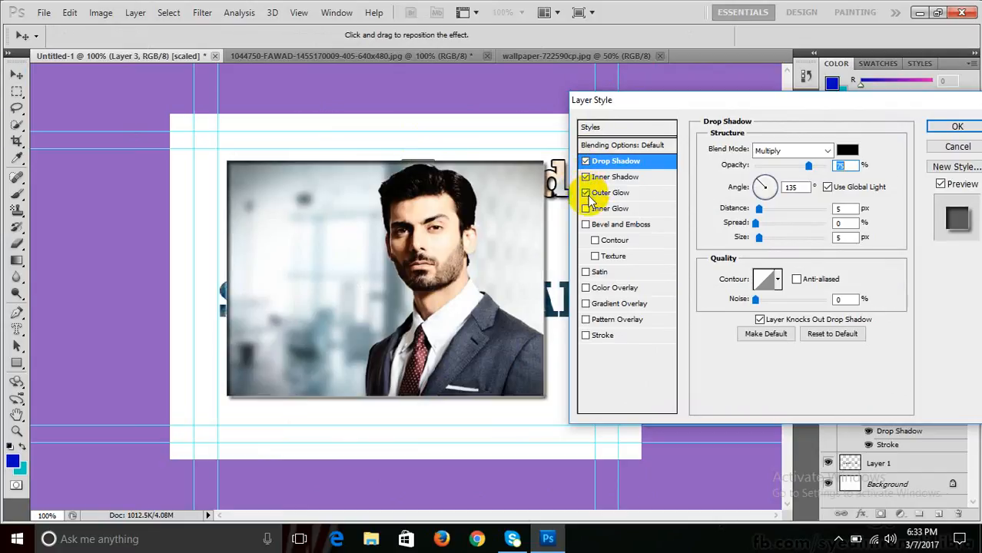
# - Enable a dark stroke and a white-to-black gradient overlay on the portrait
pyautogui.click(586, 335)
pyautogui.click(586, 335)
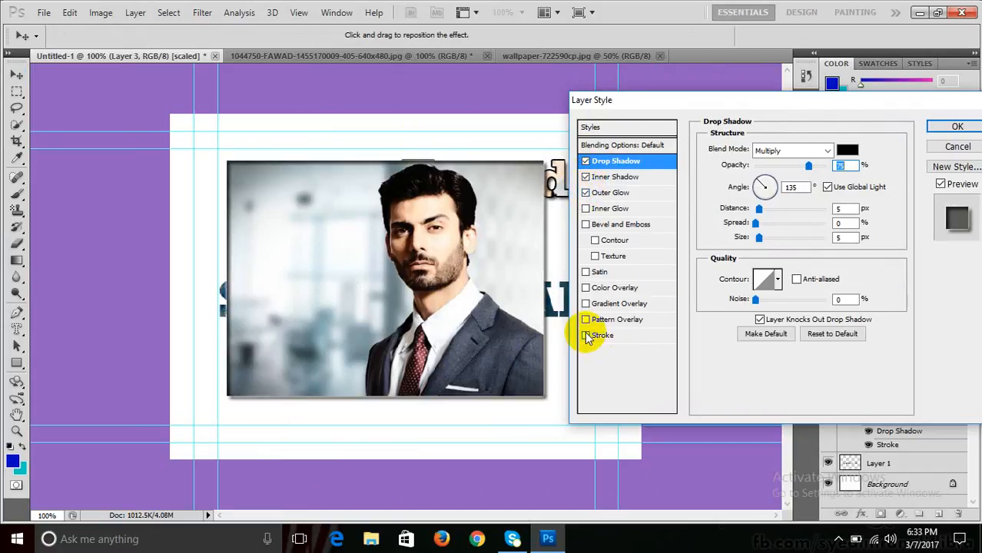
pyautogui.click(586, 335)
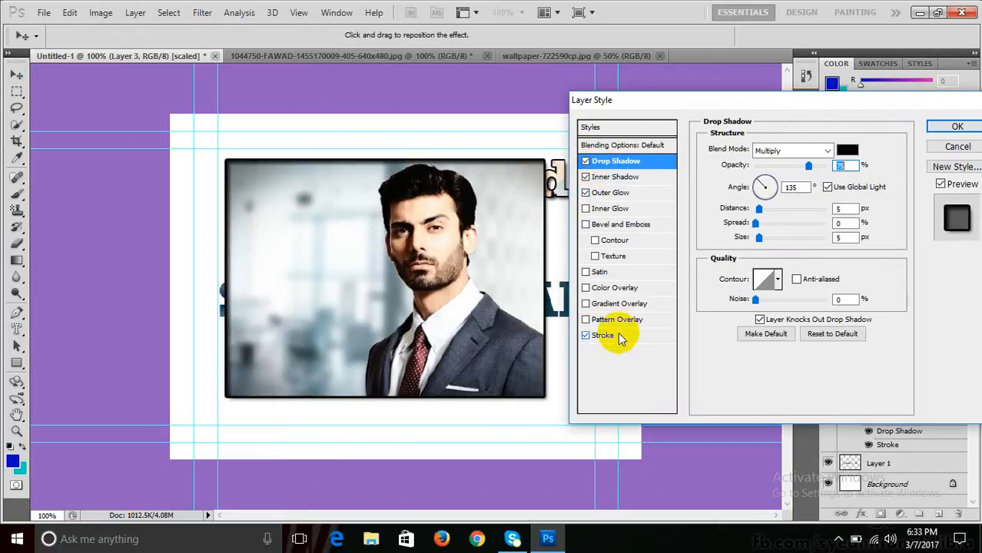
pyautogui.click(586, 304)
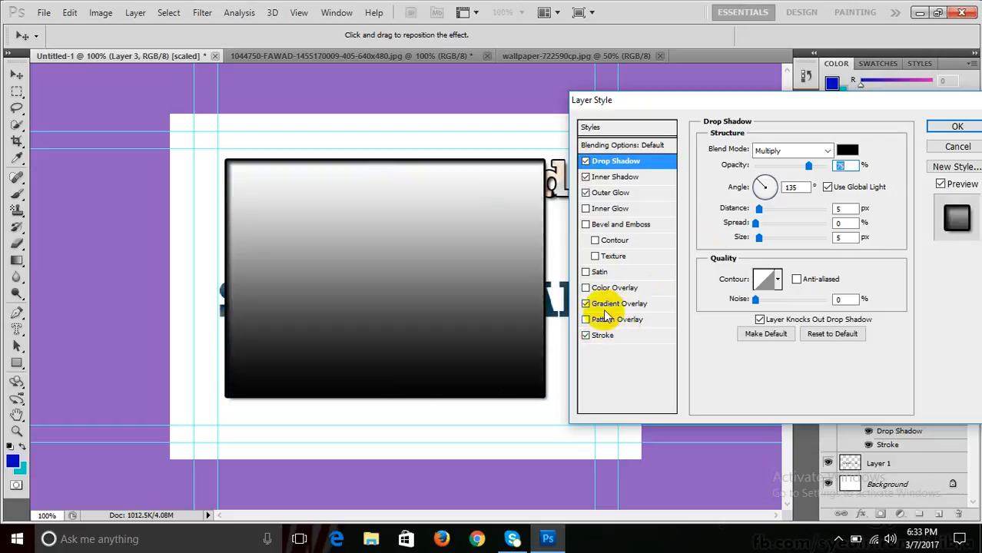
# - Lower the gradient overlay to 53% opacity and apply the blue-to-teal preset gradient
pyautogui.click(619, 304)
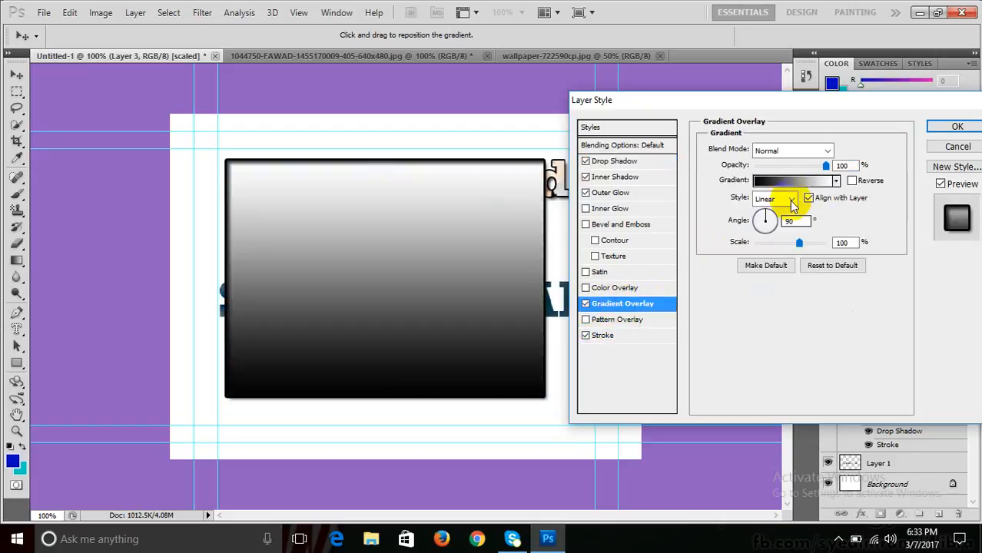
pyautogui.moveTo(807, 165); pyautogui.dragTo(791, 166)
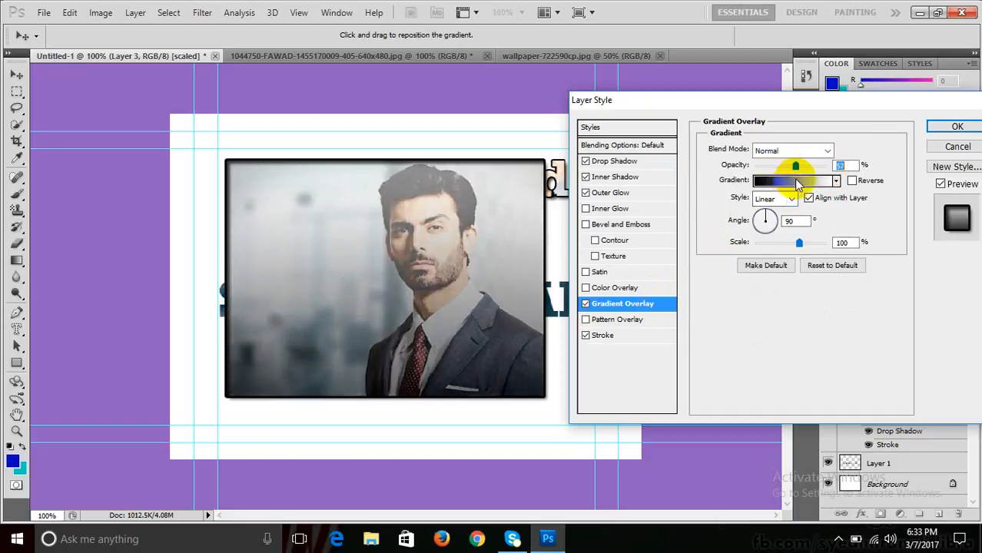
pyautogui.moveTo(793, 177); pyautogui.dragTo(793, 178)
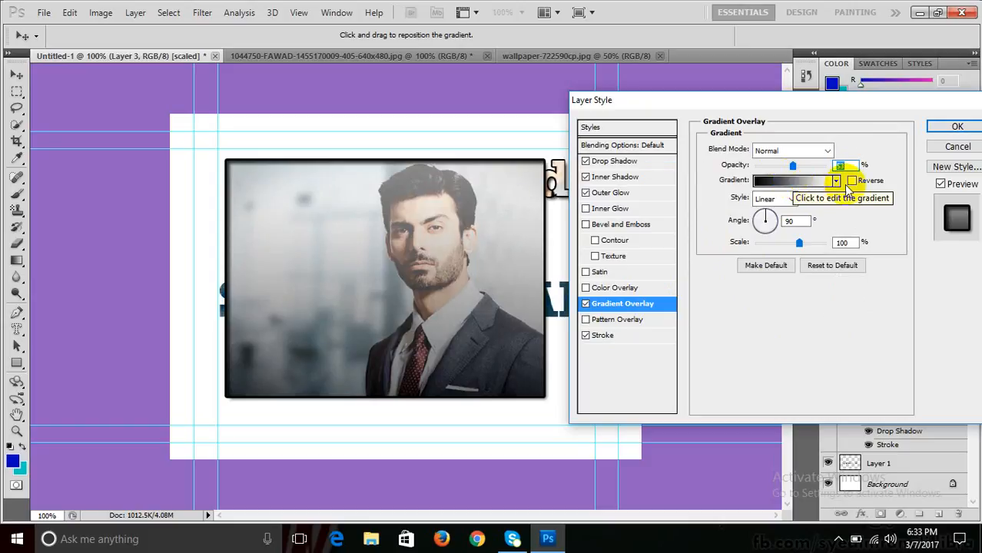
pyautogui.click(836, 180)
pyautogui.click(720, 211)
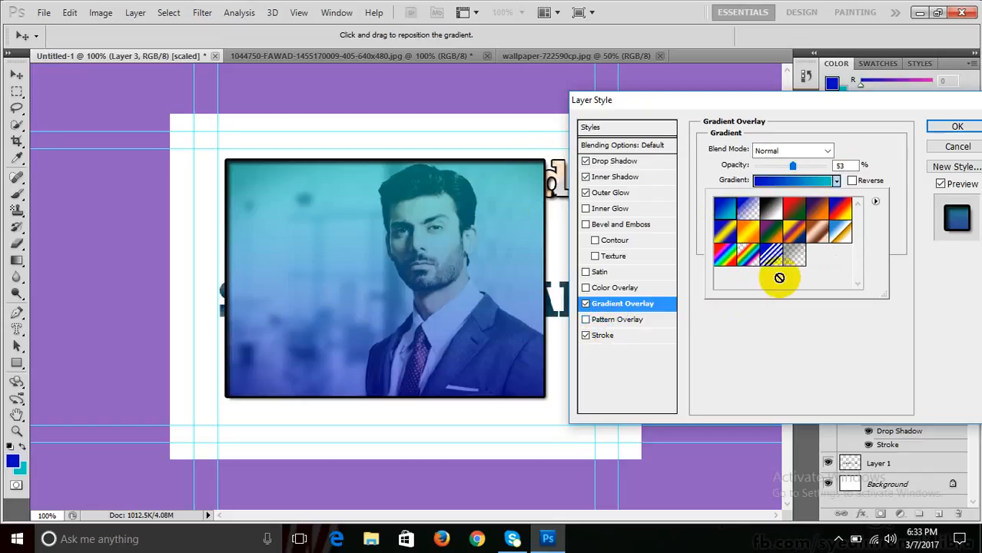
pyautogui.click(779, 183)
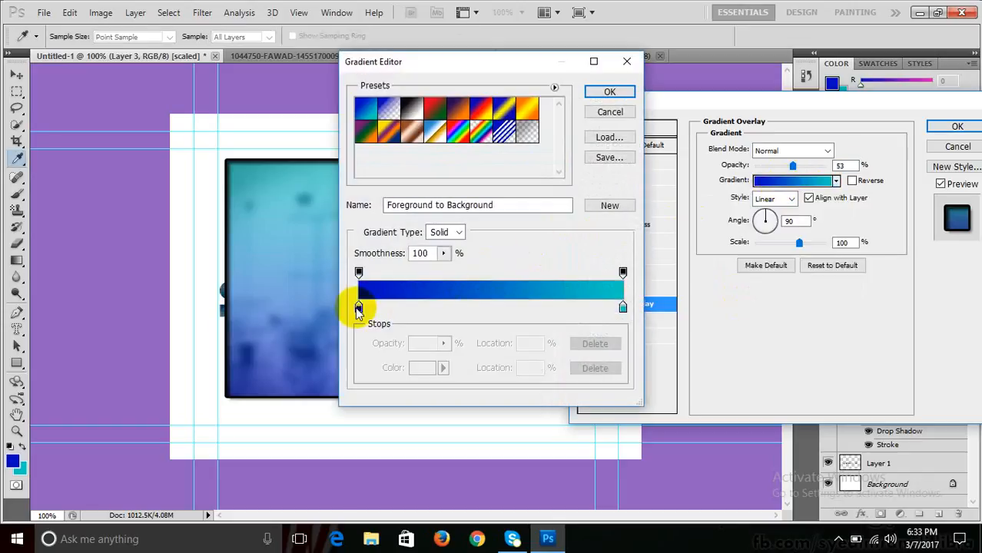
# - Make both gradient end stops black and a middle stop at 48% white
pyautogui.click(358, 308)
pyautogui.click(419, 367)
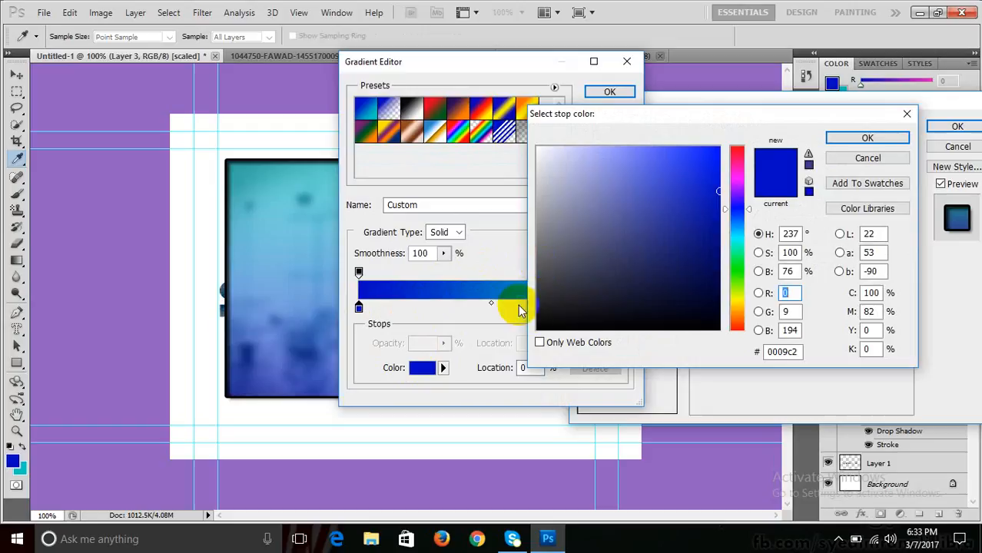
pyautogui.click(550, 308)
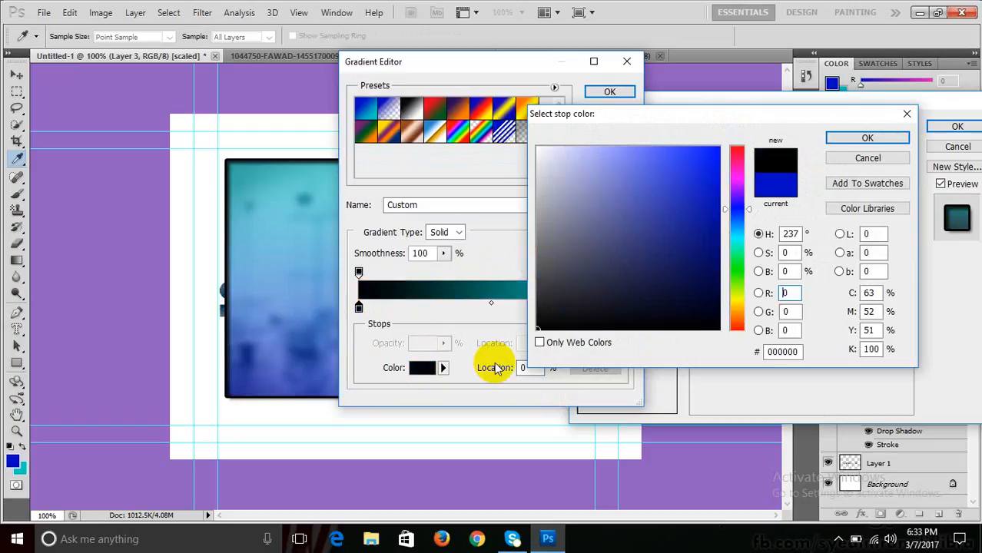
pyautogui.click(854, 127)
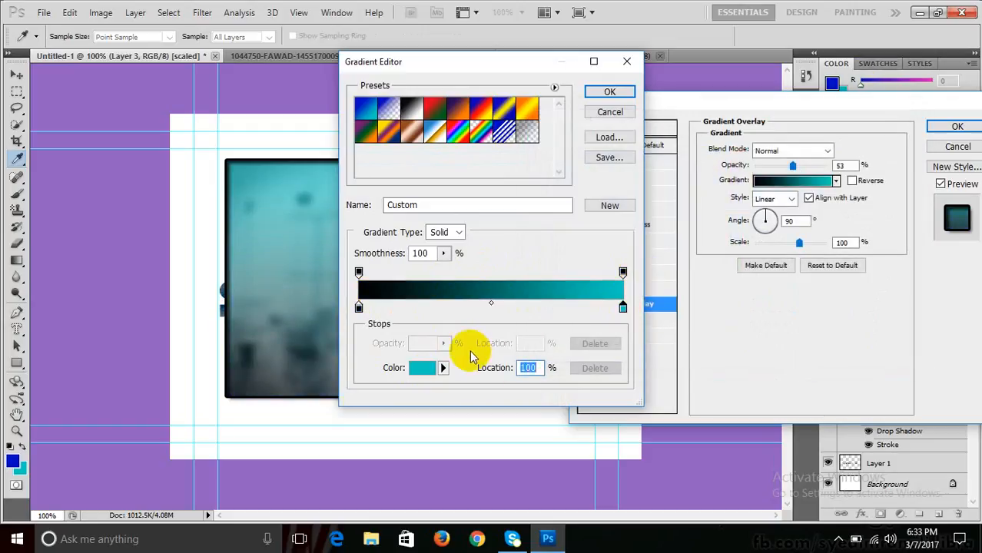
pyautogui.click(430, 367)
pyautogui.click(540, 309)
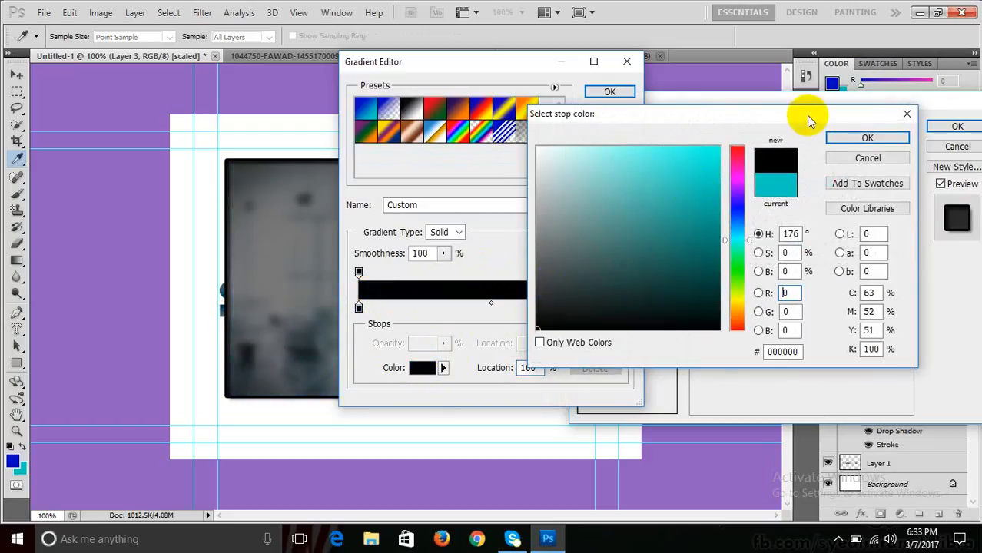
pyautogui.click(867, 137)
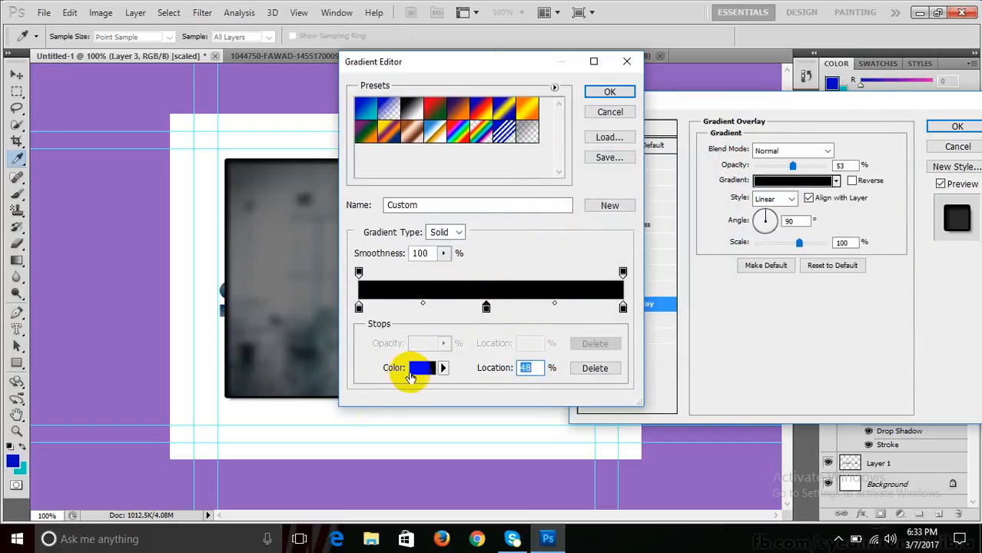
pyautogui.click(422, 367)
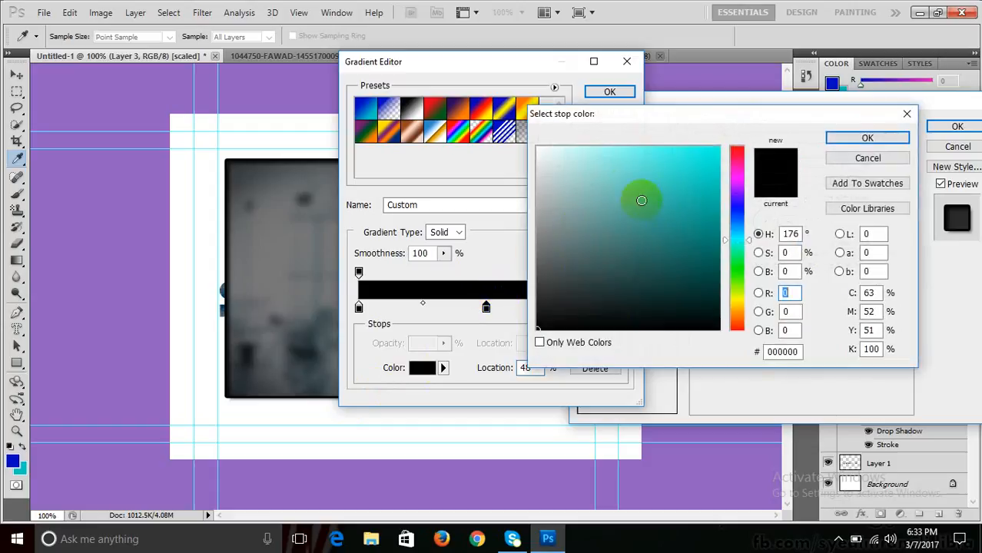
pyautogui.moveTo(641, 201); pyautogui.dragTo(504, 120)
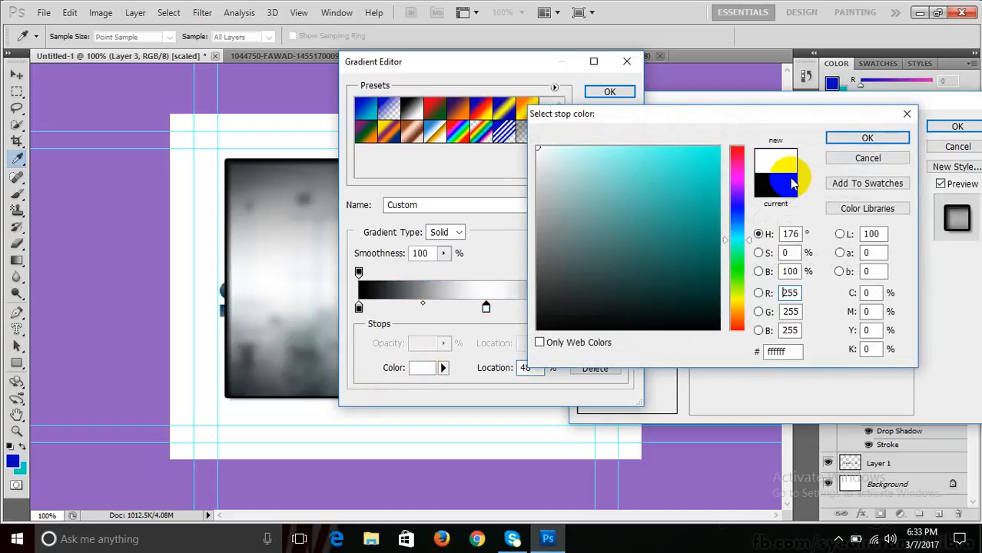
pyautogui.click(849, 138)
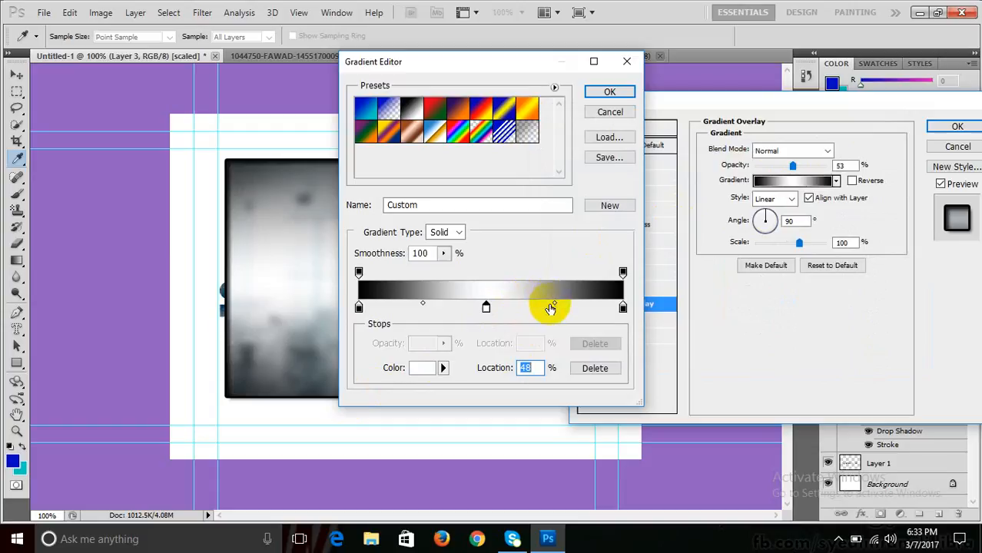
# - Set the midpoint to 75%, add another stop, accept the gradient, then cancel the layer style
pyautogui.moveTo(556, 304); pyautogui.dragTo(587, 303)
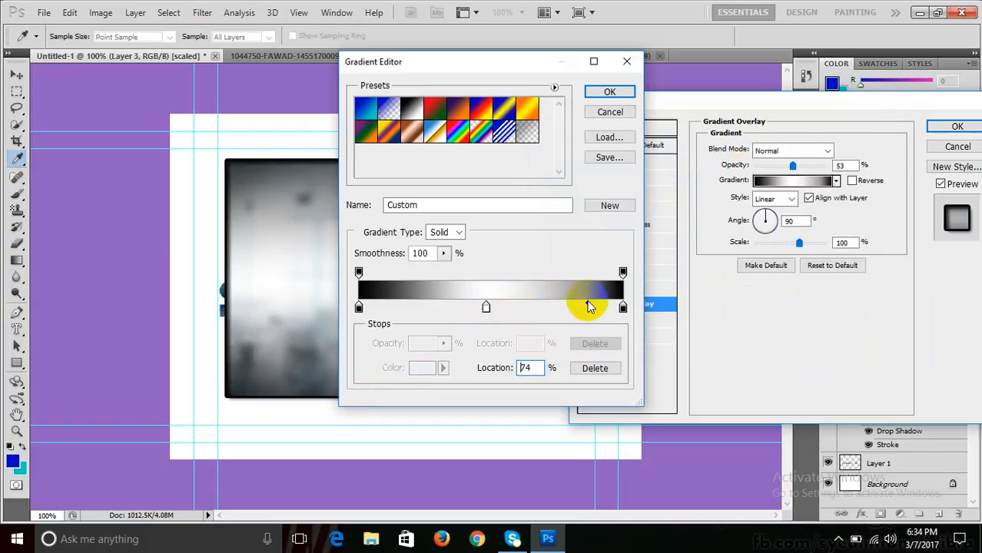
pyautogui.moveTo(484, 73); pyautogui.dragTo(717, 68)
pyautogui.moveTo(819, 298); pyautogui.dragTo(822, 301)
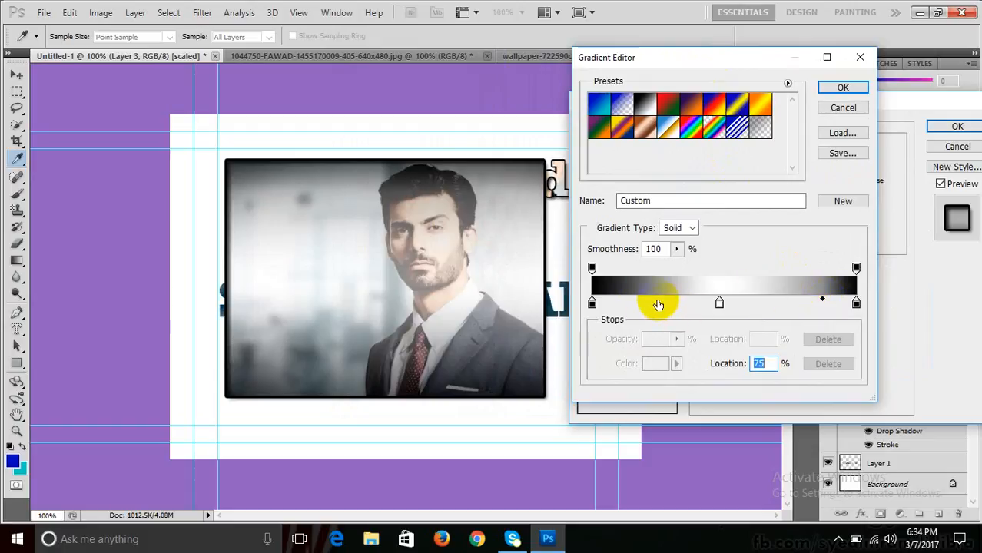
pyautogui.moveTo(655, 301)
pyautogui.mouseDown()
pyautogui.moveTo(629, 303)
pyautogui.moveTo(645, 303)
pyautogui.mouseUp()
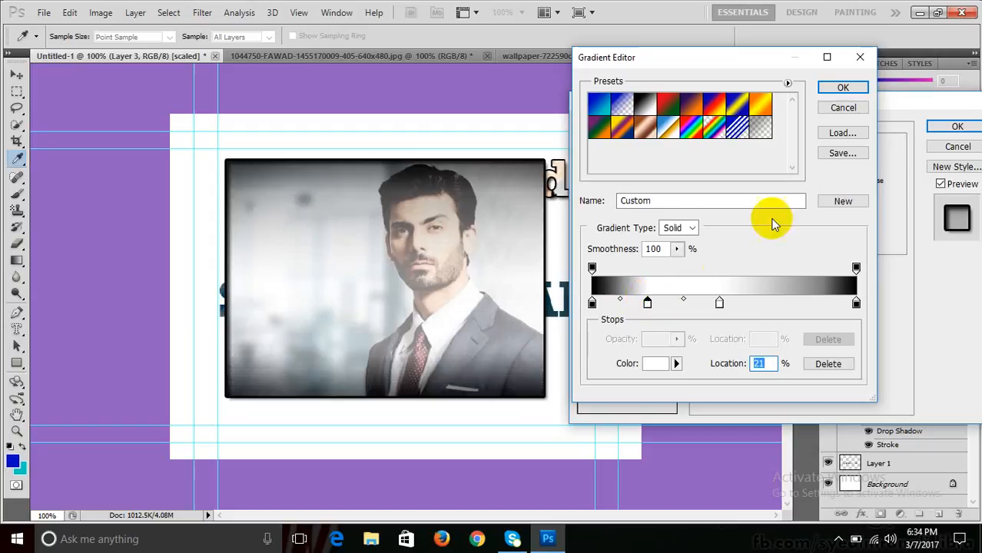
pyautogui.click(852, 84)
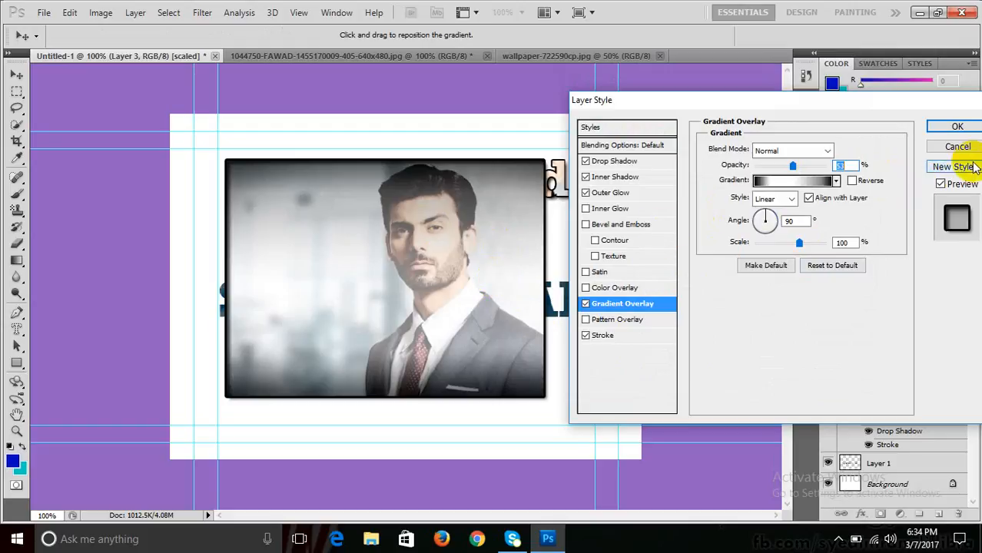
pyautogui.click(957, 146)
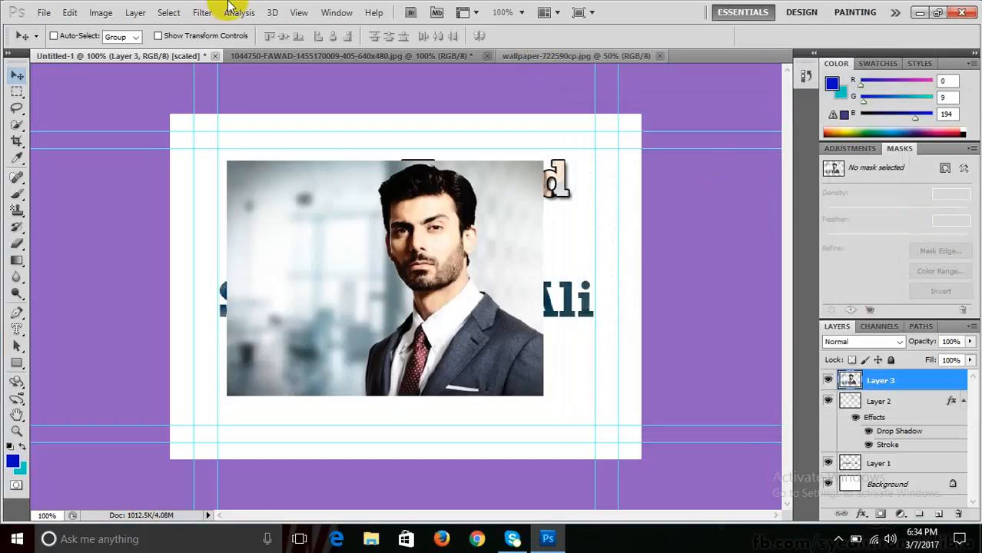
# - Type FAWAD with the Vertical Type Mask Tool down the photo's left side and commit the selection
pyautogui.click(107, 14)
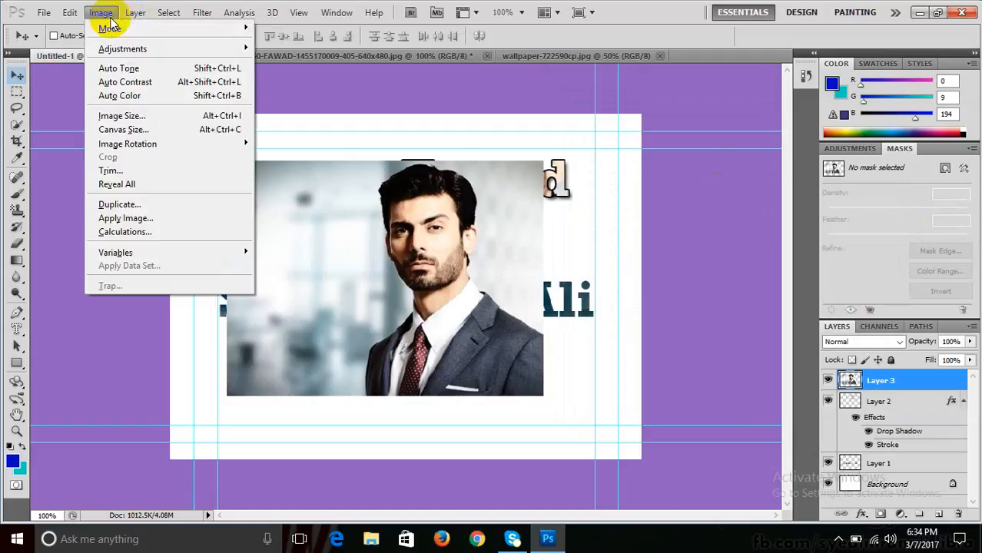
pyautogui.moveTo(128, 48)
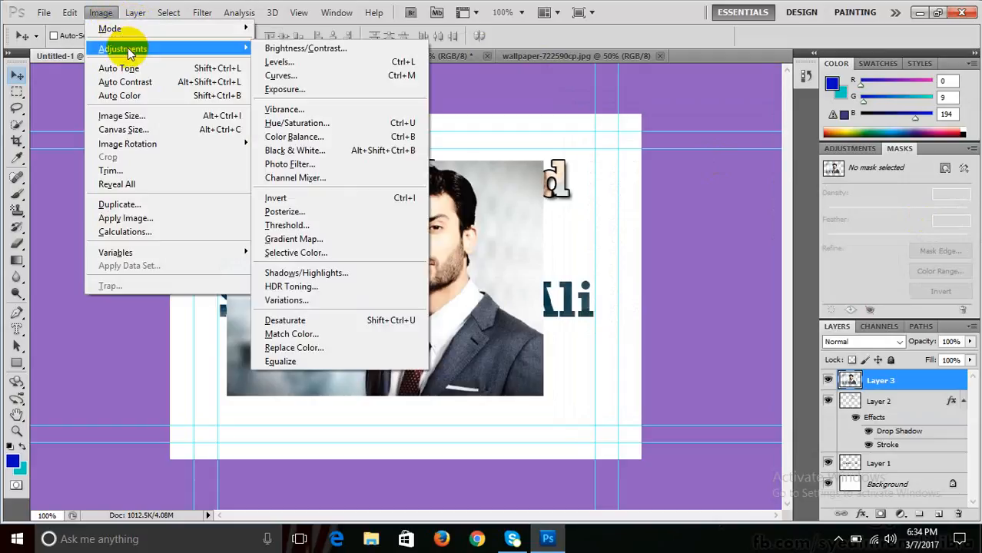
pyautogui.moveTo(131, 12)
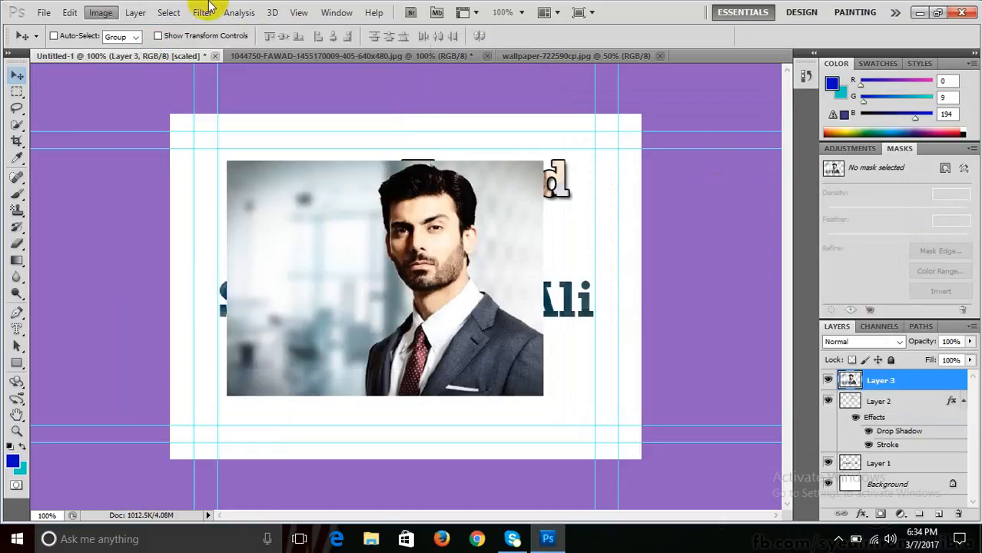
pyautogui.moveTo(21, 330); pyautogui.dragTo(88, 368)
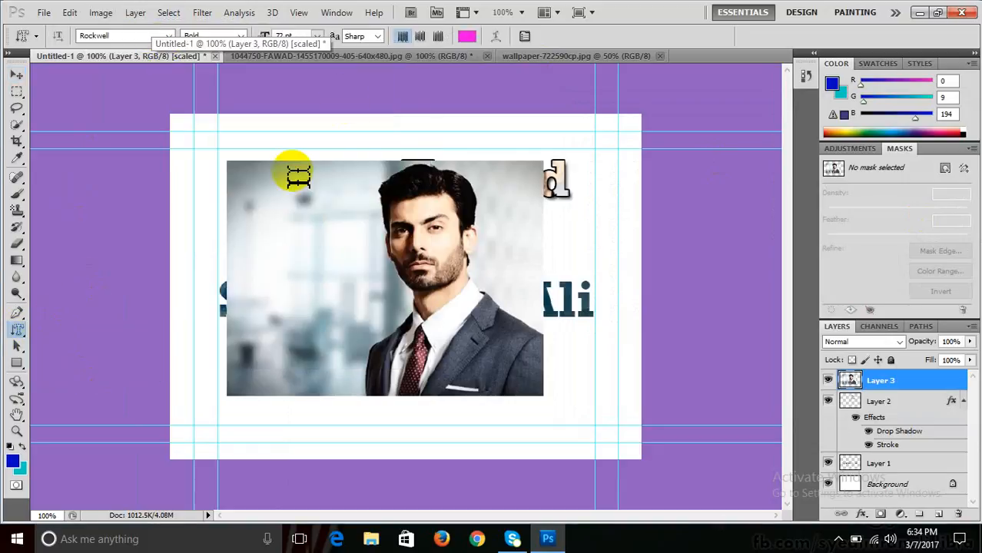
pyautogui.click(343, 176)
pyautogui.write('FAW')
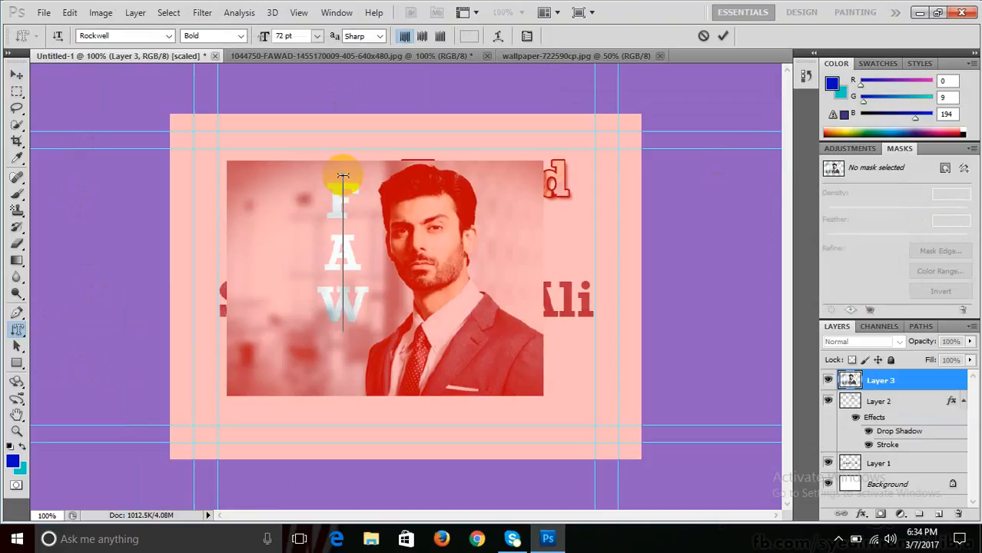
pyautogui.write('AD')
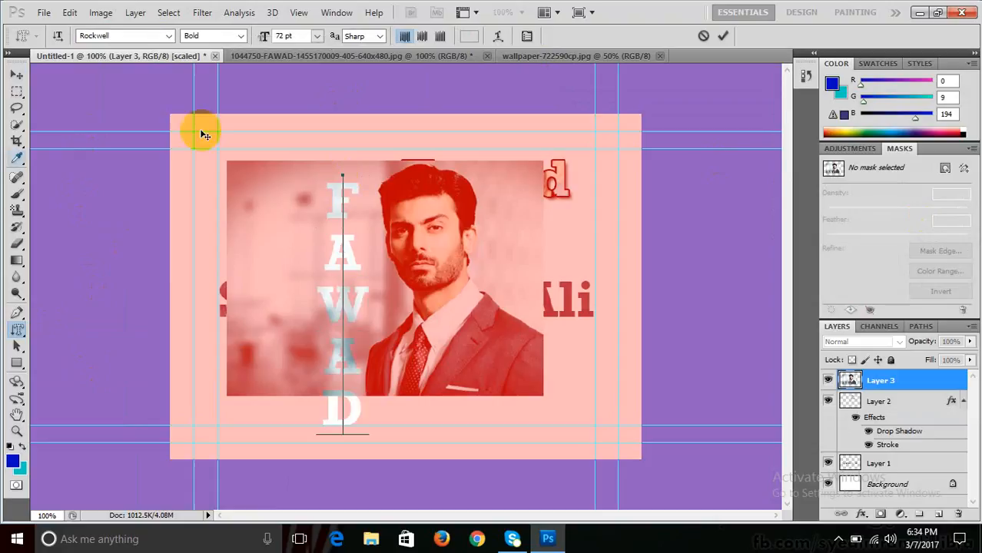
pyautogui.click(12, 77)
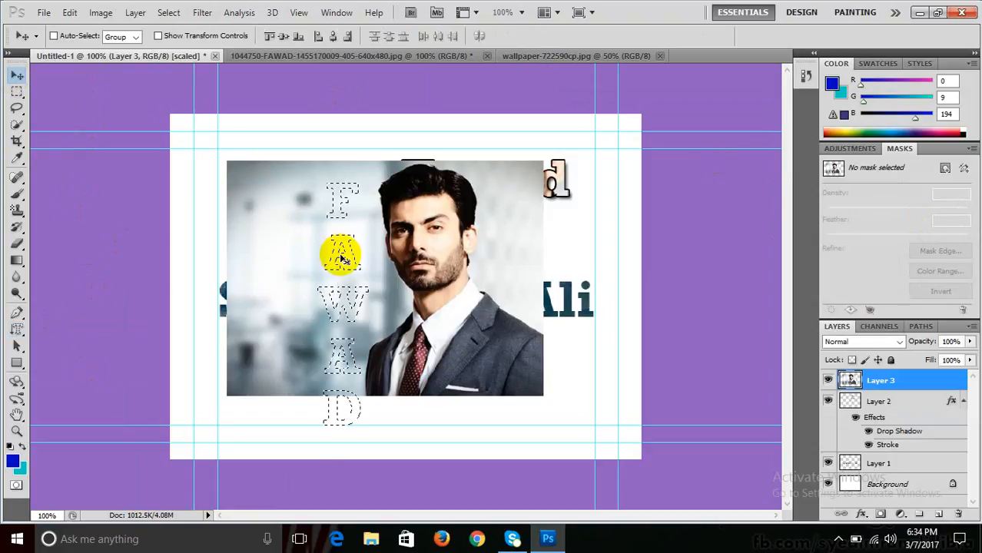
# - Drag the FAWAD letters onto the portrait's left side and start a Drop Shadow layer style
pyautogui.moveTo(340, 252); pyautogui.dragTo(306, 199)
pyautogui.moveTo(321, 273); pyautogui.dragTo(241, 268)
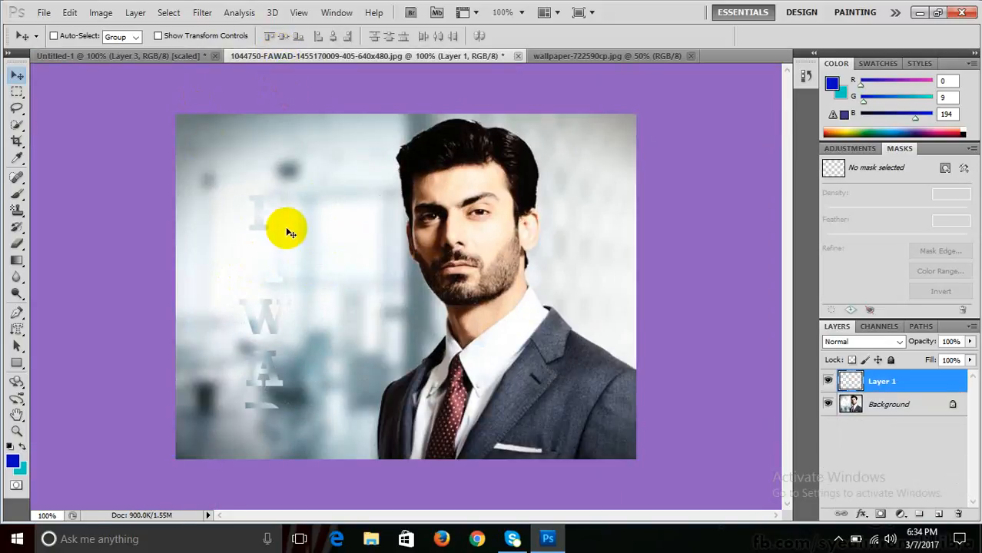
pyautogui.click(136, 12)
pyautogui.moveTo(213, 88)
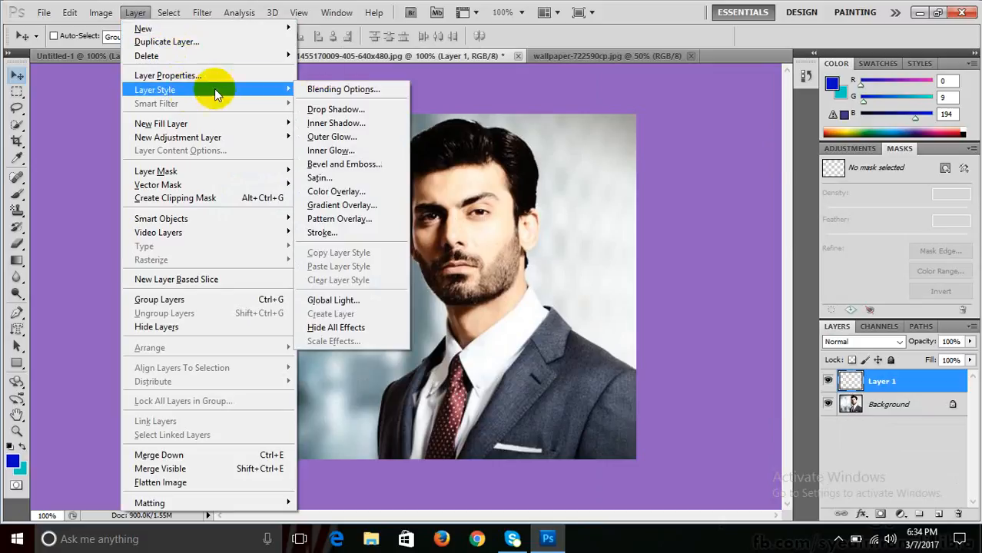
pyautogui.click(367, 105)
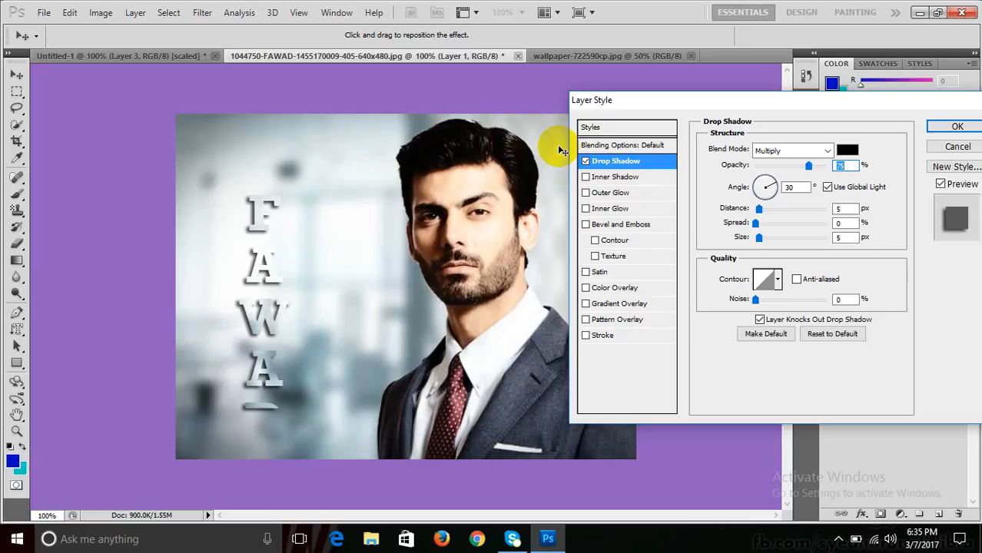
# - Cancel the drop shadow and drag the FAWAD layers to the trash, leaving only Background
pyautogui.press('Escape')
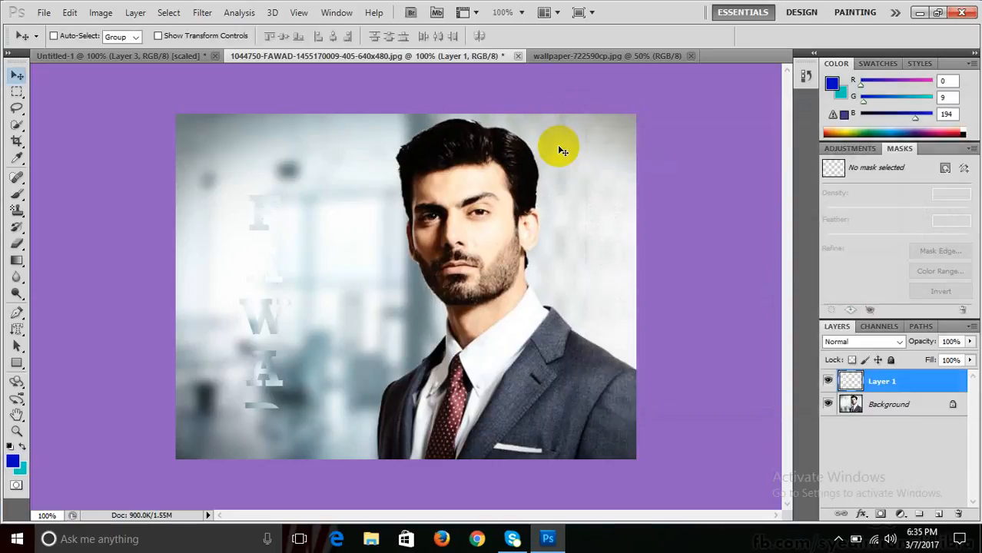
pyautogui.moveTo(889, 378); pyautogui.dragTo(938, 513)
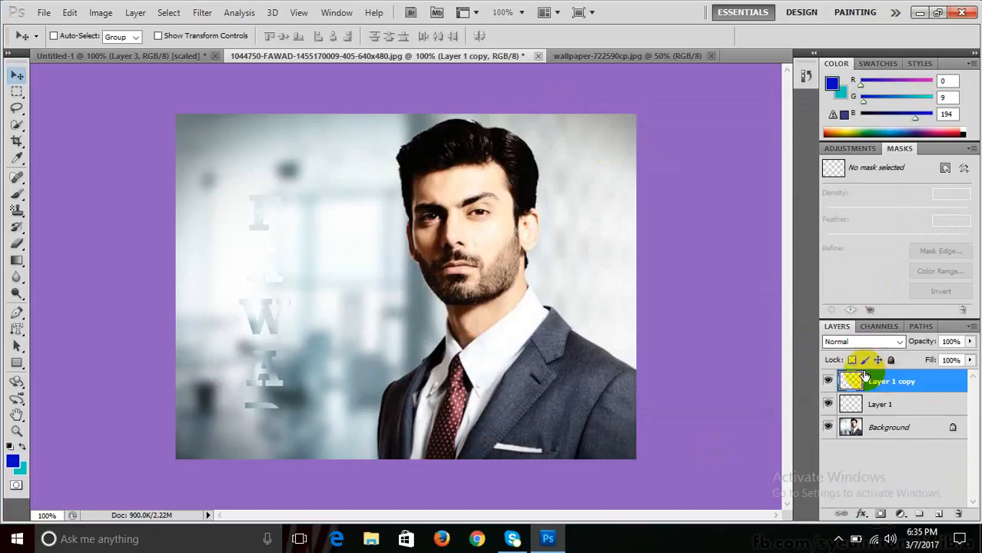
pyautogui.moveTo(865, 375); pyautogui.dragTo(959, 514)
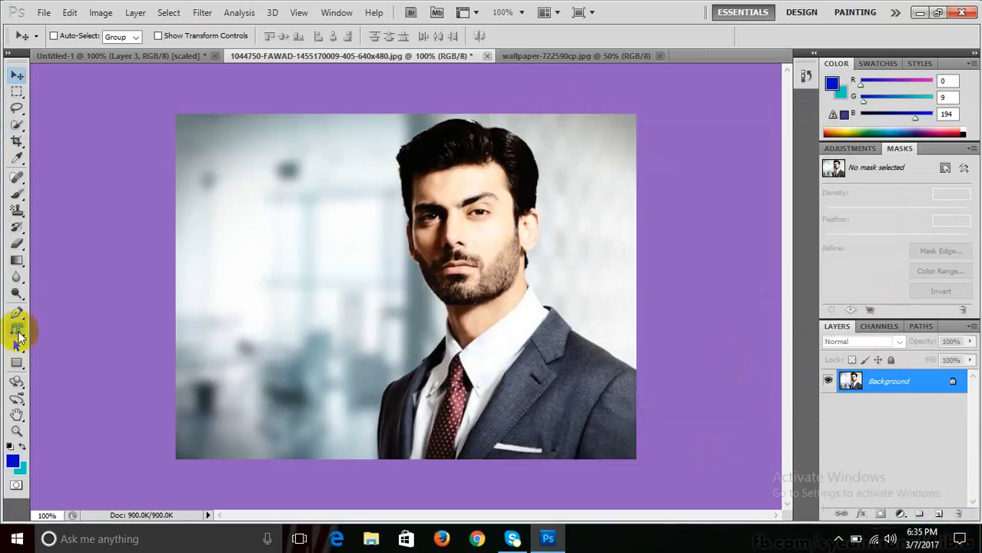
# - Make a vertical FAWAD letter-shaped selection on the portrait with the Vertical Type Mask Tool
pyautogui.moveTo(18, 334); pyautogui.dragTo(88, 353)
pyautogui.click(291, 175)
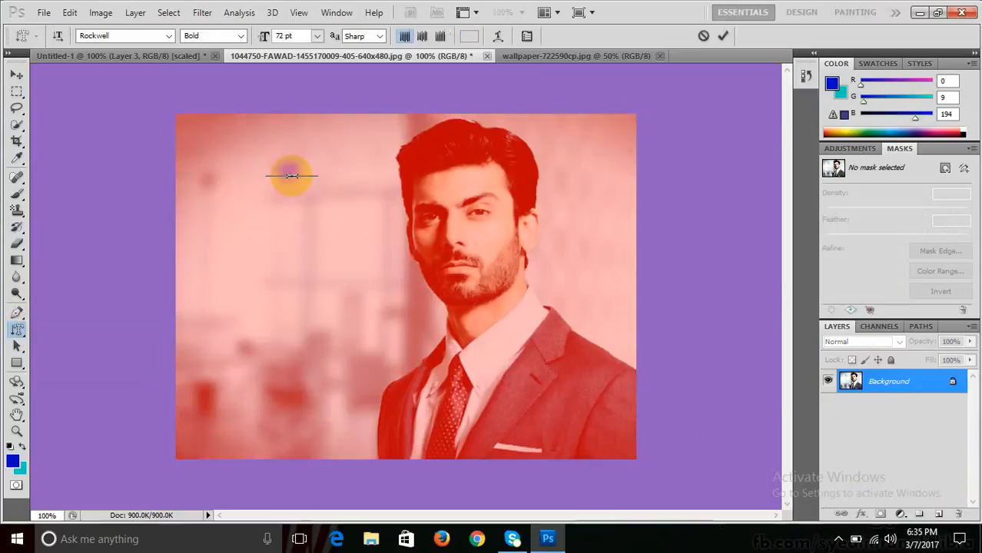
pyautogui.write('FAWAD')
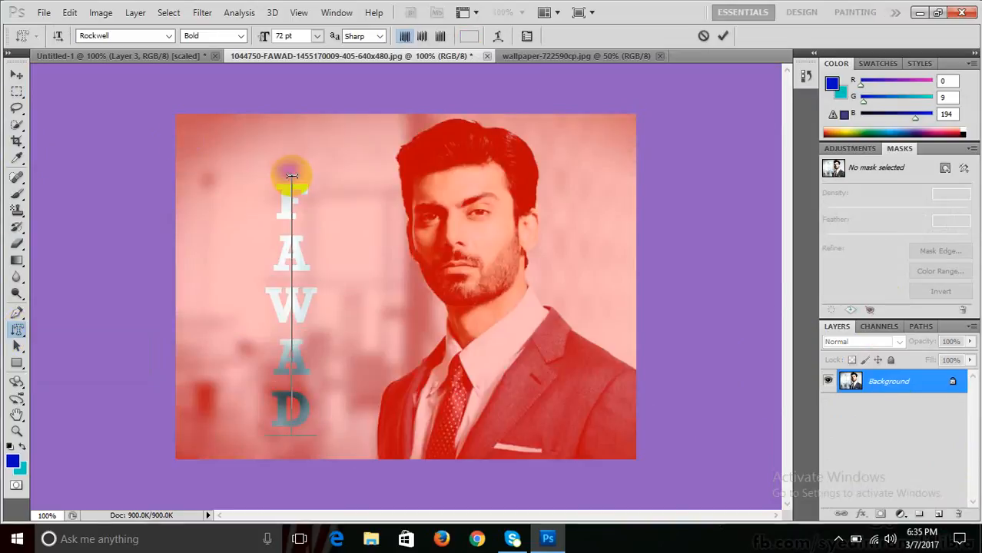
pyautogui.click(20, 75)
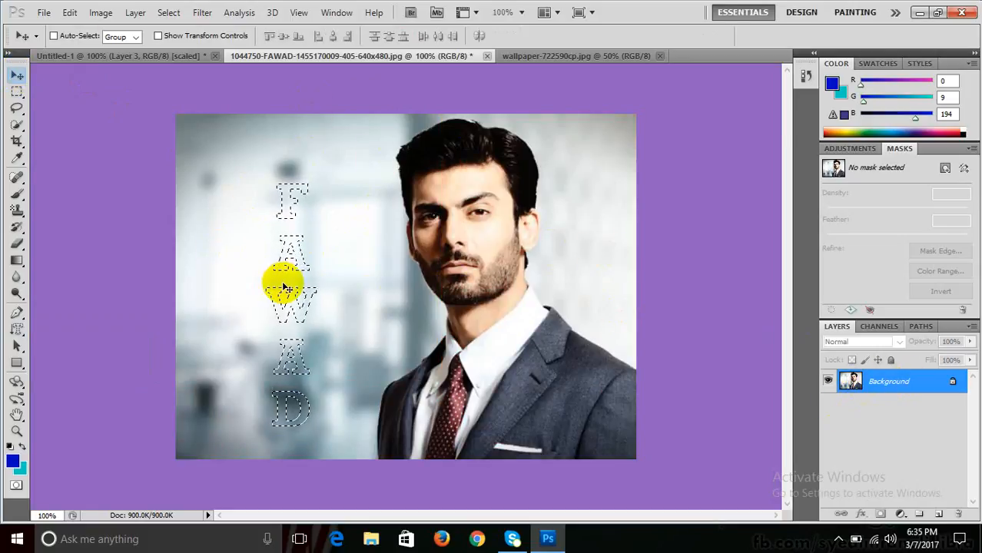
# - Copy the photo inside the letters and paste it onto a new layer
pyautogui.click(69, 13)
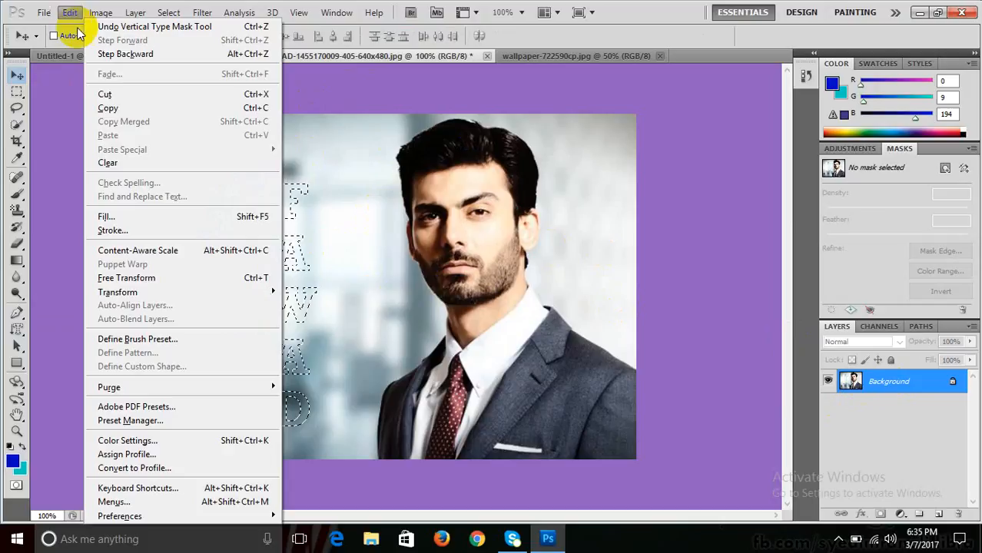
pyautogui.click(88, 104)
pyautogui.click(71, 14)
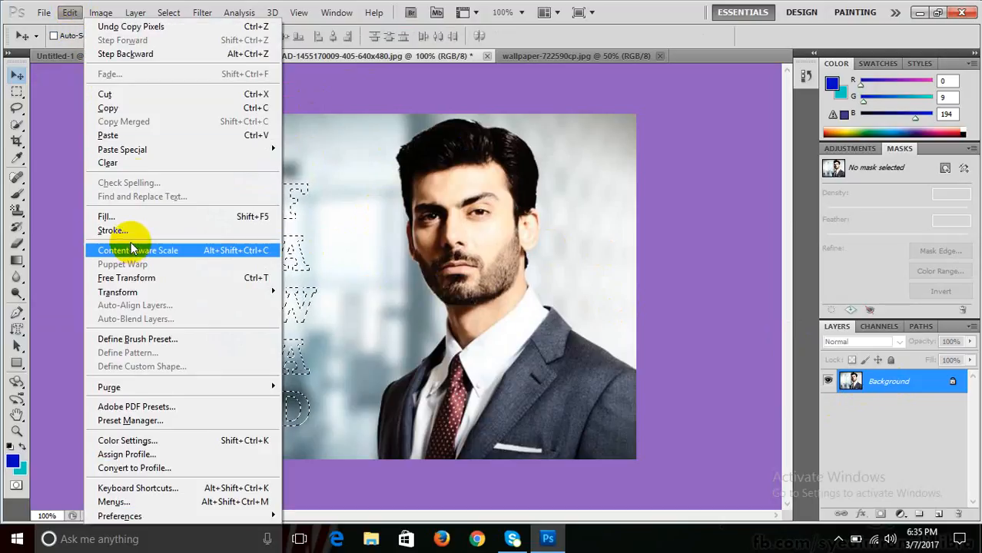
pyautogui.click(109, 135)
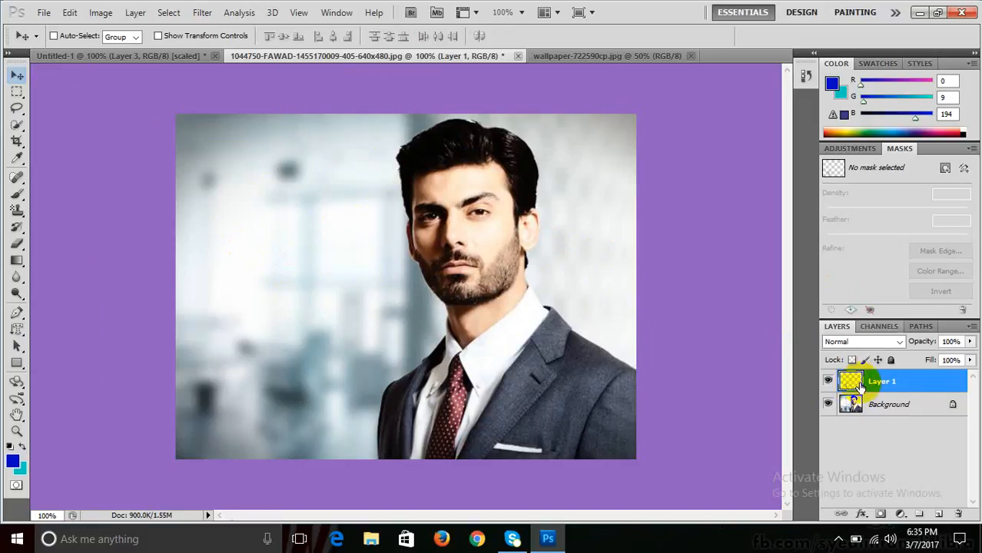
# - Give the FAWAD letters a drop shadow and a 1 px black stroke
pyautogui.click(100, 13)
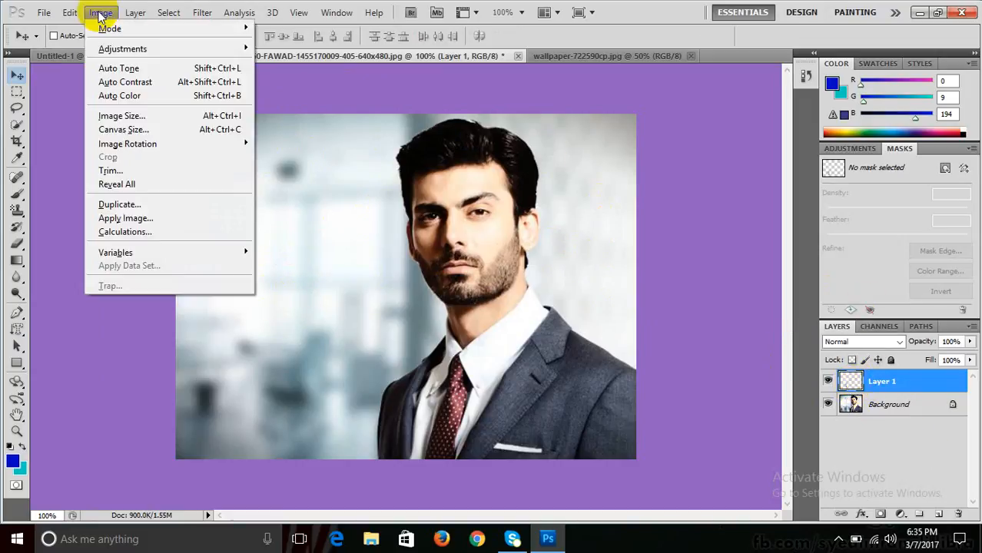
pyautogui.moveTo(135, 13)
pyautogui.moveTo(234, 90)
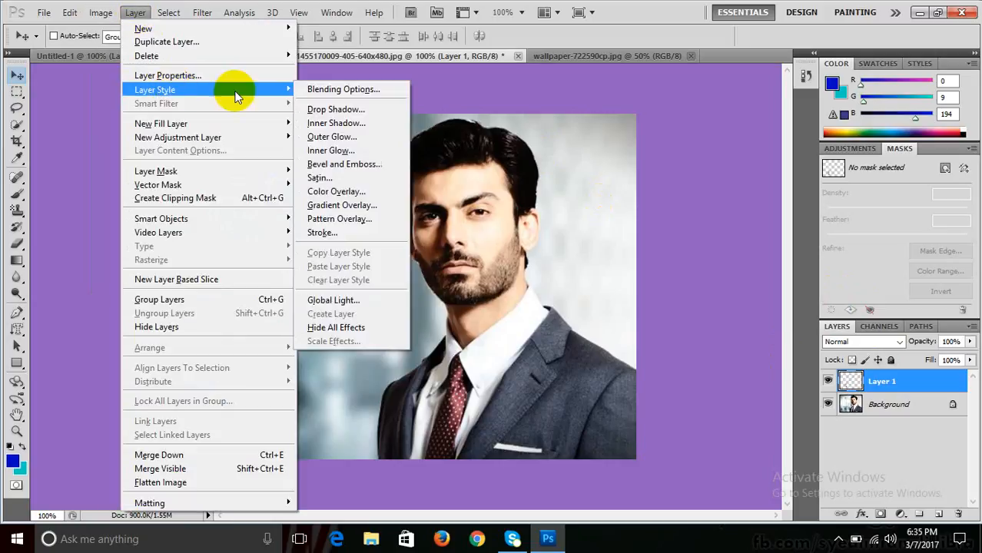
pyautogui.click(334, 110)
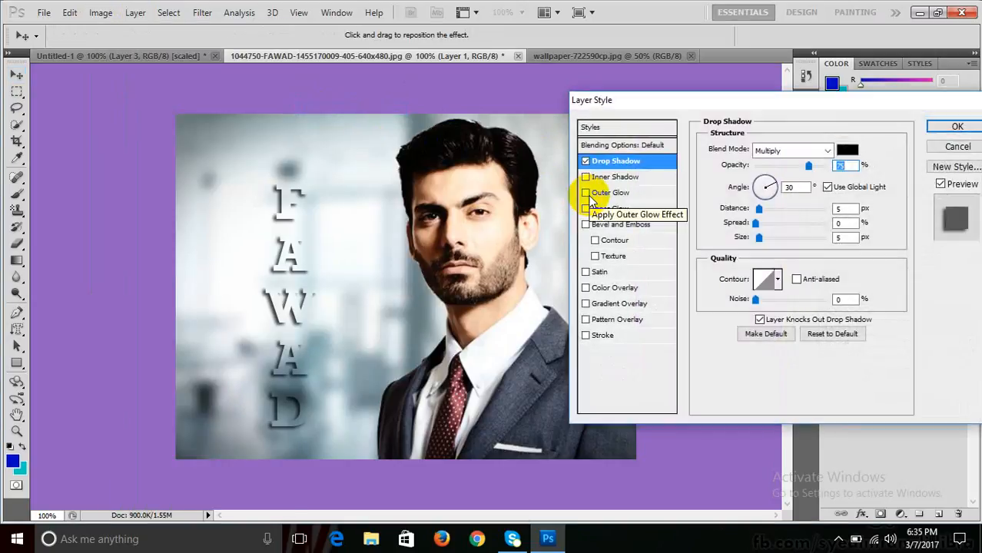
pyautogui.click(586, 337)
pyautogui.click(603, 335)
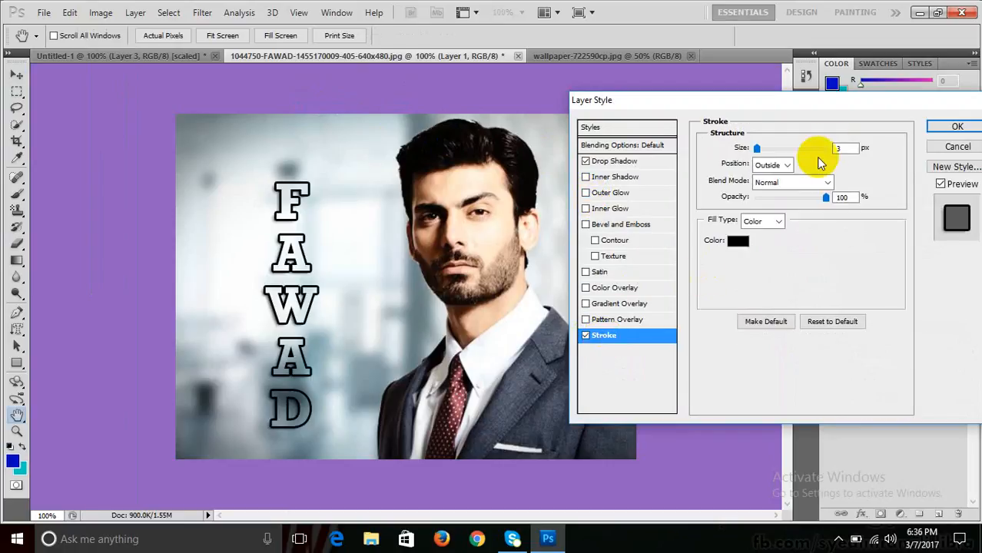
pyautogui.doubleClick(842, 148)
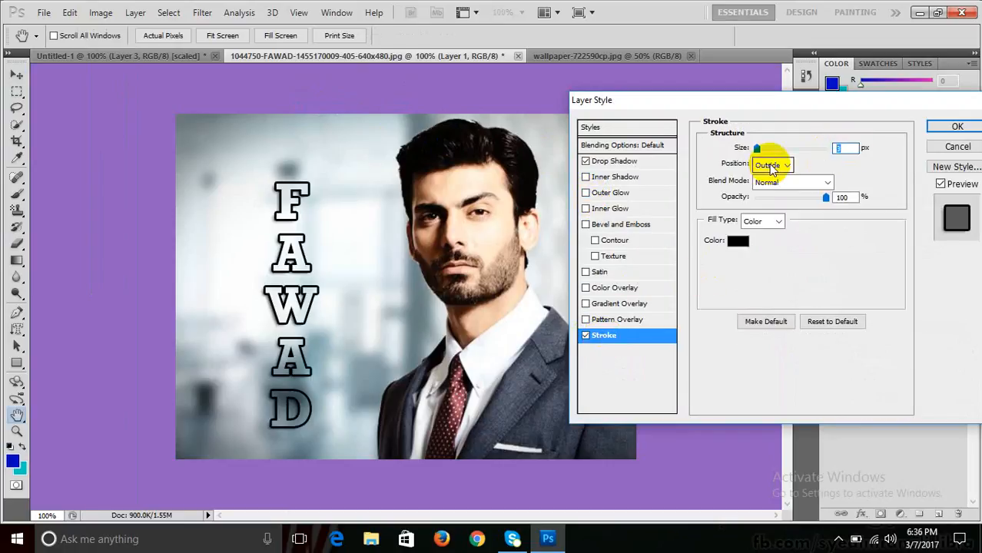
pyautogui.write('1')
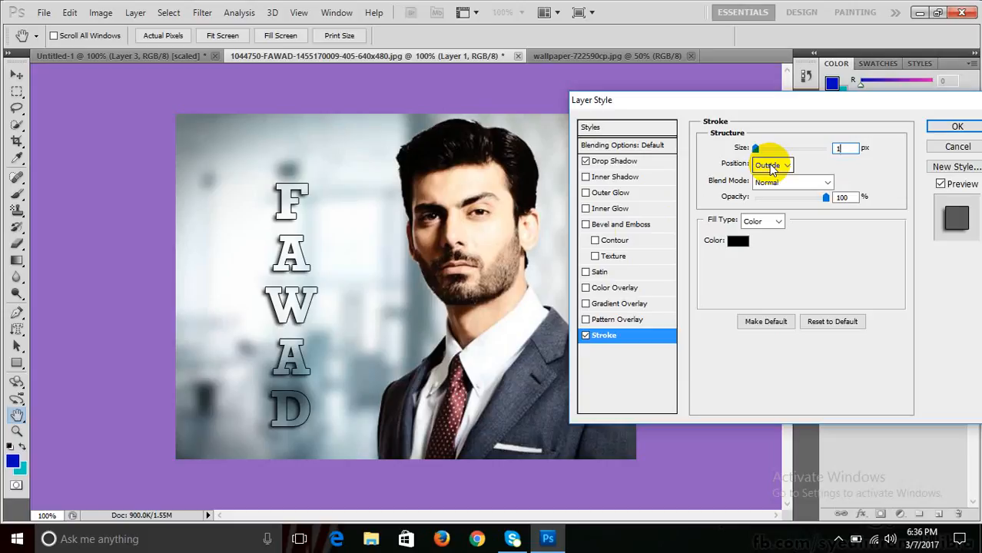
# - Try and remove bevel and emboss, inner shadow and outer glow on the letters
pyautogui.click(585, 224)
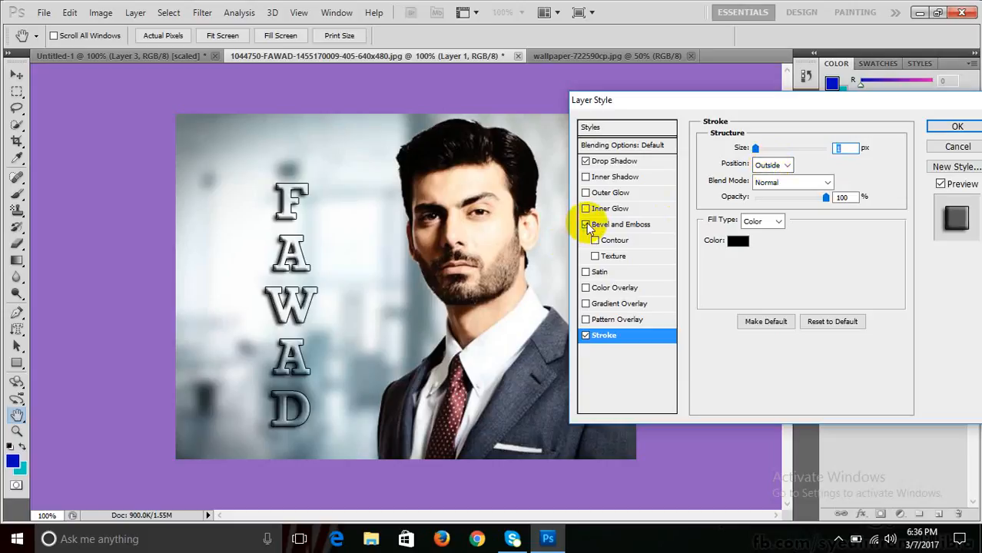
pyautogui.click(585, 224)
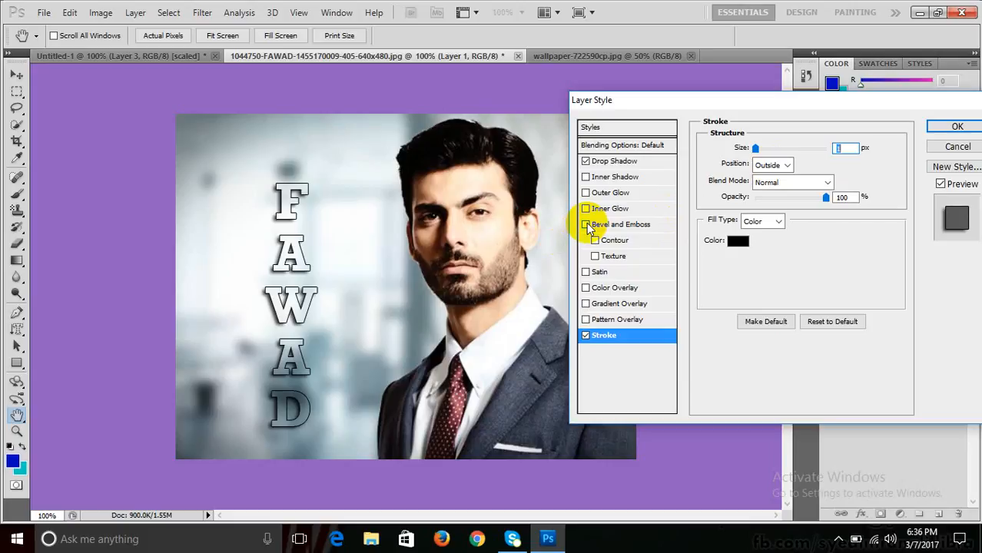
pyautogui.click(585, 177)
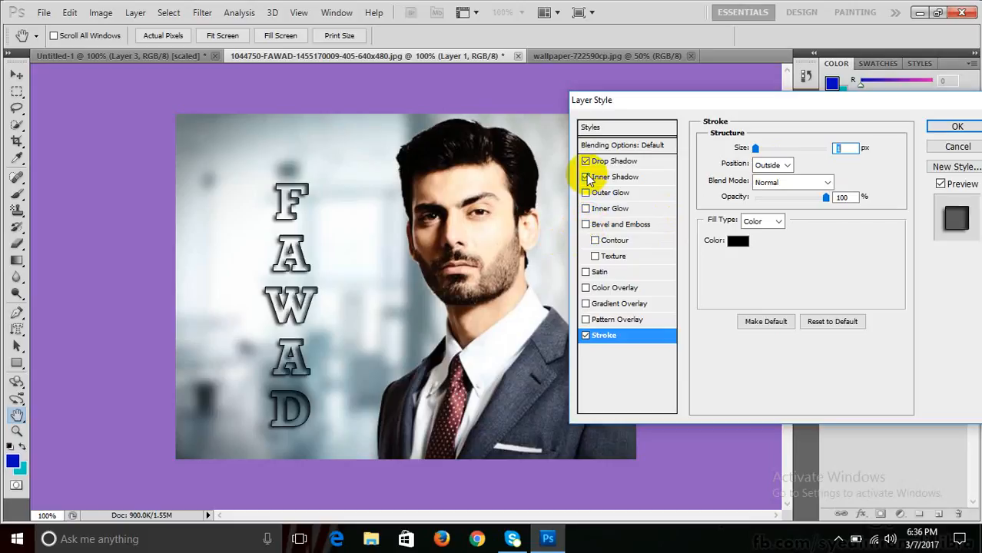
pyautogui.click(586, 177)
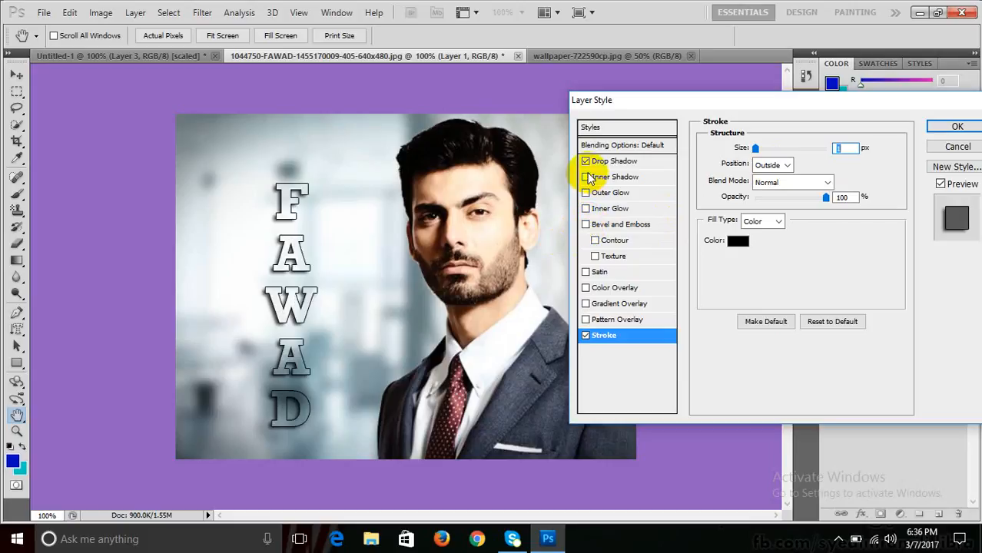
pyautogui.click(586, 177)
pyautogui.click(586, 178)
pyautogui.click(586, 193)
pyautogui.click(586, 197)
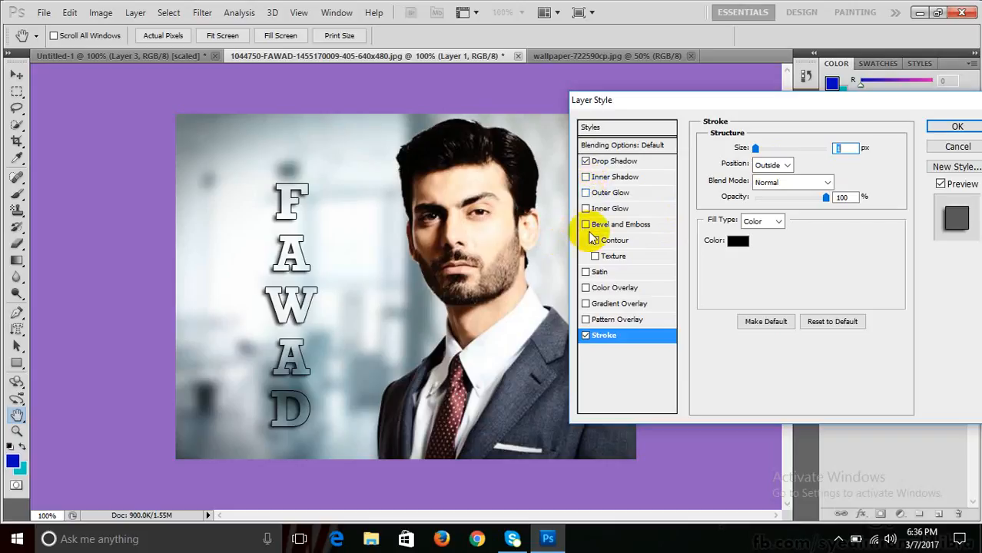
# - Try satin and a red colour overlay, then settle on a gradient overlay
pyautogui.click(586, 273)
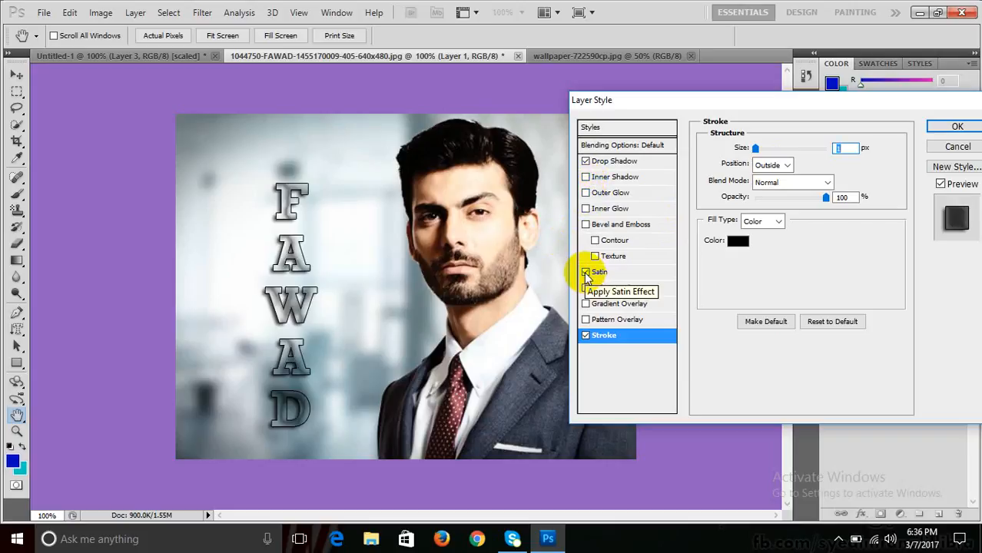
pyautogui.click(586, 273)
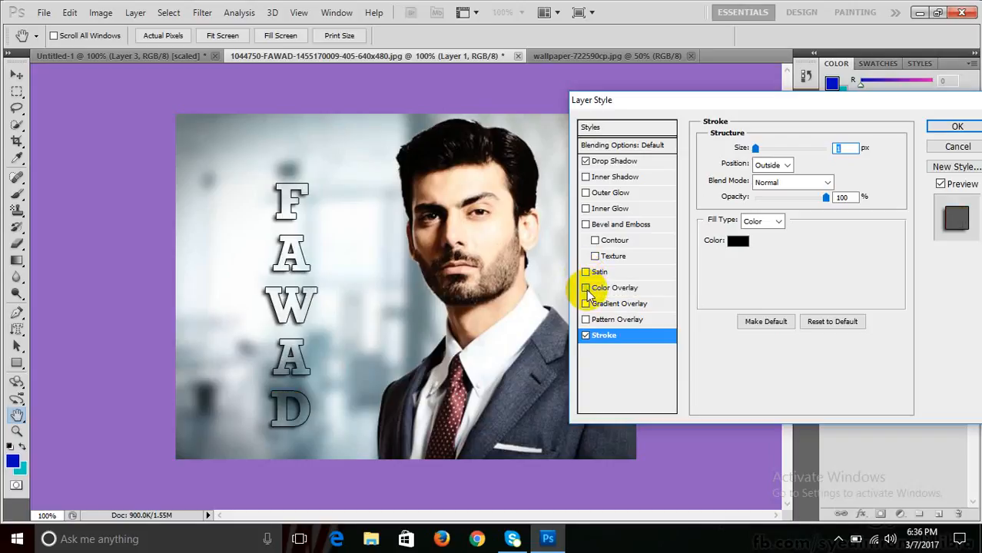
pyautogui.click(586, 289)
pyautogui.click(586, 288)
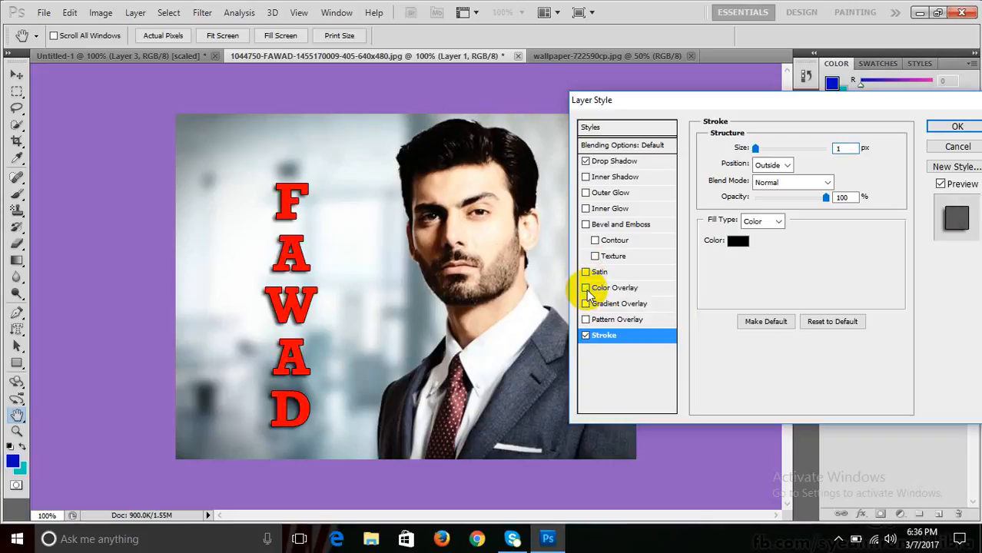
pyautogui.click(585, 303)
pyautogui.click(585, 304)
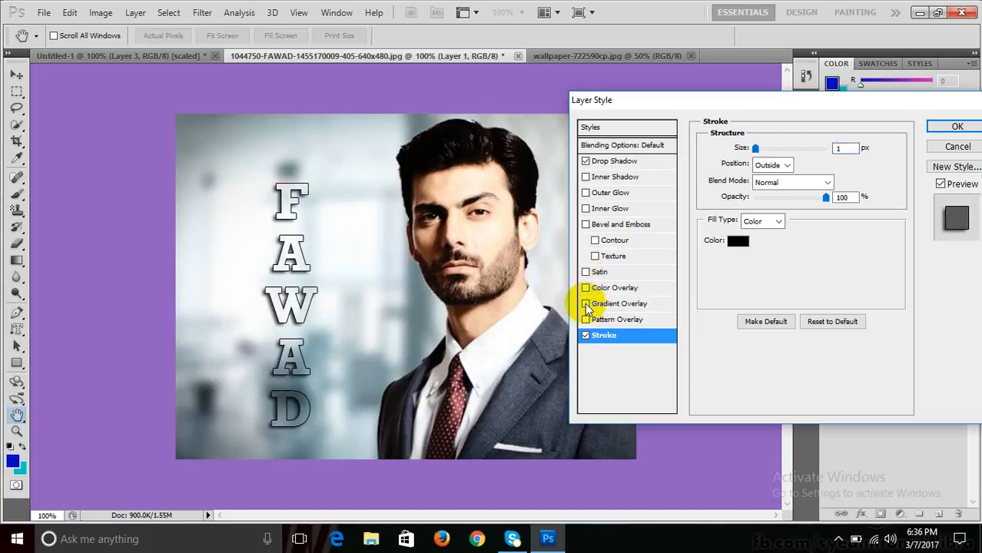
pyautogui.click(585, 304)
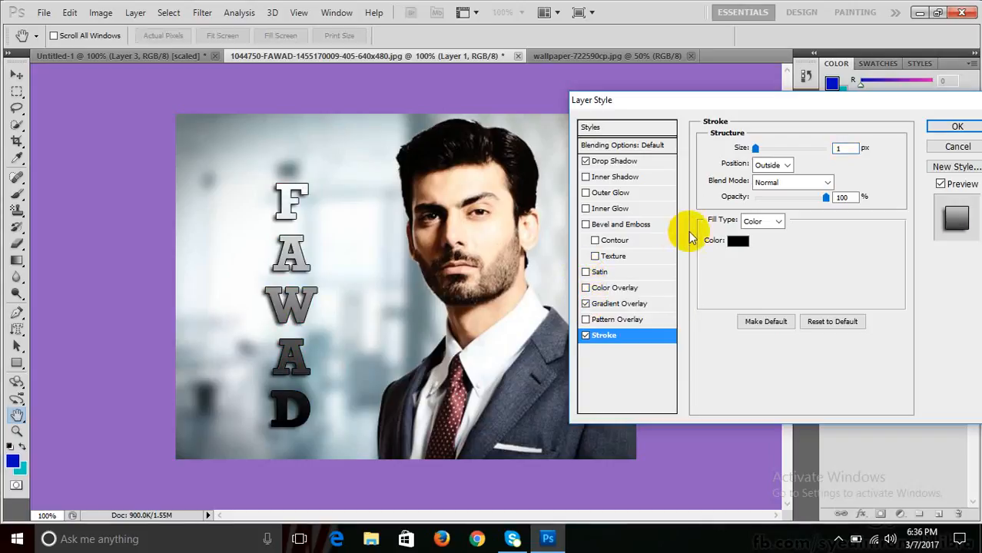
# - Apply the orange-yellow-orange gold gradient overlay and fade it to about 11% opacity
pyautogui.click(825, 196)
pyautogui.click(640, 307)
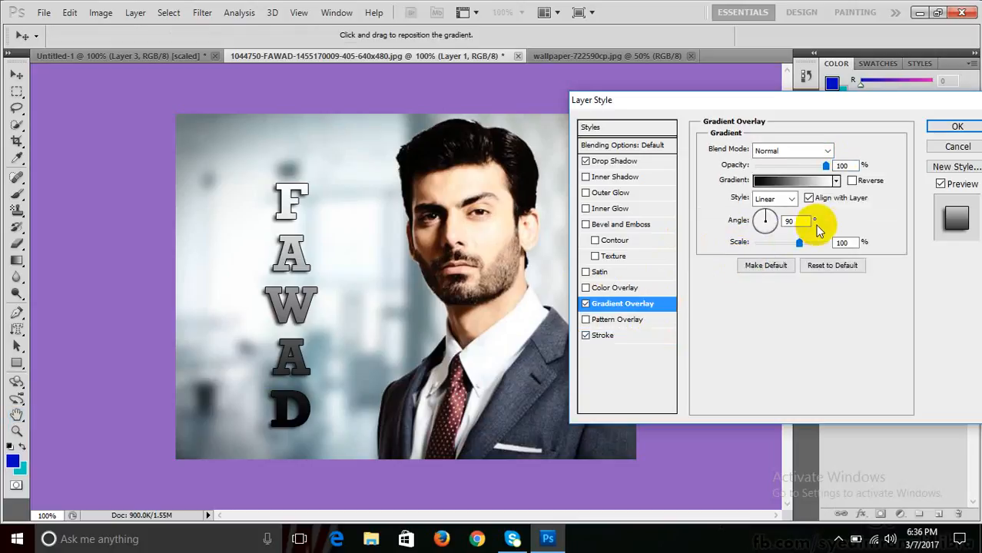
pyautogui.moveTo(826, 172); pyautogui.dragTo(782, 182)
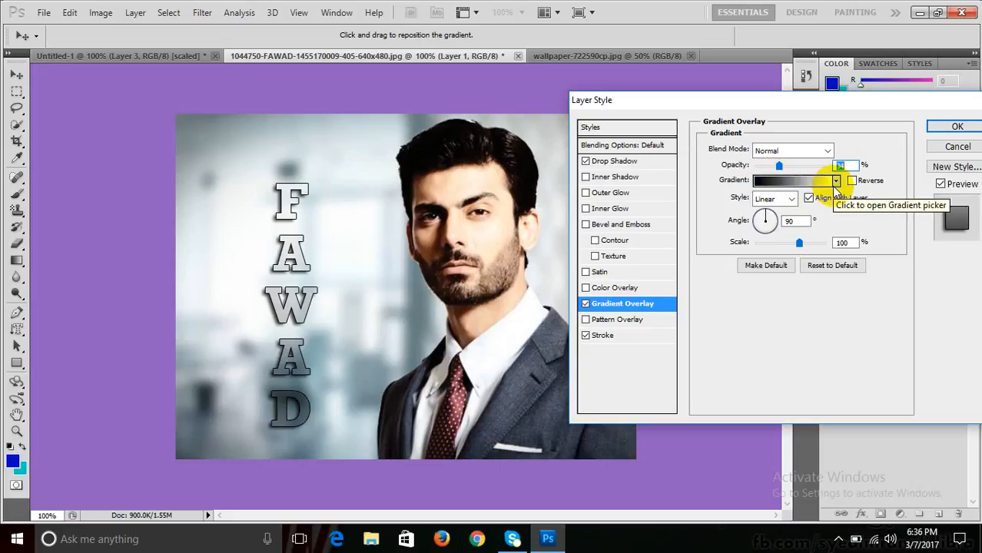
pyautogui.click(835, 181)
pyautogui.click(755, 229)
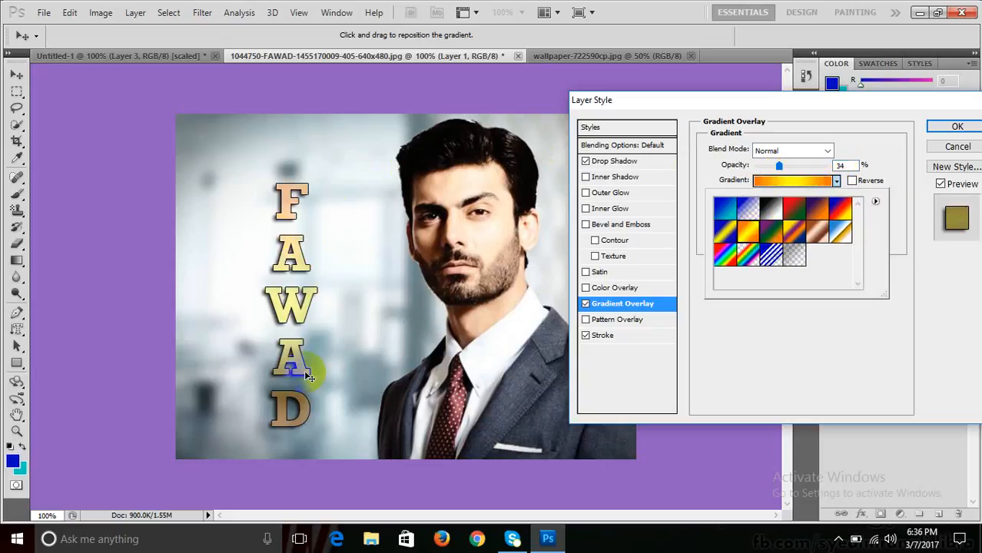
pyautogui.click(778, 166)
pyautogui.moveTo(778, 163)
pyautogui.mouseDown()
pyautogui.moveTo(739, 163)
pyautogui.moveTo(772, 179)
pyautogui.mouseUp()
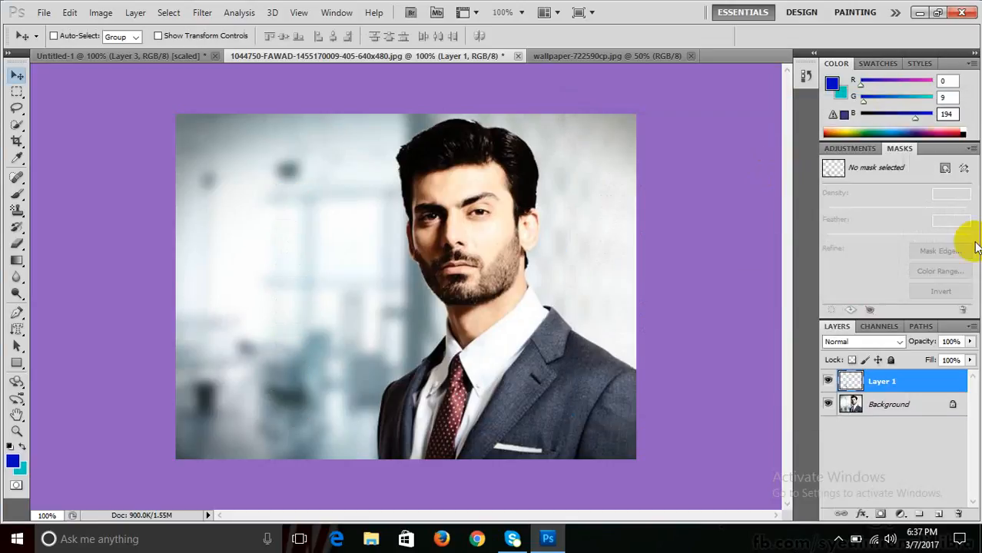
# - Delete Layer 1 and switch to the Custom Shape tool
pyautogui.moveTo(870, 379); pyautogui.dragTo(957, 516)
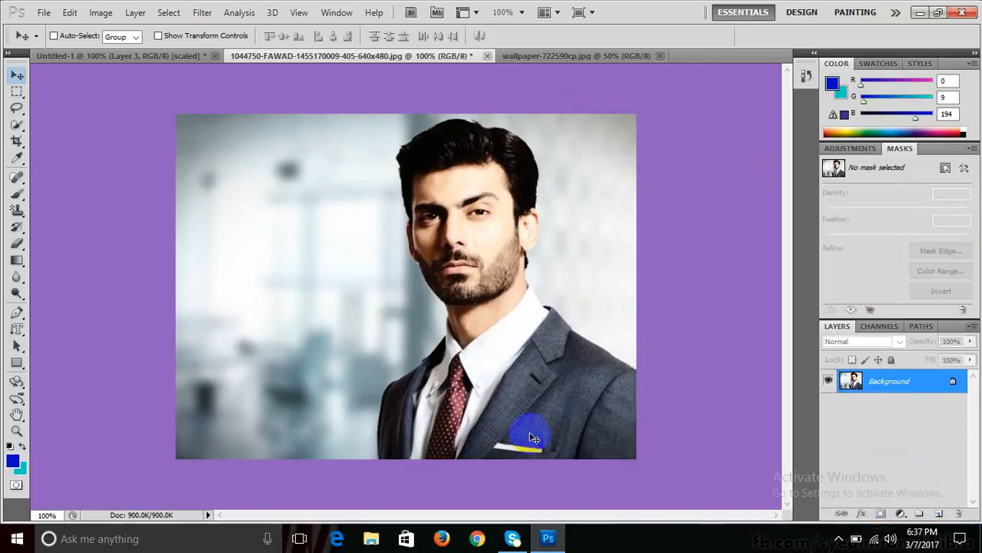
pyautogui.click(17, 361)
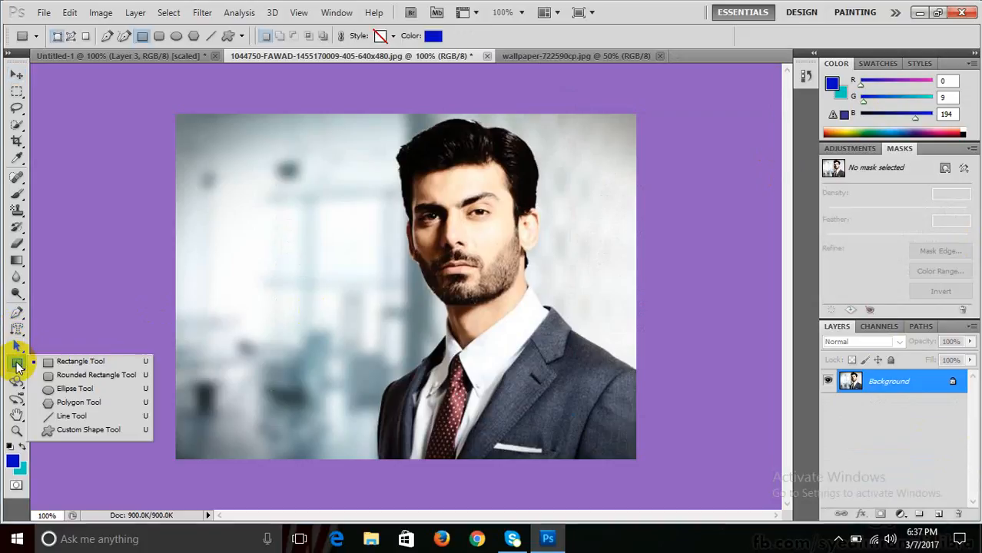
pyautogui.click(108, 434)
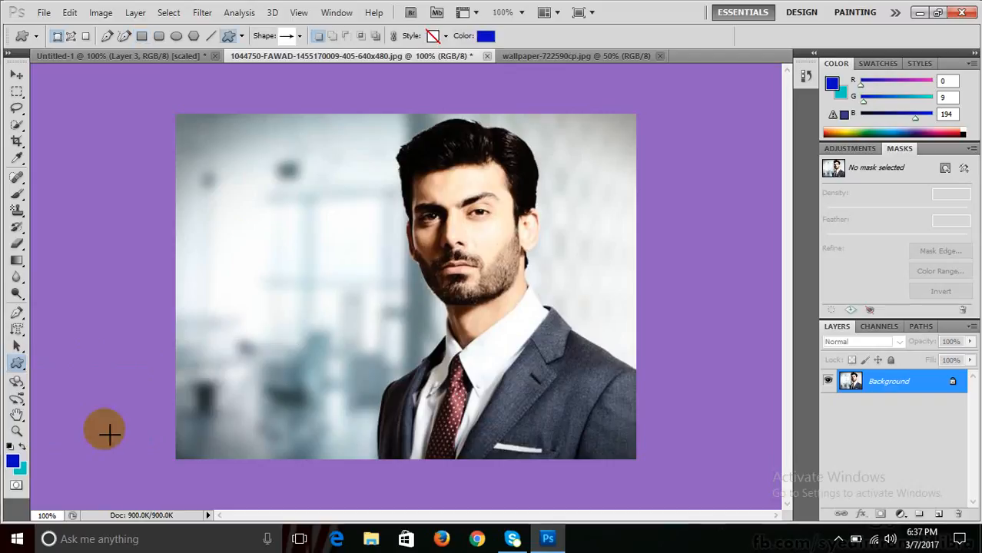
pyautogui.click(300, 36)
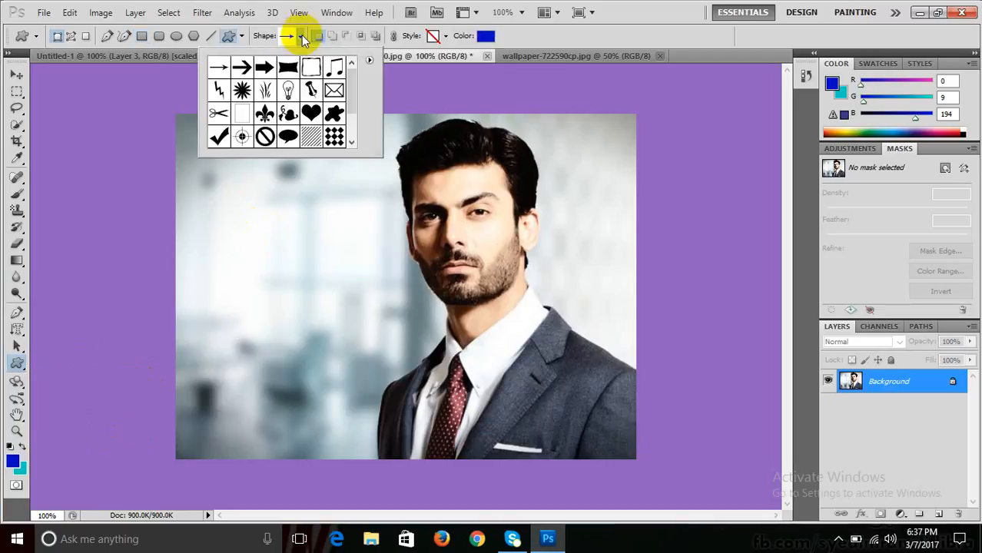
# - Append the All shapes set to the shape picker and pick the diagonal-lines hatch shape
pyautogui.moveTo(352, 80); pyautogui.dragTo(361, 61)
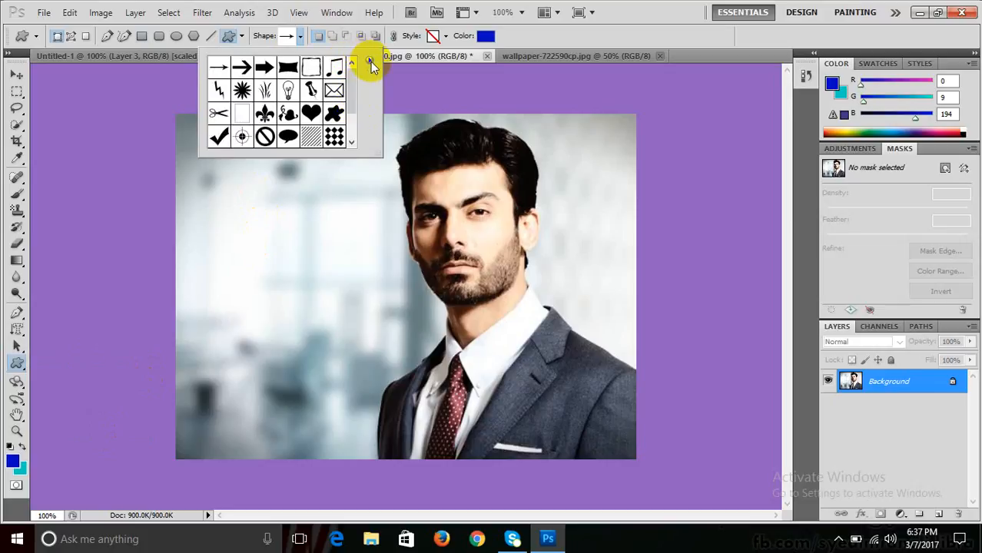
pyautogui.click(370, 61)
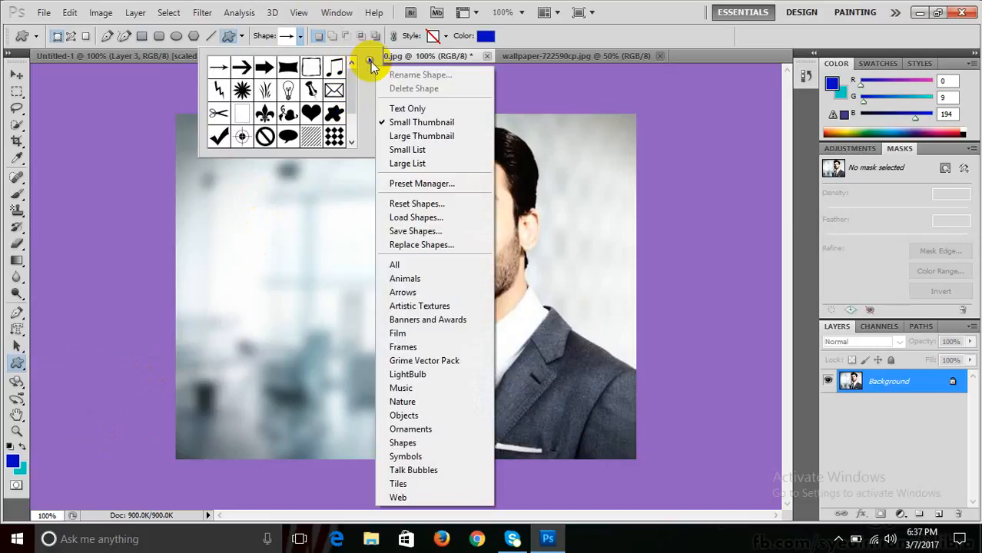
pyautogui.click(415, 264)
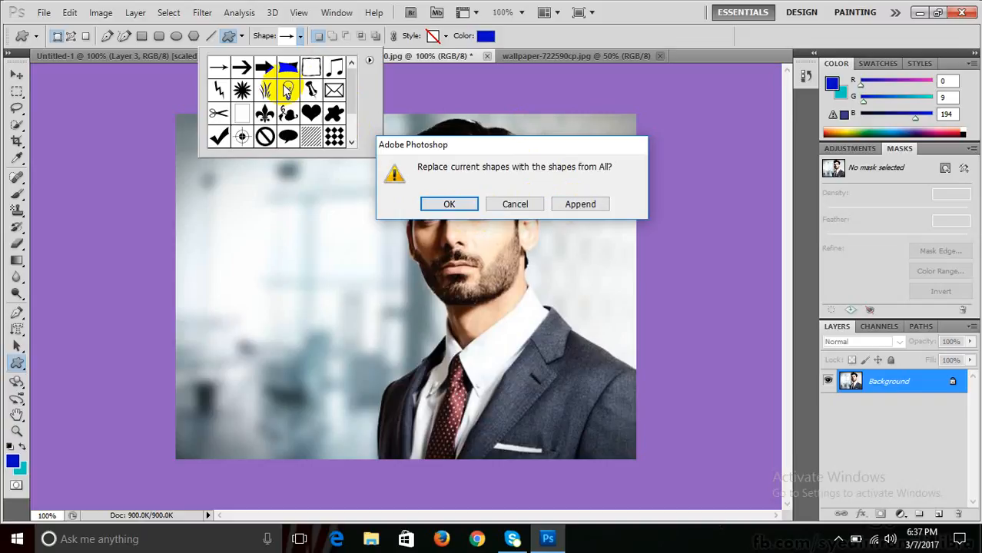
pyautogui.click(580, 205)
pyautogui.moveTo(351, 77); pyautogui.dragTo(351, 128)
pyautogui.click(219, 128)
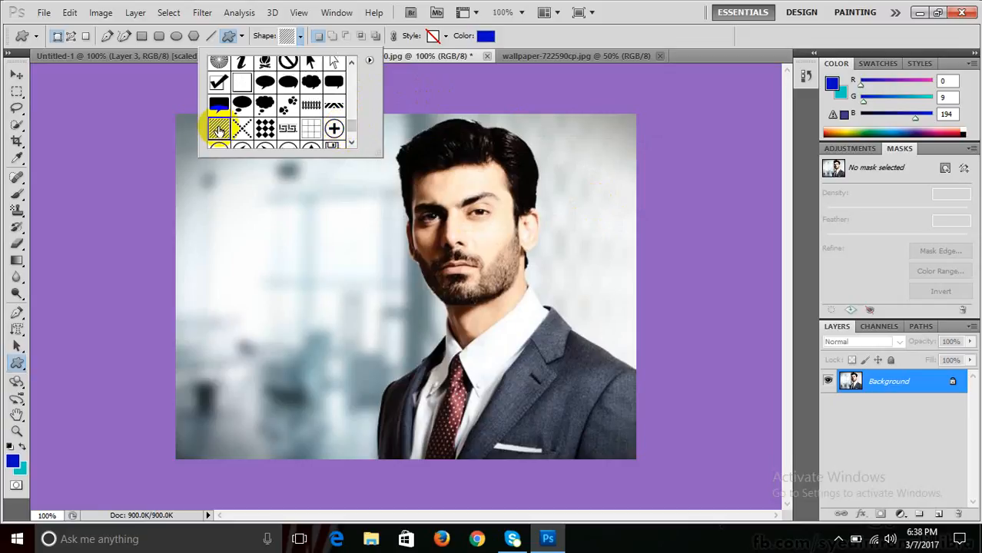
pyautogui.click(633, 6)
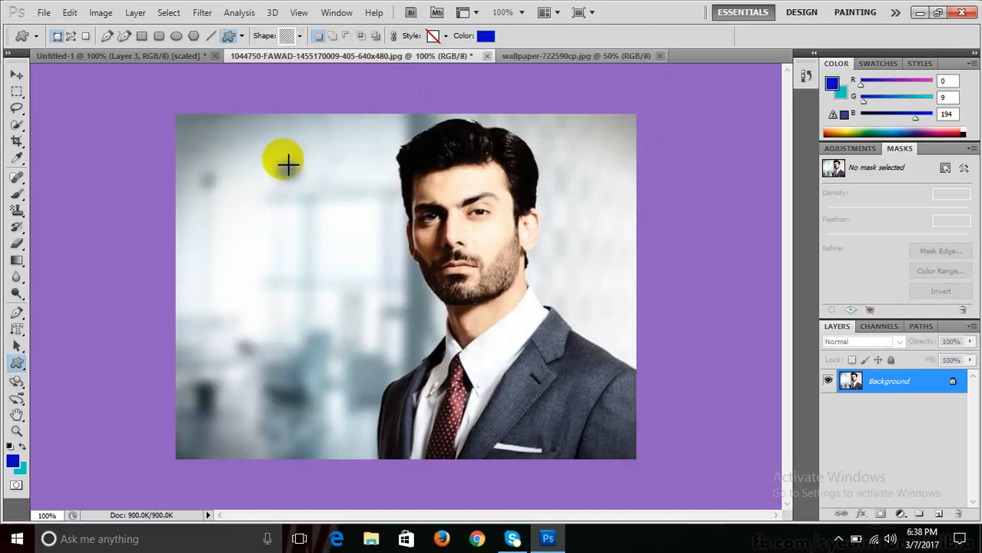
# - Draw the hatch stripes across the whole photo and lower their layer opacity to 15%
pyautogui.moveTo(182, 121)
pyautogui.mouseDown()
pyautogui.moveTo(438, 279)
pyautogui.moveTo(565, 307)
pyautogui.moveTo(591, 362)
pyautogui.moveTo(638, 412)
pyautogui.moveTo(624, 455)
pyautogui.moveTo(642, 462)
pyautogui.mouseUp()
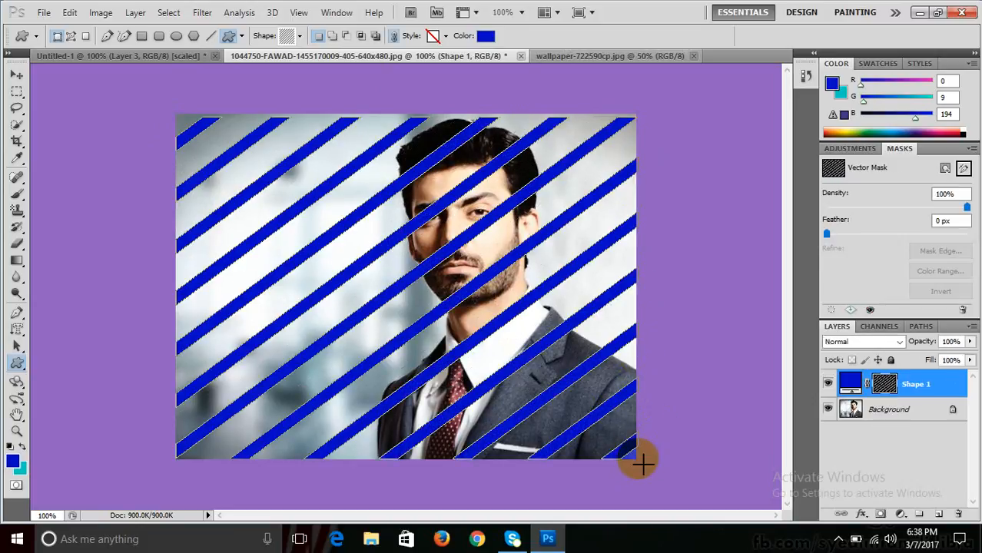
pyautogui.click(970, 342)
pyautogui.moveTo(970, 355); pyautogui.dragTo(910, 363)
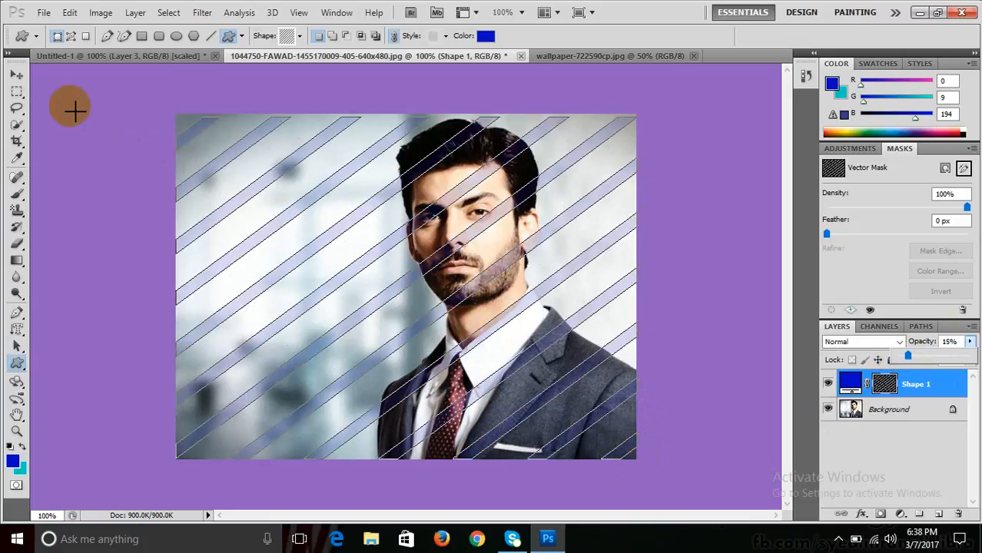
# - Hide the stripes' path outlines and check the stripe layer's blending options without changes
pyautogui.click(17, 76)
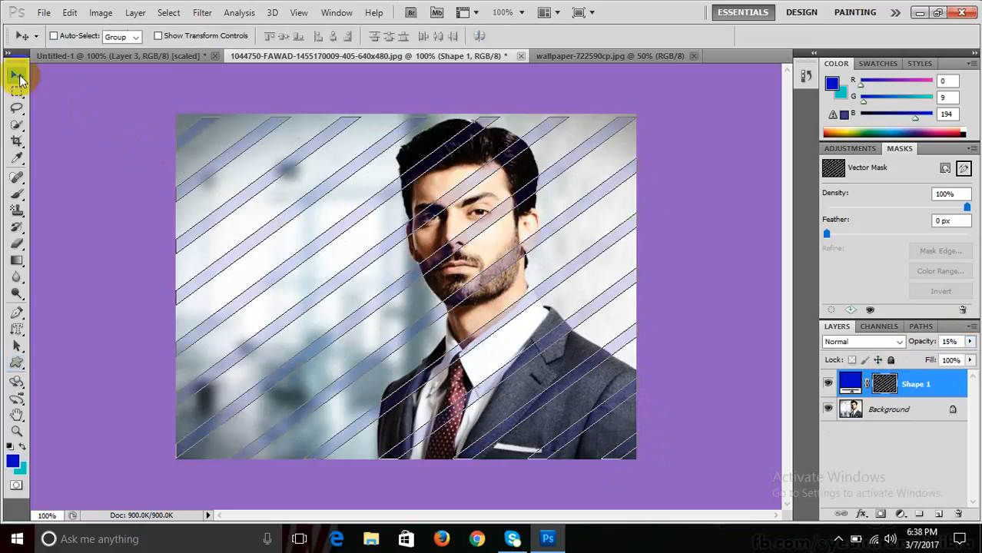
pyautogui.click(883, 387)
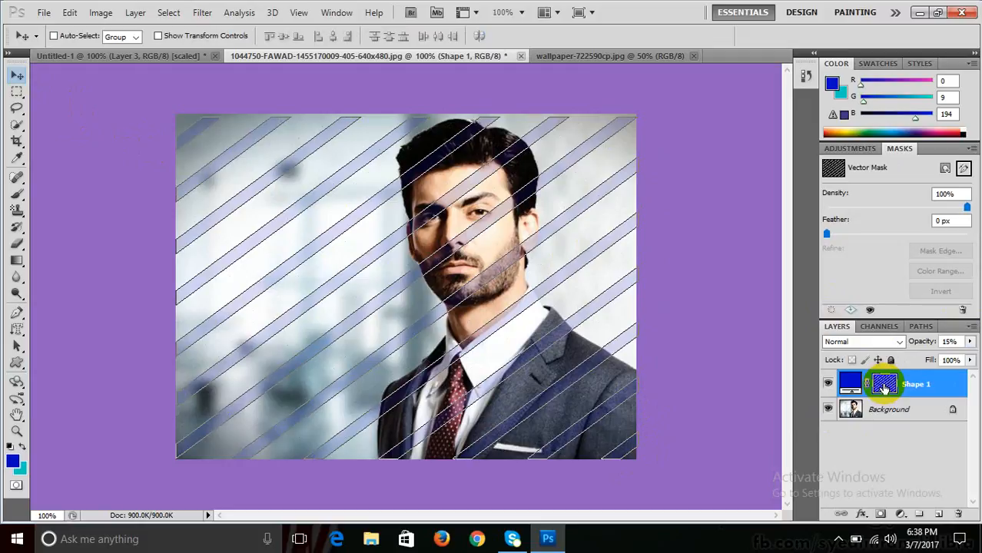
pyautogui.click(883, 386)
pyautogui.click(883, 386)
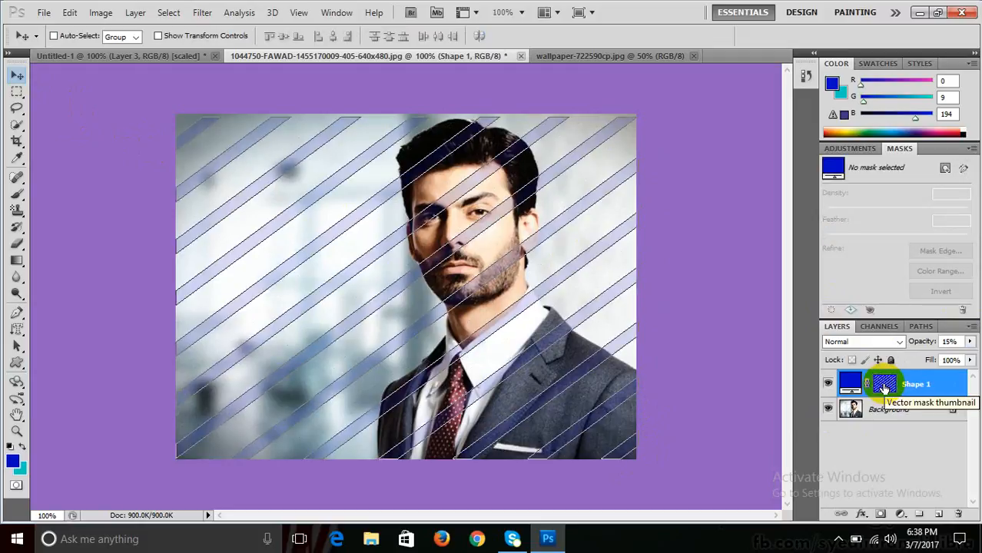
pyautogui.click(883, 386)
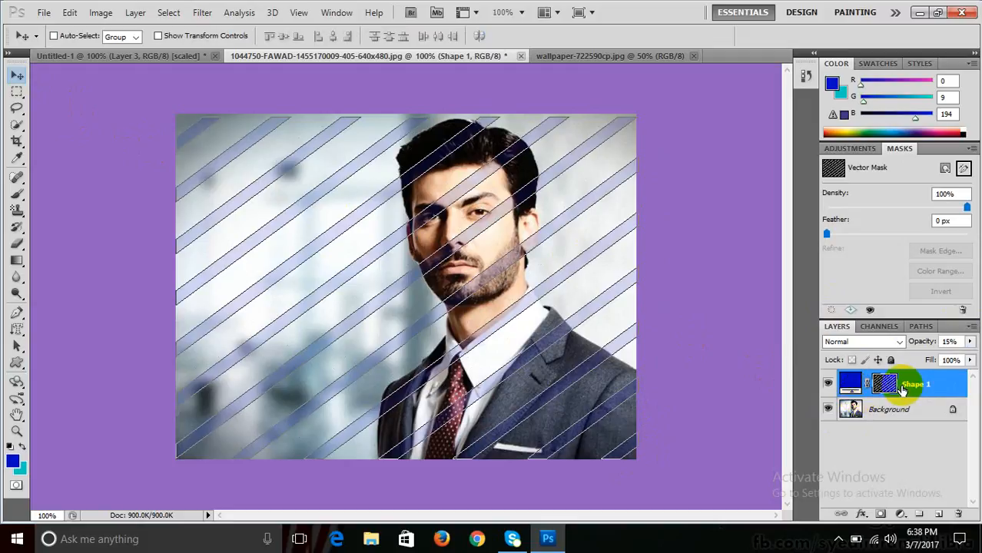
pyautogui.click(890, 390)
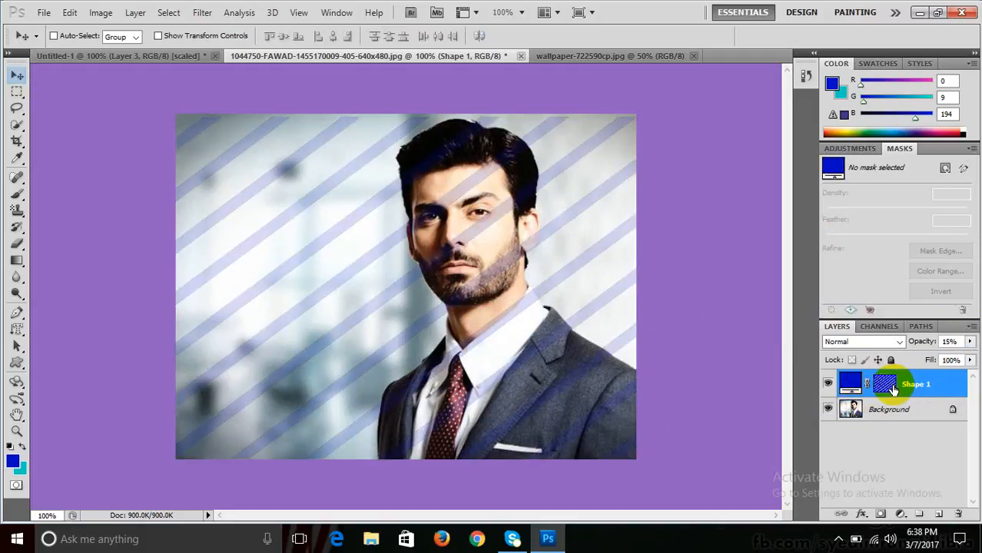
pyautogui.click(891, 389)
pyautogui.click(895, 388)
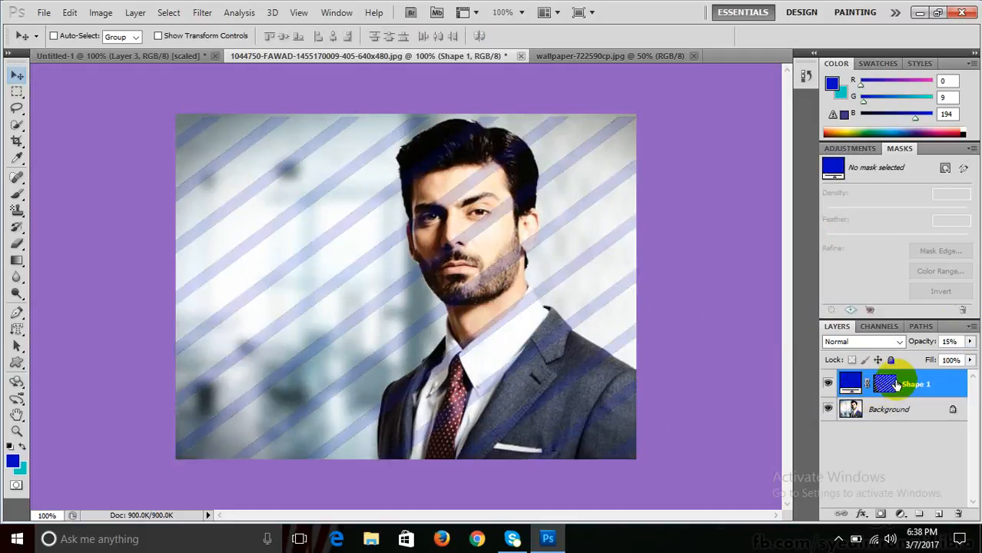
pyautogui.doubleClick(894, 385)
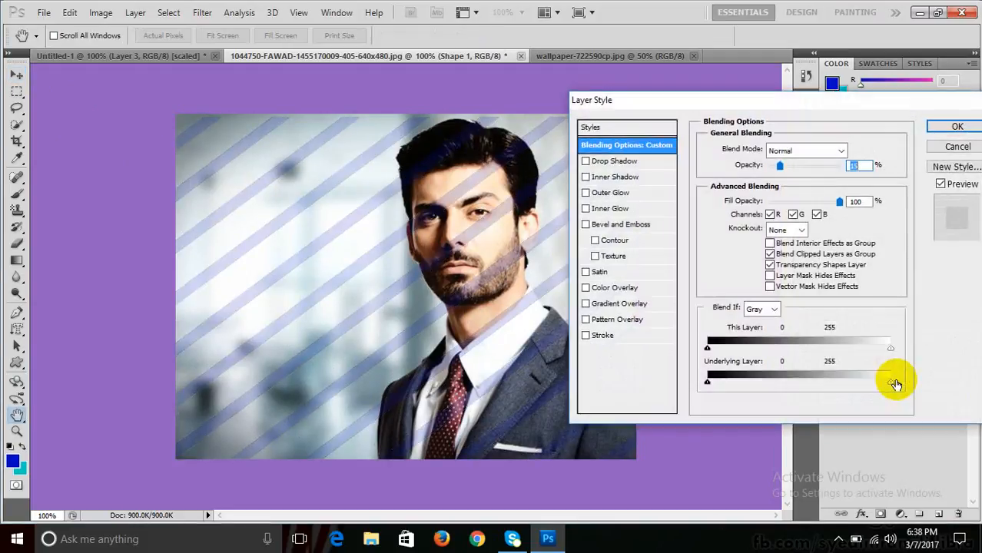
pyautogui.press('Return')
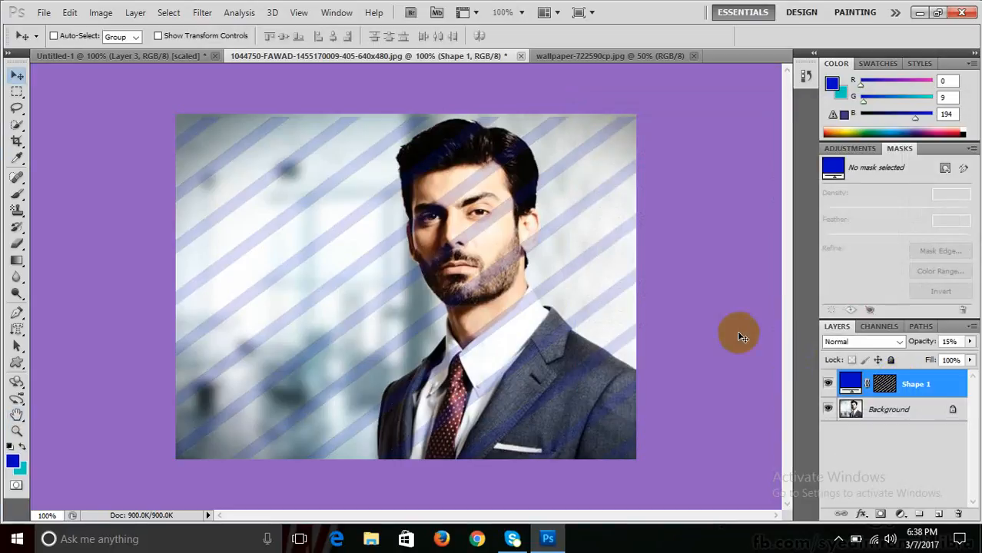
pyautogui.hotkey('ctrl', 'n')
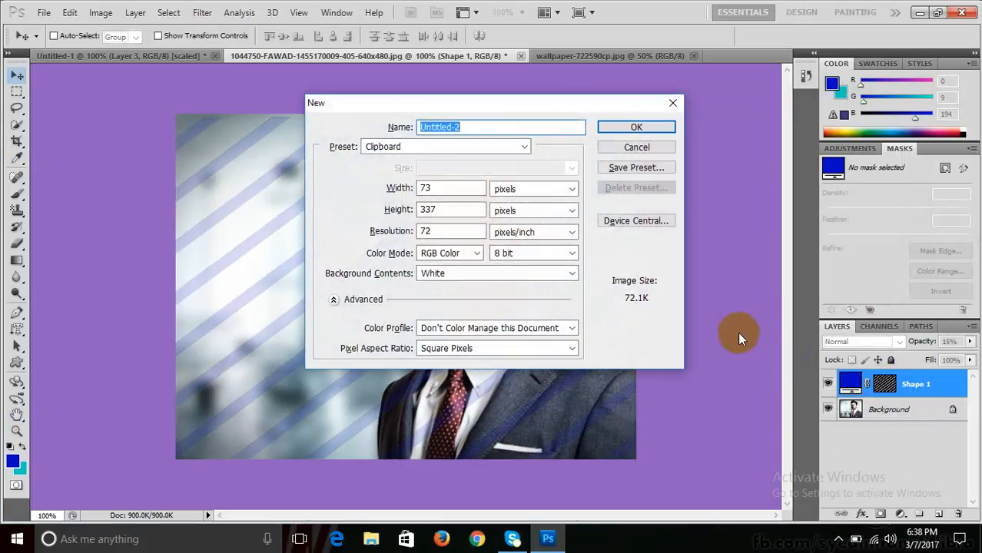
# - Create a new white 800 x 600 px document from the Web preset
pyautogui.press('Return')
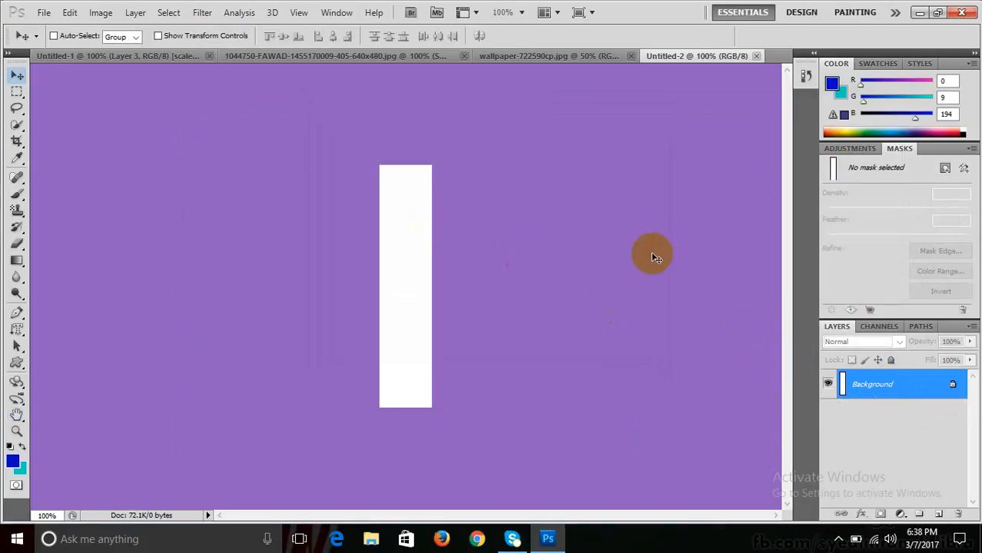
pyautogui.hotkey('ctrl', 'n')
pyautogui.click(445, 146)
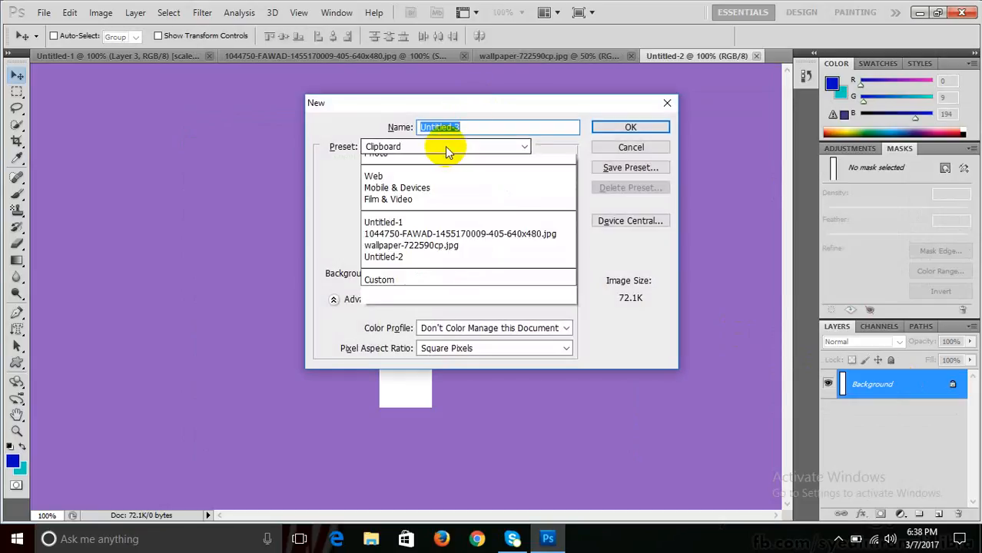
pyautogui.click(404, 218)
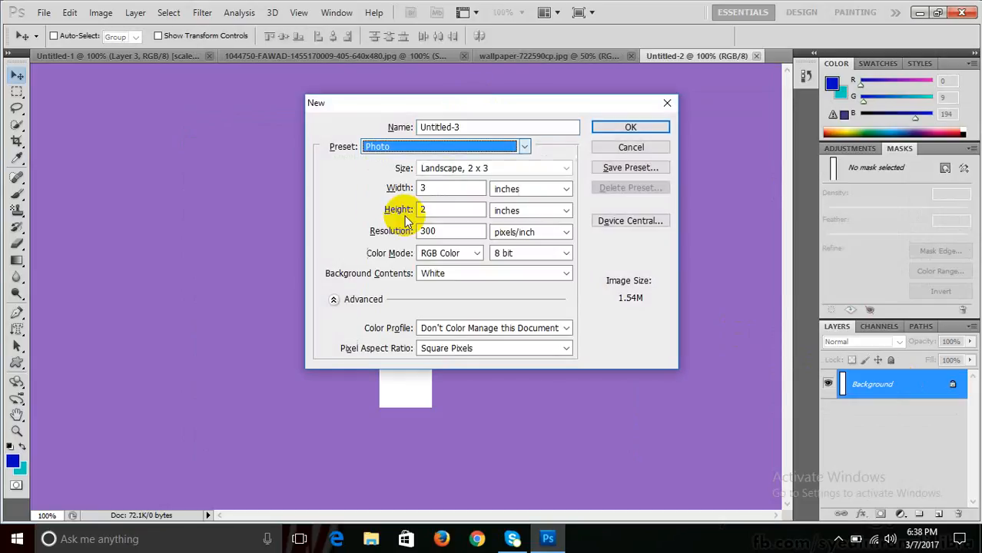
pyautogui.click(445, 148)
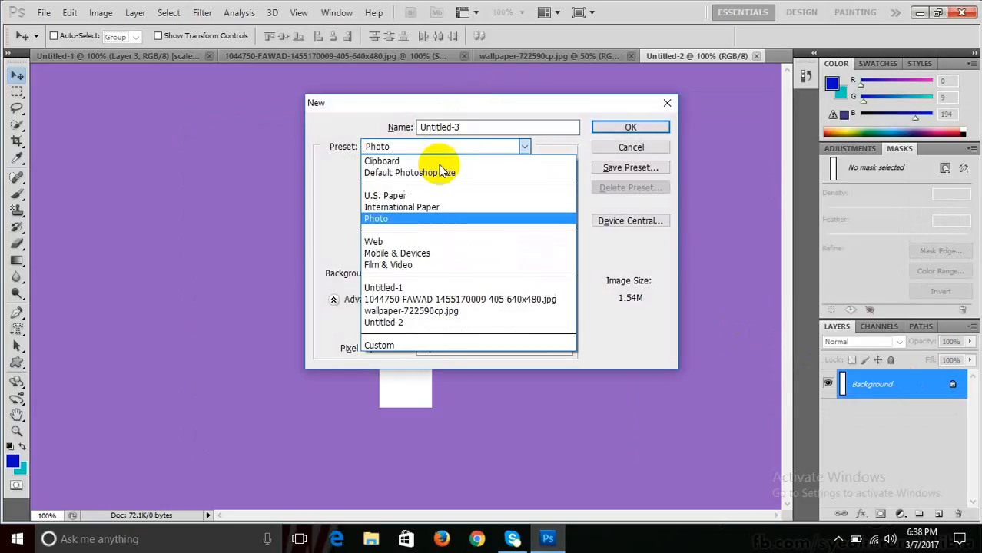
pyautogui.click(428, 237)
pyautogui.click(505, 159)
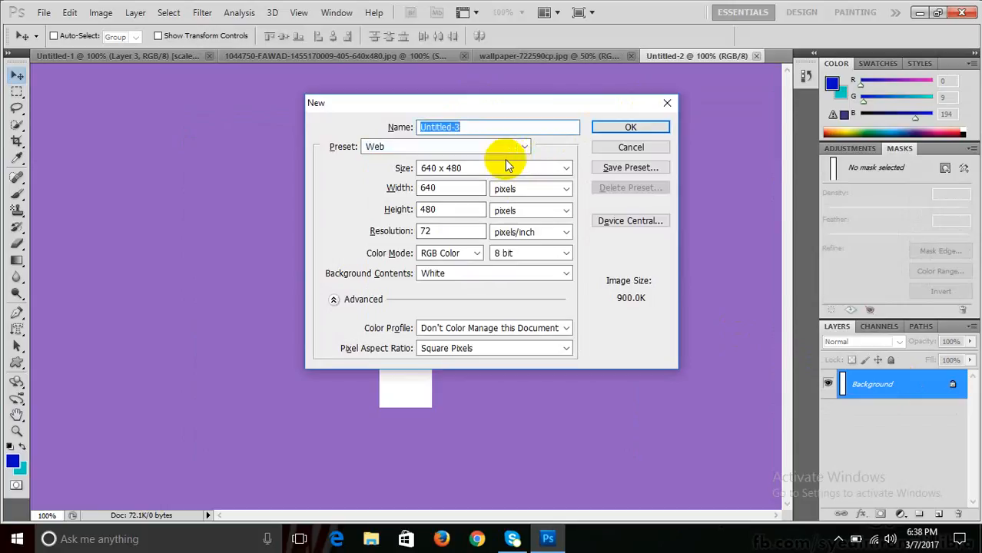
pyautogui.click(504, 169)
pyautogui.click(501, 192)
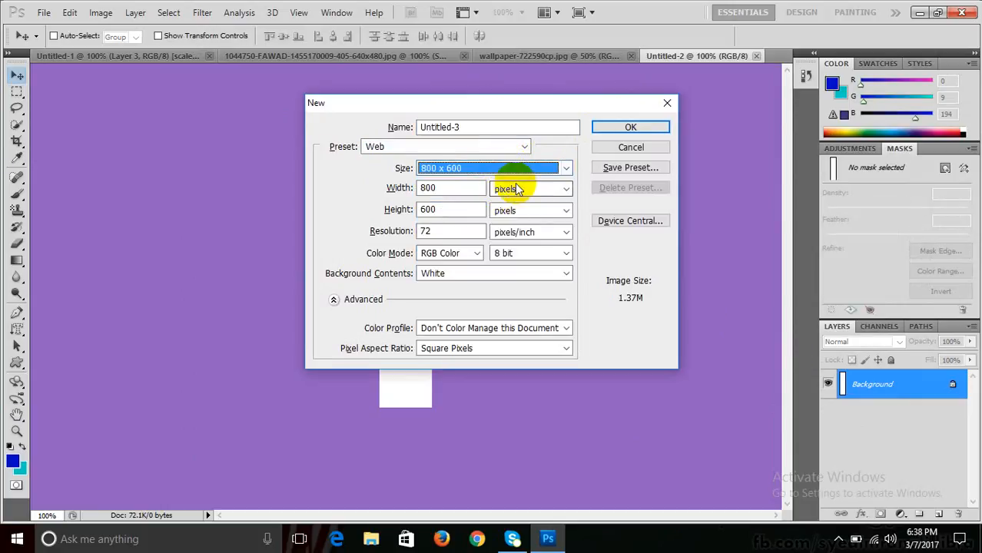
pyautogui.click(607, 132)
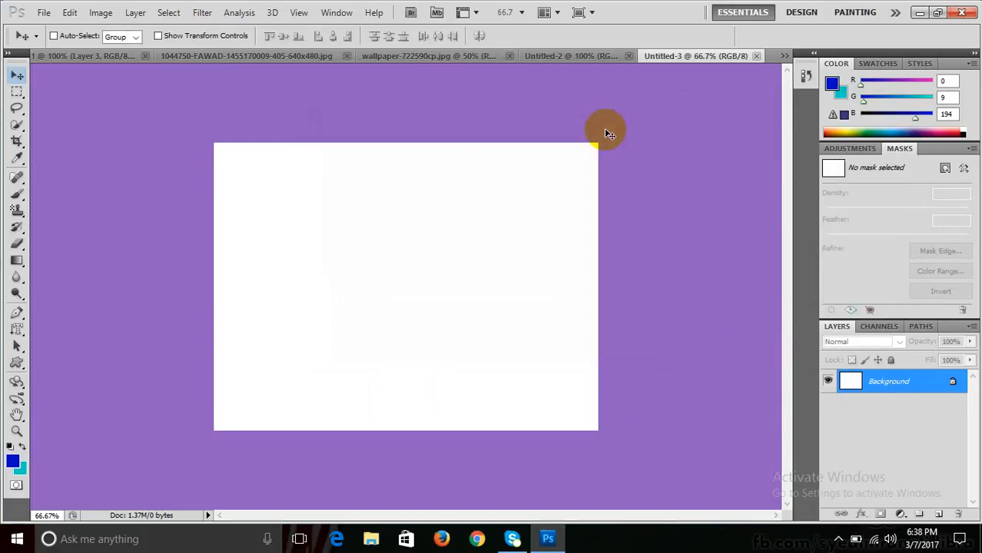
# - Draw the starburst custom shape across the centre of the blank canvas
pyautogui.click(16, 361)
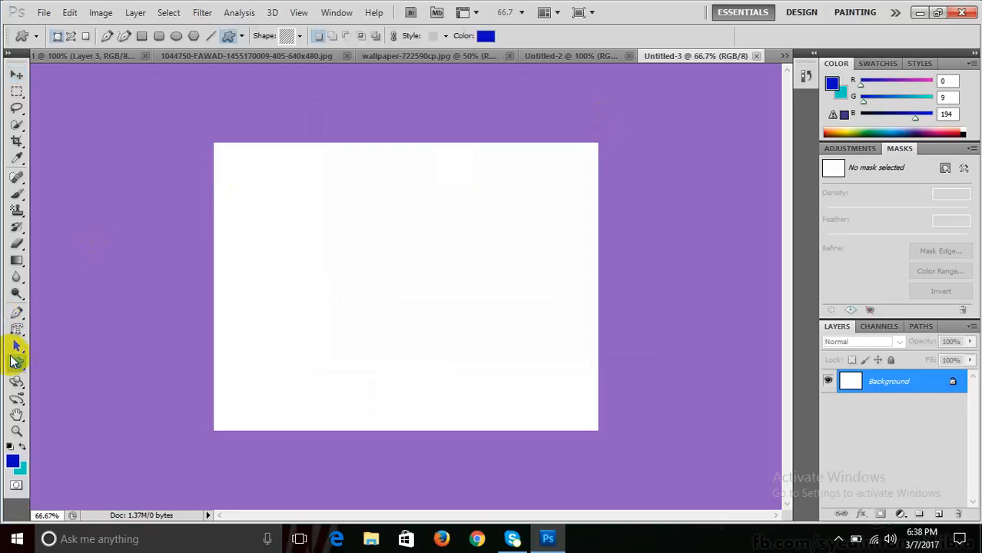
pyautogui.click(299, 35)
pyautogui.moveTo(351, 125); pyautogui.dragTo(351, 124)
pyautogui.click(218, 86)
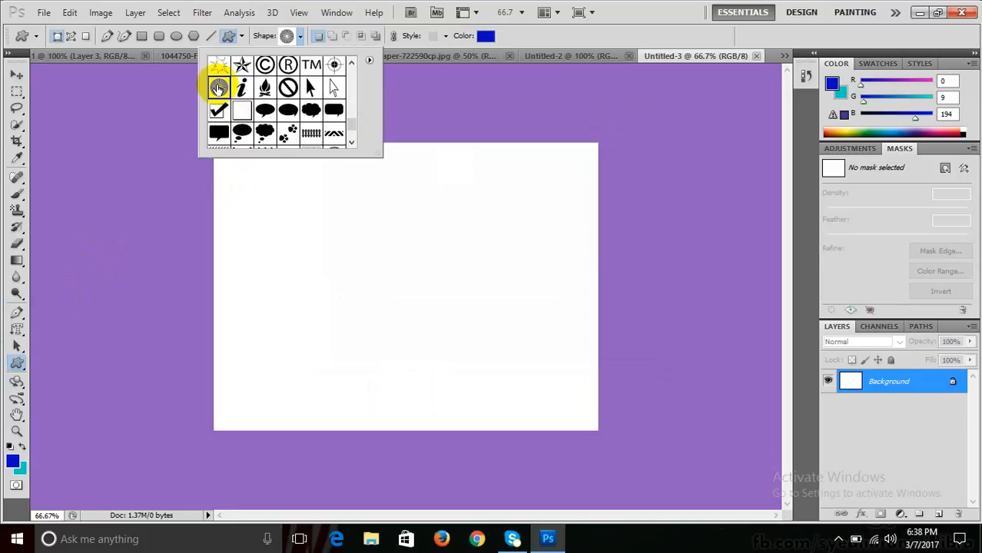
pyautogui.moveTo(318, 164); pyautogui.dragTo(553, 450)
pyautogui.hotkey('ctrl', 'z')
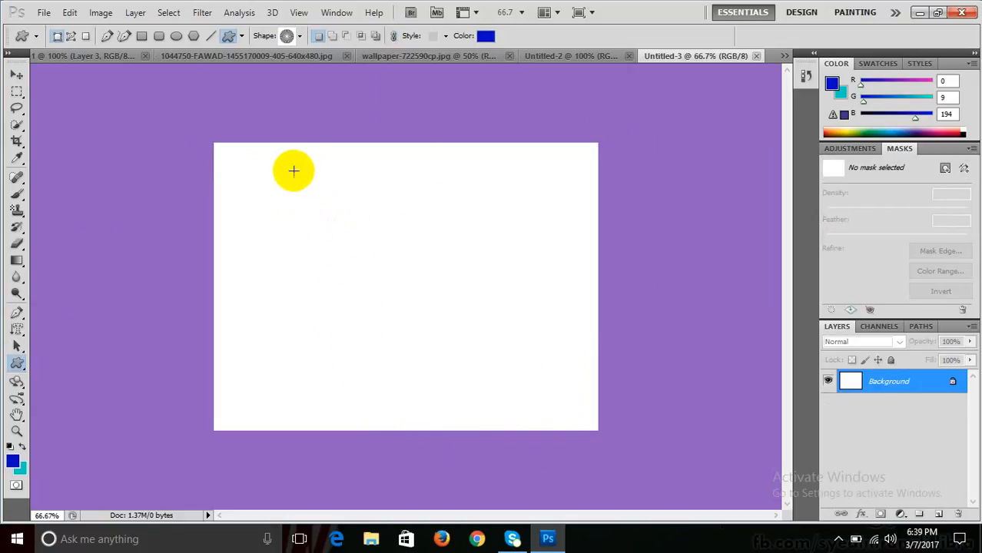
pyautogui.moveTo(294, 171); pyautogui.dragTo(653, 407)
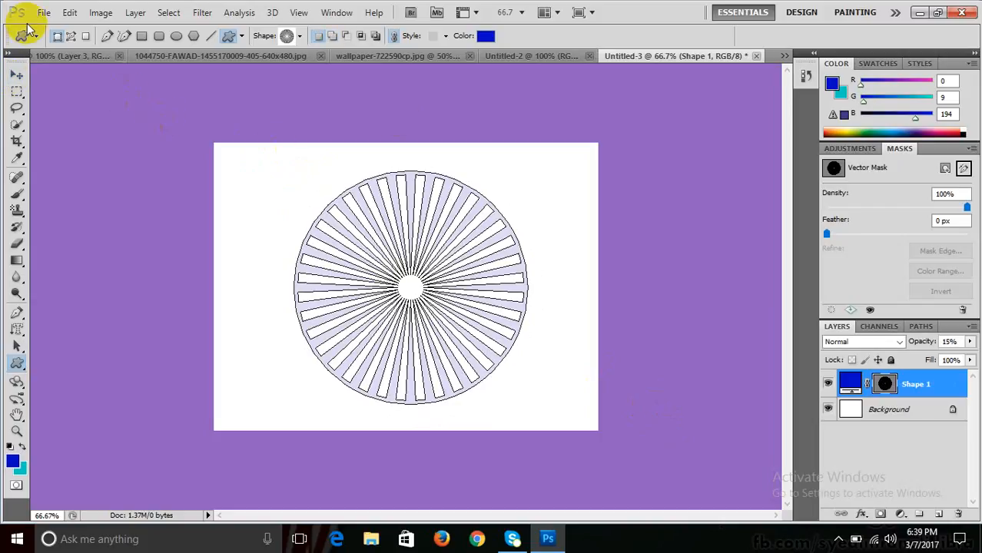
# - Fade the sunburst layer to 19% opacity and hide its path outline
pyautogui.click(969, 341)
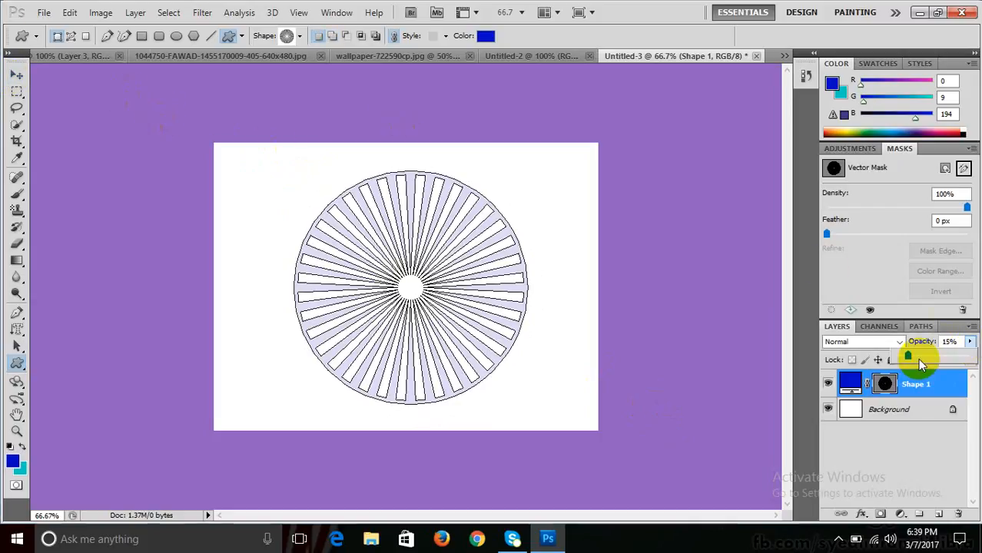
pyautogui.moveTo(910, 356)
pyautogui.mouseDown()
pyautogui.moveTo(975, 367)
pyautogui.moveTo(911, 358)
pyautogui.mouseUp()
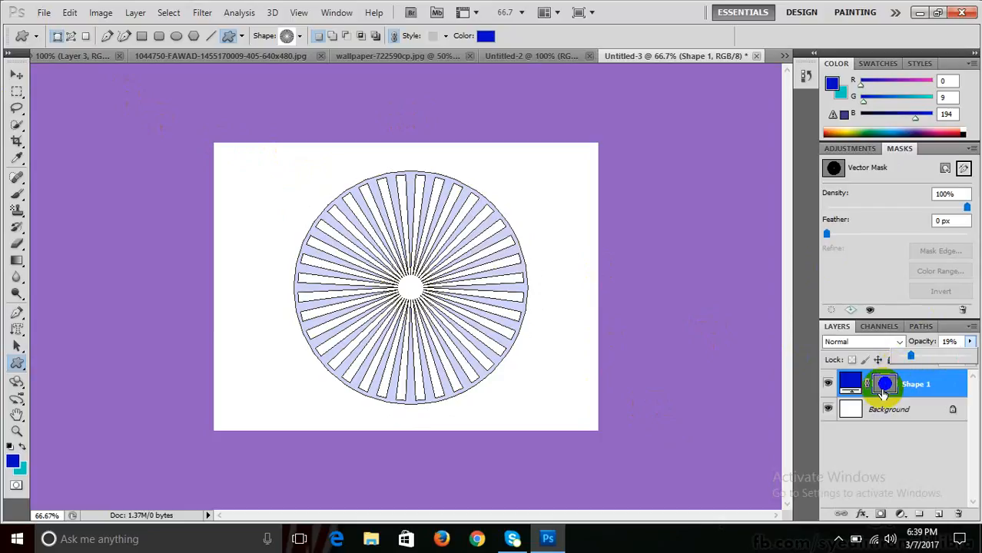
pyautogui.click(883, 385)
pyautogui.click(883, 385)
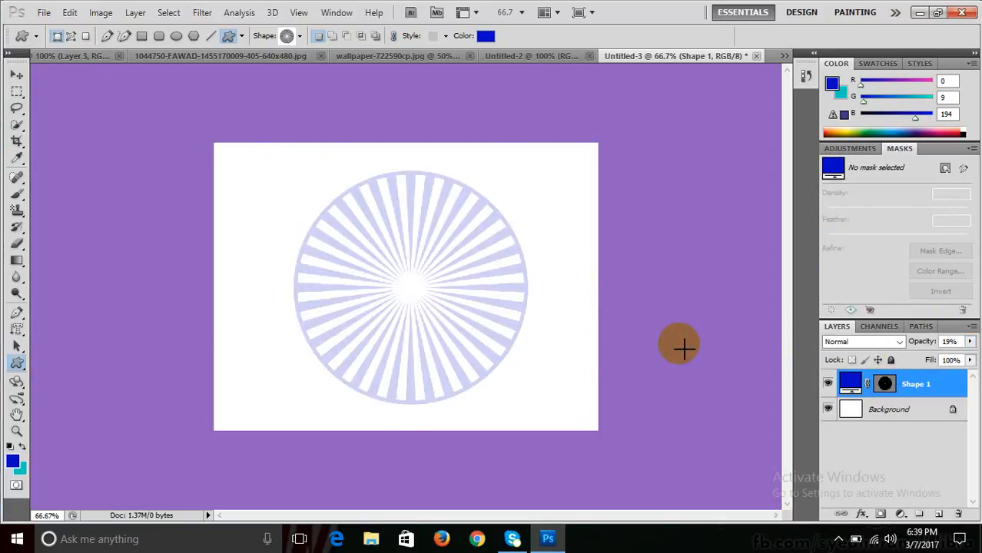
pyautogui.click(301, 37)
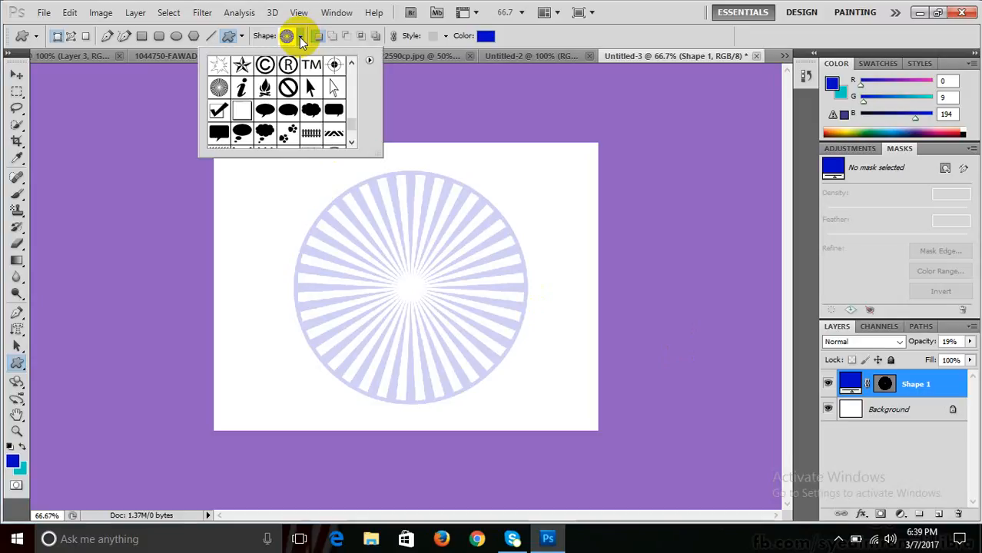
# - Draw the info 'i' symbol custom shape over the sunburst
pyautogui.click(242, 90)
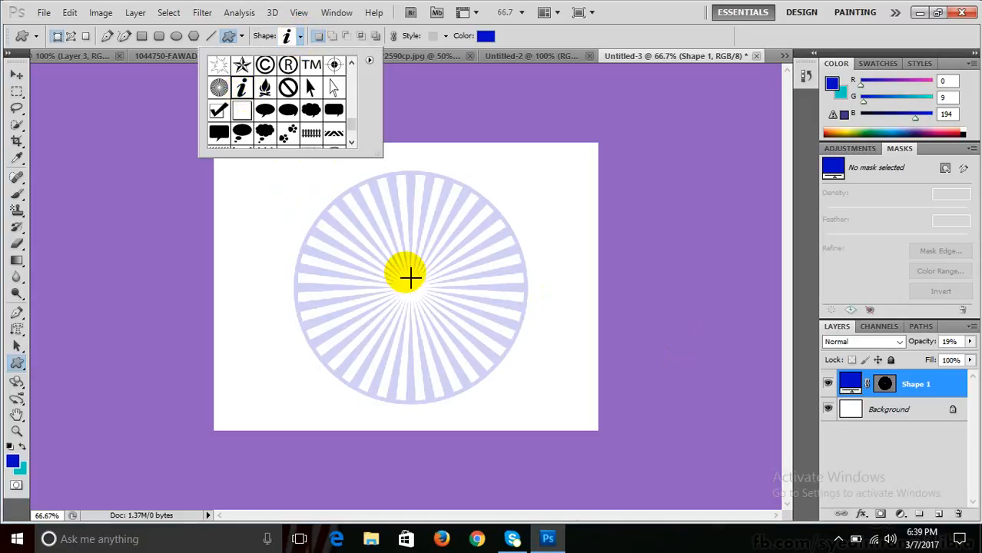
pyautogui.click(420, 329)
pyautogui.moveTo(420, 329); pyautogui.dragTo(464, 466)
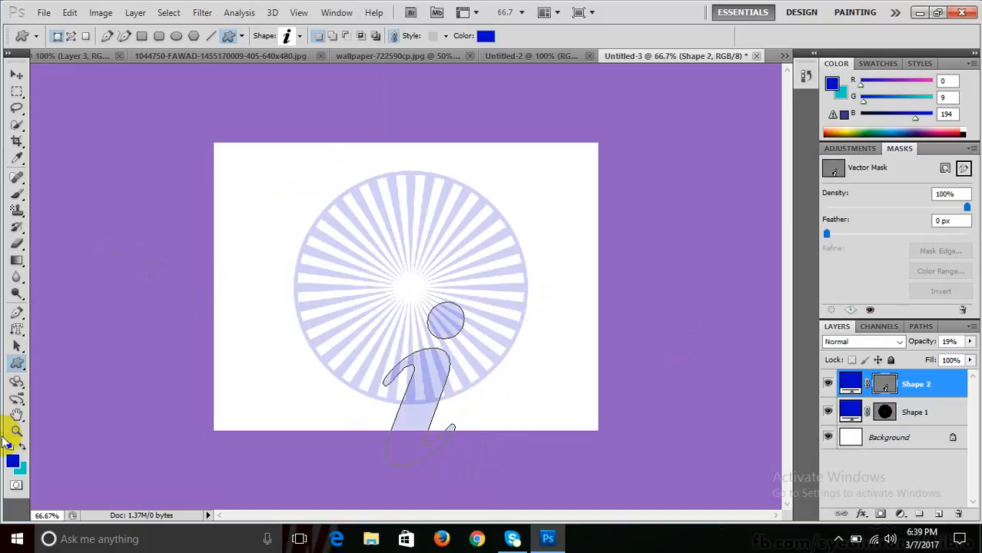
# - Set both the foreground colour and the 'i' shape's fill to red
pyautogui.click(14, 463)
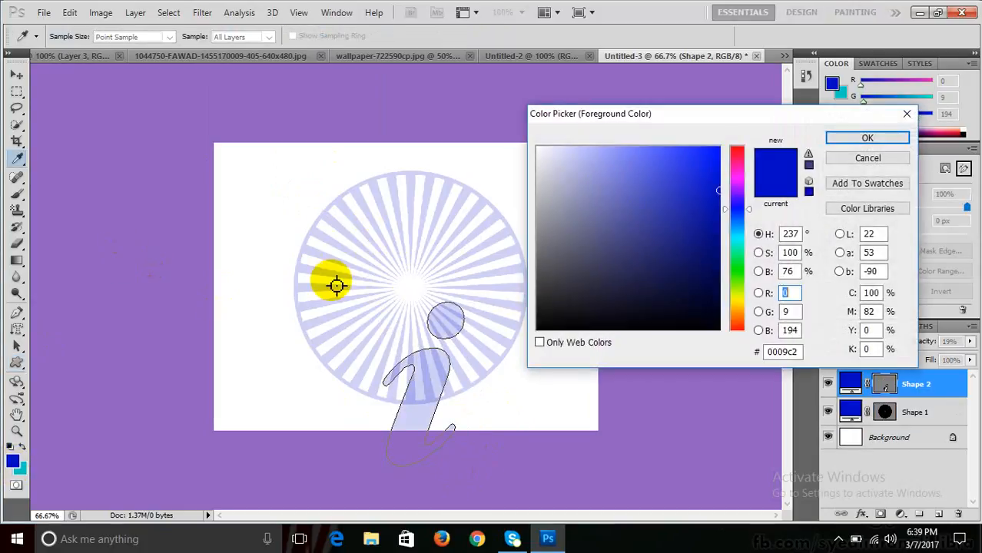
pyautogui.click(739, 152)
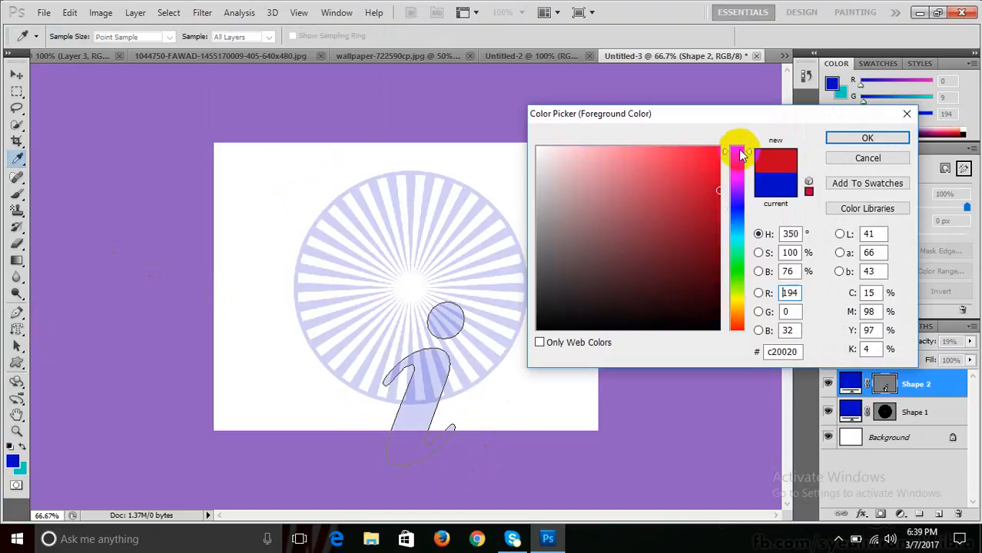
pyautogui.click(867, 138)
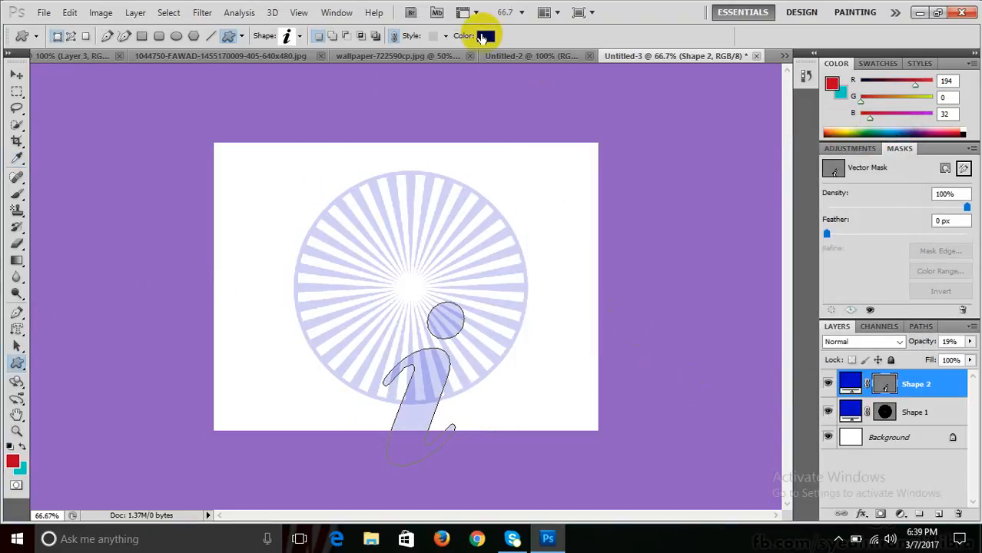
pyautogui.click(483, 37)
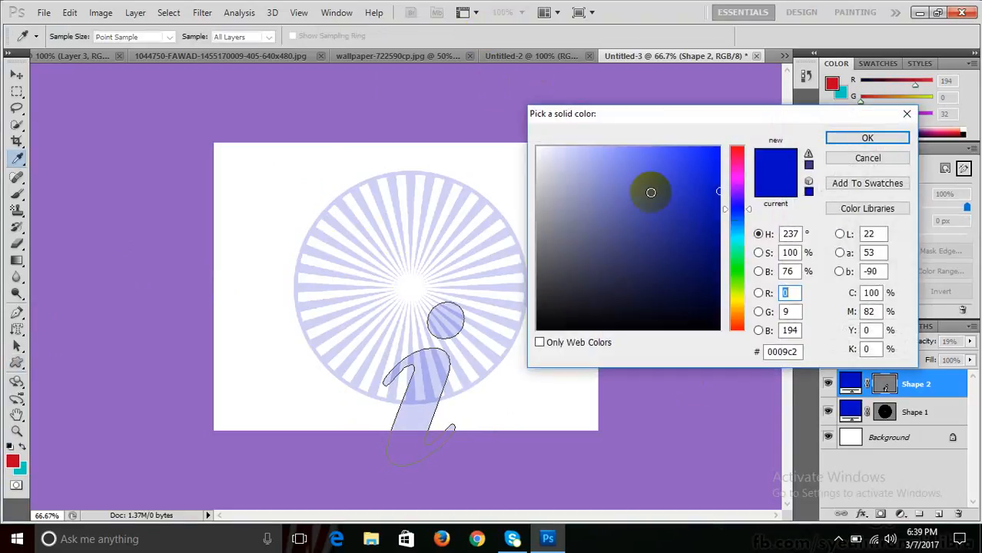
pyautogui.click(739, 328)
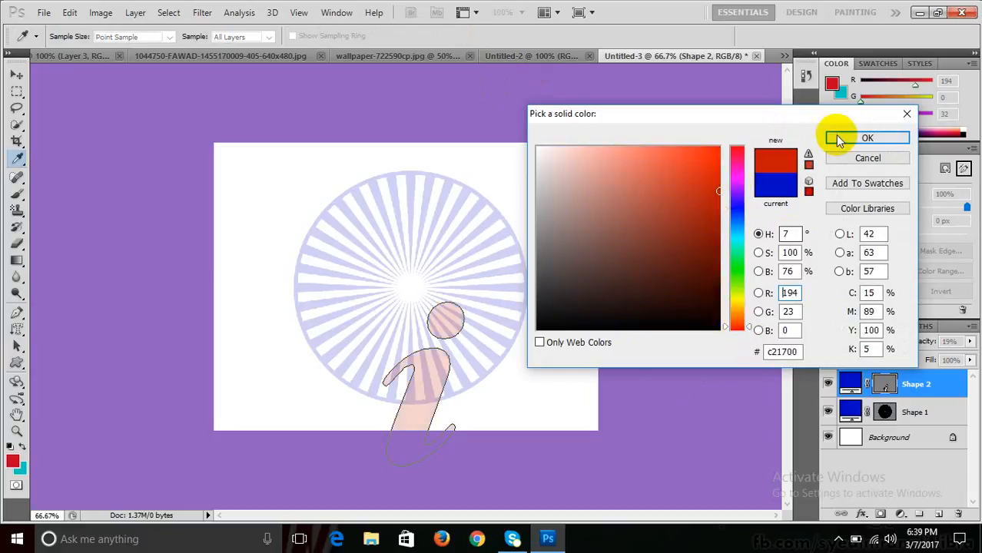
pyautogui.click(837, 138)
# - Move the 'i' shape so its dot sits at the sunburst centre and hide its outline
pyautogui.click(17, 75)
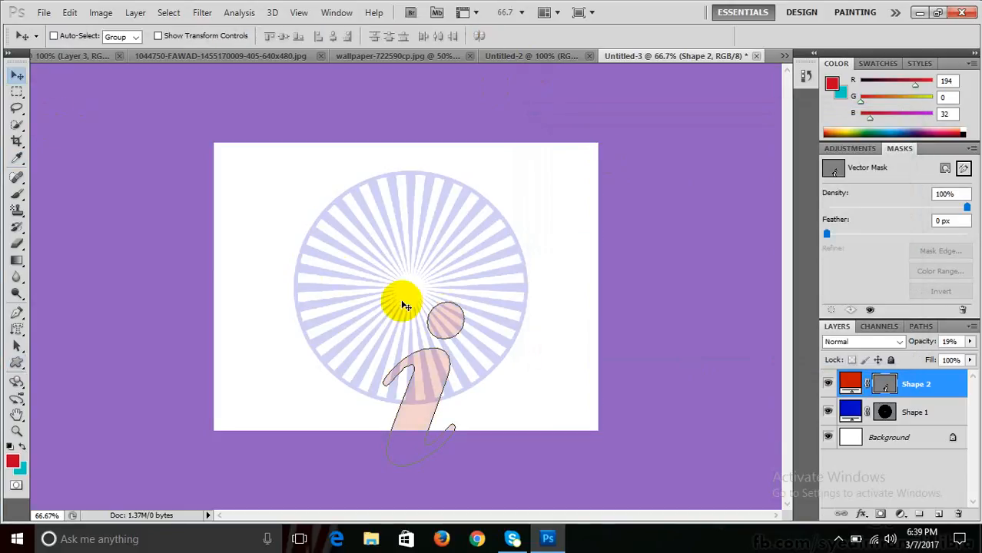
pyautogui.moveTo(440, 317); pyautogui.dragTo(409, 288)
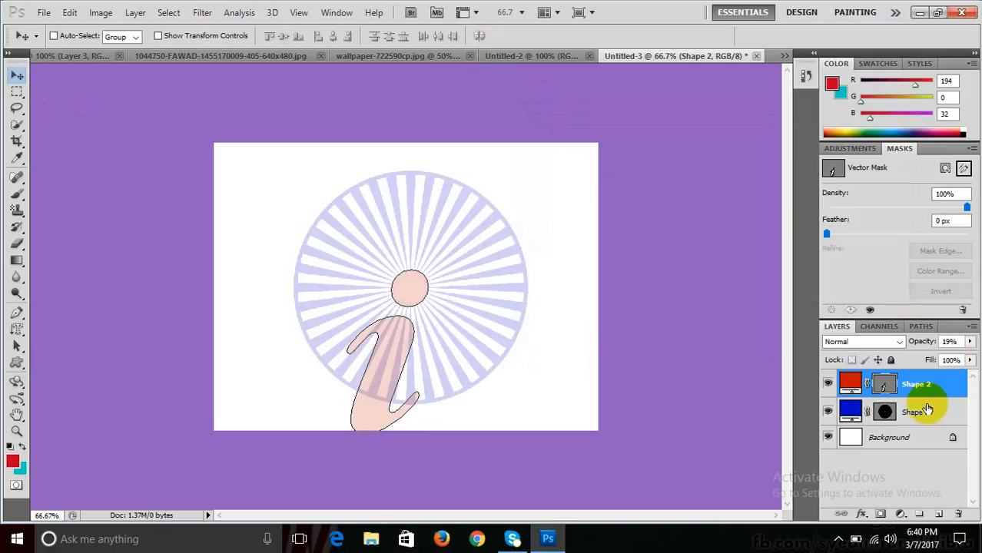
pyautogui.click(887, 384)
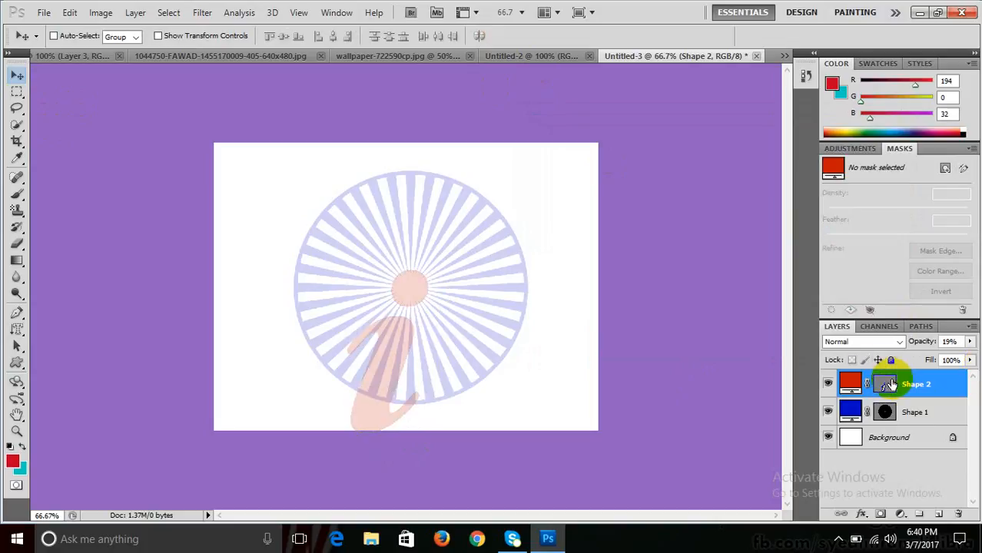
pyautogui.click(17, 362)
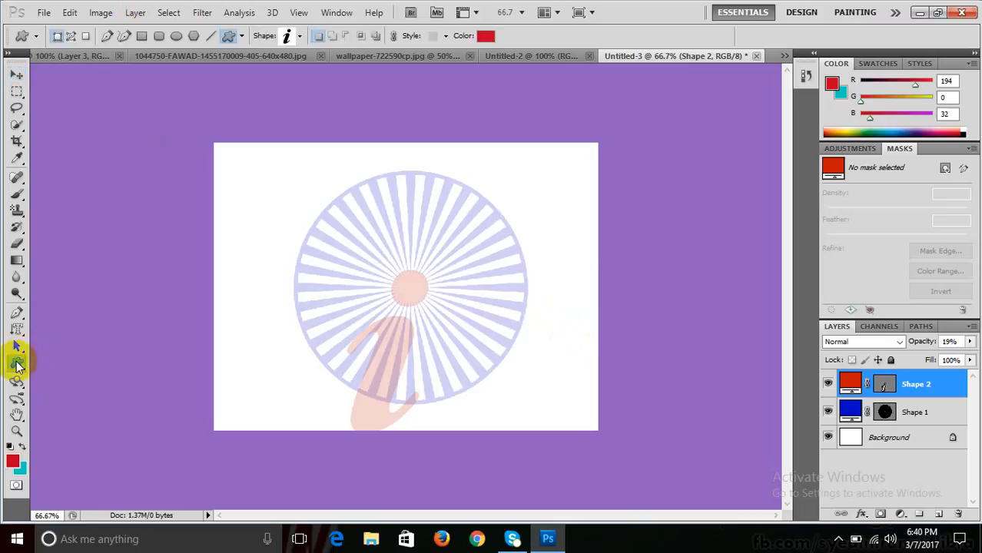
# - Draw the campfire custom shape at the canvas's lower left
pyautogui.click(300, 37)
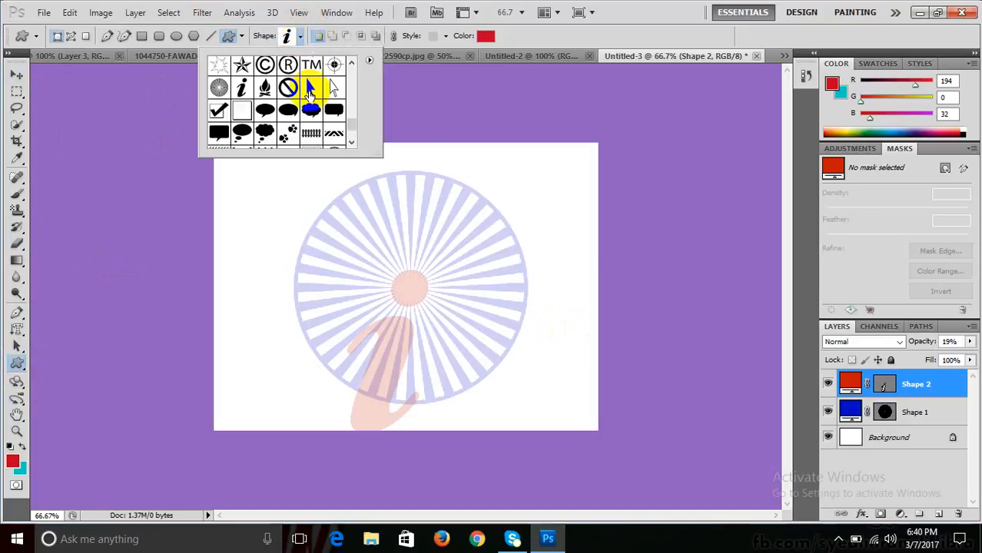
pyautogui.click(265, 90)
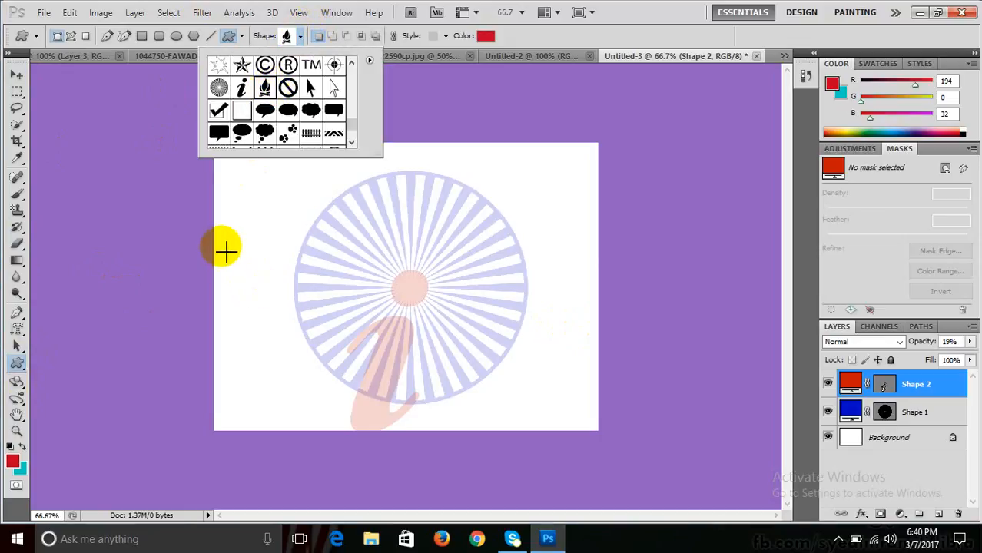
pyautogui.click(267, 307)
pyautogui.moveTo(246, 301); pyautogui.dragTo(351, 428)
# - Set the foreground to bright yellow and raise the campfire layer's opacity to 61%
pyautogui.click(15, 463)
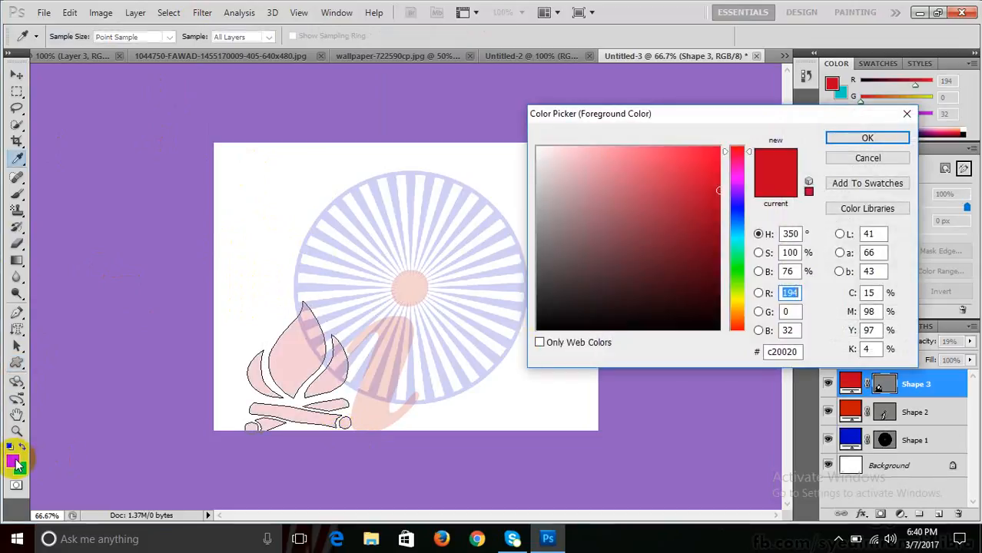
pyautogui.click(736, 305)
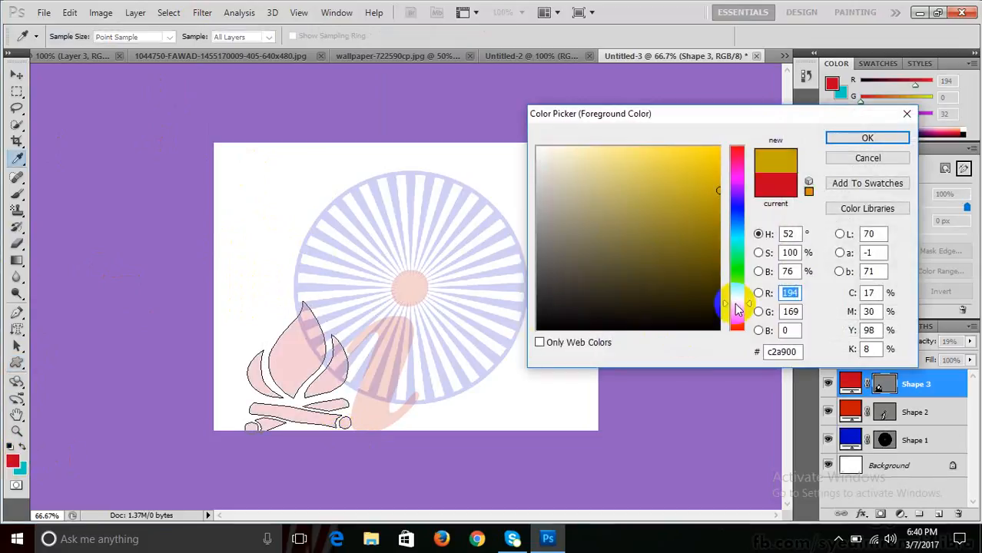
pyautogui.moveTo(677, 198); pyautogui.dragTo(717, 145)
pyautogui.click(868, 138)
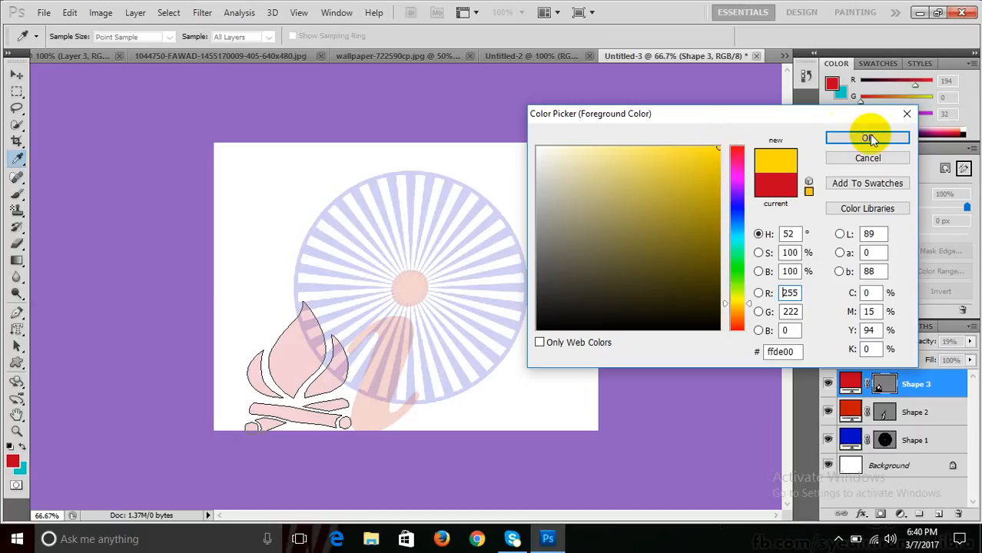
pyautogui.click(970, 343)
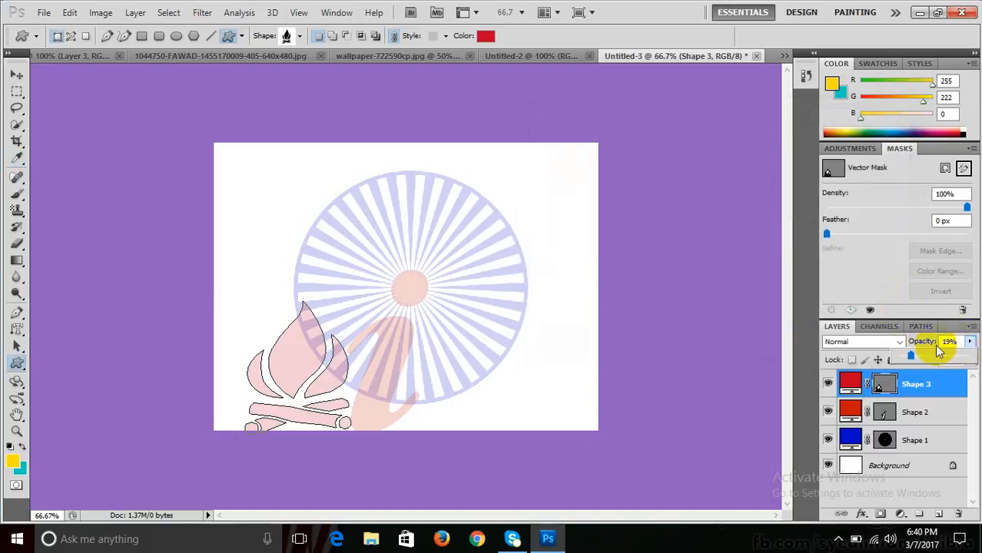
pyautogui.moveTo(920, 355); pyautogui.dragTo(944, 366)
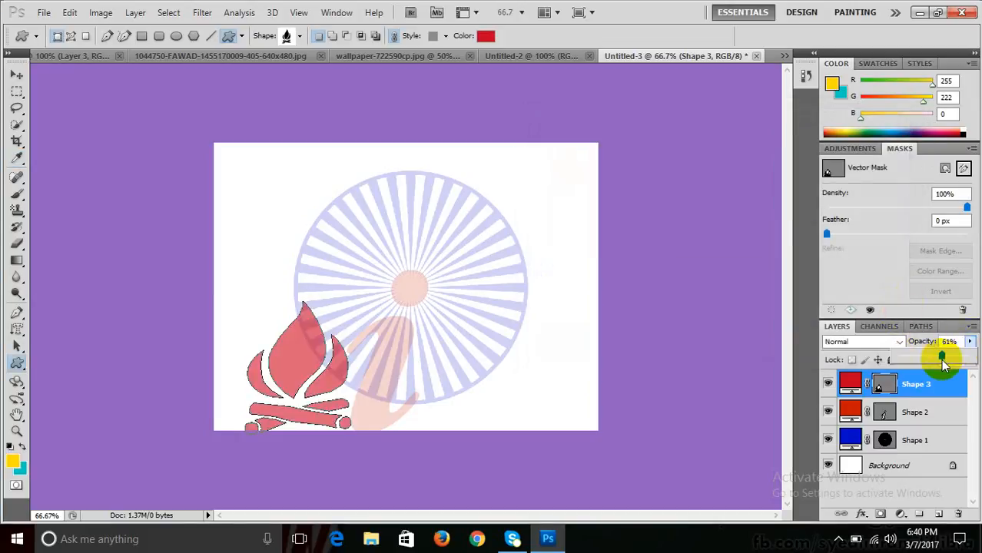
# - Fill the campfire shape with yellow and hide its path outline
pyautogui.click(485, 36)
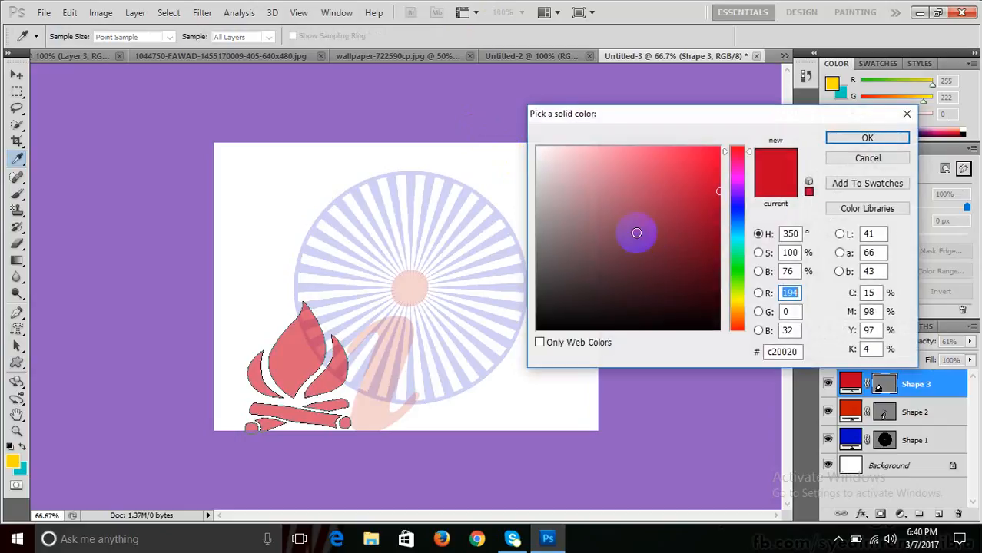
pyautogui.click(737, 300)
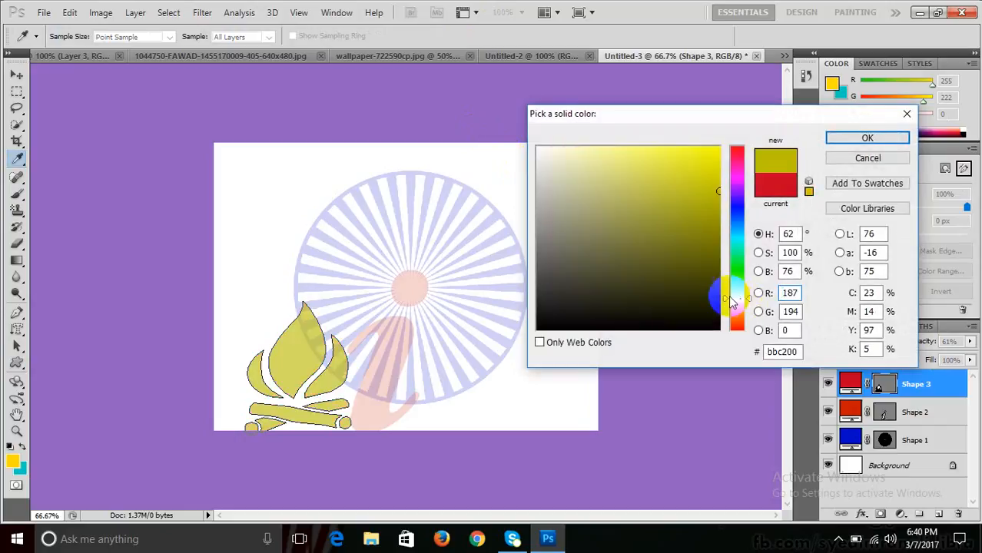
pyautogui.click(867, 137)
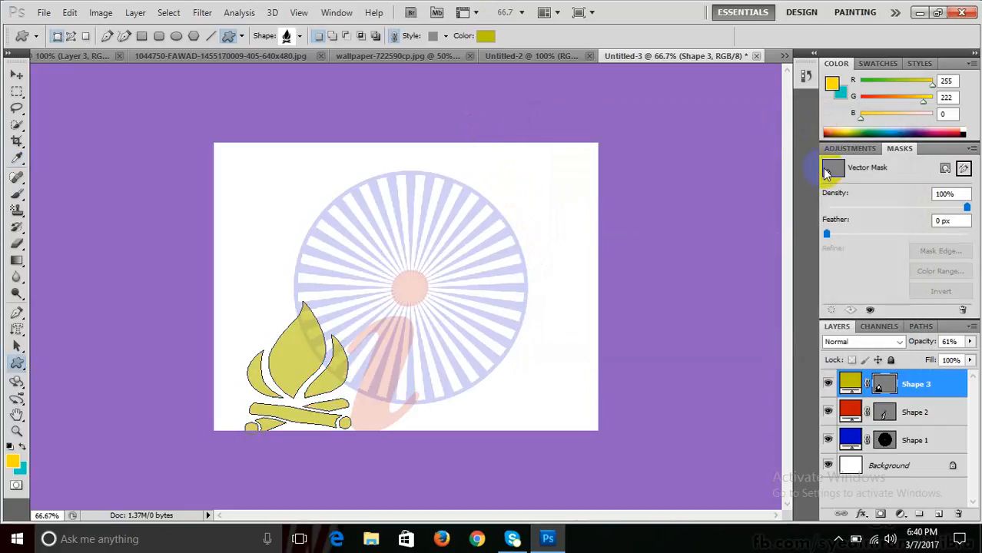
pyautogui.click(891, 385)
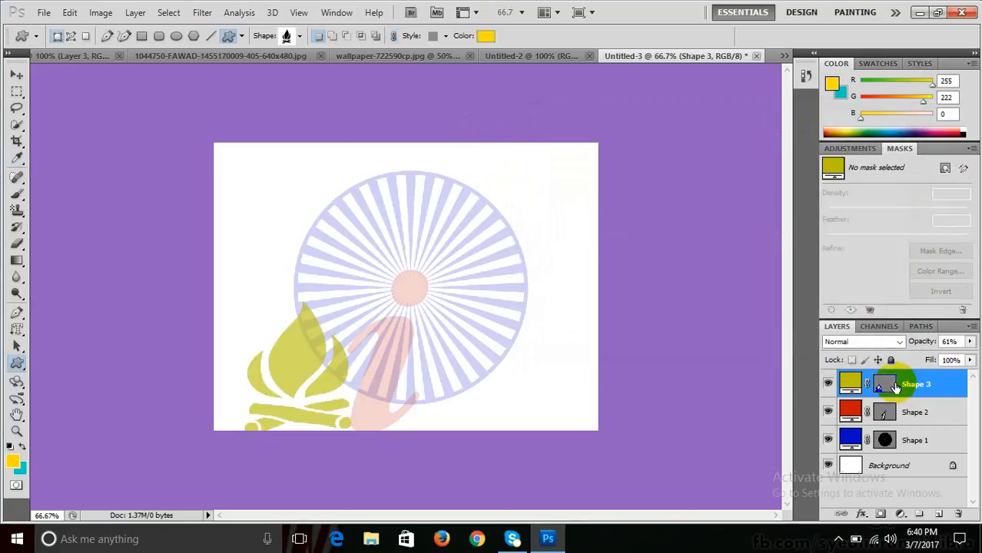
pyautogui.click(895, 386)
pyautogui.click(894, 386)
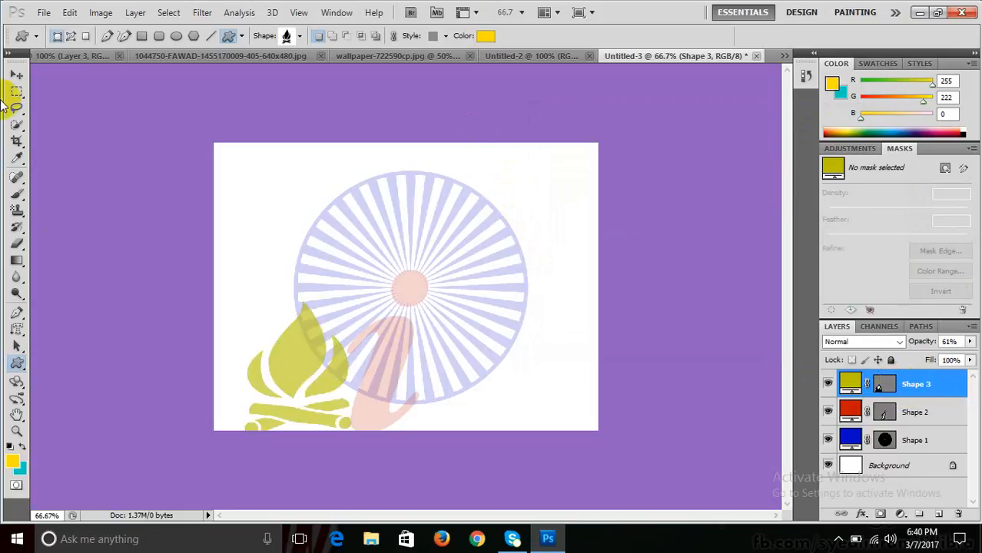
pyautogui.click(16, 74)
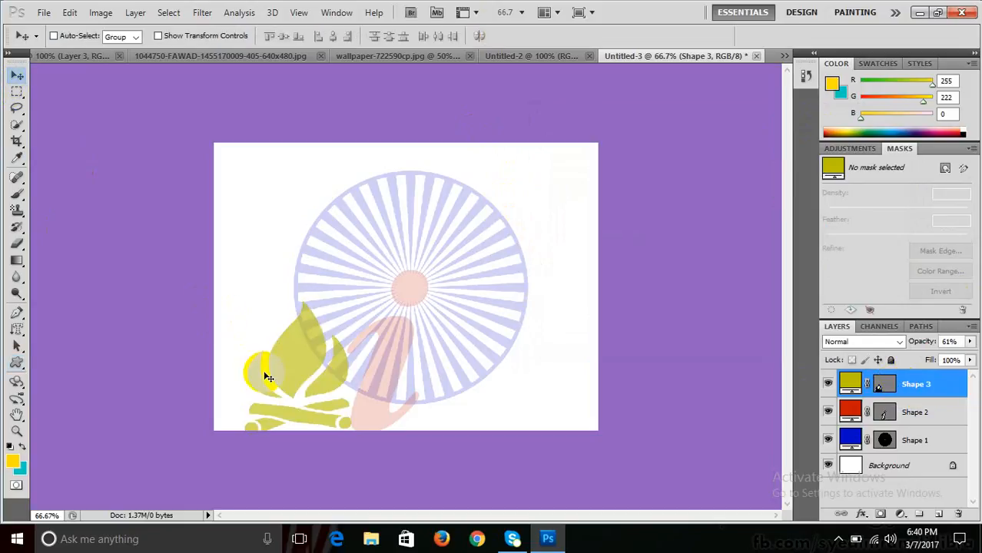
# - Drag the yellow campfire shape into the portrait photo and place it lower left beside the man
pyautogui.moveTo(256, 308); pyautogui.dragTo(290, 277)
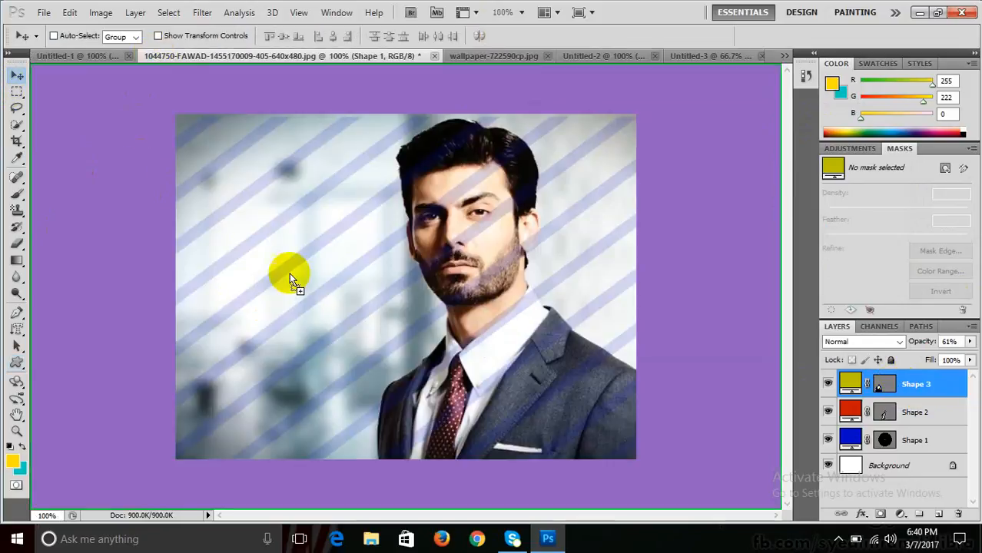
pyautogui.moveTo(319, 323); pyautogui.dragTo(260, 370)
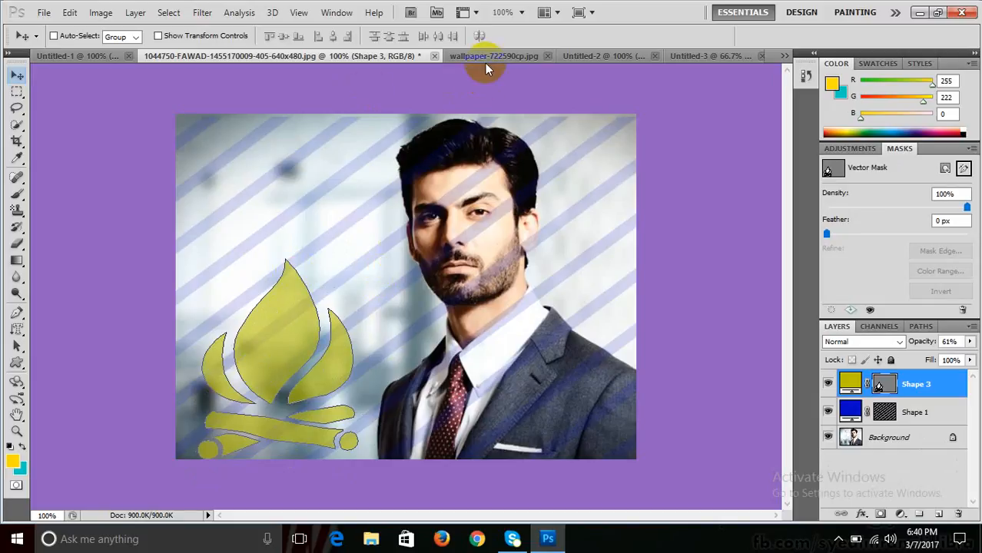
pyautogui.click(509, 57)
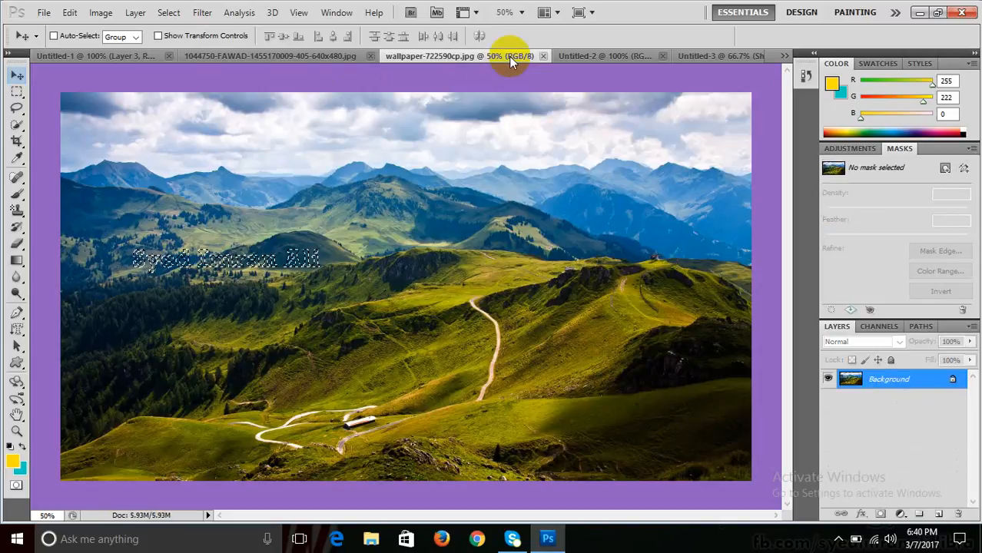
pyautogui.click(578, 55)
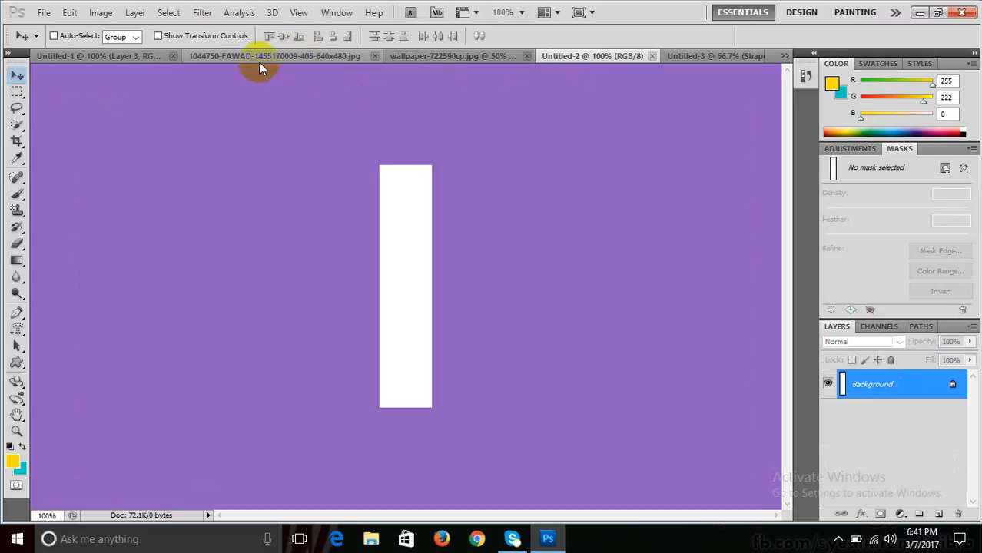
pyautogui.click(225, 57)
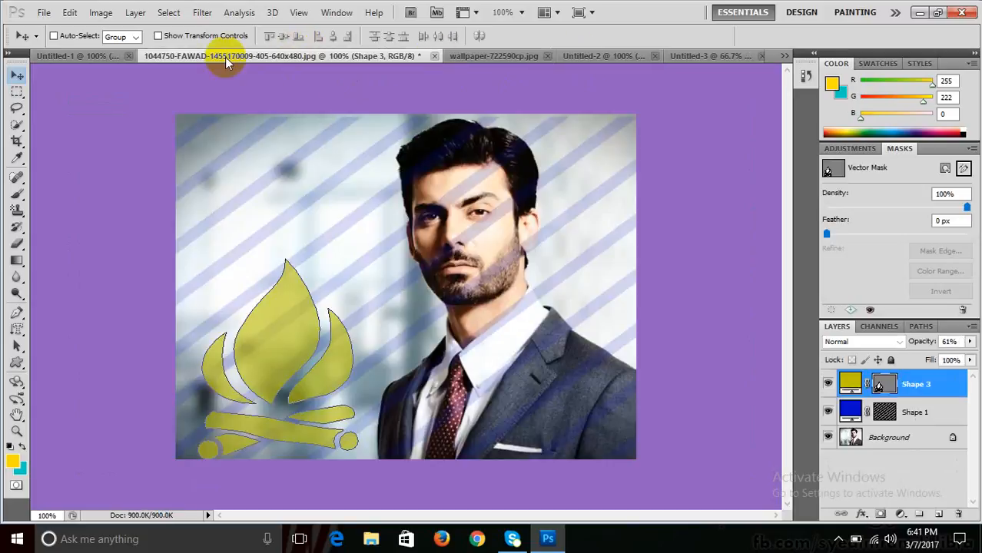
# - Load Shape 1's stripes as a selection and fill them with yellow on a new layer
pyautogui.click(886, 414)
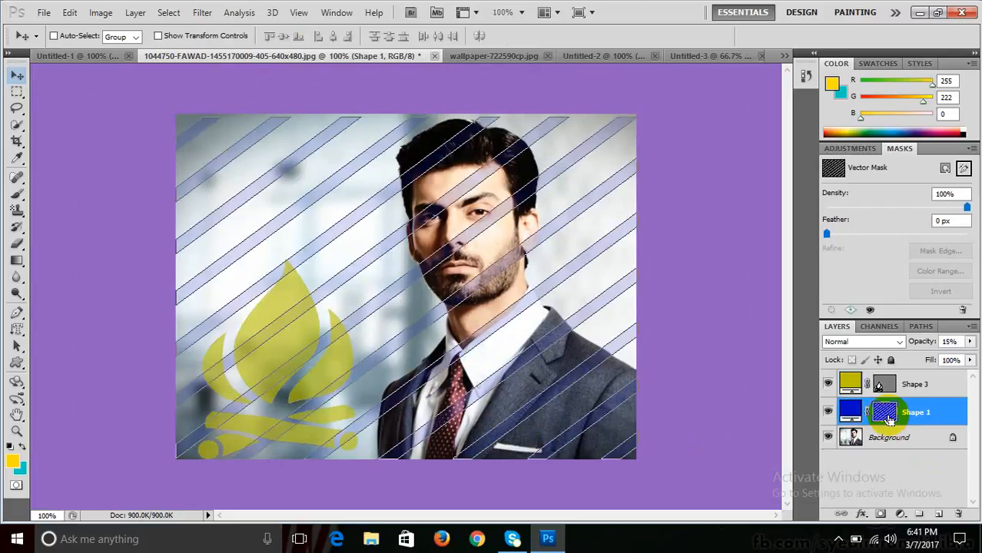
pyautogui.keyDown('ctrl'); pyautogui.click(886, 416); pyautogui.keyUp('ctrl')
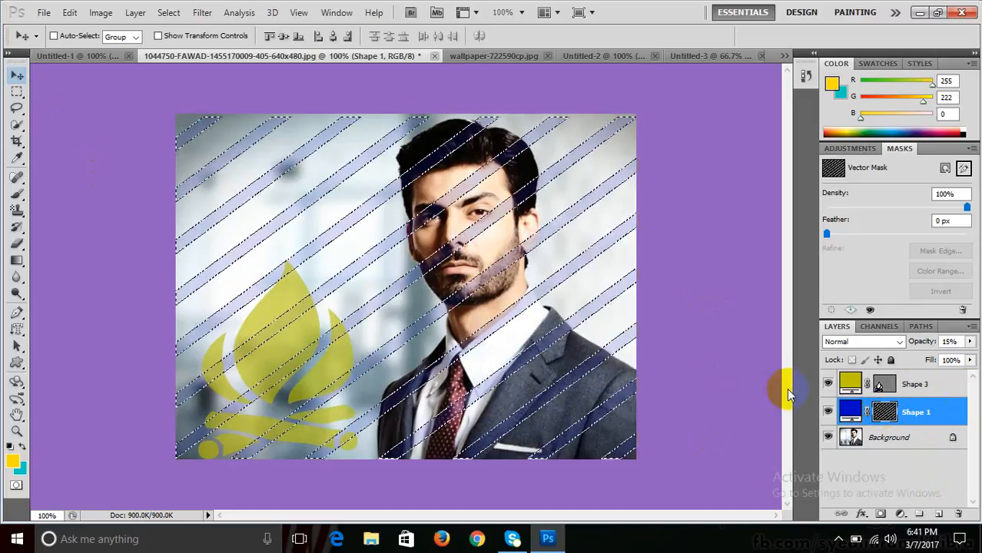
pyautogui.hotkey('ctrl', 'd')
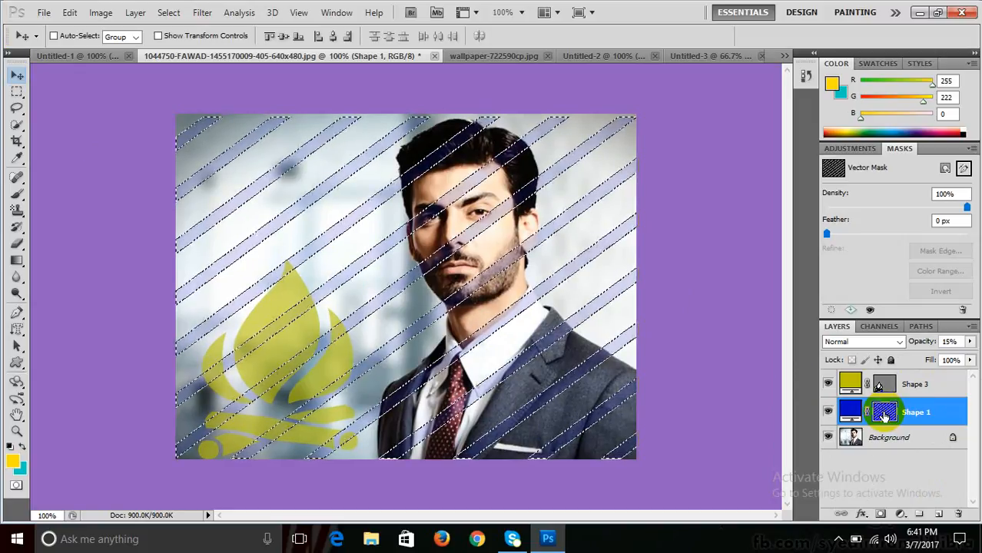
pyautogui.click(935, 515)
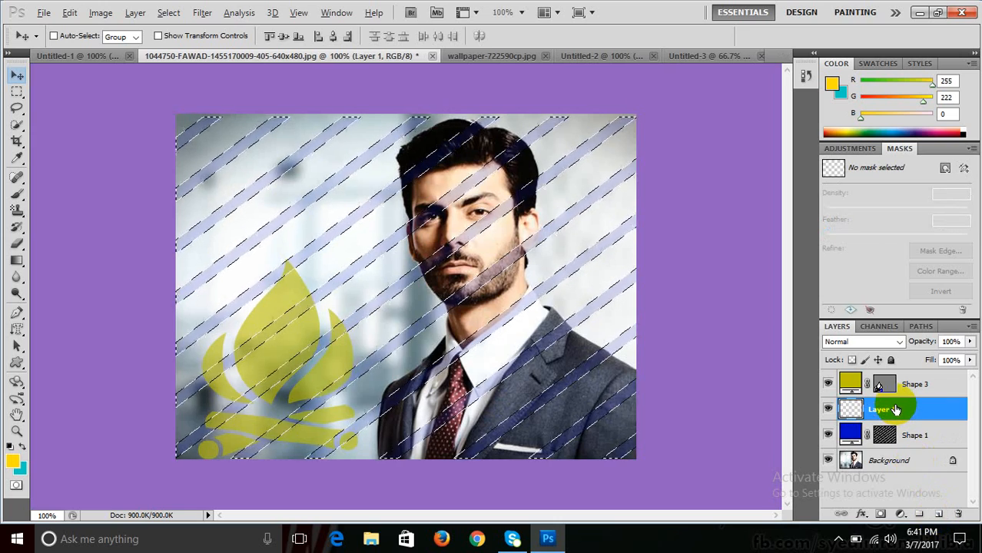
pyautogui.hotkey('alt', 'BackSpace')
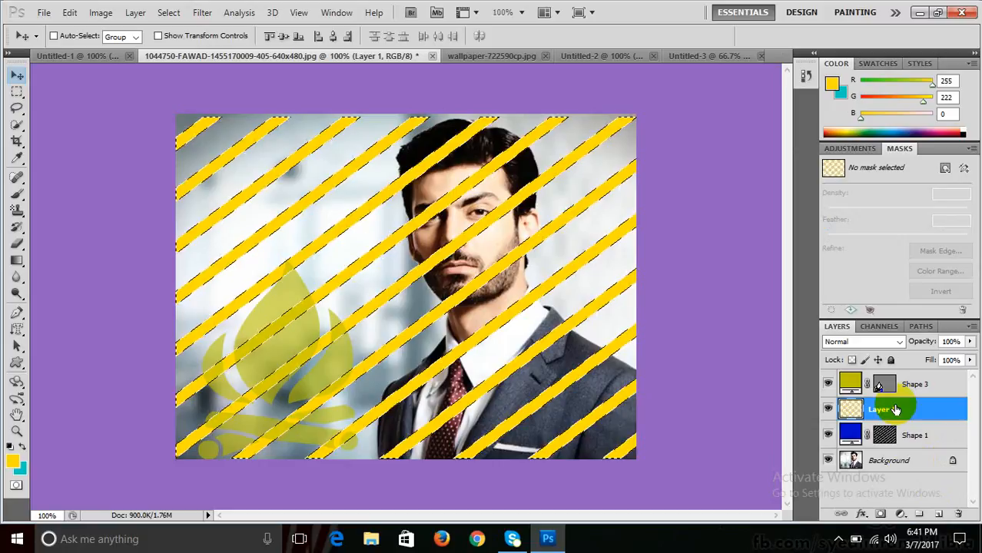
pyautogui.hotkey('ctrl', 'd')
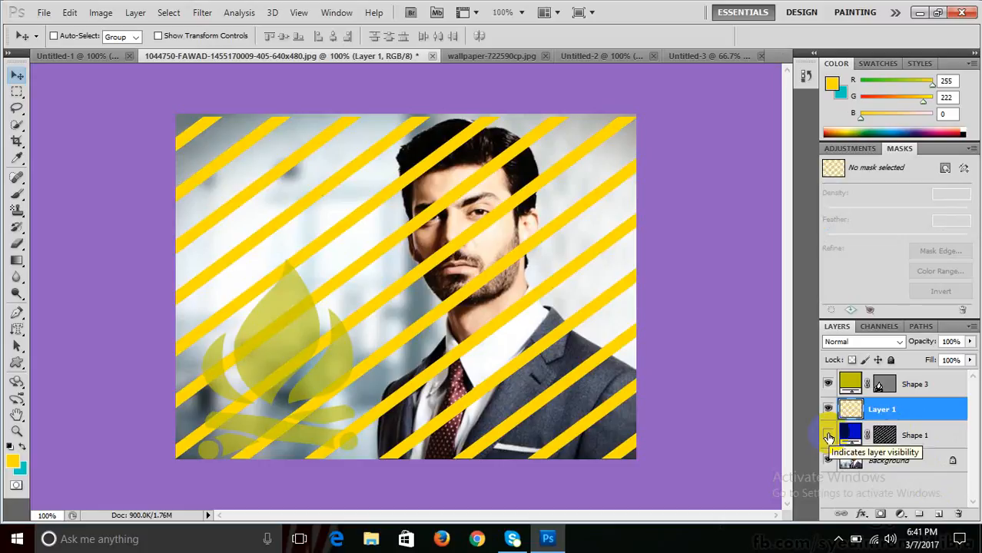
# - Hide both the blue Shape 1 stripes and the yellow Layer 1 stripes
pyautogui.click(828, 435)
pyautogui.click(880, 411)
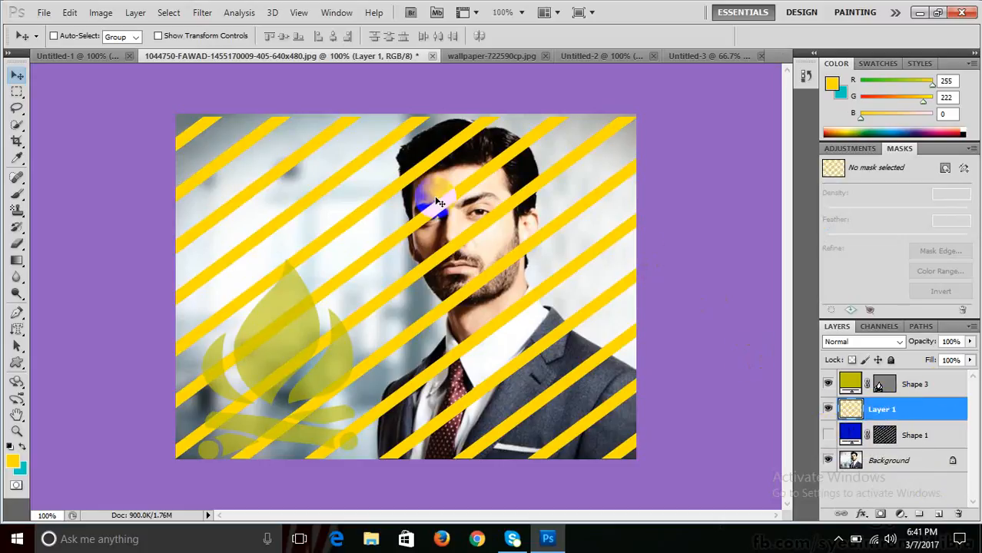
pyautogui.click(854, 464)
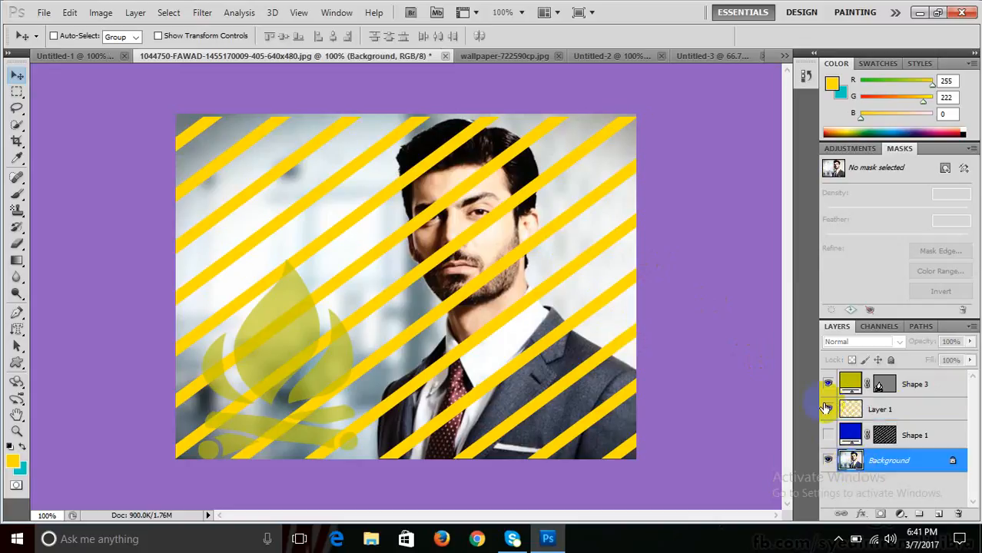
pyautogui.click(828, 409)
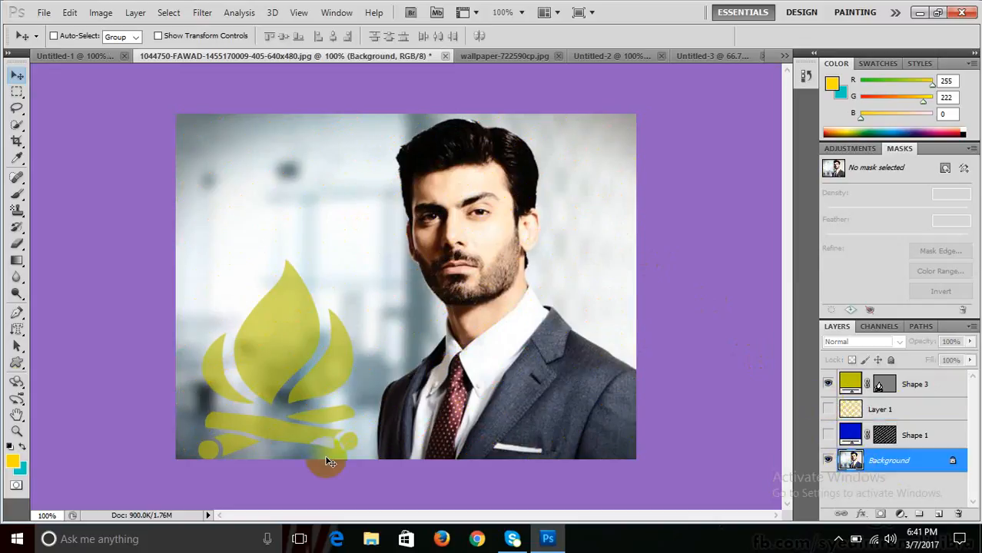
# - Select the man's outline with the Magnetic Lasso
pyautogui.click(17, 107)
pyautogui.click(114, 136)
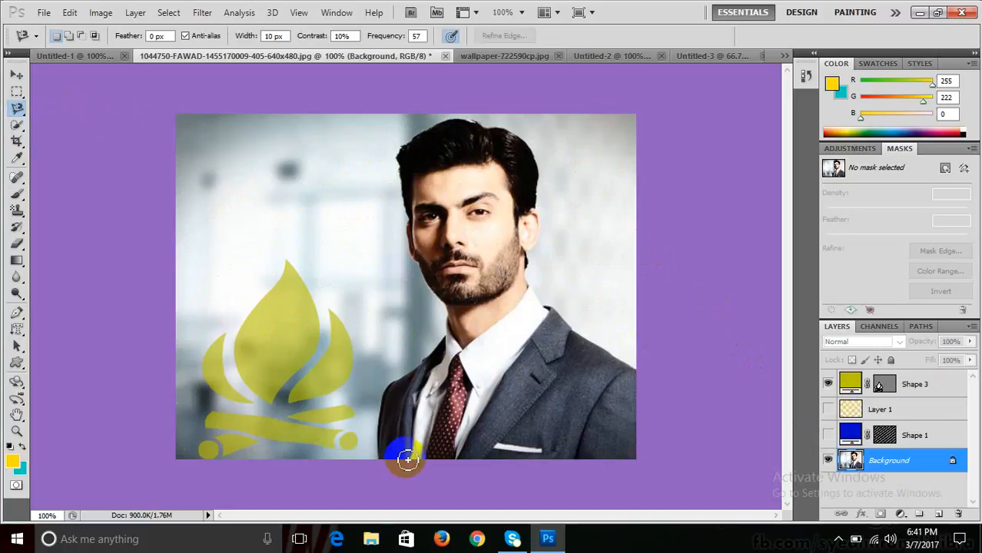
pyautogui.click(381, 454)
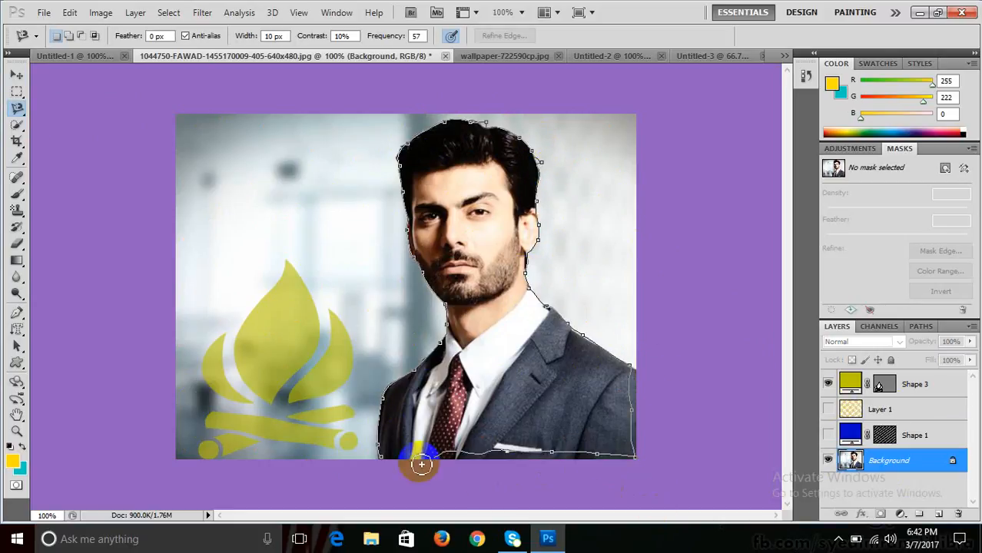
pyautogui.click(381, 447)
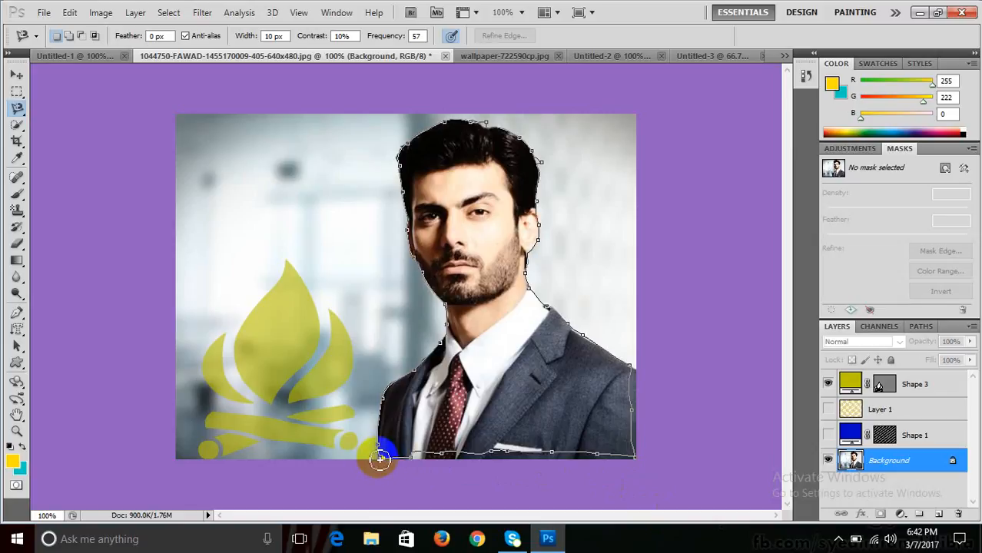
pyautogui.click(381, 459)
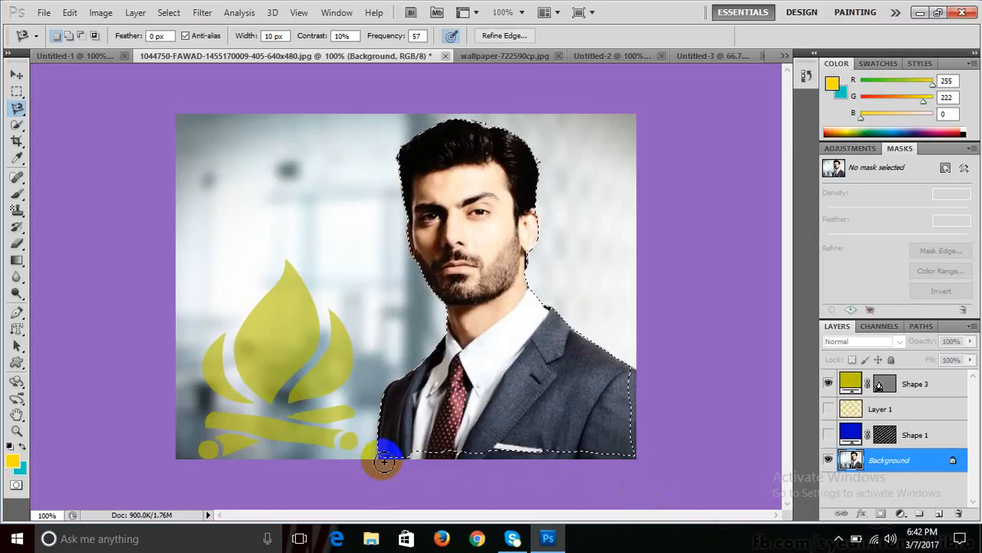
pyautogui.click(239, 13)
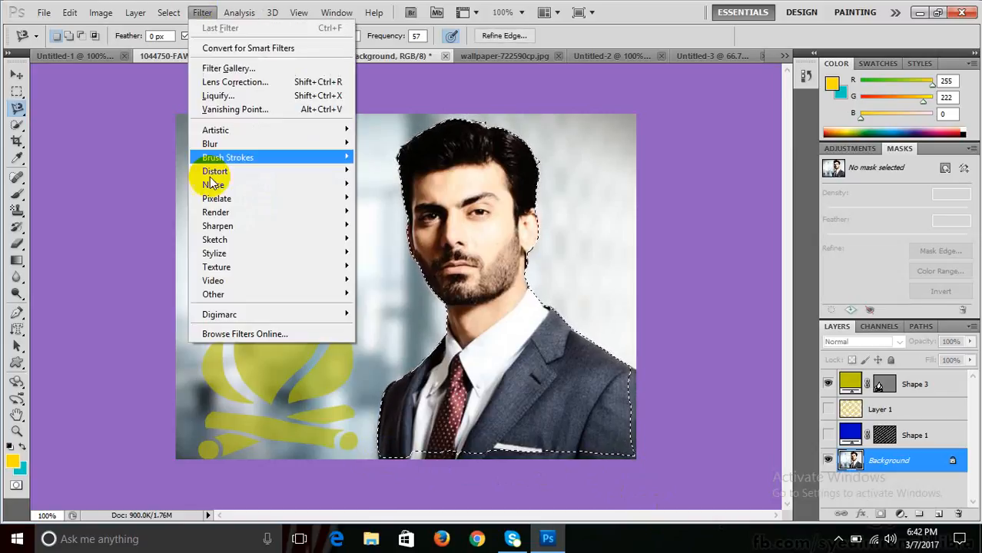
pyautogui.moveTo(168, 13)
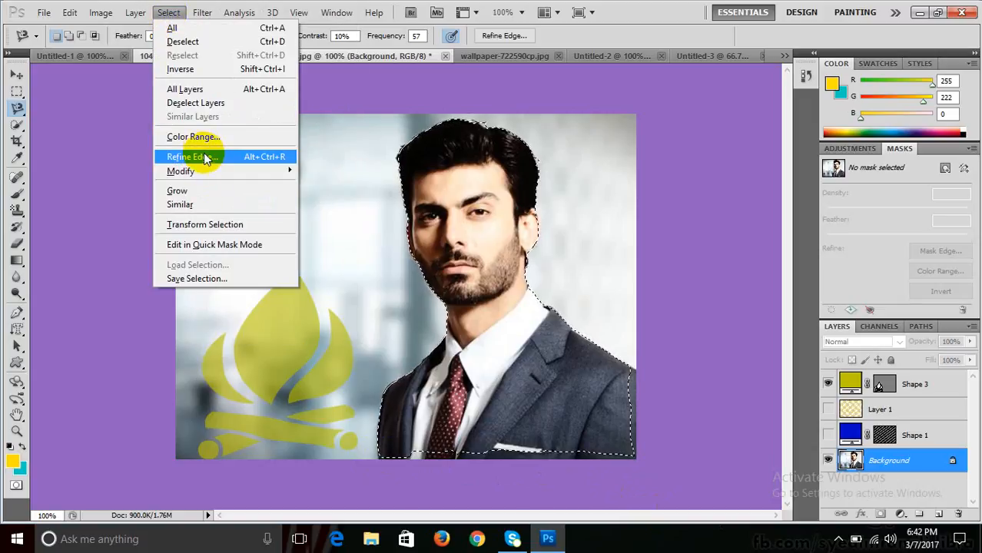
pyautogui.click(201, 156)
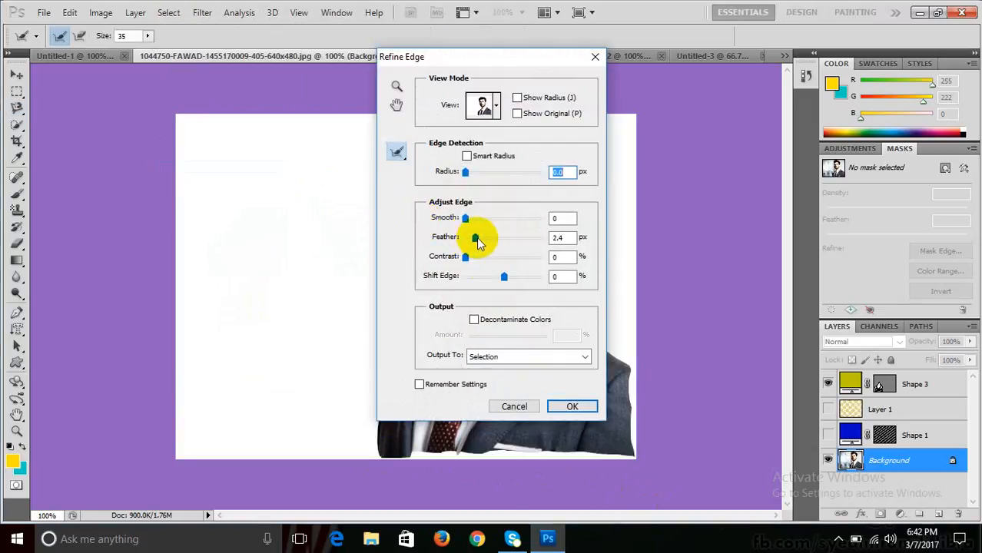
pyautogui.click(514, 407)
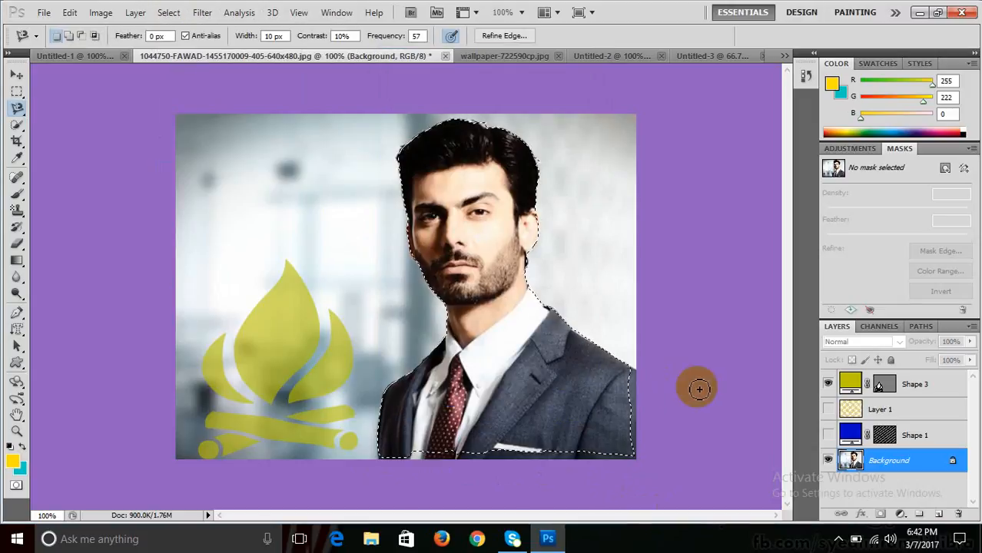
# - Show Layer 1, delete its yellow stripes inside the man selection, and deselect
pyautogui.click(828, 409)
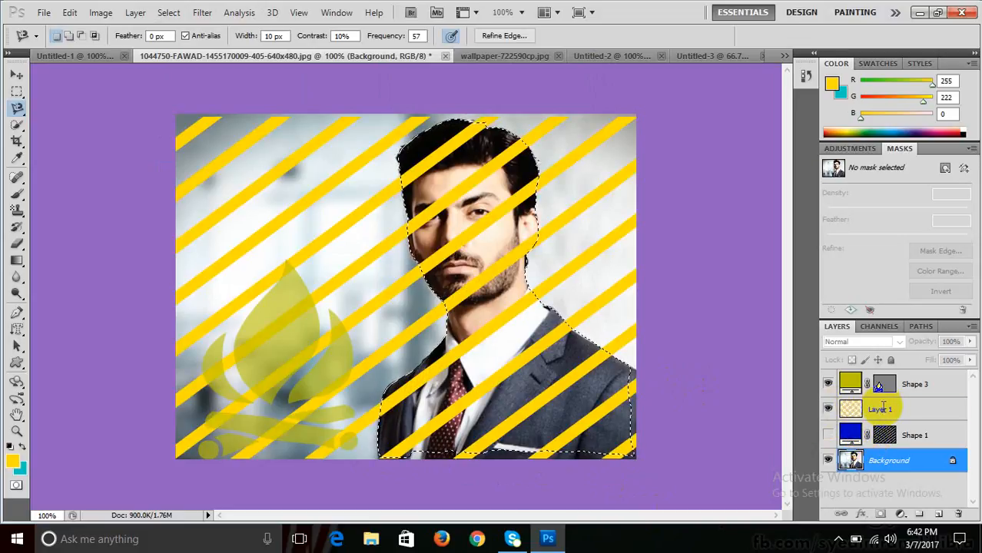
pyautogui.doubleClick(881, 409)
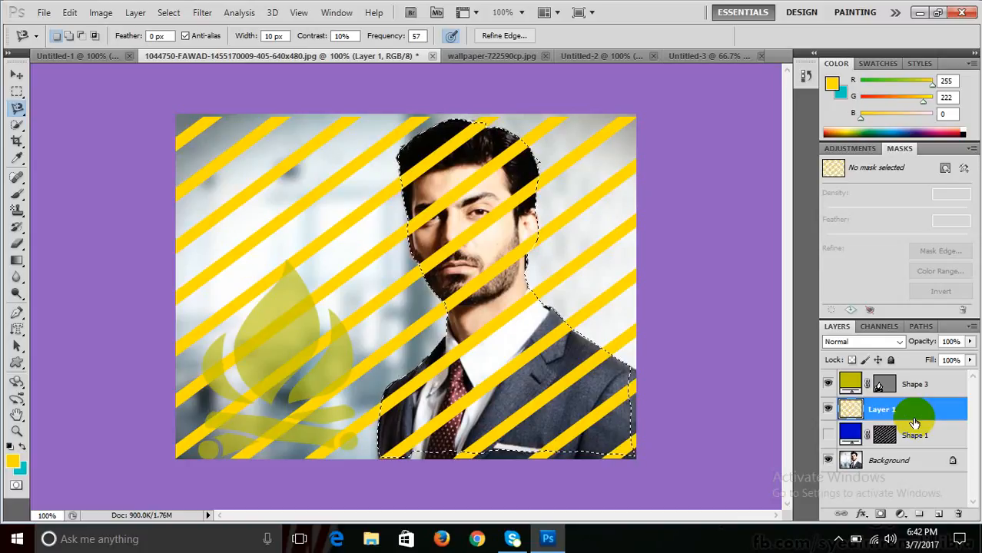
pyautogui.press('Delete')
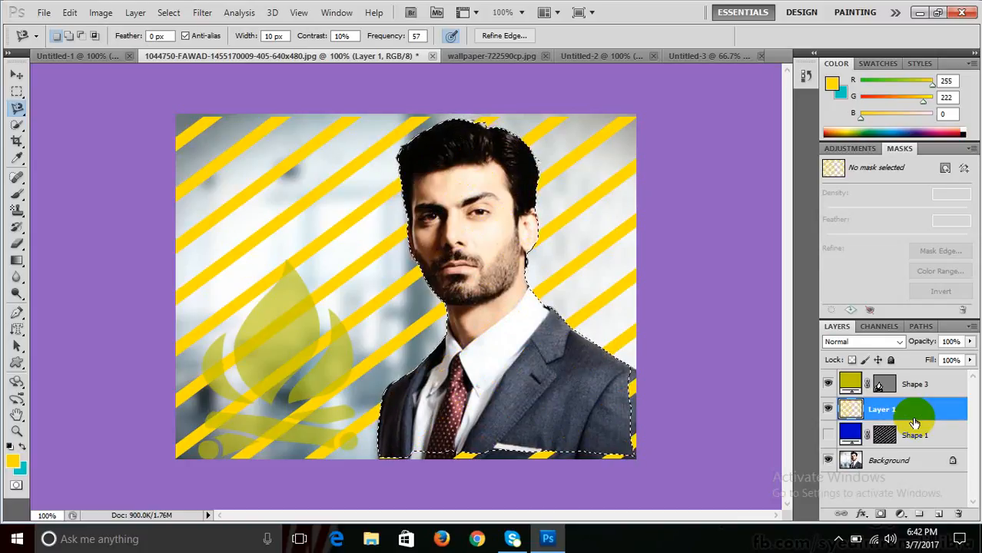
pyautogui.hotkey('ctrl', 'd')
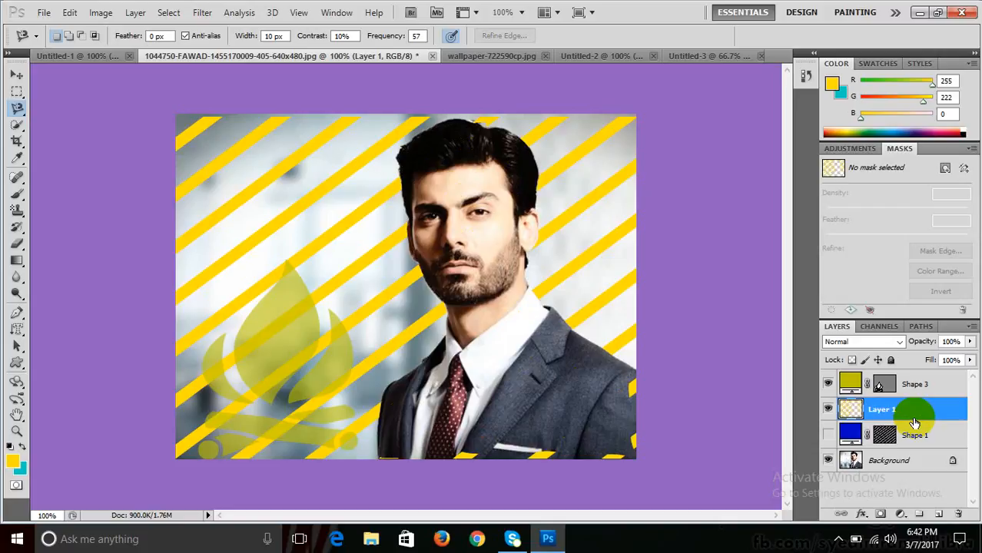
# - Select the campfire's Shape 3 layer from the canvas with the Move tool
pyautogui.click(16, 75)
pyautogui.rightClick(284, 310)
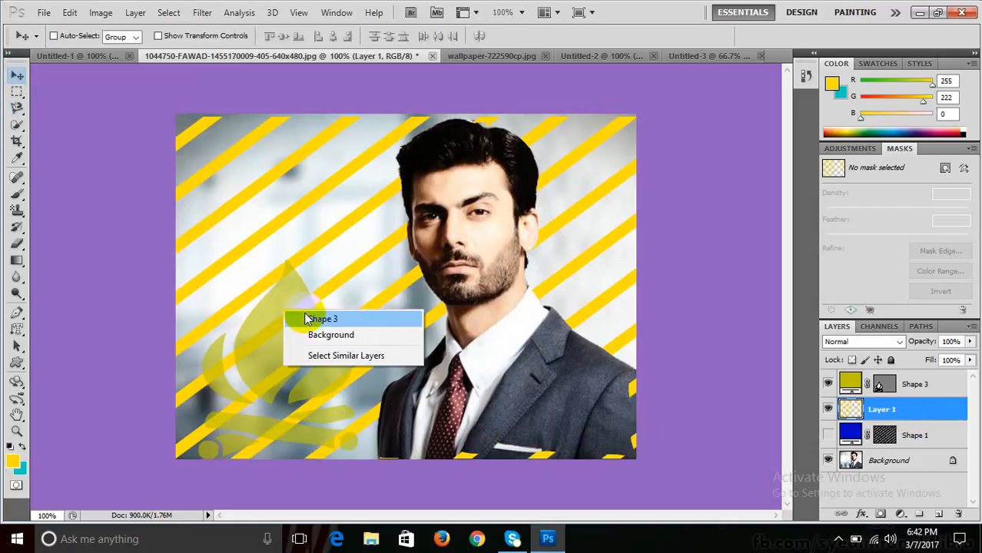
pyautogui.click(306, 318)
# - Add drop shadow, inner shadow and stroke to the campfire, nudge it upward, and minimize Photoshop
pyautogui.click(136, 13)
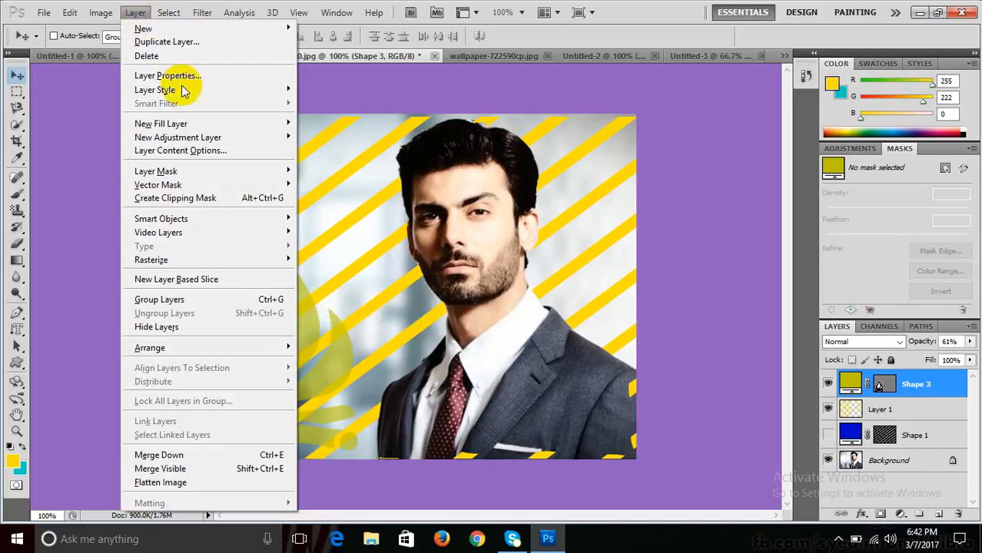
pyautogui.moveTo(198, 138)
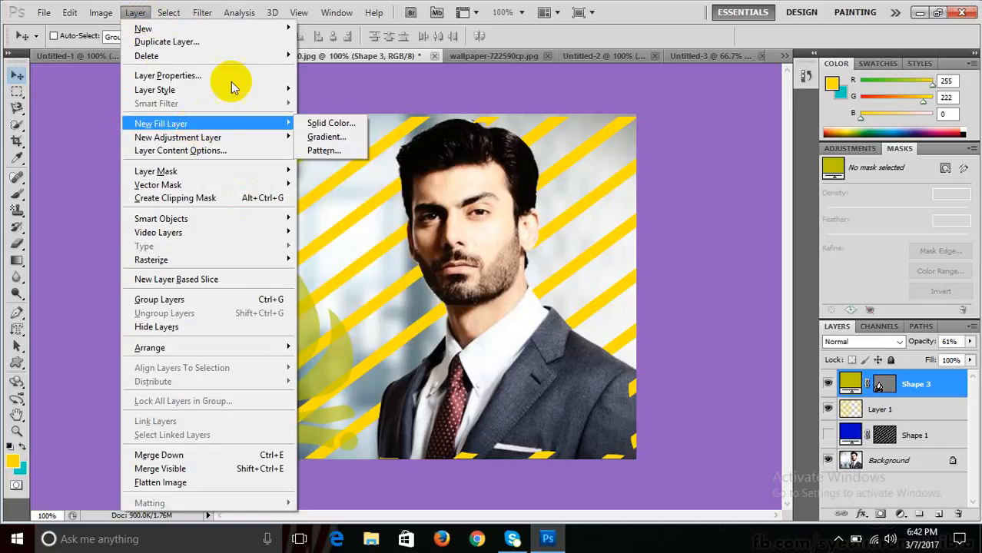
pyautogui.moveTo(231, 90)
pyautogui.click(338, 110)
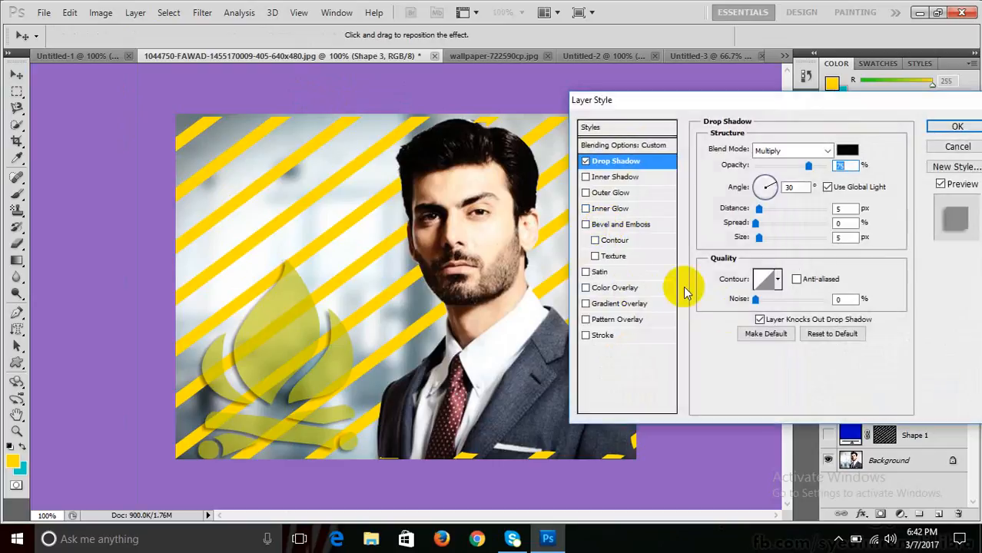
pyautogui.click(585, 177)
pyautogui.click(599, 177)
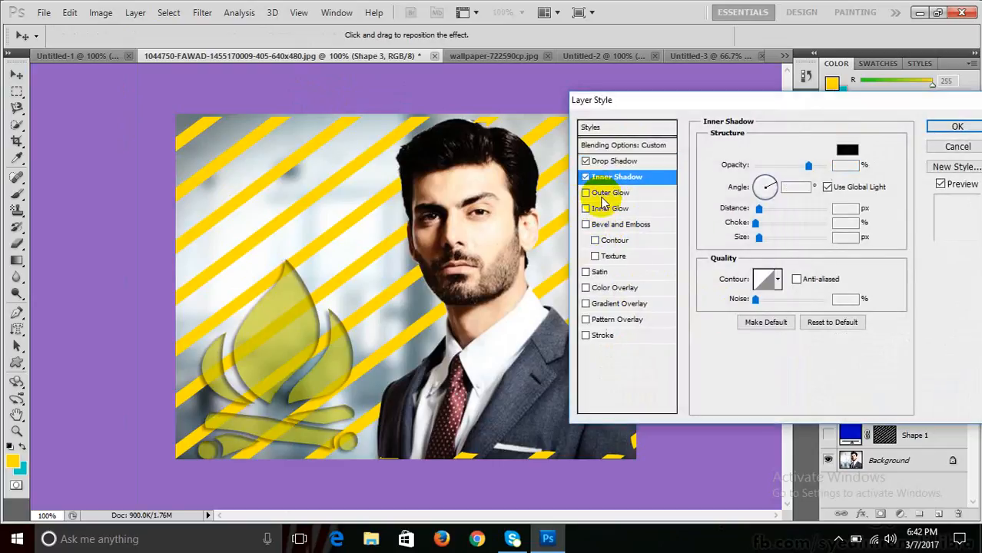
pyautogui.click(585, 335)
pyautogui.click(614, 337)
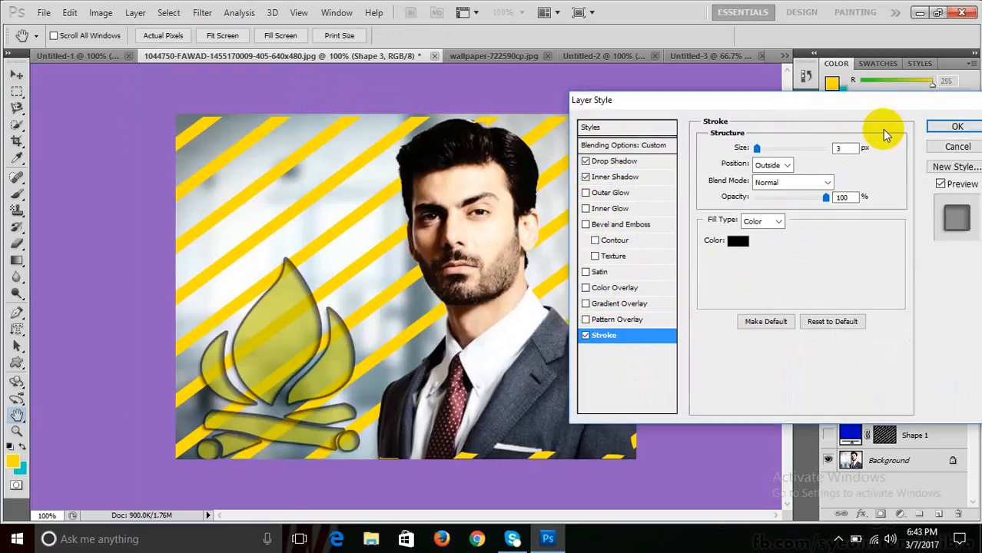
pyautogui.click(956, 126)
pyautogui.moveTo(293, 337); pyautogui.dragTo(300, 303)
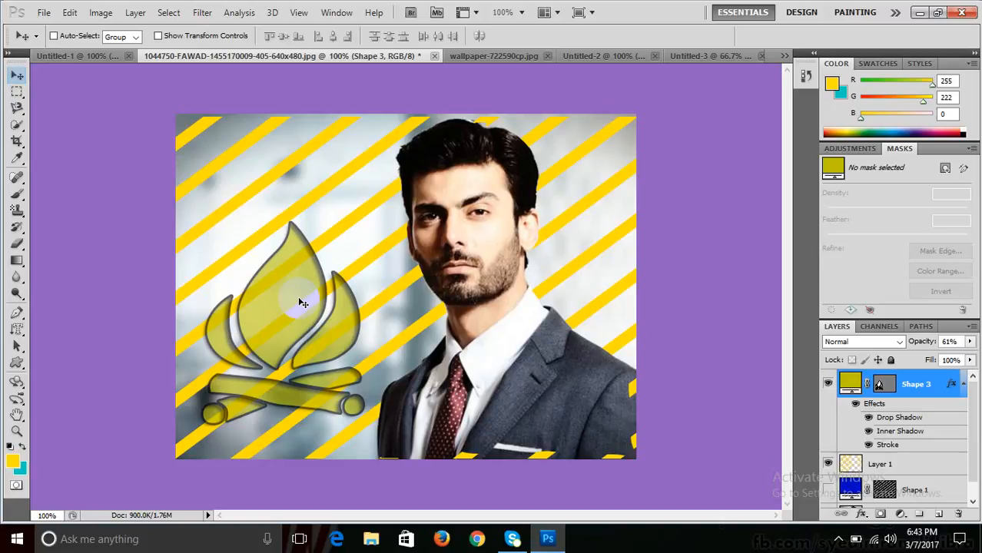
pyautogui.click(919, 12)
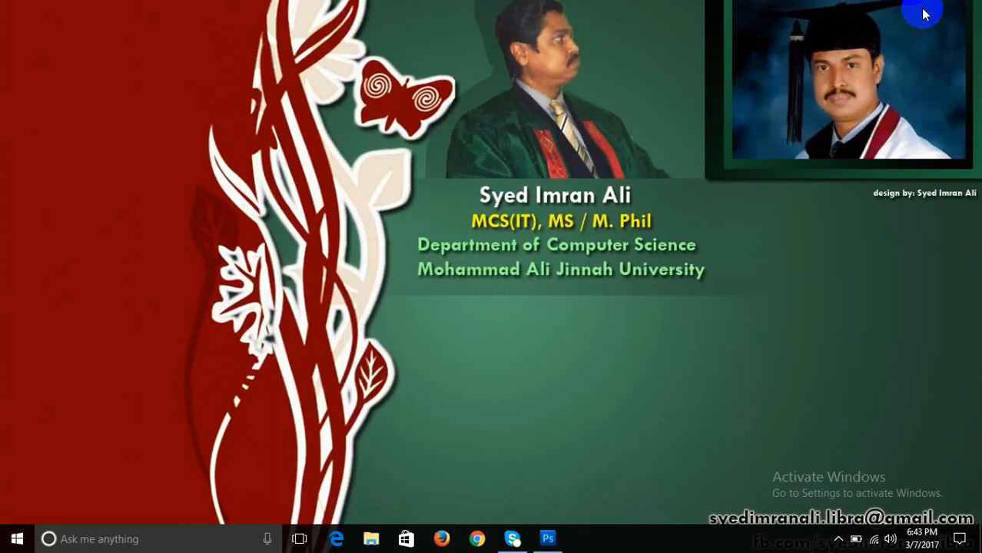